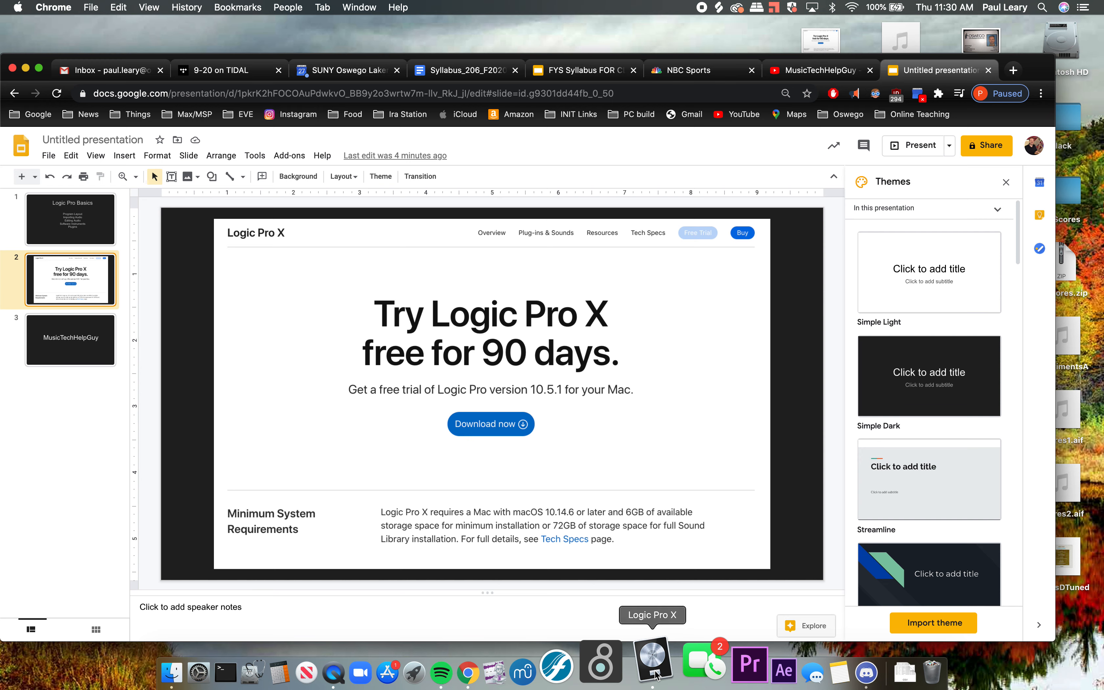
- Switch from the slide presentation to Logic Pro X
left_click(654, 671)
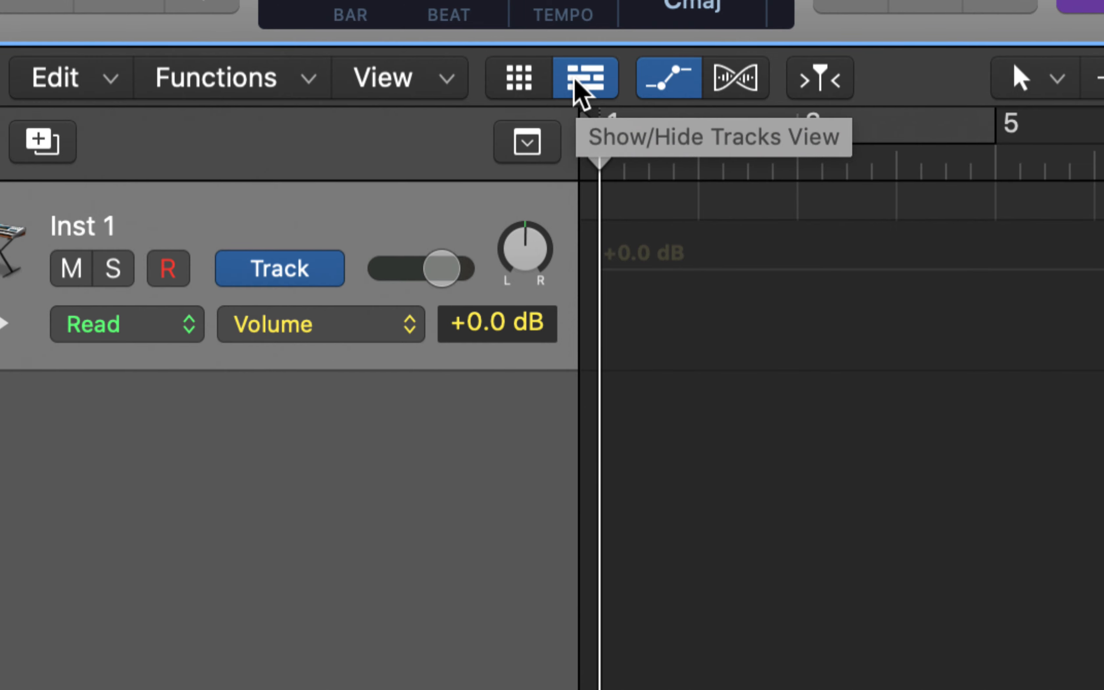
- Show the Live Loops grid and hide it again so that only the tracks view remains
left_click(527, 81)
left_click(534, 80)
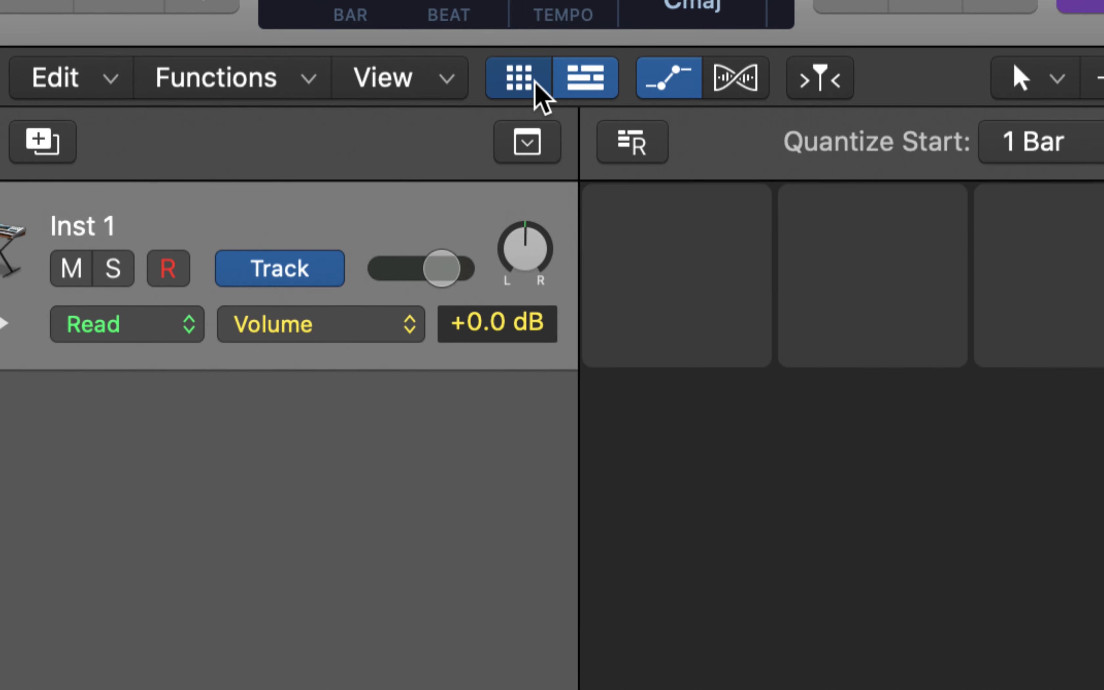
left_click(534, 80)
left_click(537, 85)
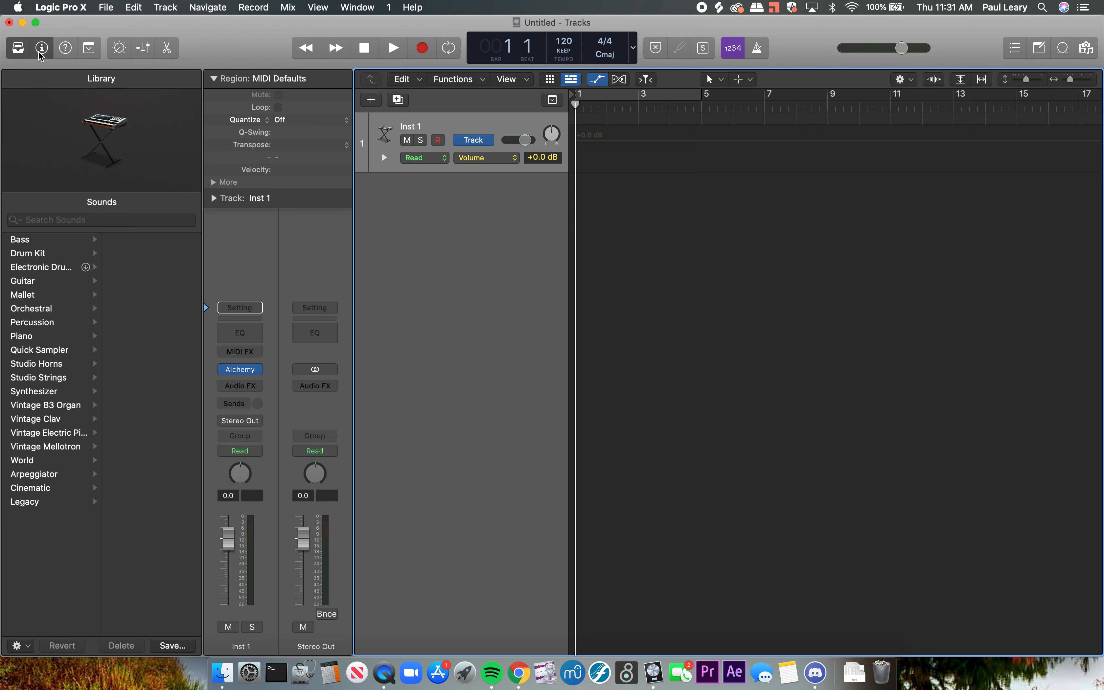
- Show the toolbar, and use the Smart Controls EQ to add a broad boost around 300 Hz to the Inst 1 track
left_click(90, 47)
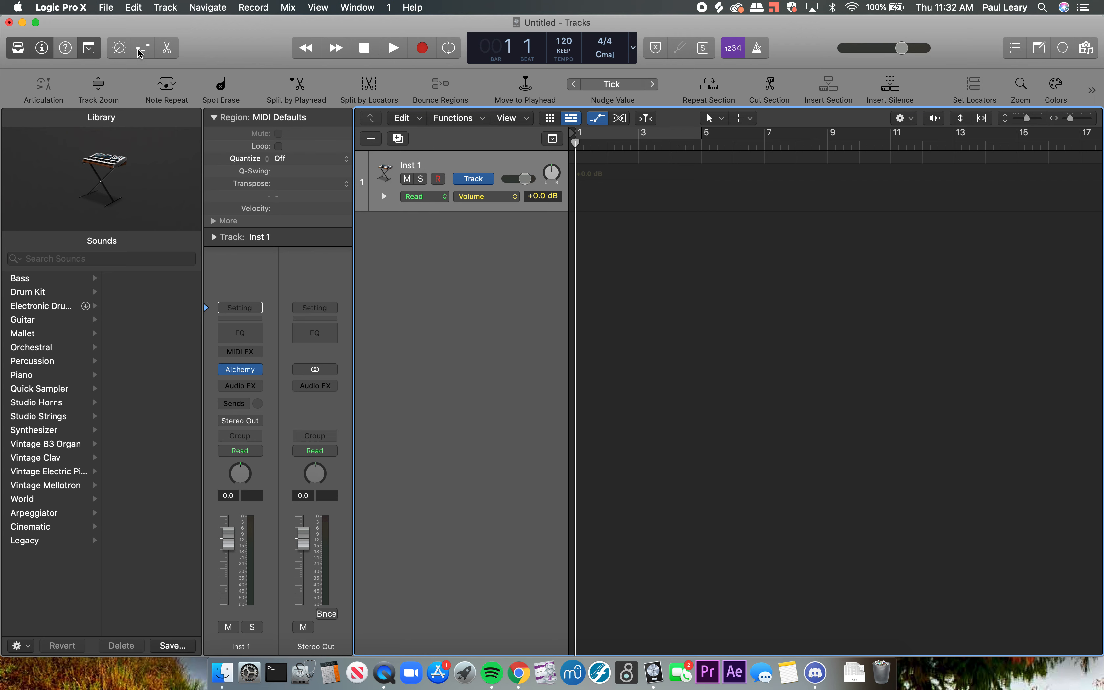
left_click(119, 50)
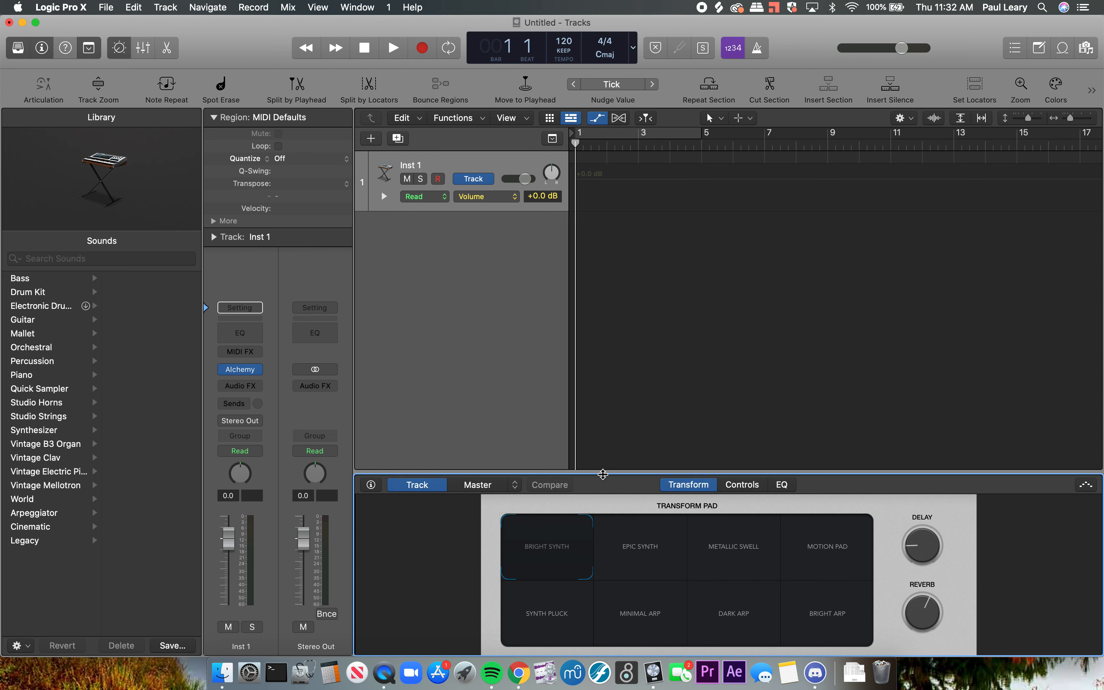
left_click(781, 485)
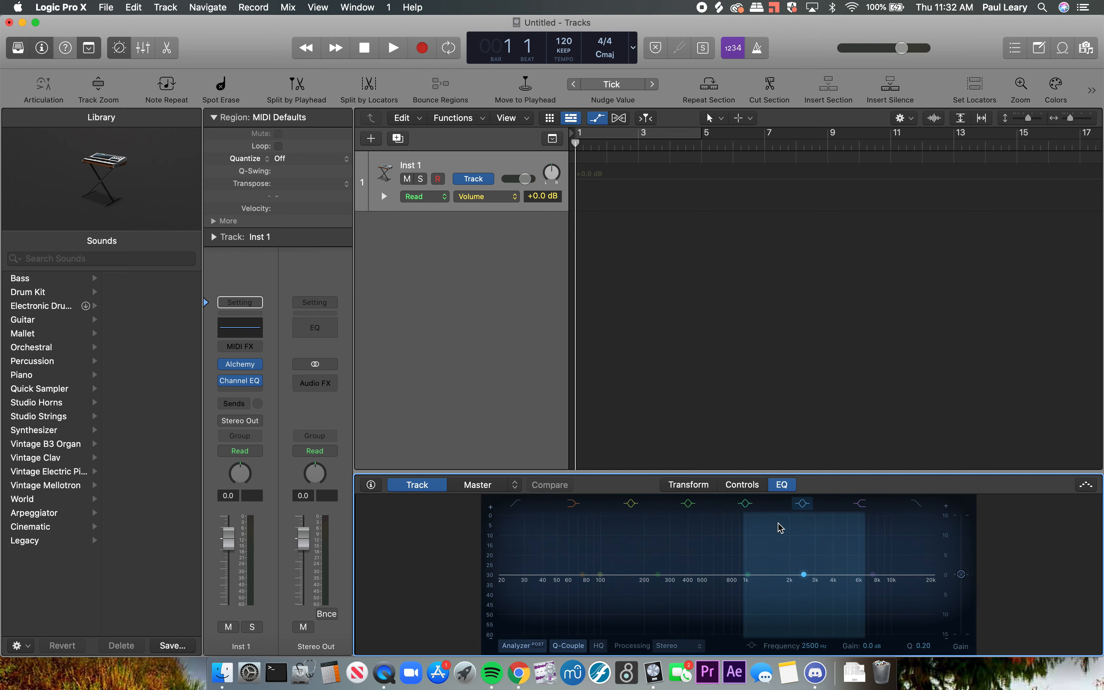
left_click_drag(658, 577, 675, 548)
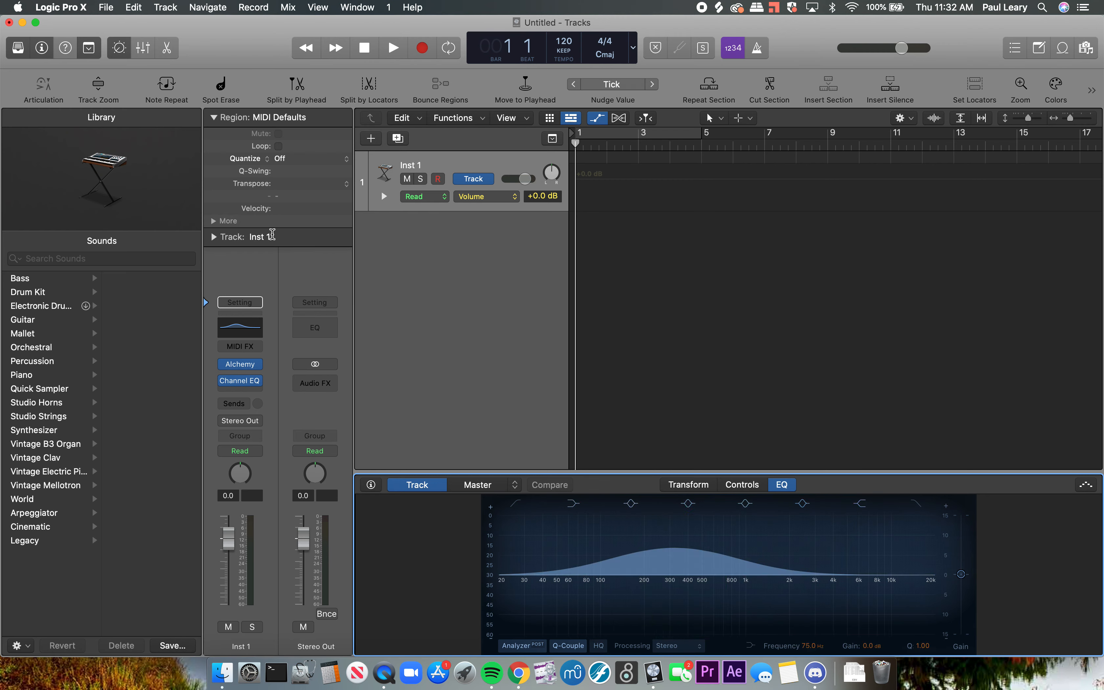
left_click(122, 49)
- Open the mixer, reduce its height to look over the channel strips, and close it
left_click(142, 50)
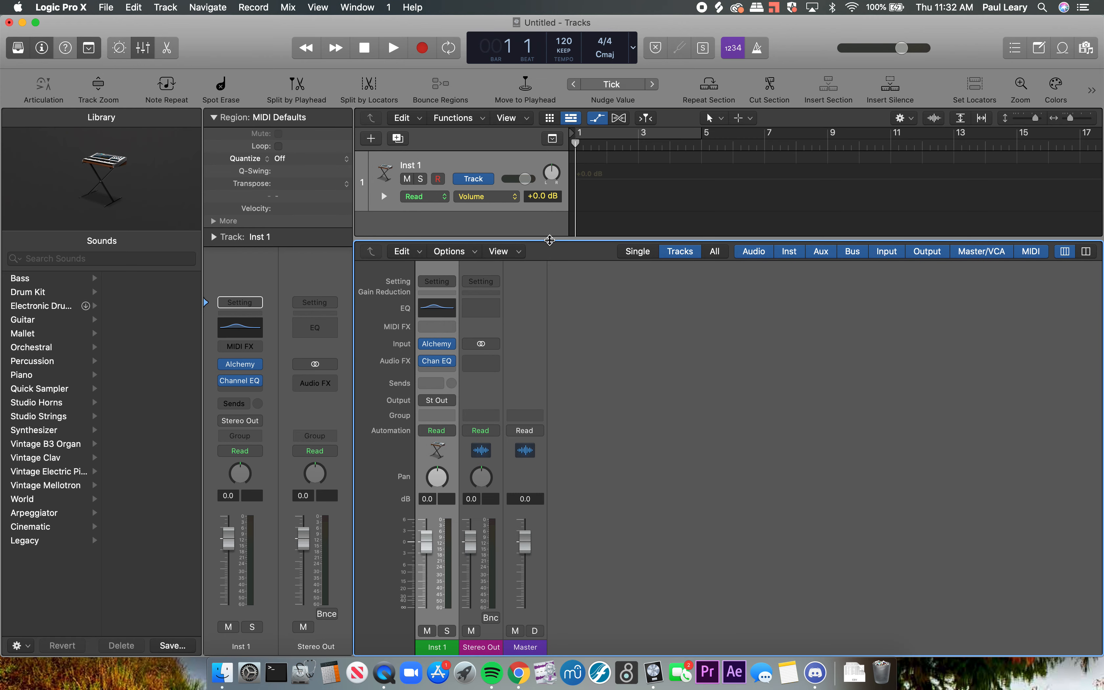
left_click_drag(550, 240, 547, 336)
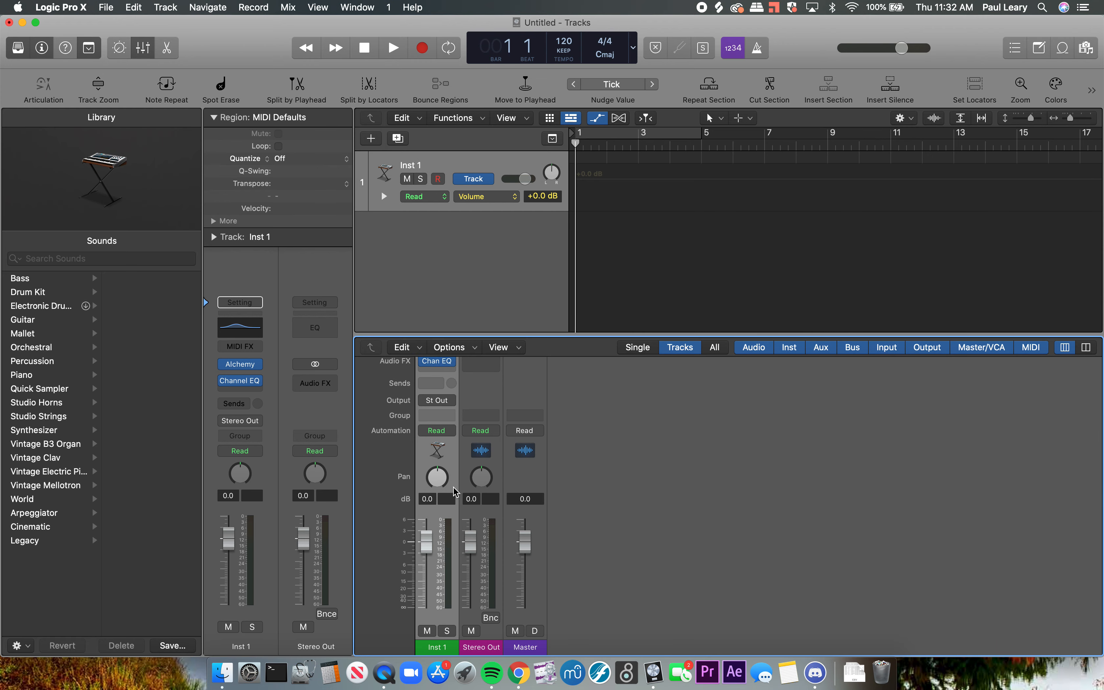
scroll(631, 491, "up", 5)
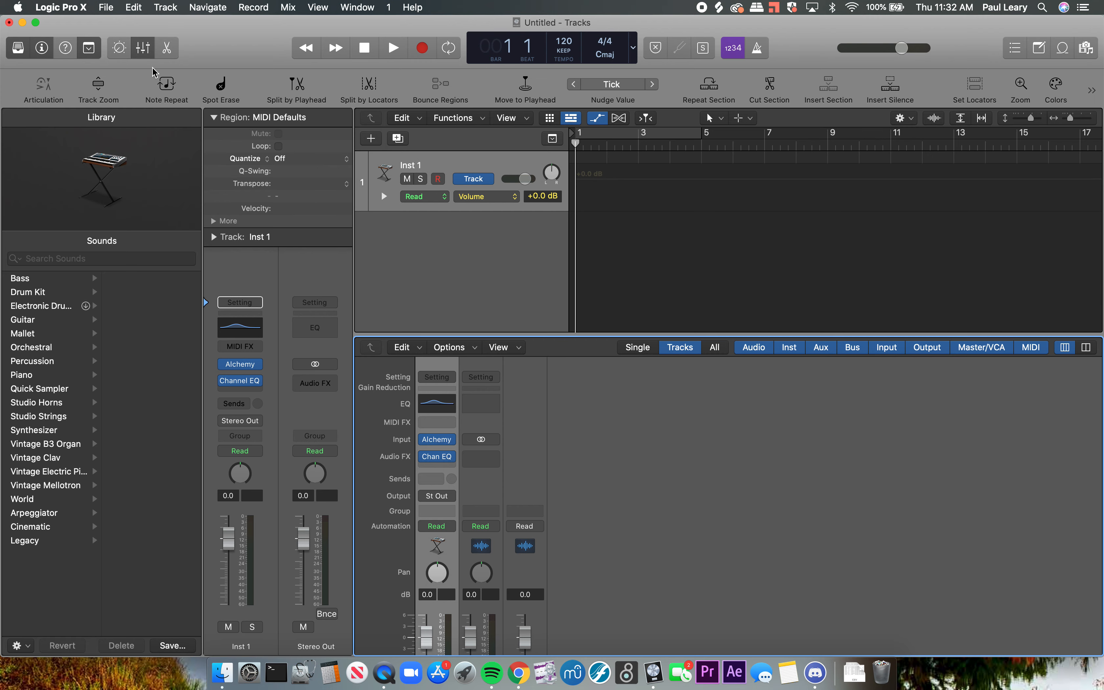
left_click(143, 47)
- Open the Piano Roll editor below the tracks and collapse its pane again
left_click(166, 48)
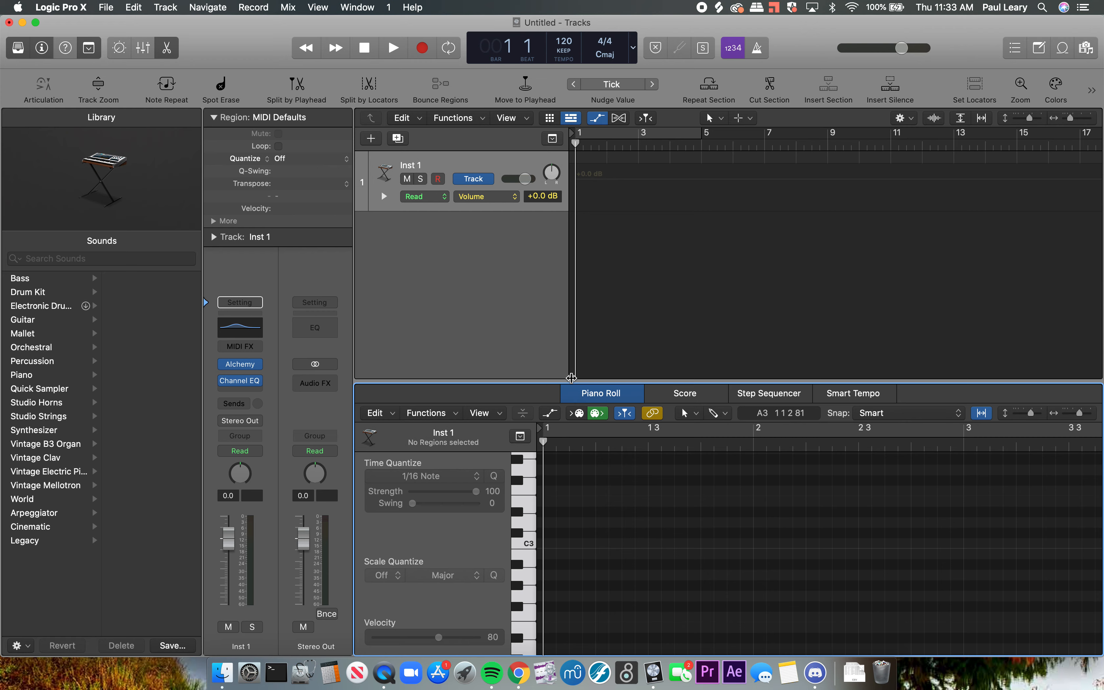
left_click_drag(571, 377, 545, 593)
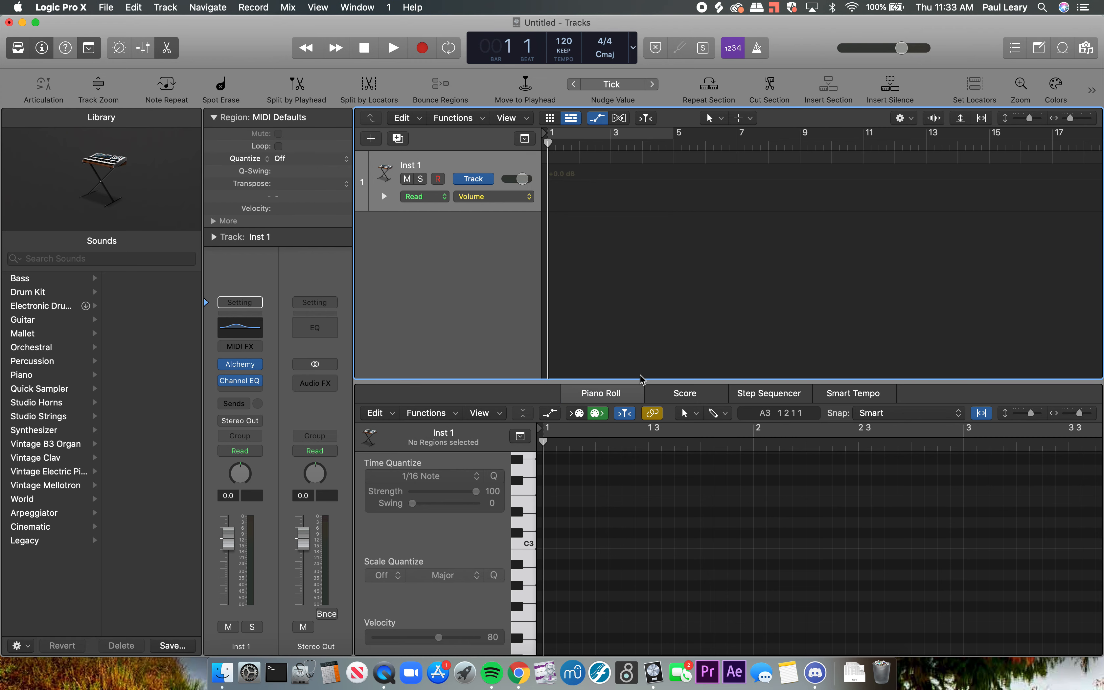
left_click_drag(638, 382, 626, 641)
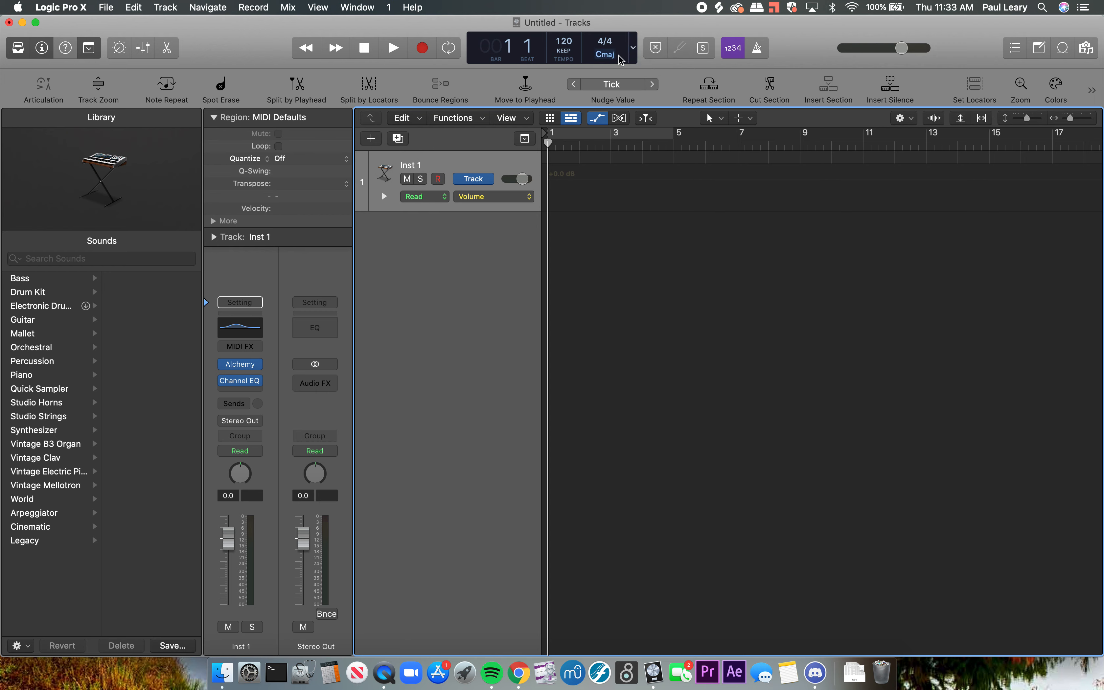
- Change the transport display mode to Custom
left_click(634, 47)
left_click(634, 47)
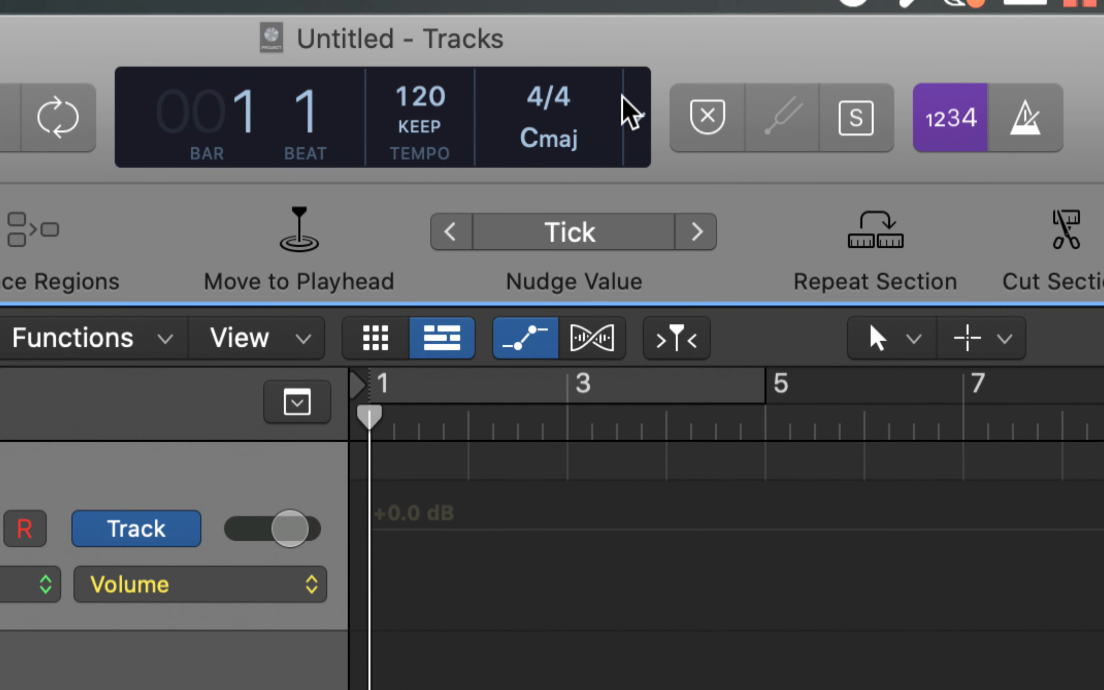
left_click(636, 54)
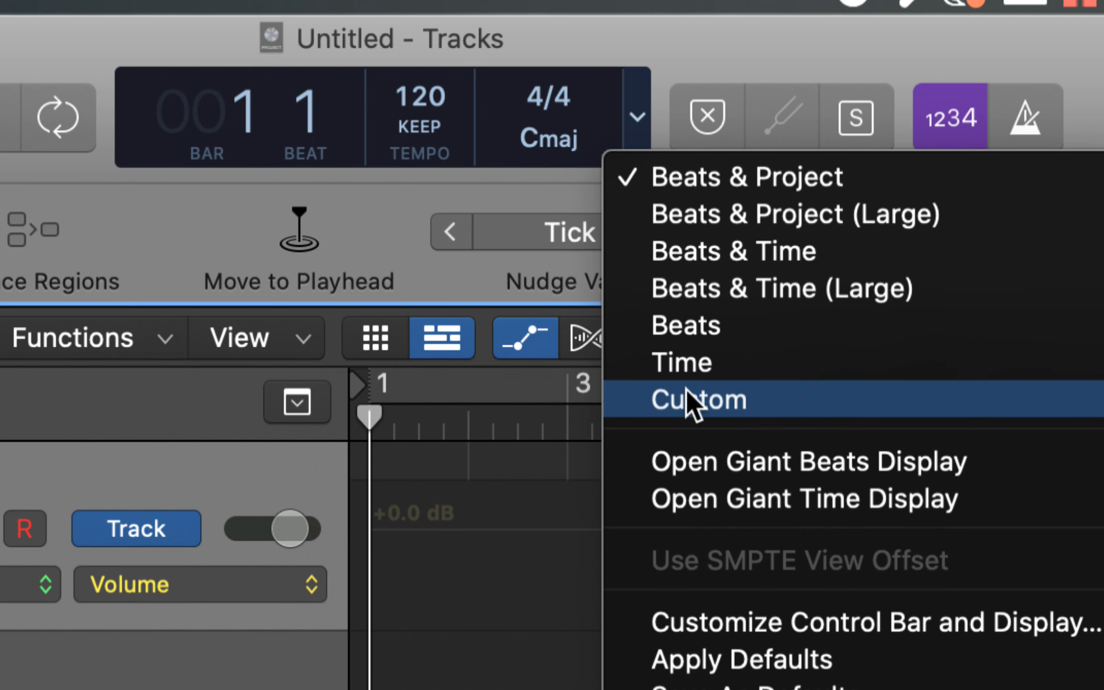
left_click(689, 402)
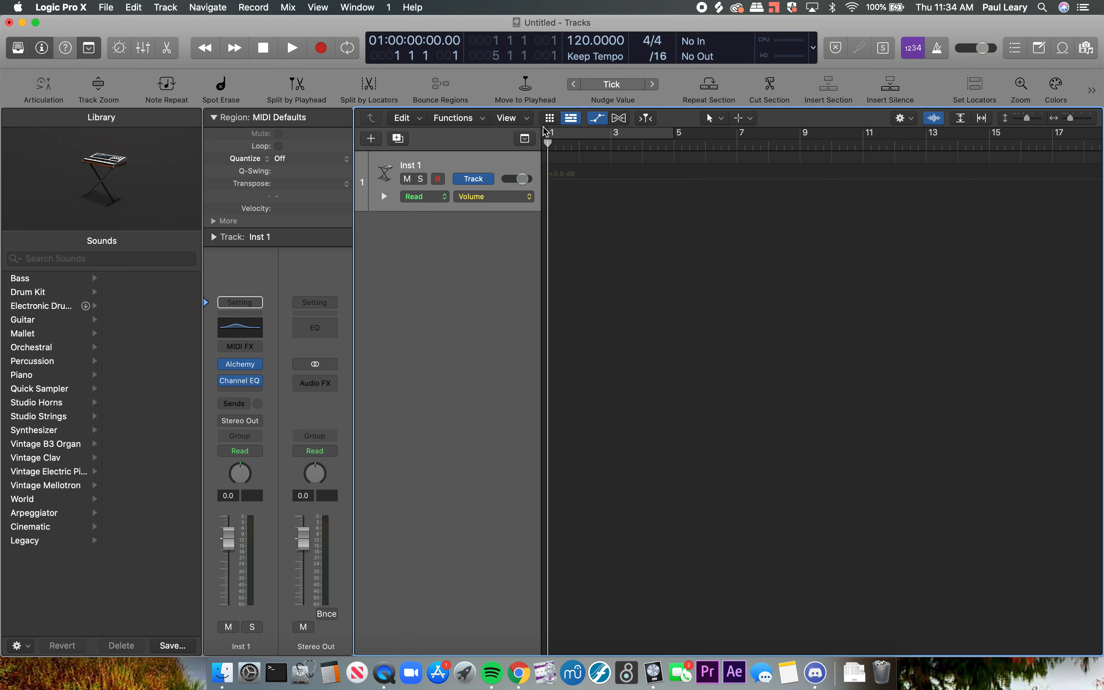
- Play briefly from the project start, and enable a cycle range from bar 2 beat 3 to bar 7 beat 2 division 3
mouse_move(547, 144)
left_mouse_down()
mouse_move(668, 140)
mouse_move(539, 133)
left_mouse_up()
key("space")
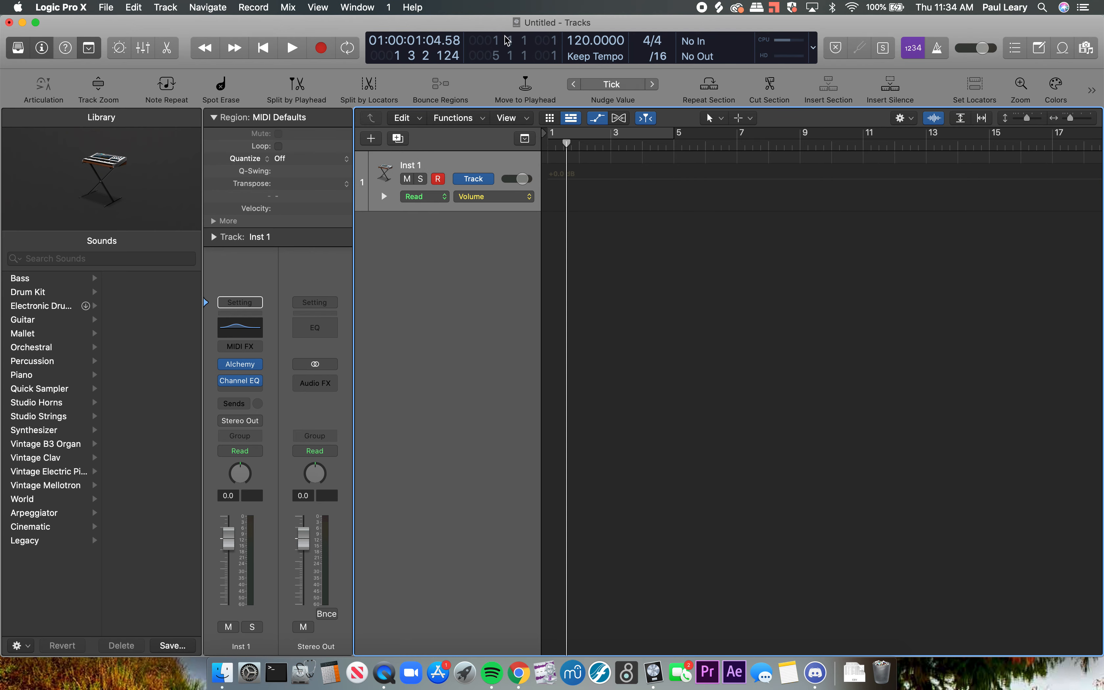
left_click(611, 134)
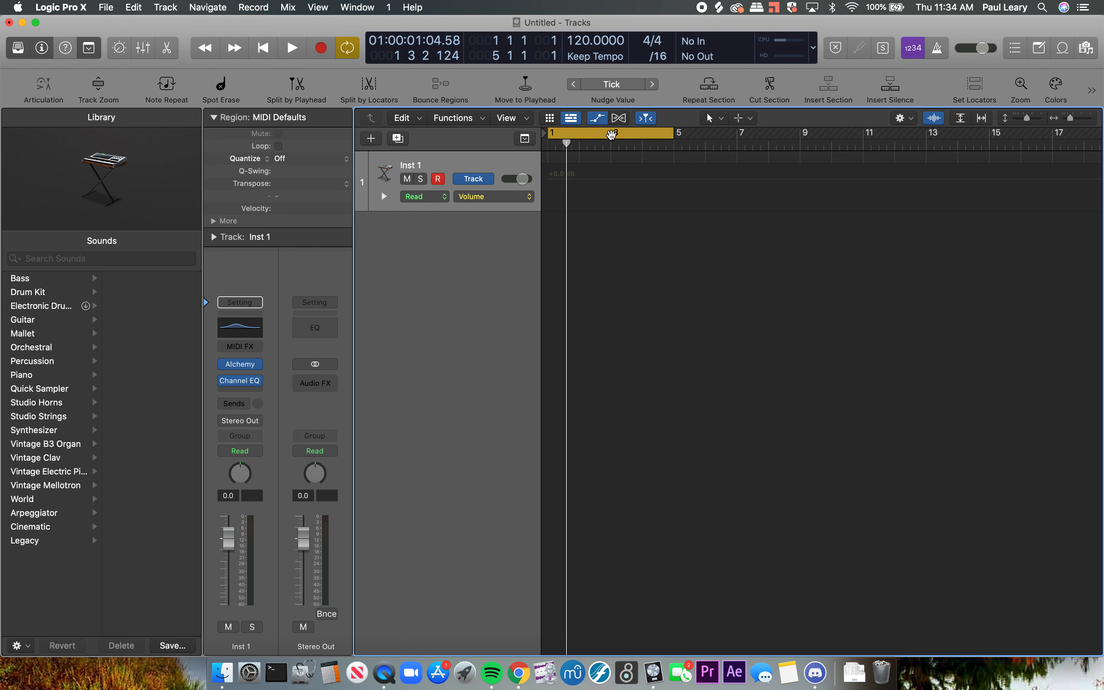
left_click_drag(673, 133, 747, 123)
left_click_drag(548, 135, 597, 136)
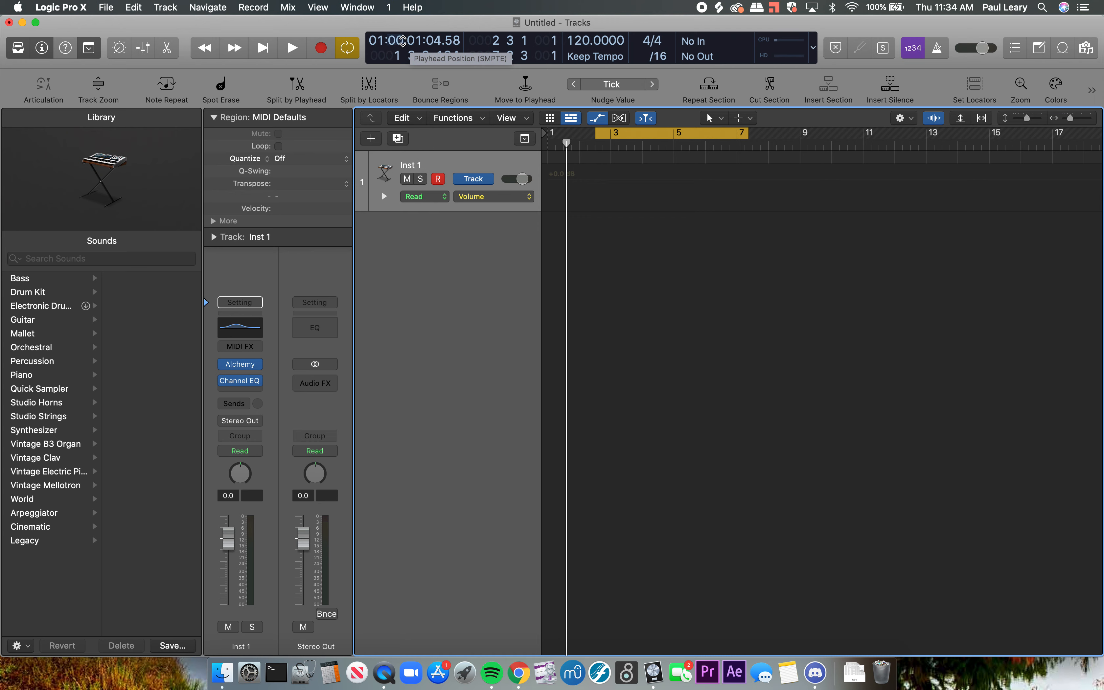
- Play the project briefly, return the playhead to the beginning, and play through to about bar 6
key("space")
key("space")
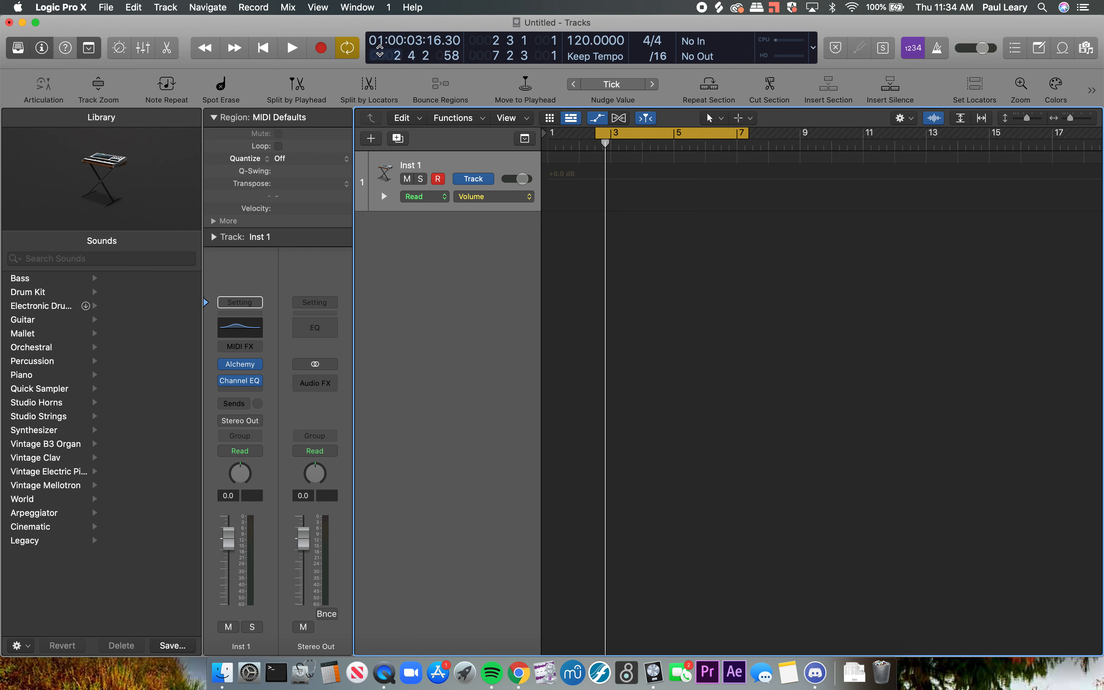
key("Return")
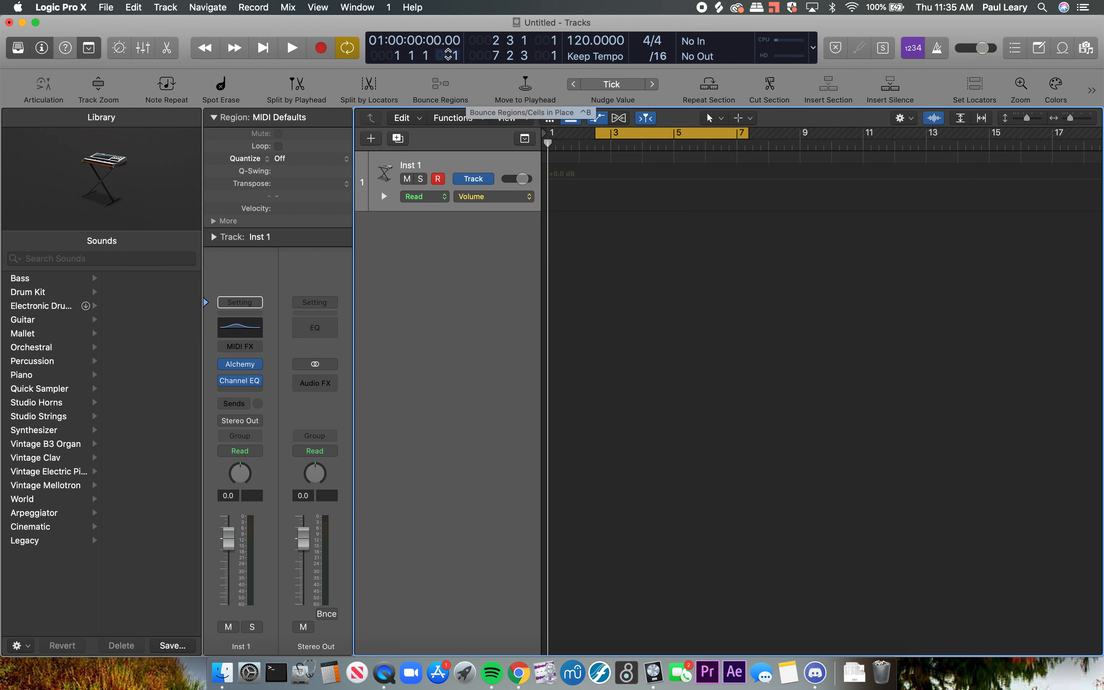
key("space")
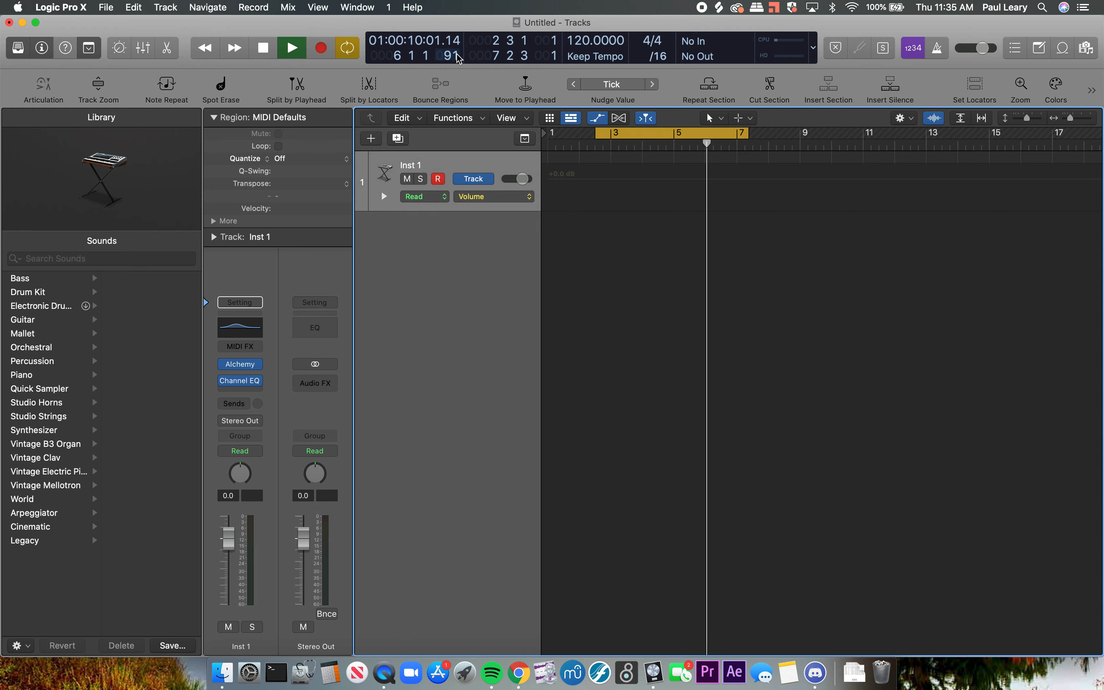
key("space")
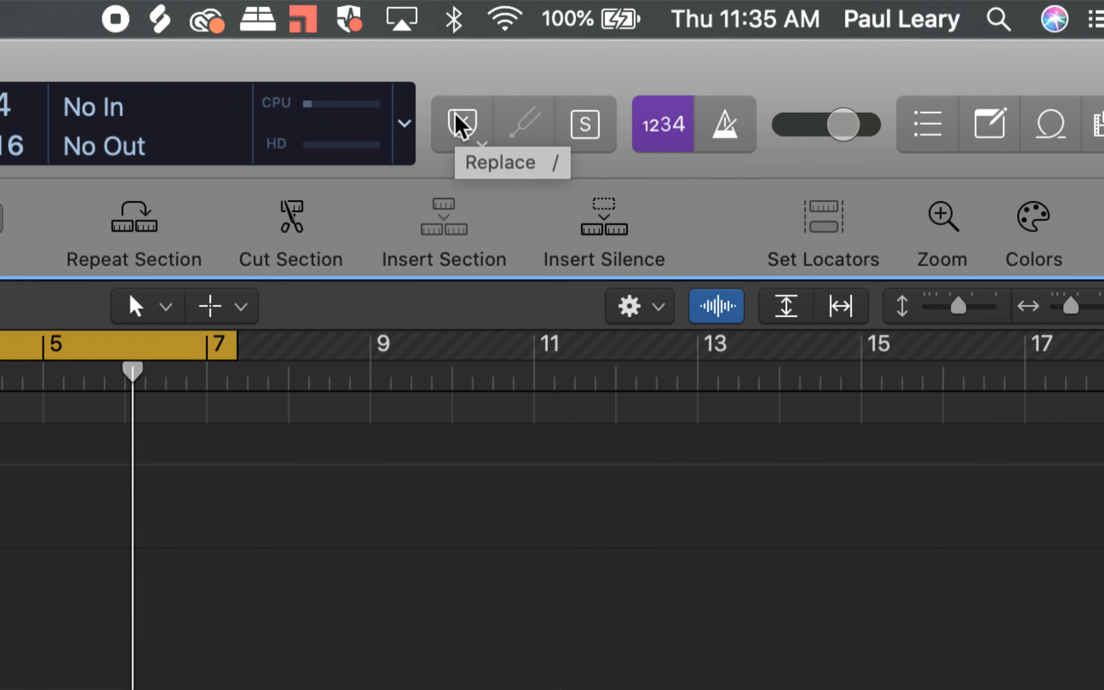
- Turn Replace mode on and off, and do the same with Solo mode
left_click(460, 125)
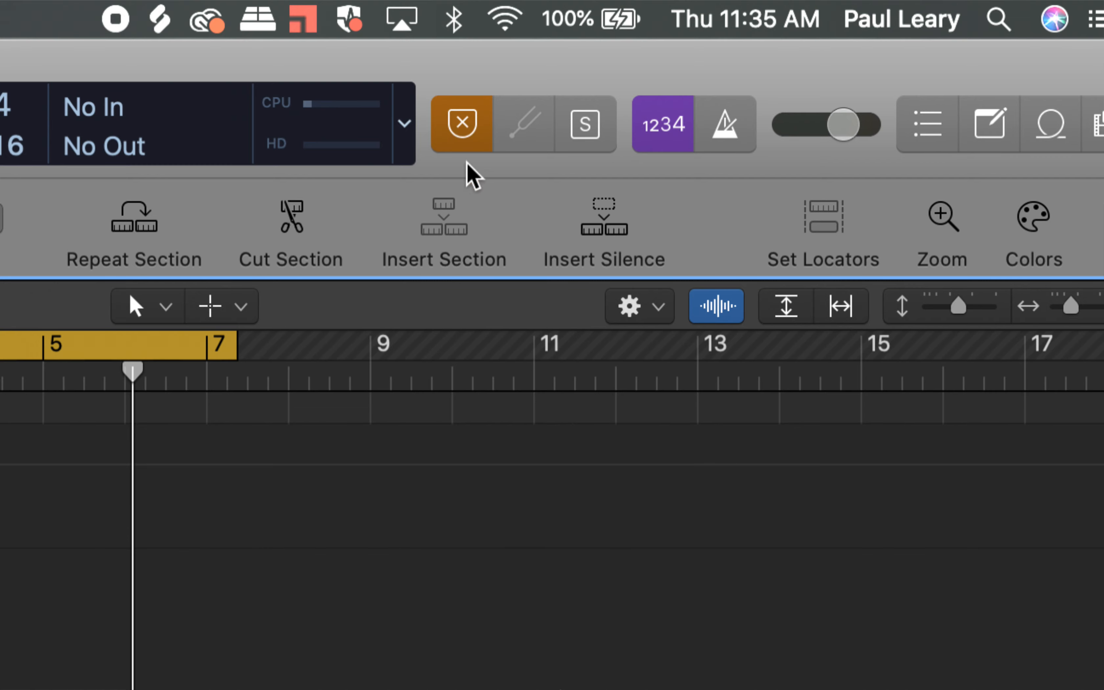
left_click(461, 122)
left_click(482, 145)
left_click(477, 127)
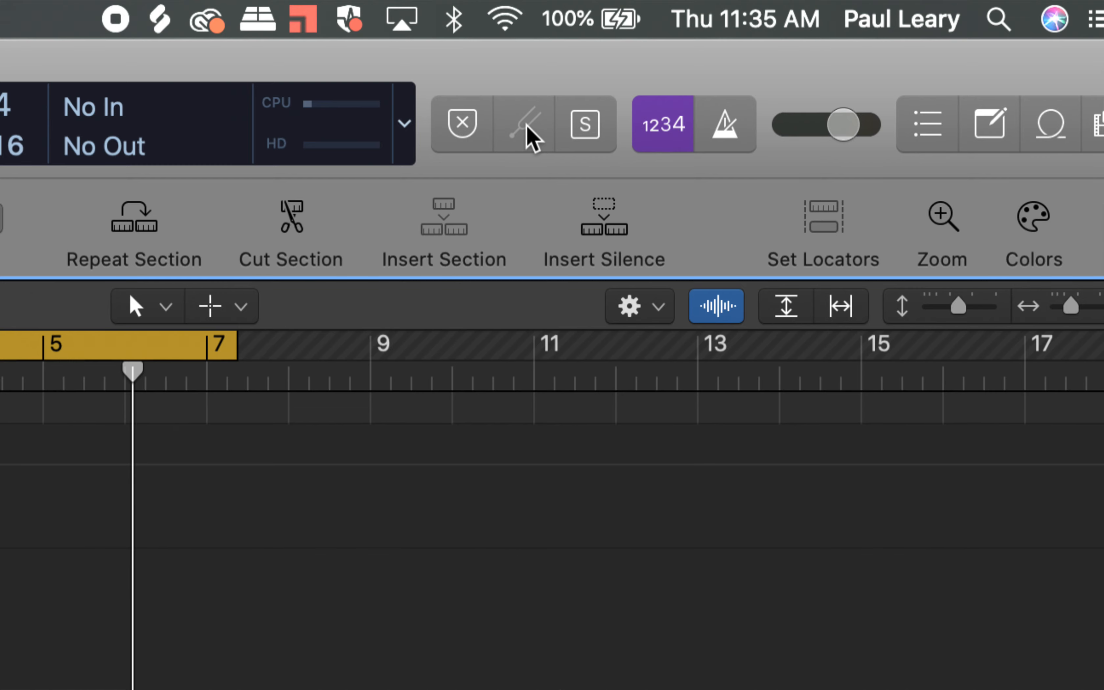
left_click(584, 125)
left_click(583, 124)
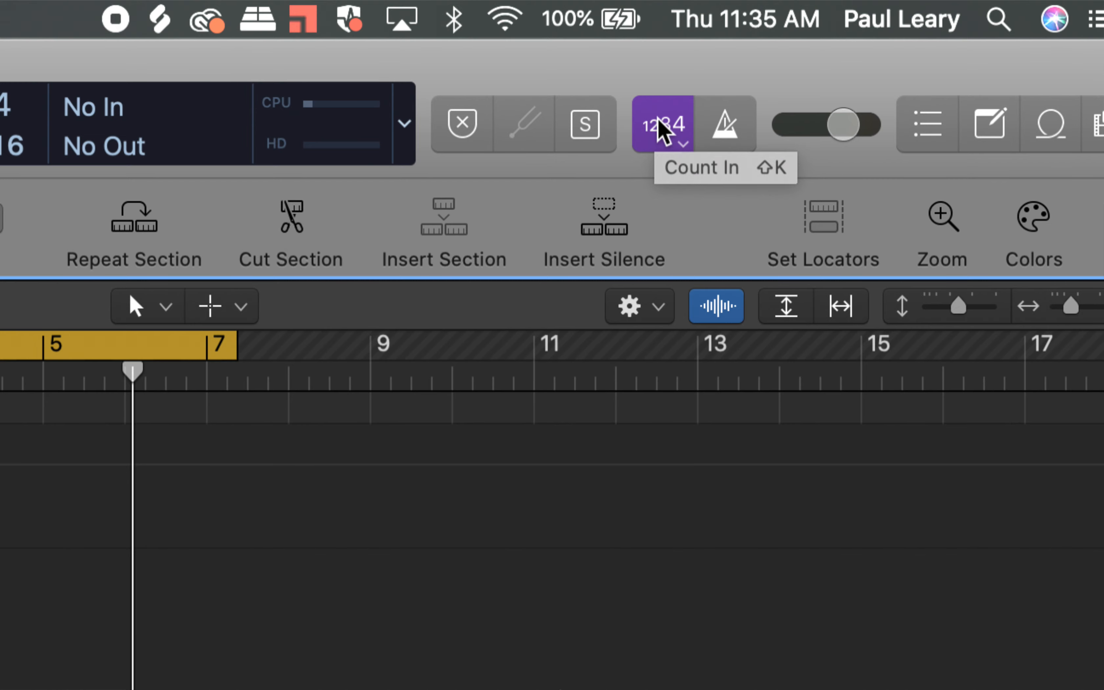
- Set the recording count-in length to 2 Bars
left_click(681, 145)
left_click(683, 145)
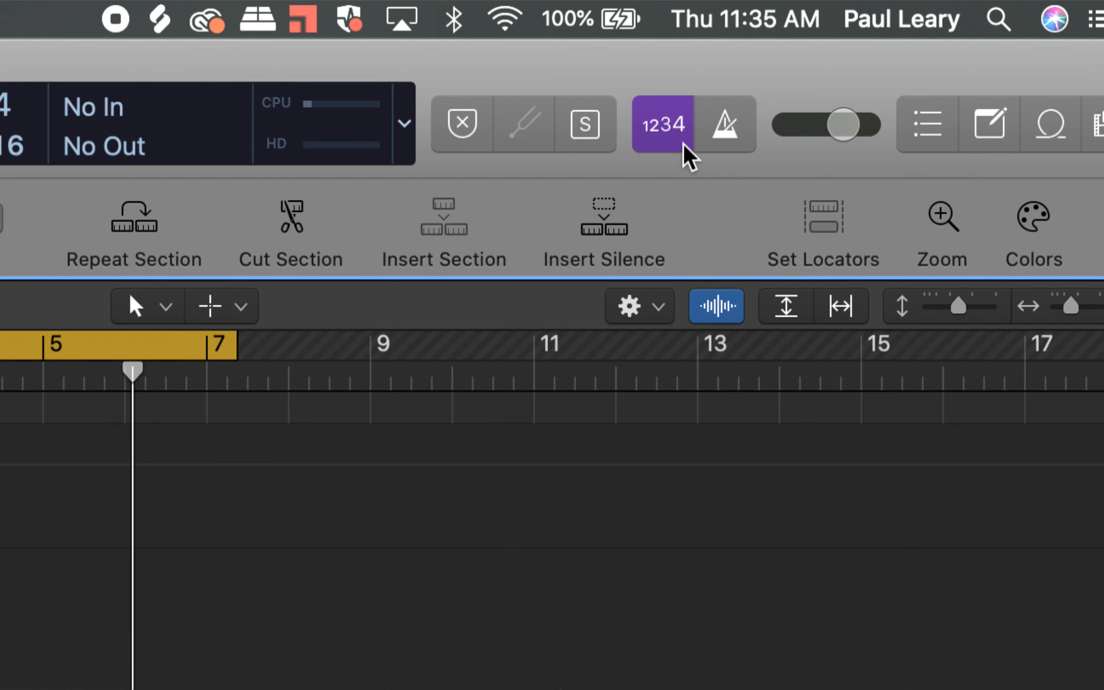
left_click(671, 129)
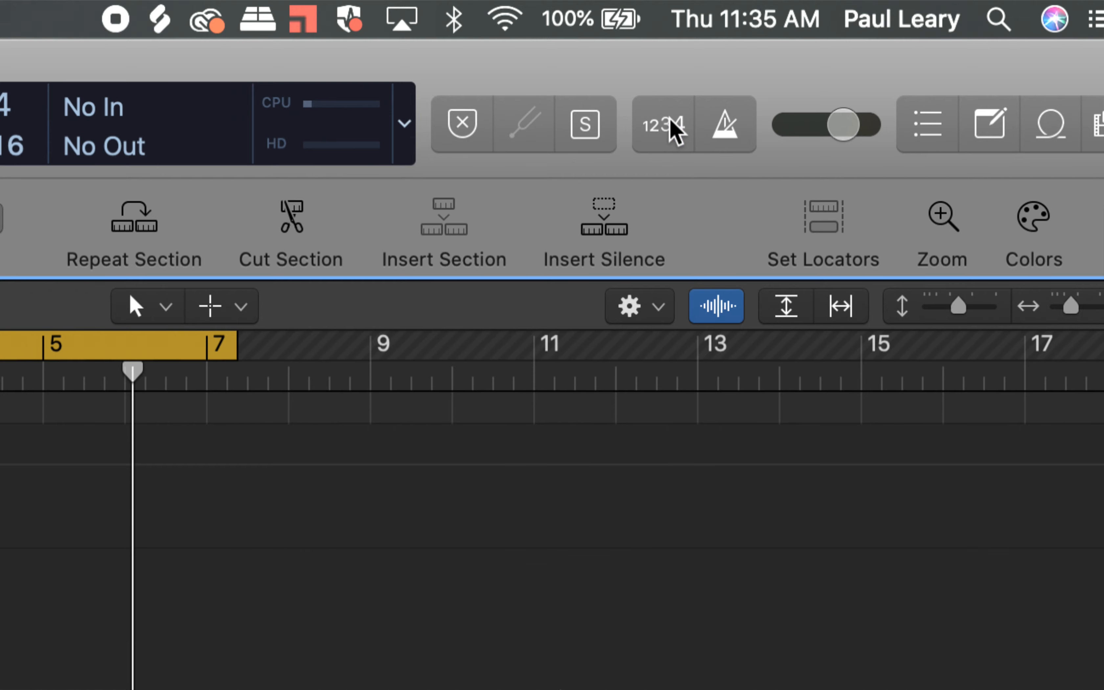
left_click(685, 144)
left_click(684, 145)
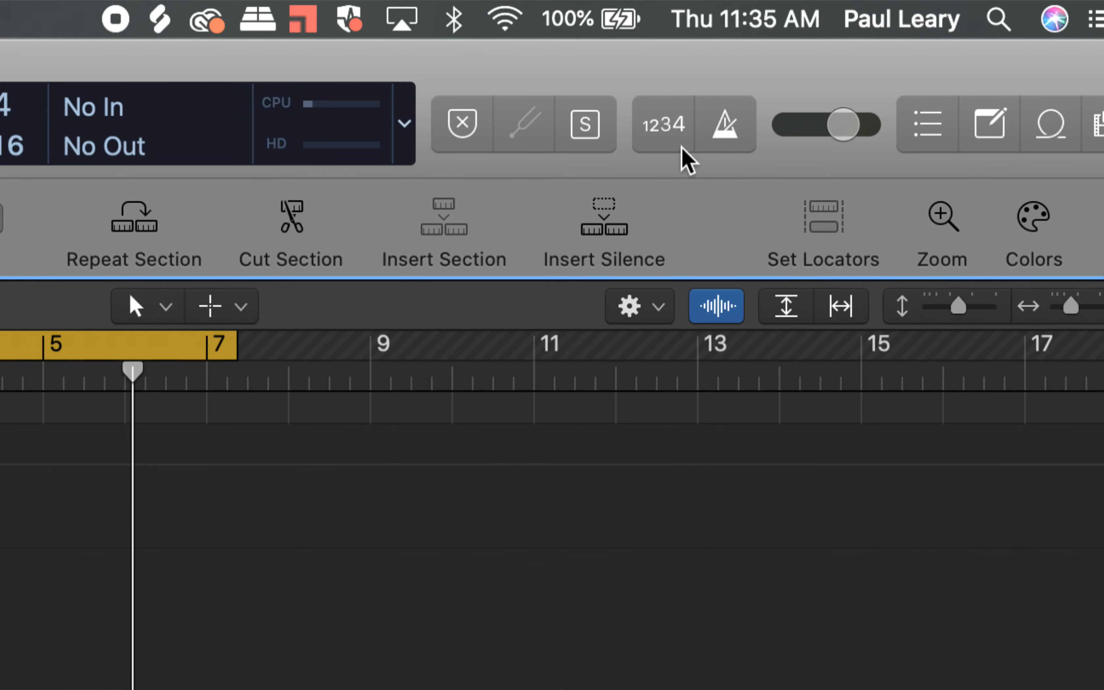
left_click(683, 147)
right_click(683, 147)
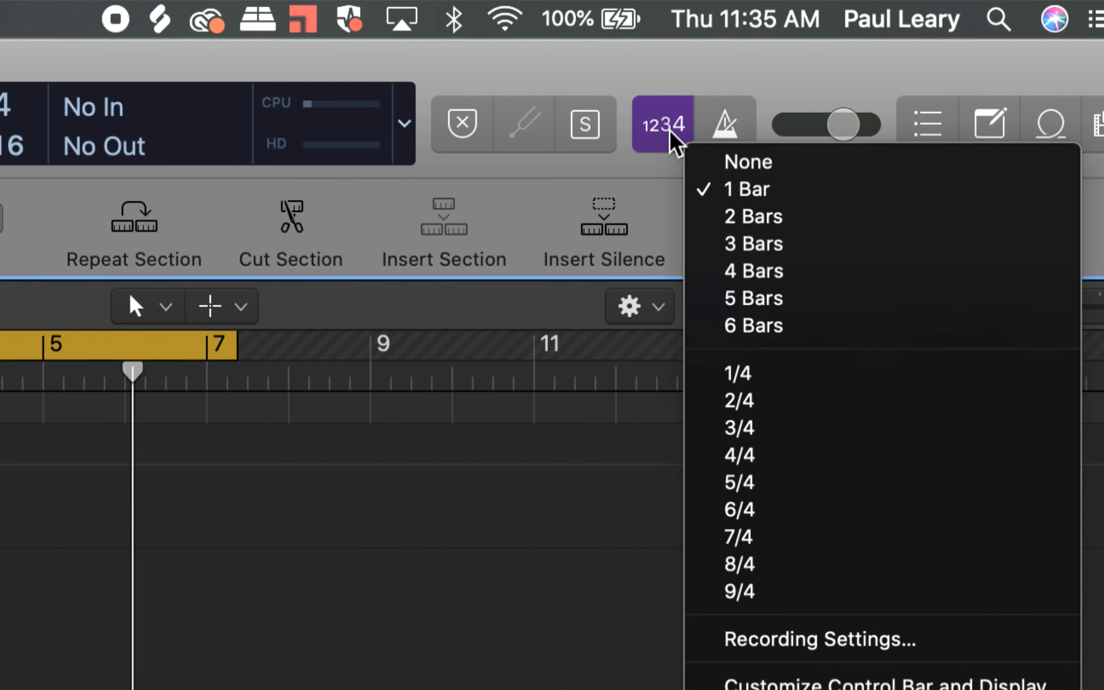
left_click(753, 221)
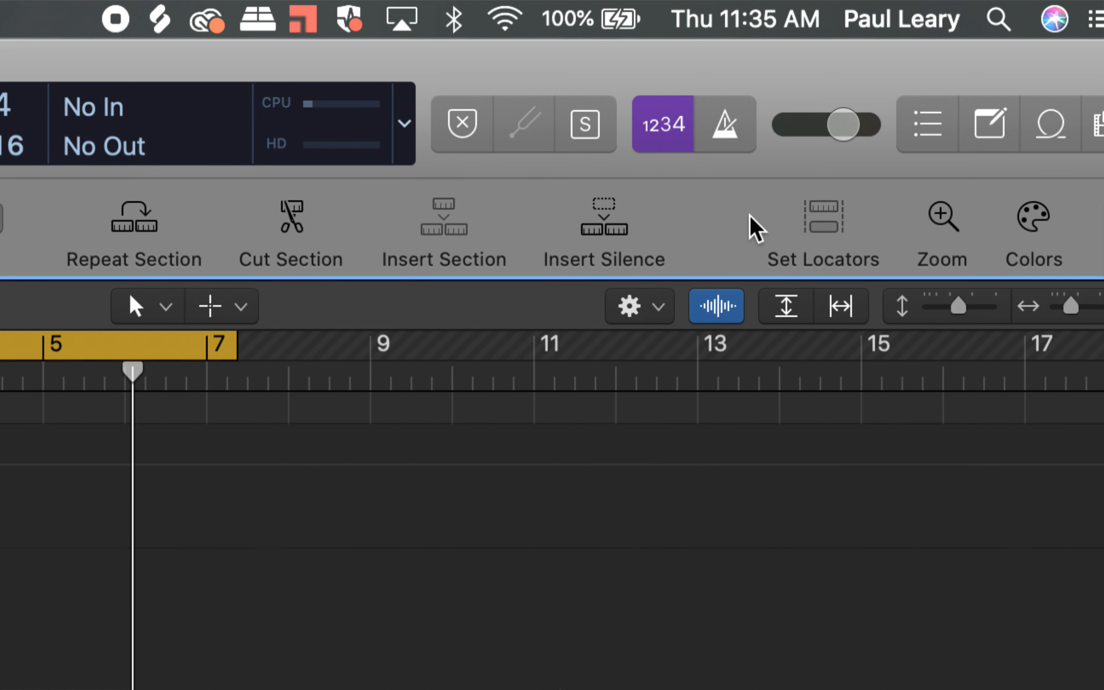
- Turn the count-in off, look over its length options, and turn it back on
left_click(663, 138)
right_click(661, 133)
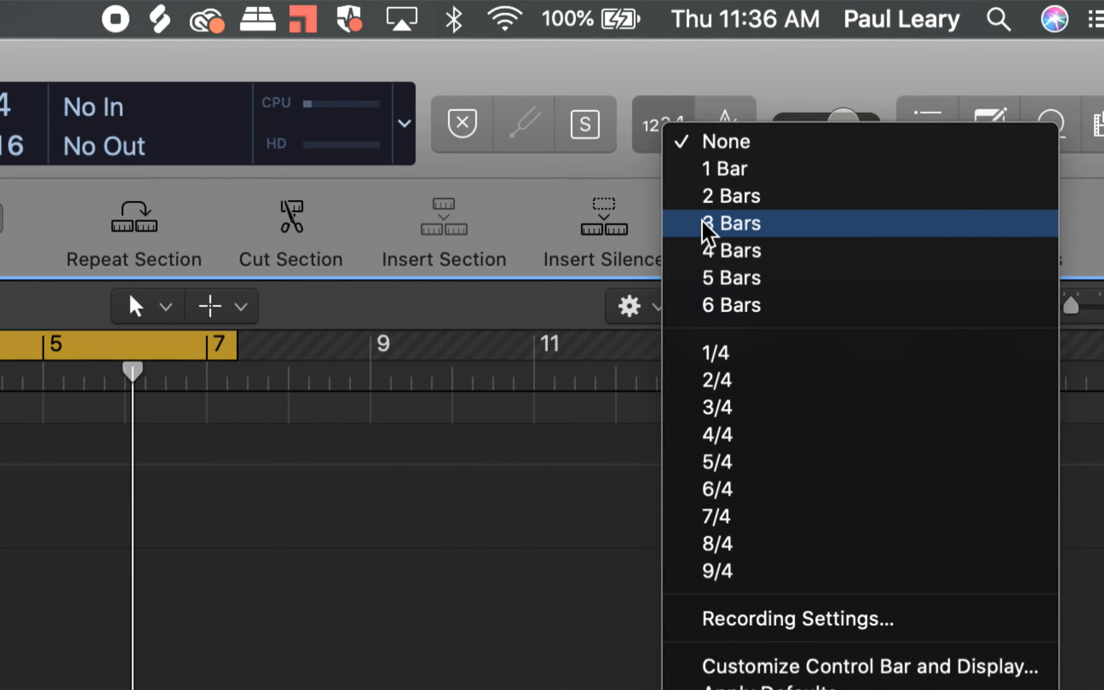
left_click(672, 117)
left_click(662, 137)
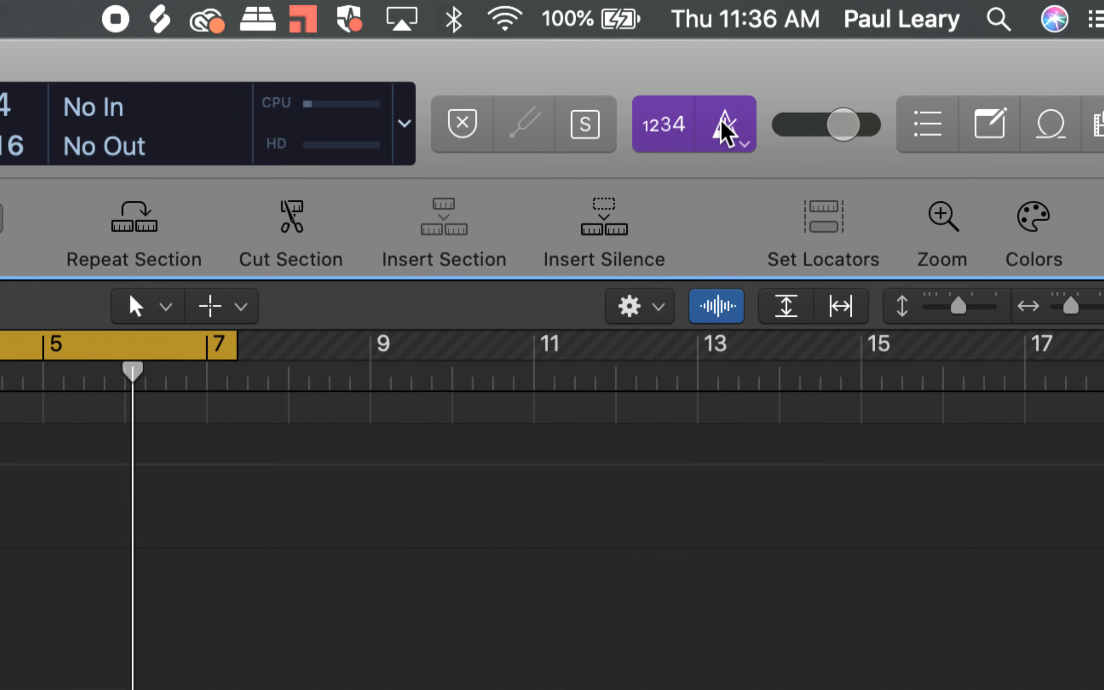
- Raise the audio click's tone and volume in the Metronome settings, close them, and look over the metronome options again
left_click(744, 145)
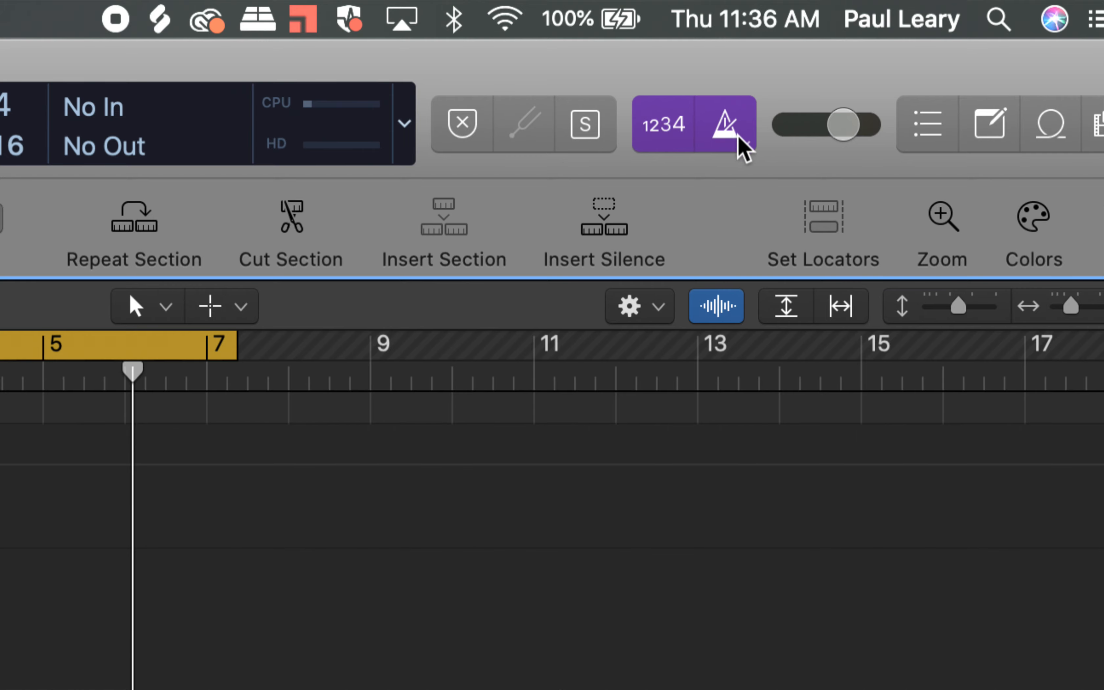
left_click(744, 145)
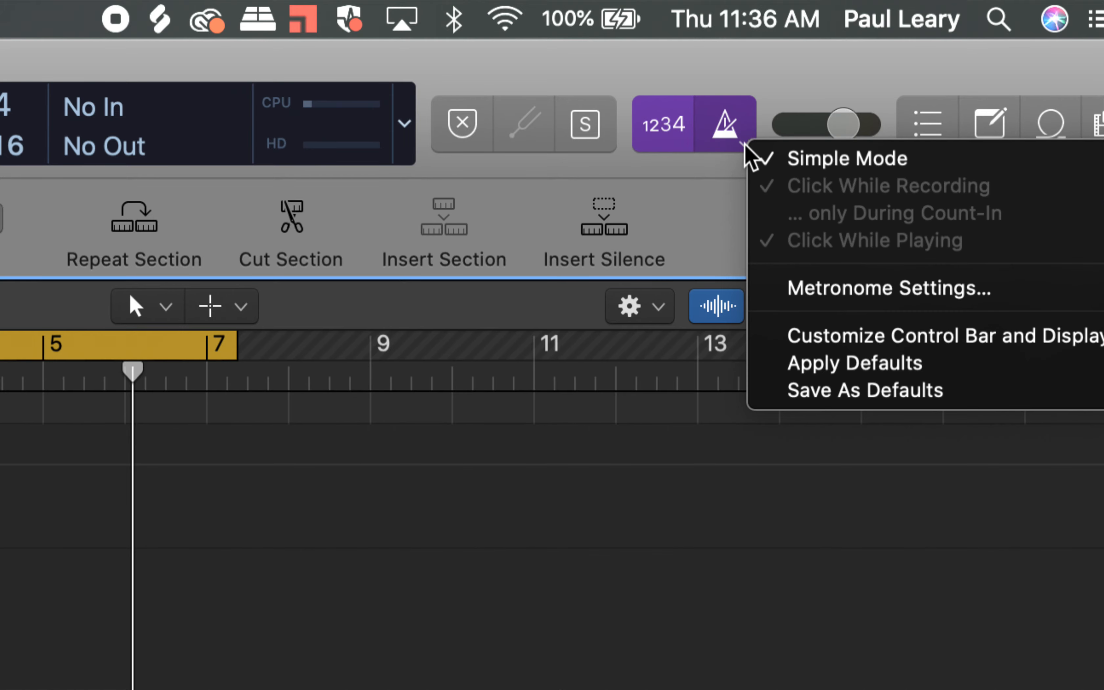
left_click(798, 289)
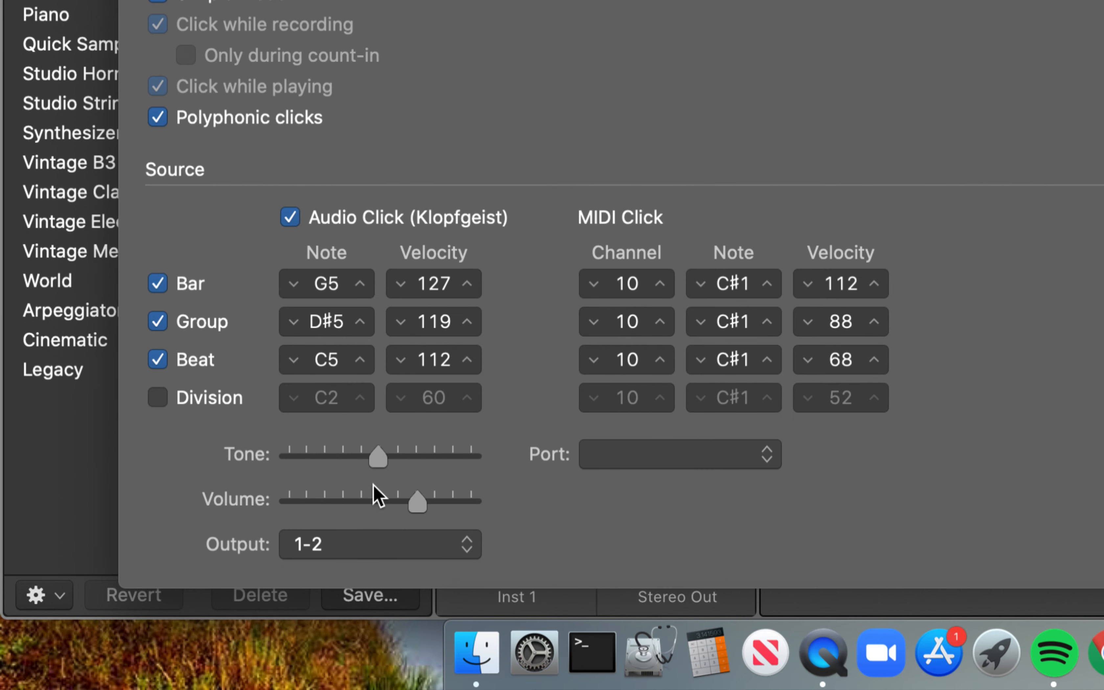
left_click_drag(401, 451, 387, 452)
left_click_drag(413, 498, 437, 493)
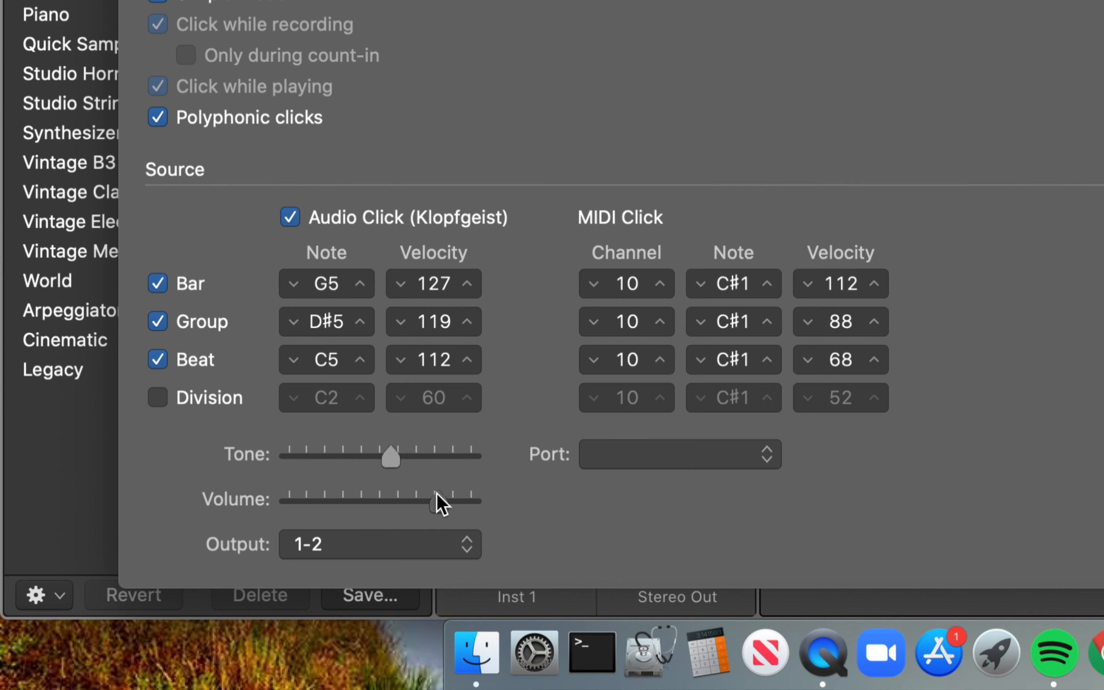
mouse_move(396, 461)
left_mouse_down()
mouse_move(437, 463)
mouse_move(415, 468)
left_mouse_up()
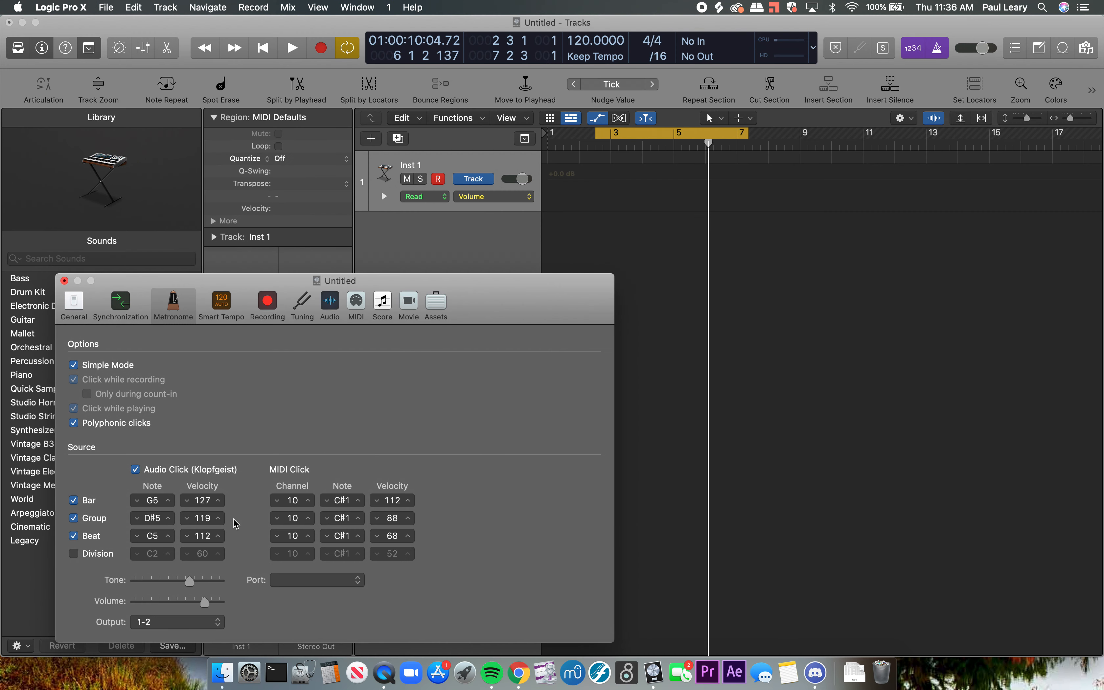
left_click(65, 281)
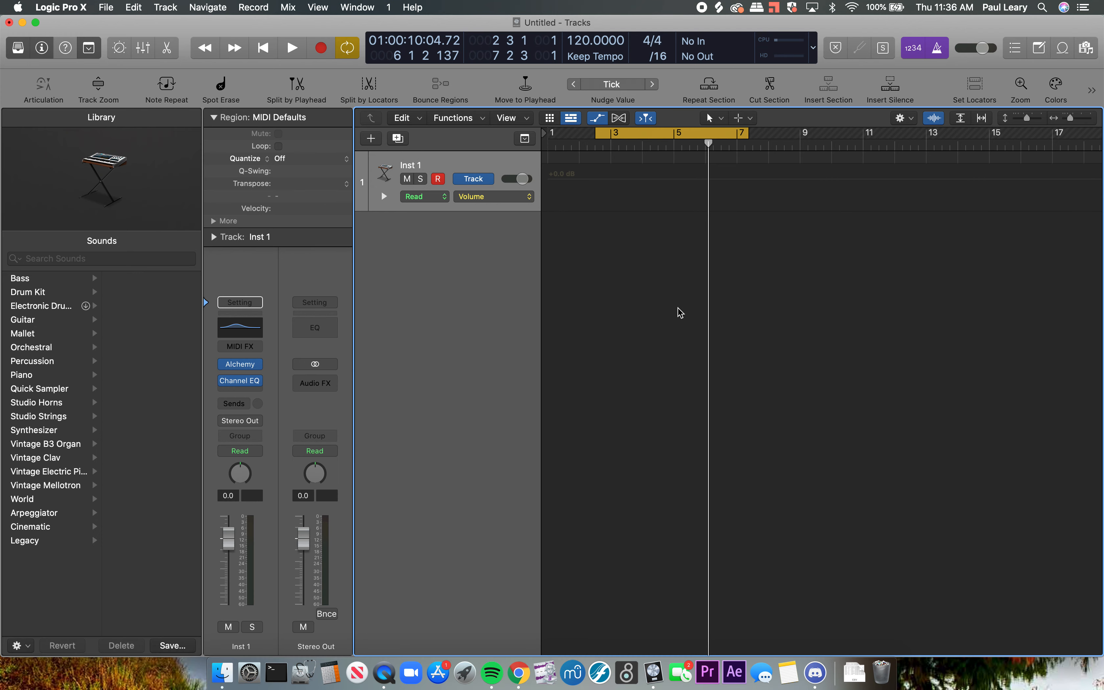
right_click(938, 50)
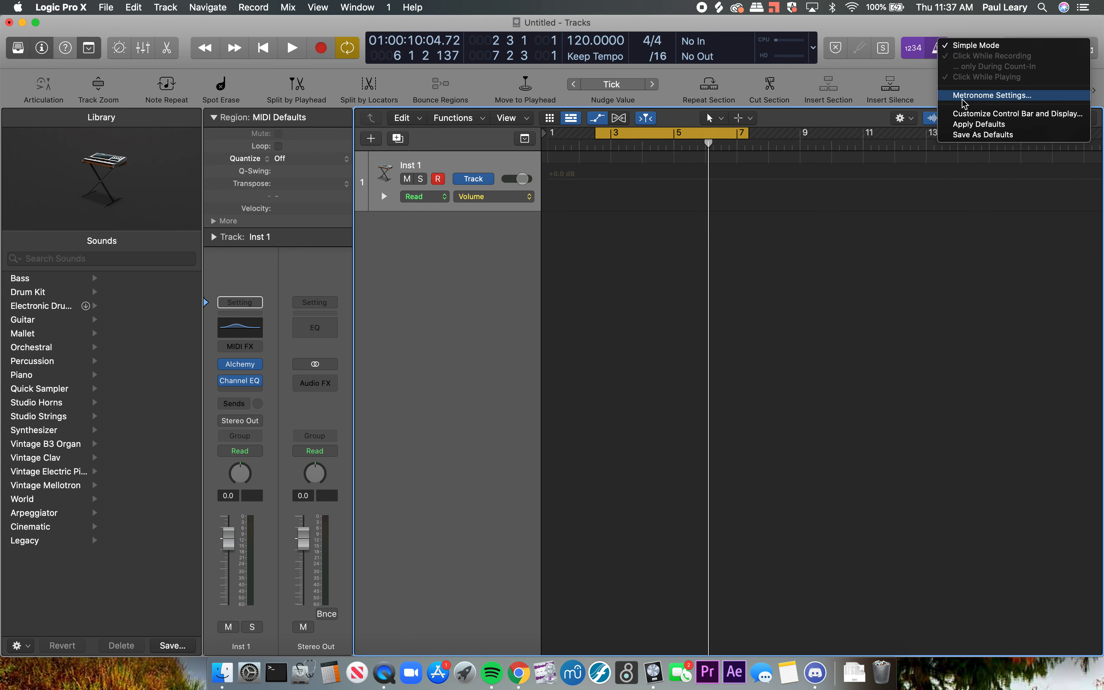
left_click(766, 362)
- Raise the master volume to its maximum and lower it back to about two thirds of its range
mouse_move(982, 49)
left_mouse_down()
mouse_move(971, 54)
mouse_move(982, 48)
left_mouse_up()
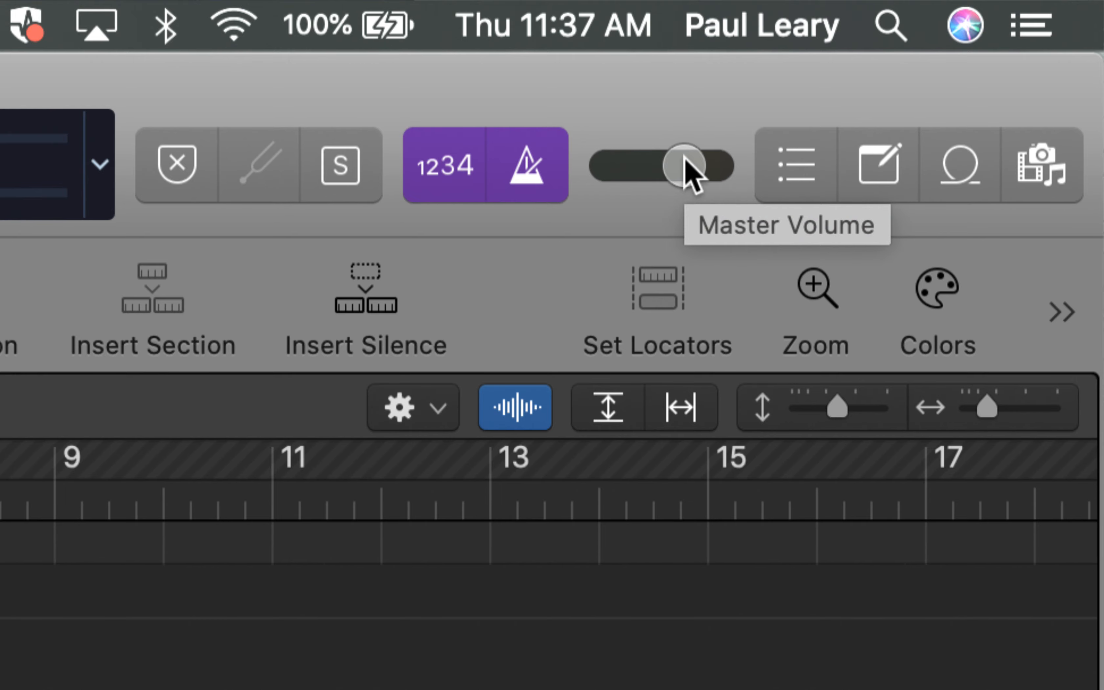
left_click_drag(685, 159, 886, 156)
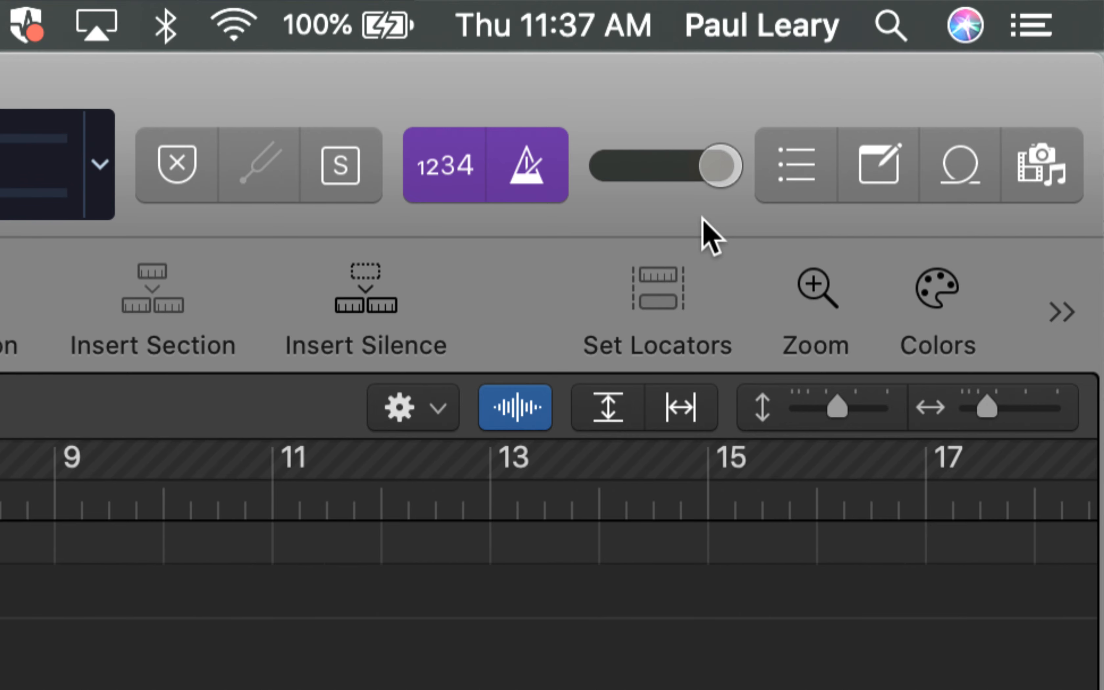
left_click_drag(711, 174, 629, 158)
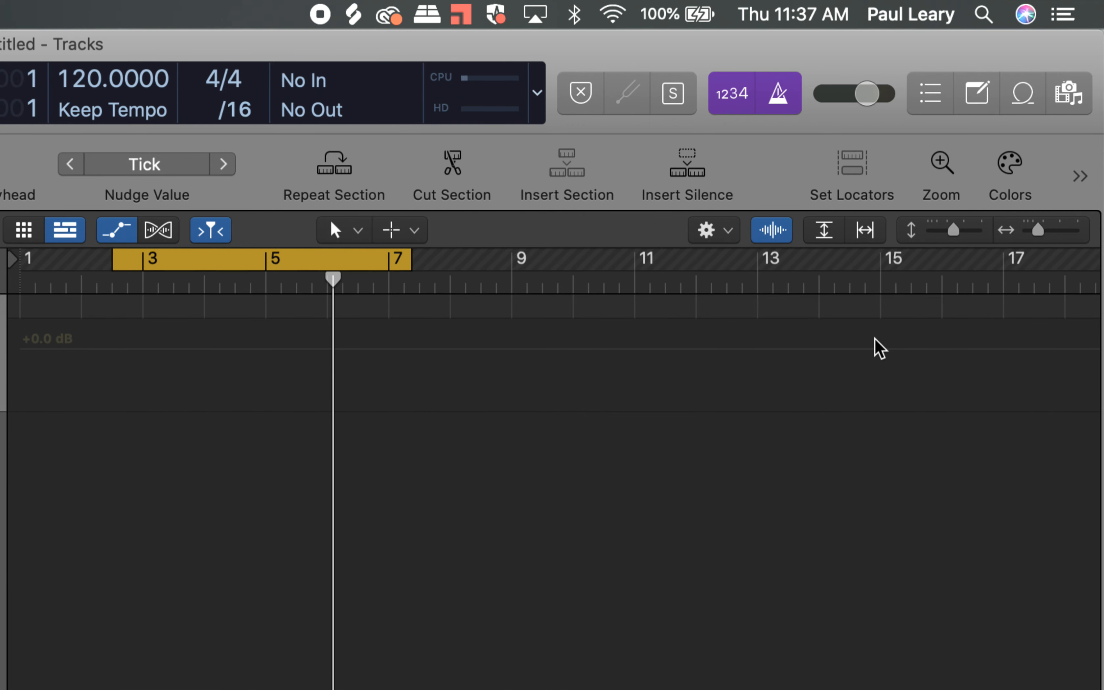
- Show the list editors, look through the Event, Marker and Tempo lists, and hide them again
left_click(932, 101)
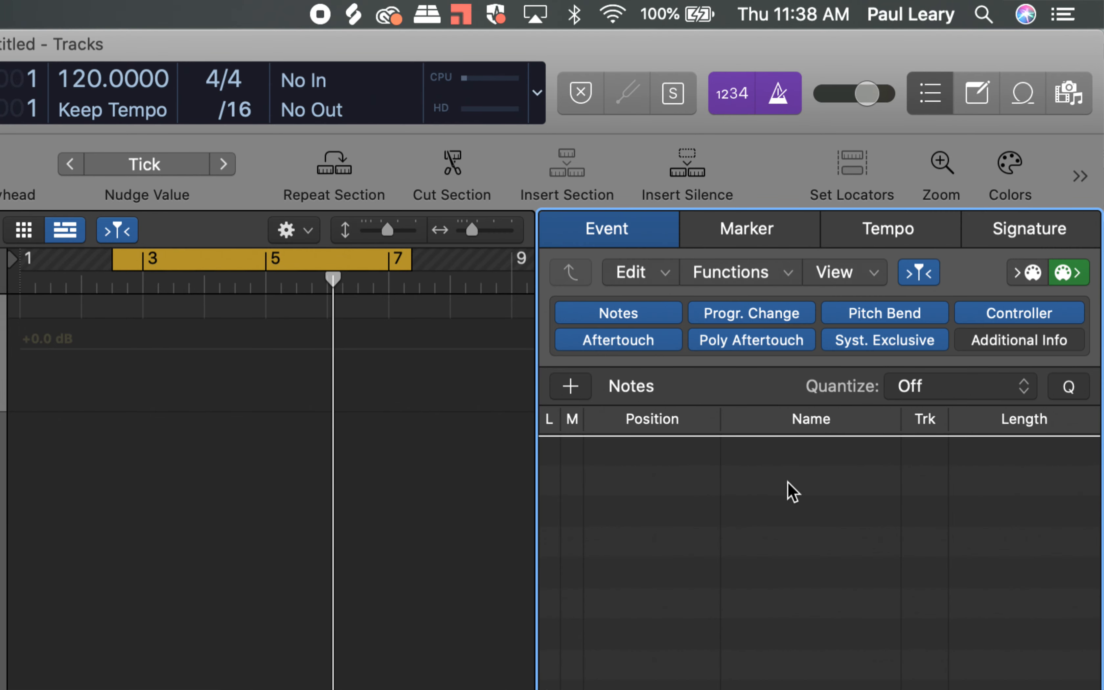
left_click_drag(533, 462, 620, 456)
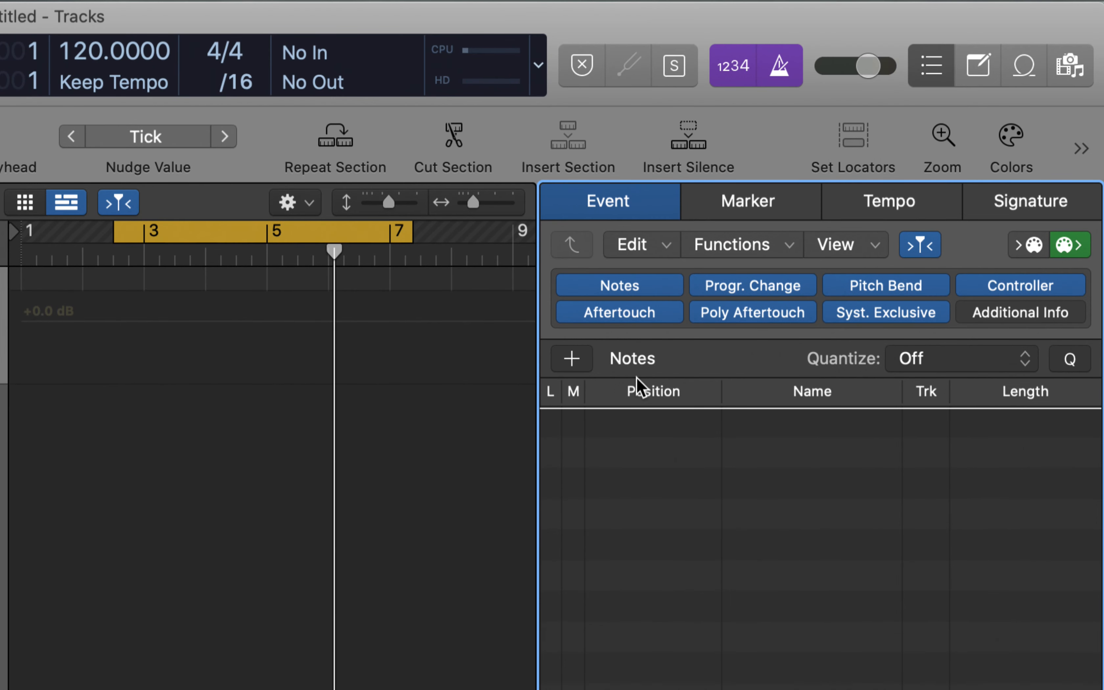
left_click(737, 202)
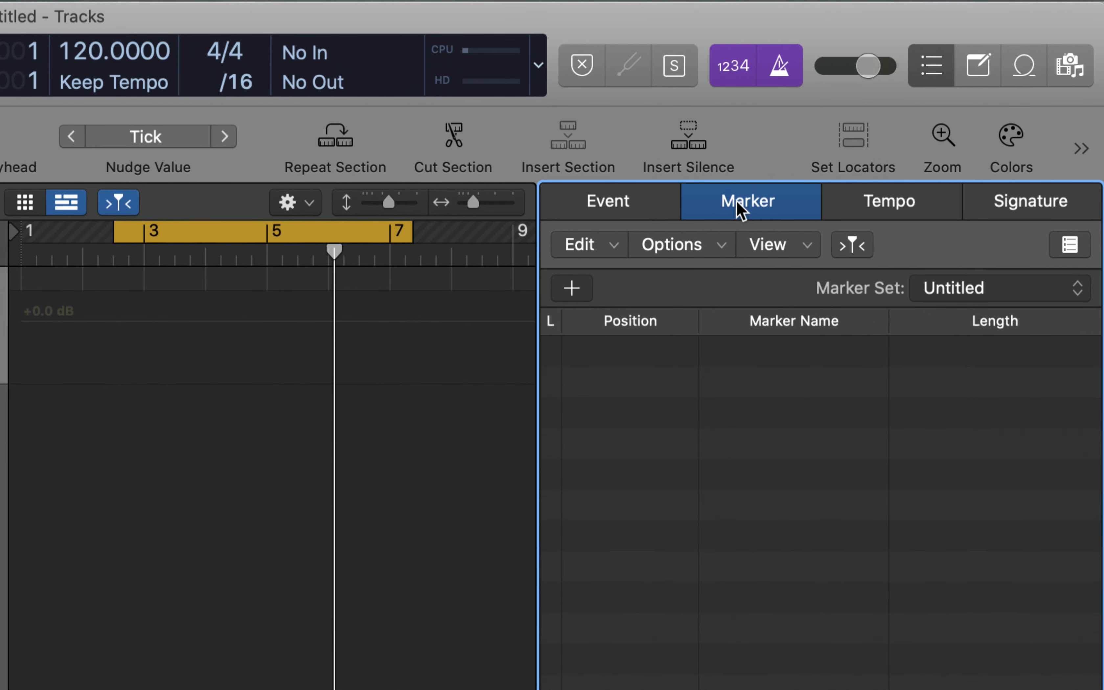
left_click(628, 209)
left_click(853, 204)
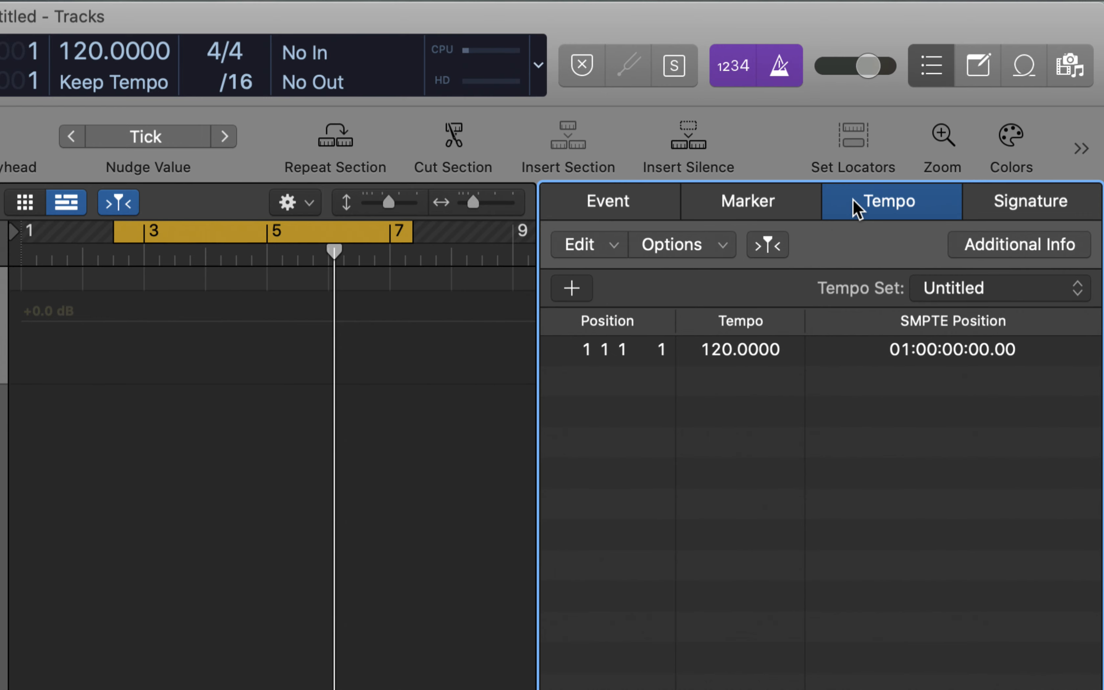
left_click(617, 204)
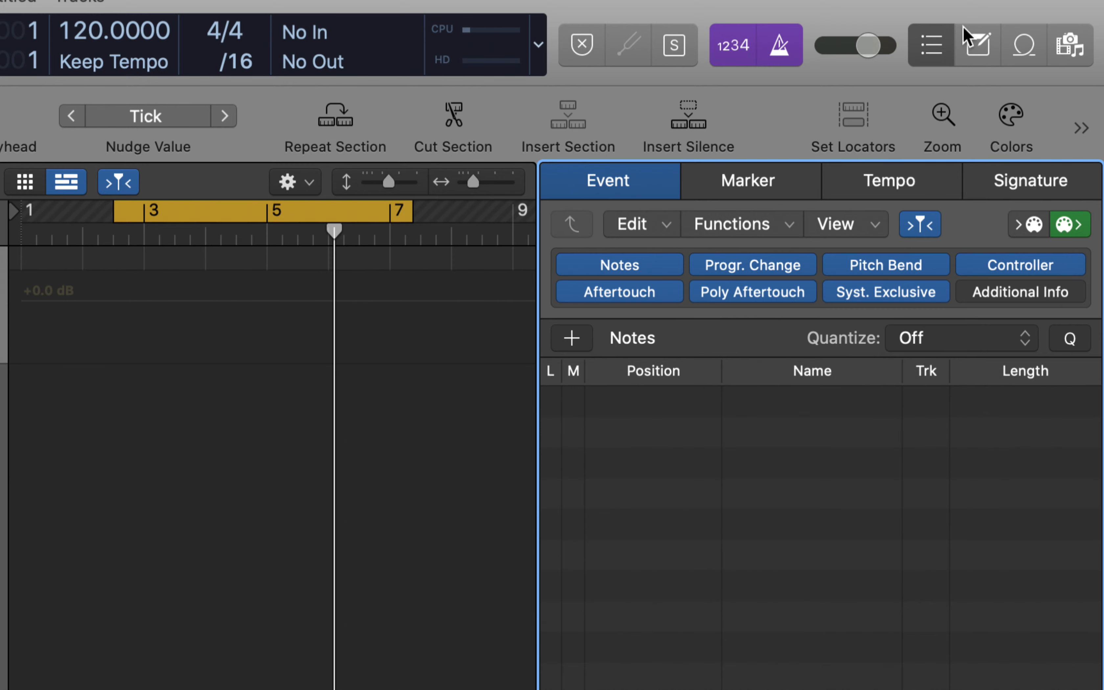
left_click(935, 44)
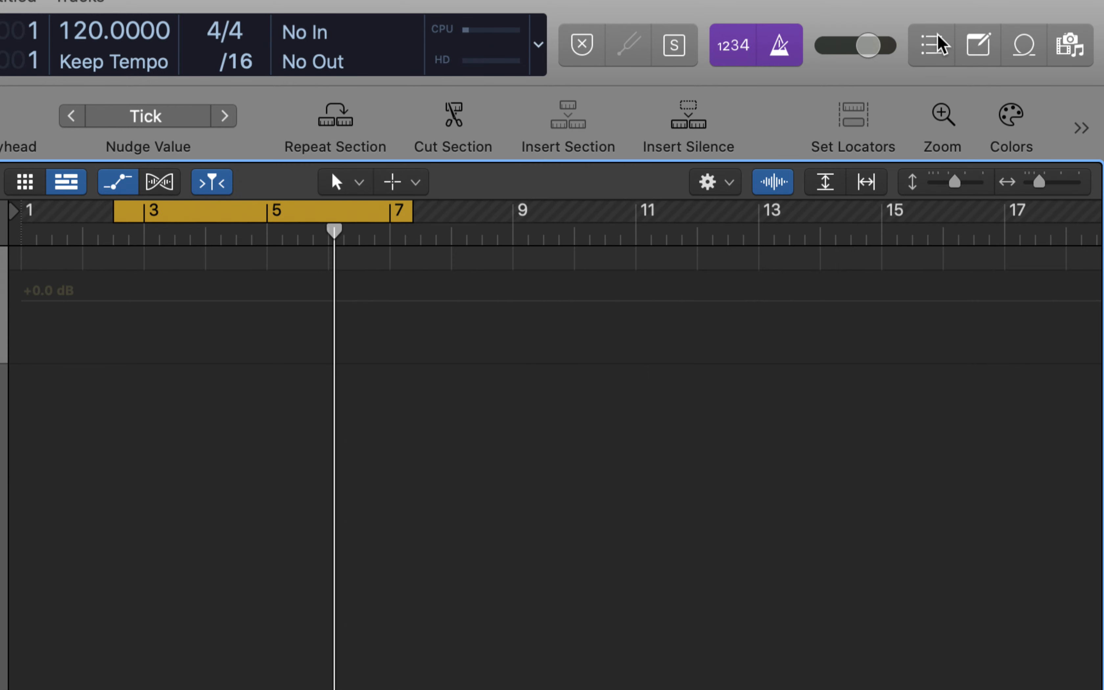
- Open the project's Note Pad and write the note "Intro until bar 10", followed by a blank line
left_click(981, 45)
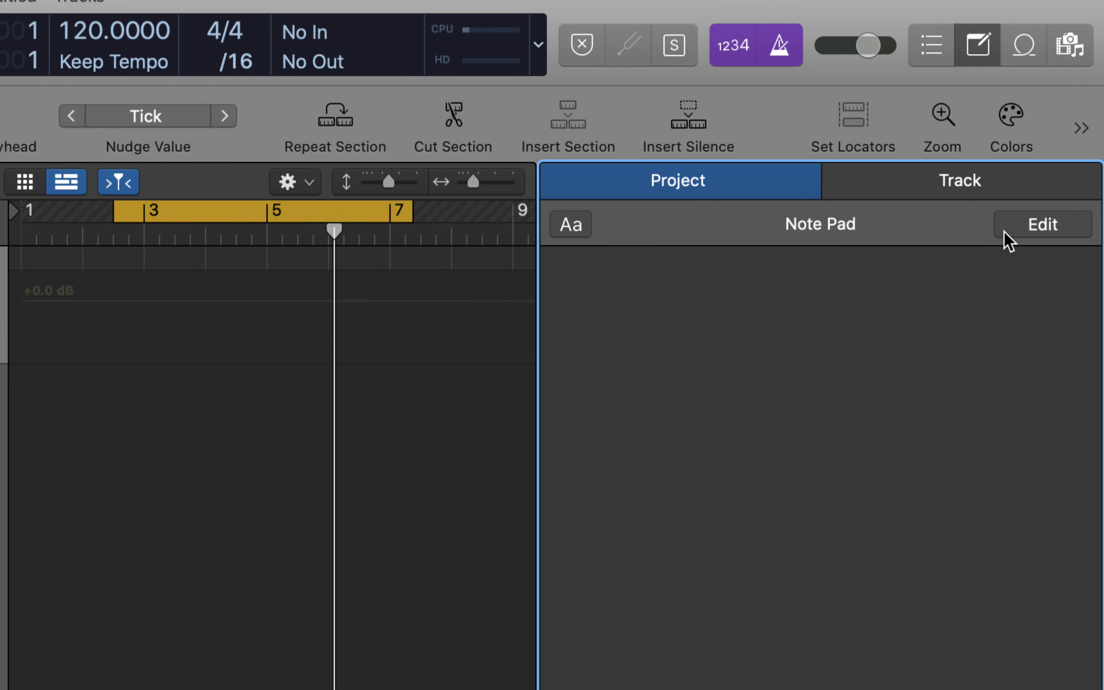
left_click(595, 291)
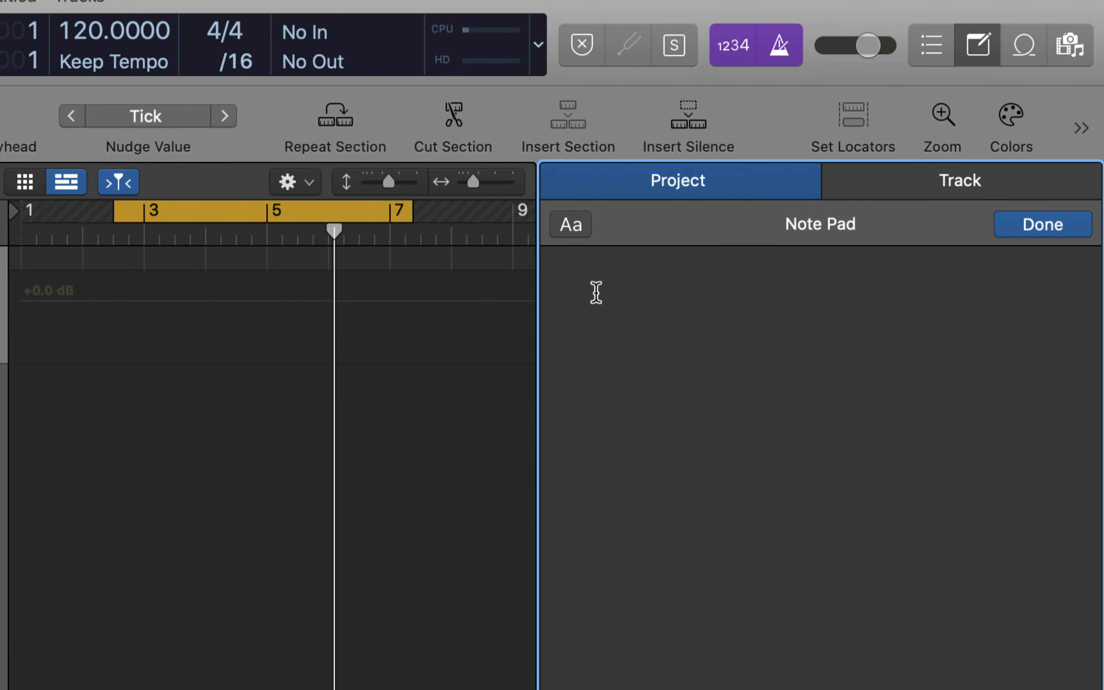
type("INtor")
key("BackSpace")
key("BackSpace")
key("BackSpace")
key("BackSpace")
key("BackSpace")
type("Intro ")
type("-")
key("BackSpace")
key("BackSpace")
type("until pa")
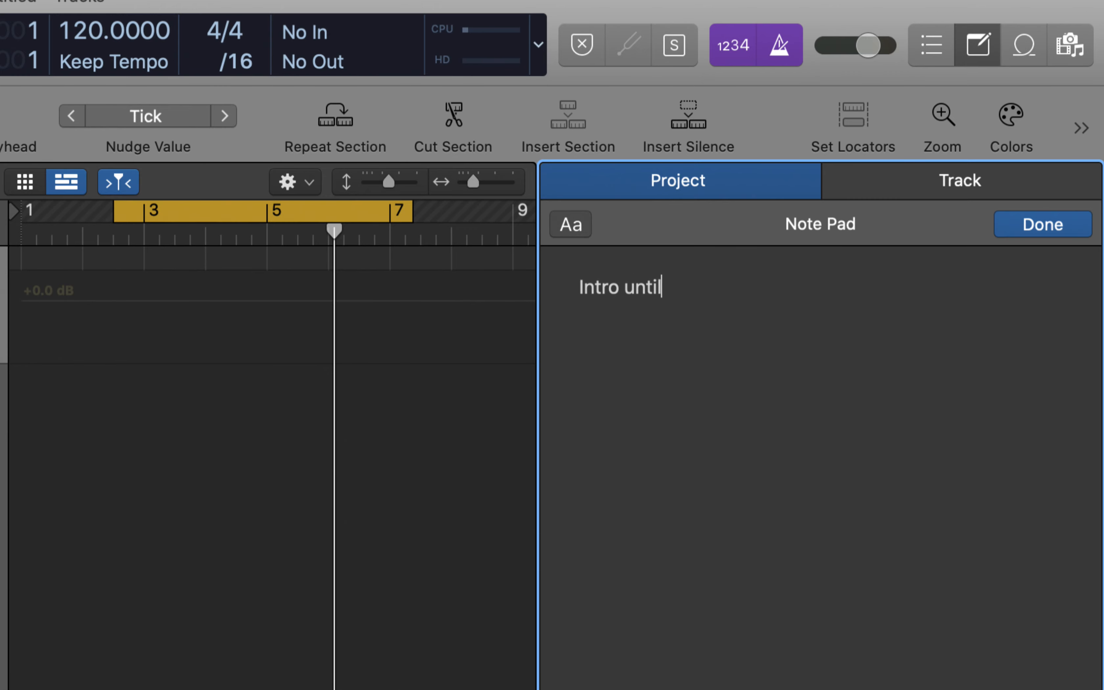
key("BackSpace")
key("BackSpace")
type("bar 10")
key("Return")
key("Return")
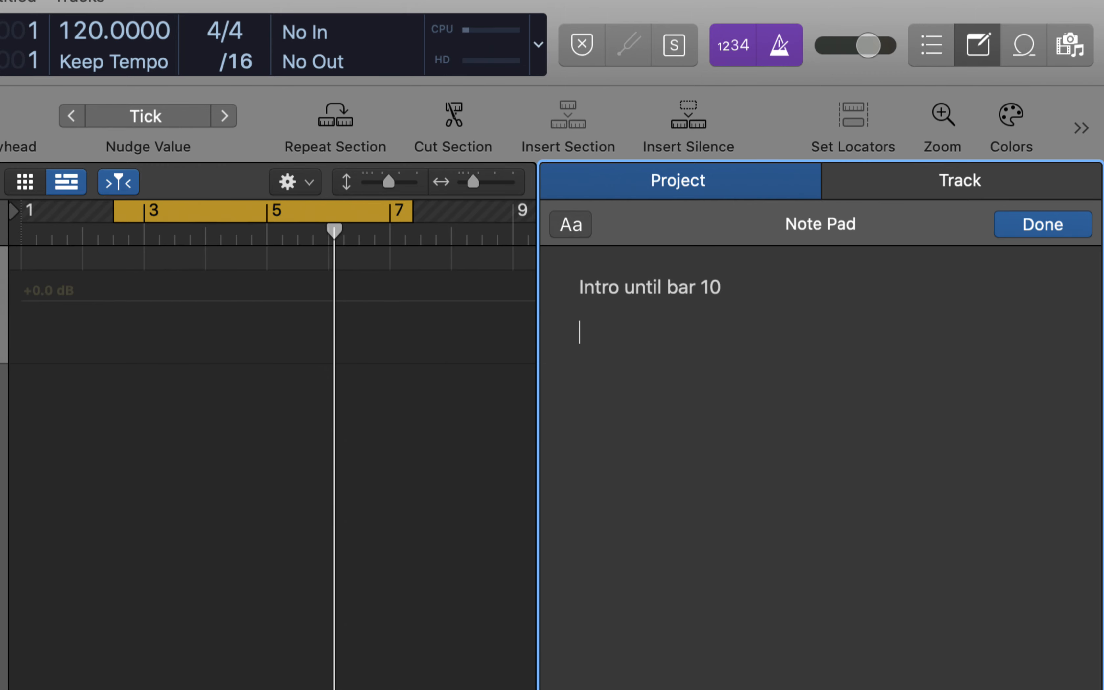
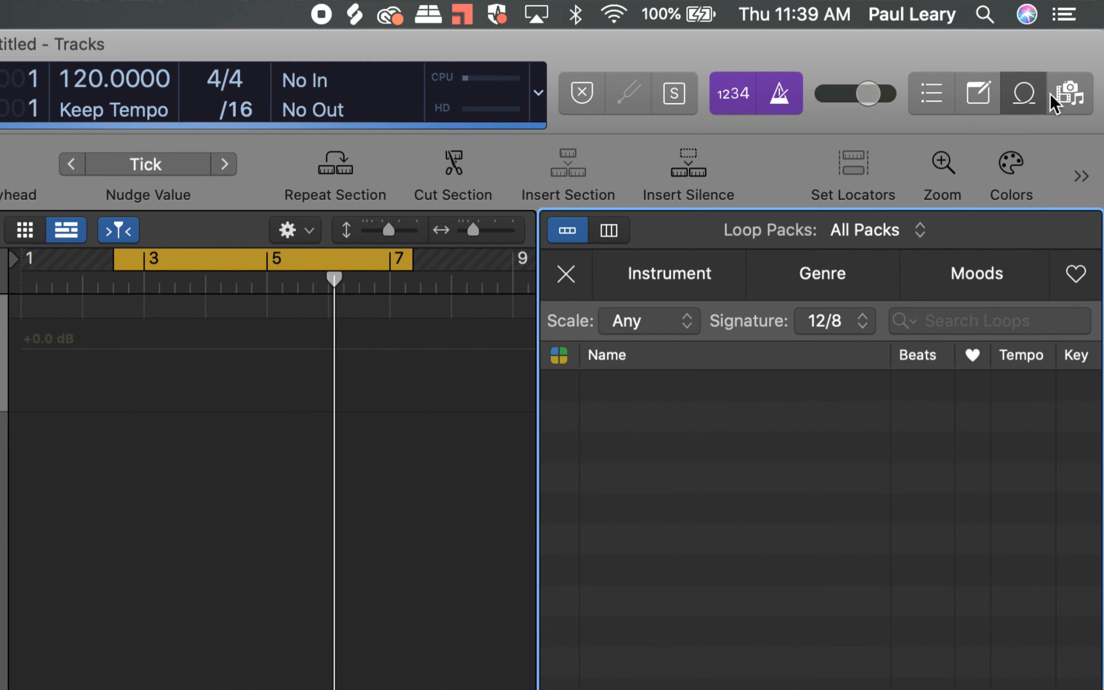
- Show the project's file browser, and open the recent project paper_thin_Laptop without closing the current one, continuing past the compatibility notices
left_click(1059, 93)
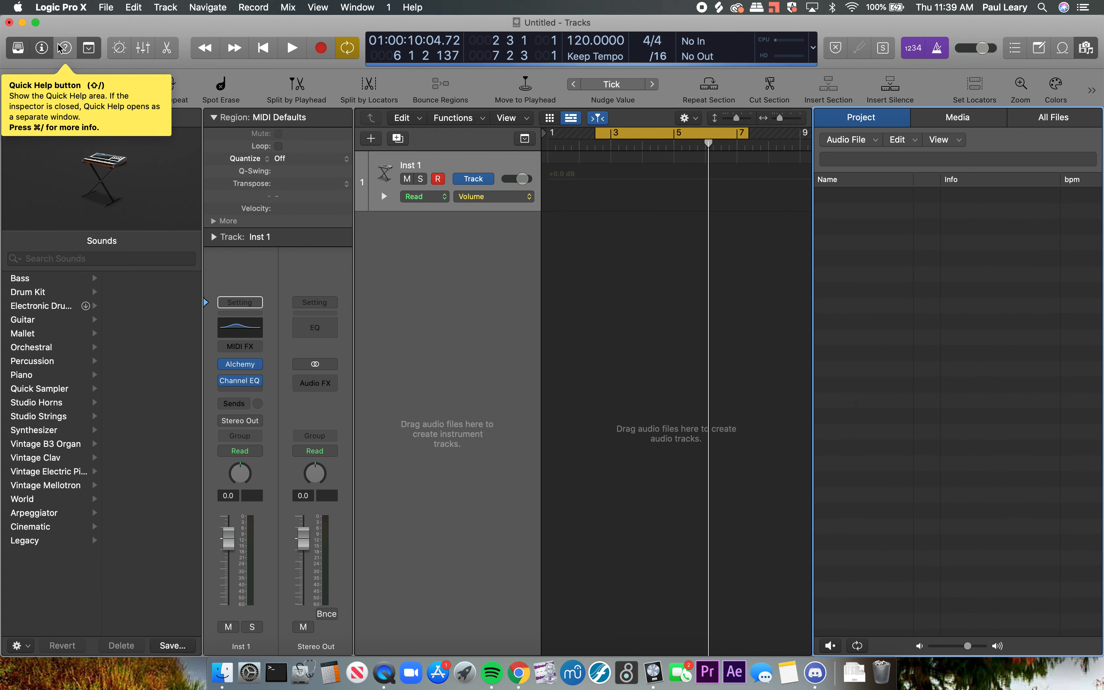
left_click(106, 7)
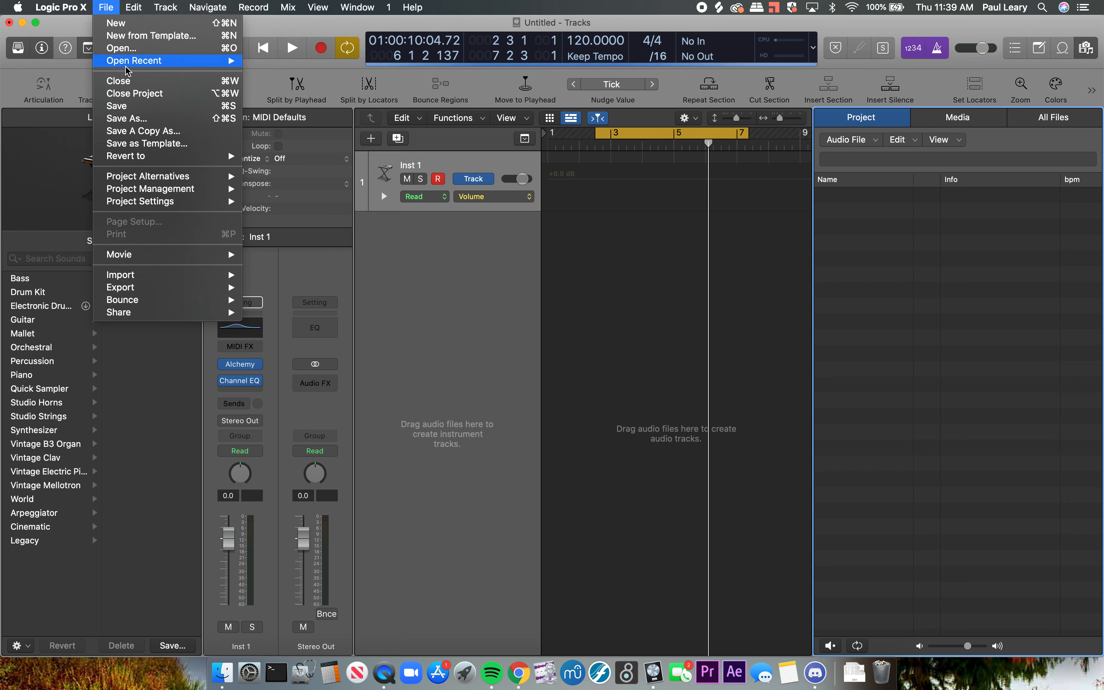
mouse_move(157, 68)
left_click(308, 60)
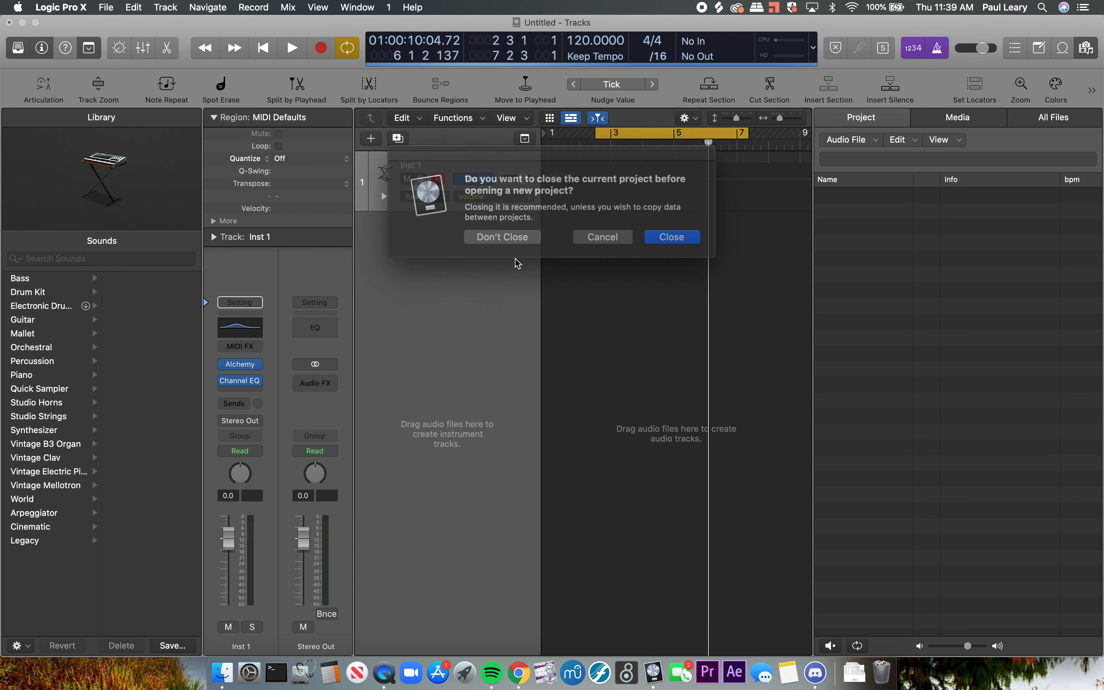
left_click(515, 232)
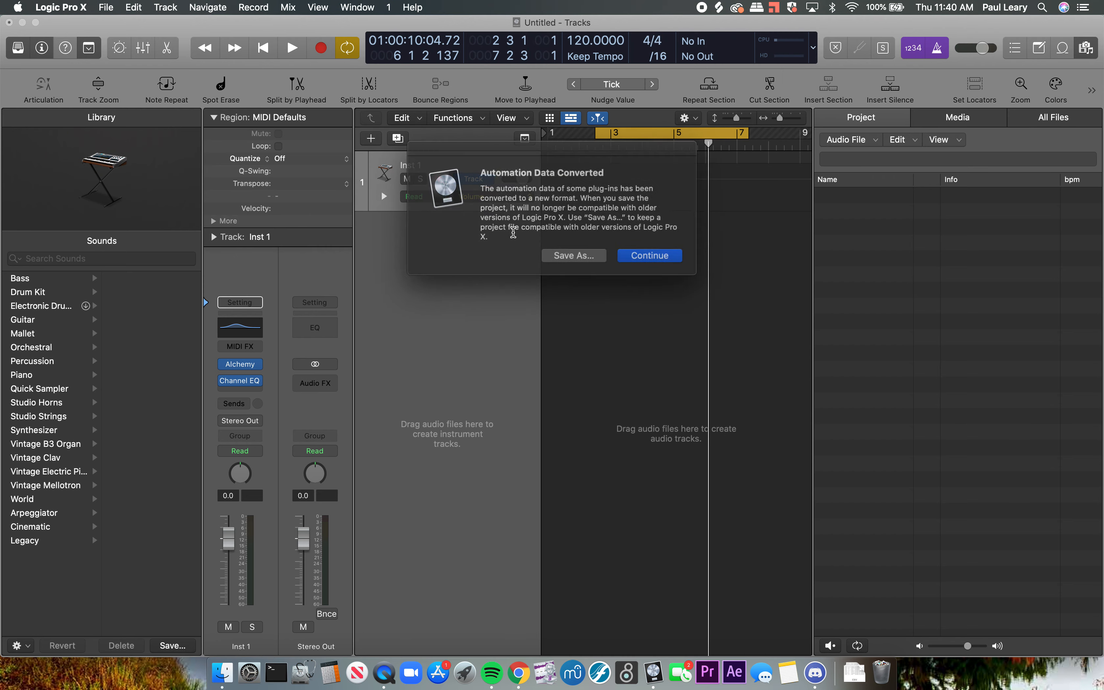
left_click(638, 254)
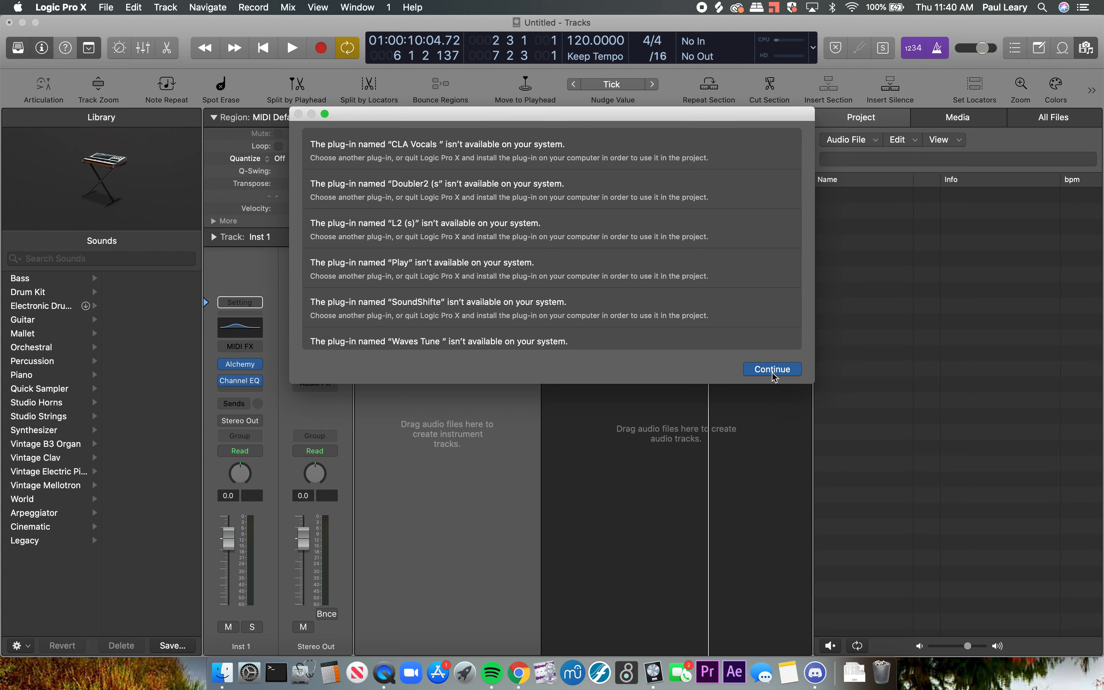
left_click(773, 374)
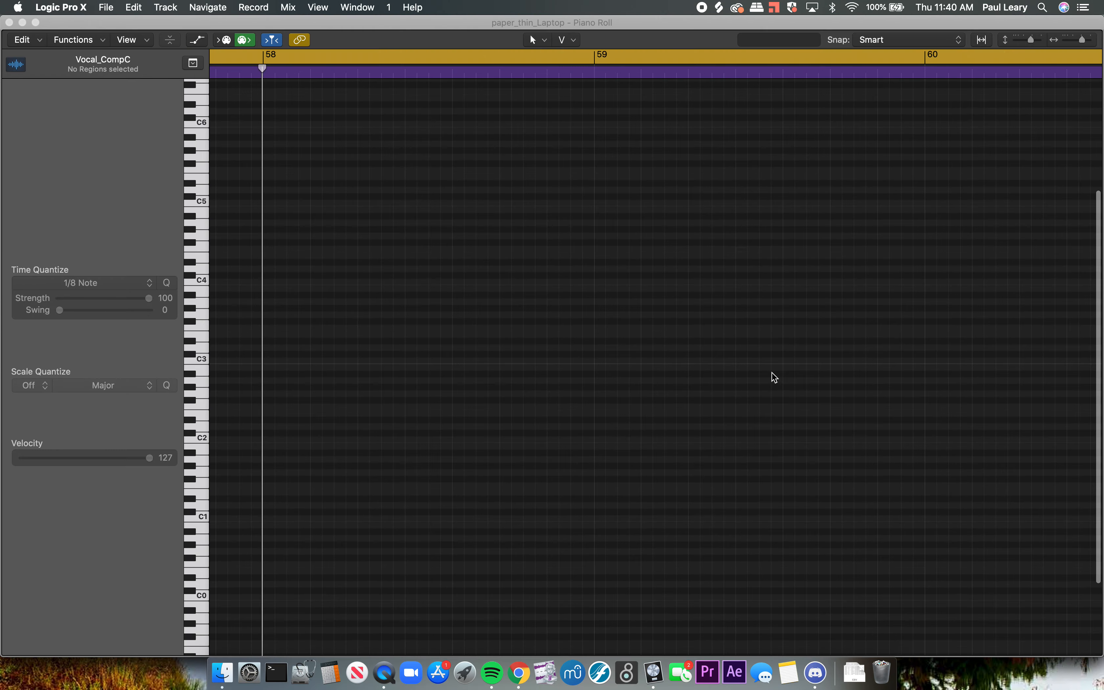
- Go through the open windows and close the Piano Roll windows of paper_thin_Laptop, keeping its Tracks window
key("ctrl+Up")
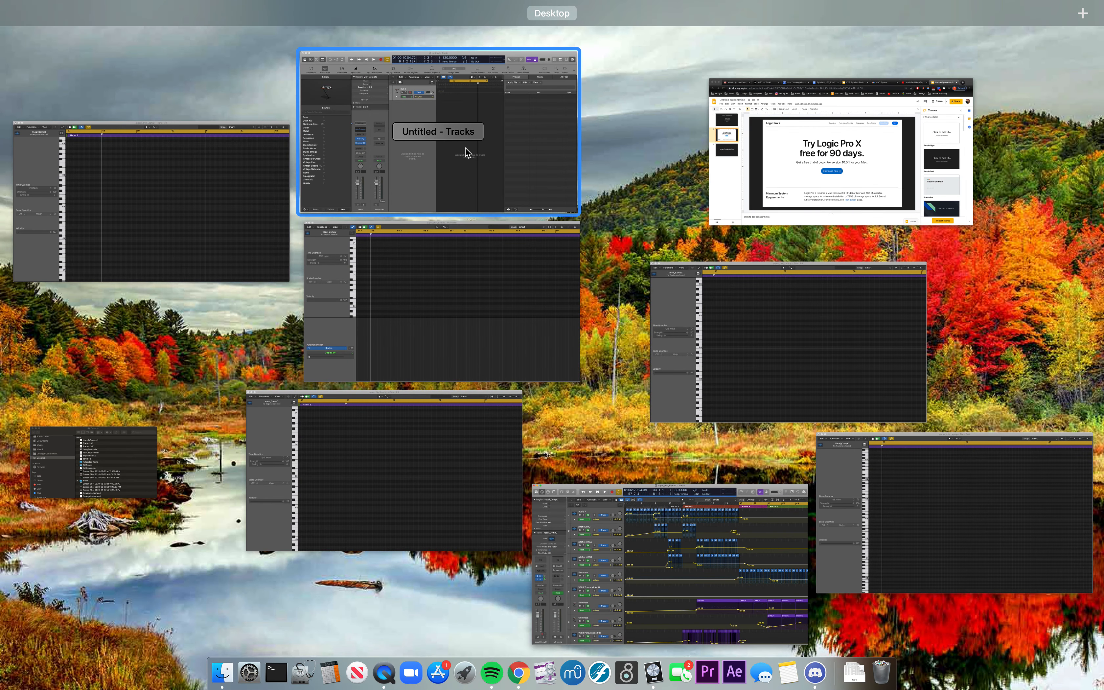
left_click(426, 304)
key("ctrl+Up")
left_click(236, 313)
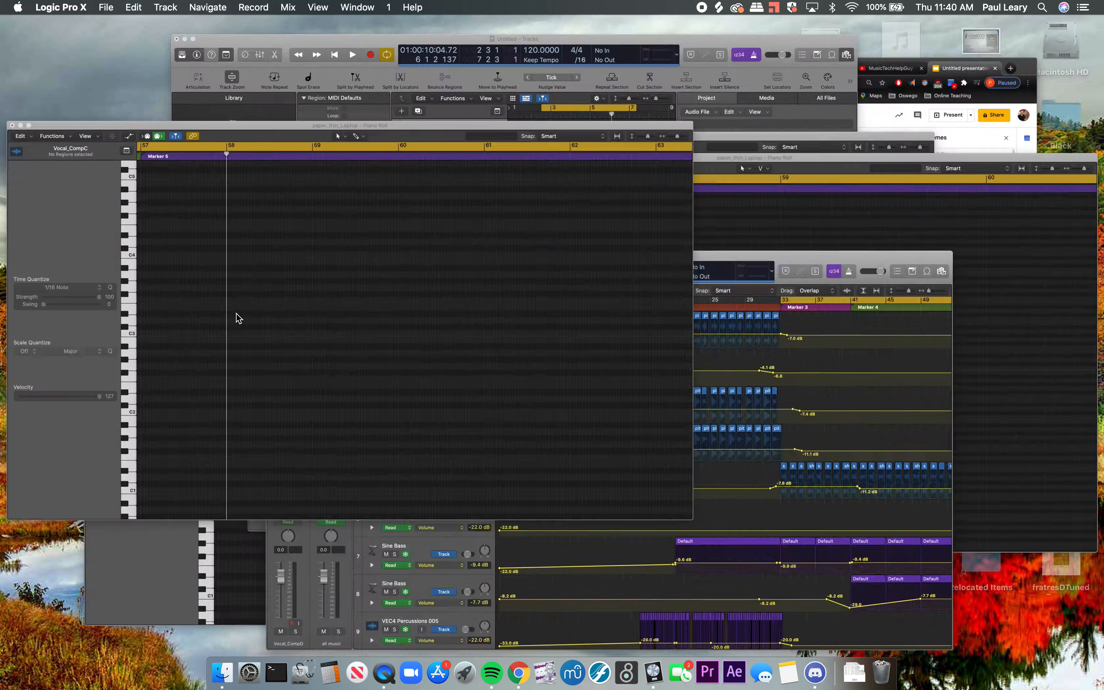
key("ctrl+Up")
left_click(246, 314)
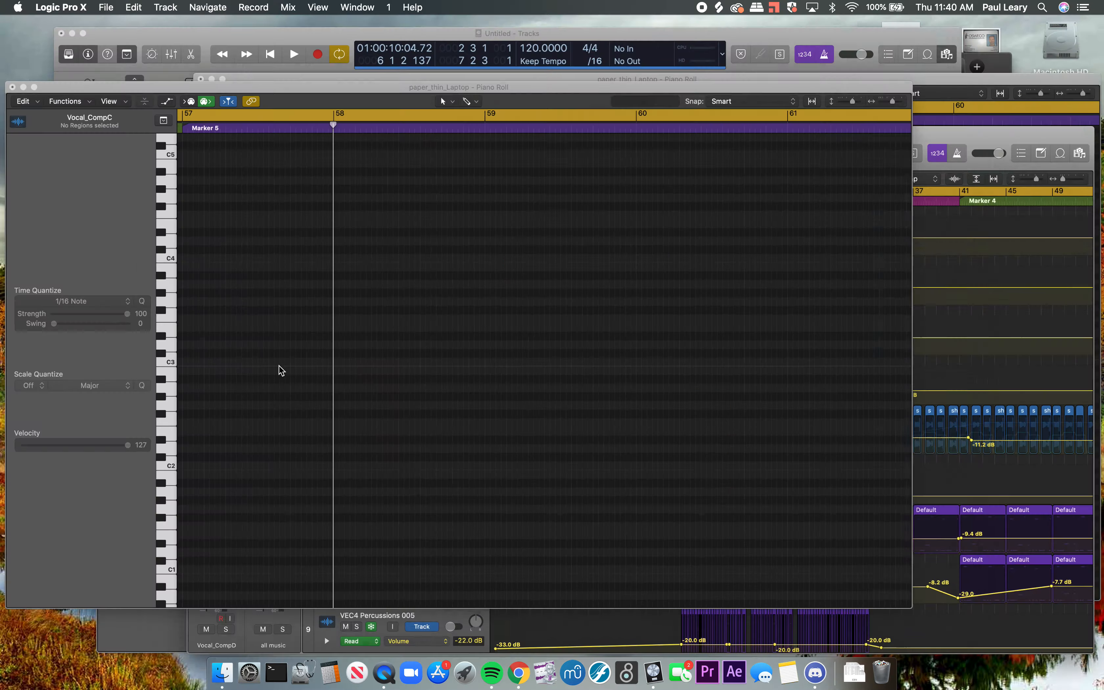
key("ctrl+Up")
left_click(393, 462)
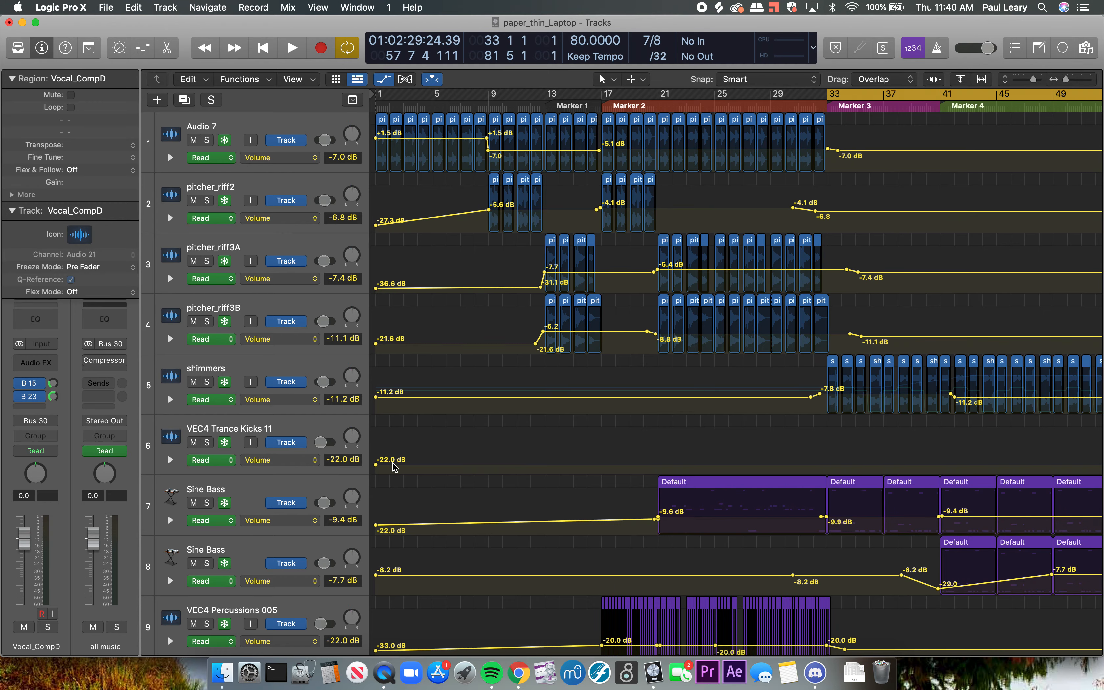
key("ctrl+Up")
left_click(492, 570)
- Switch to the Untitled project, close it, and return to the Tracks window of paper_thin_Laptop
key("ctrl+Up")
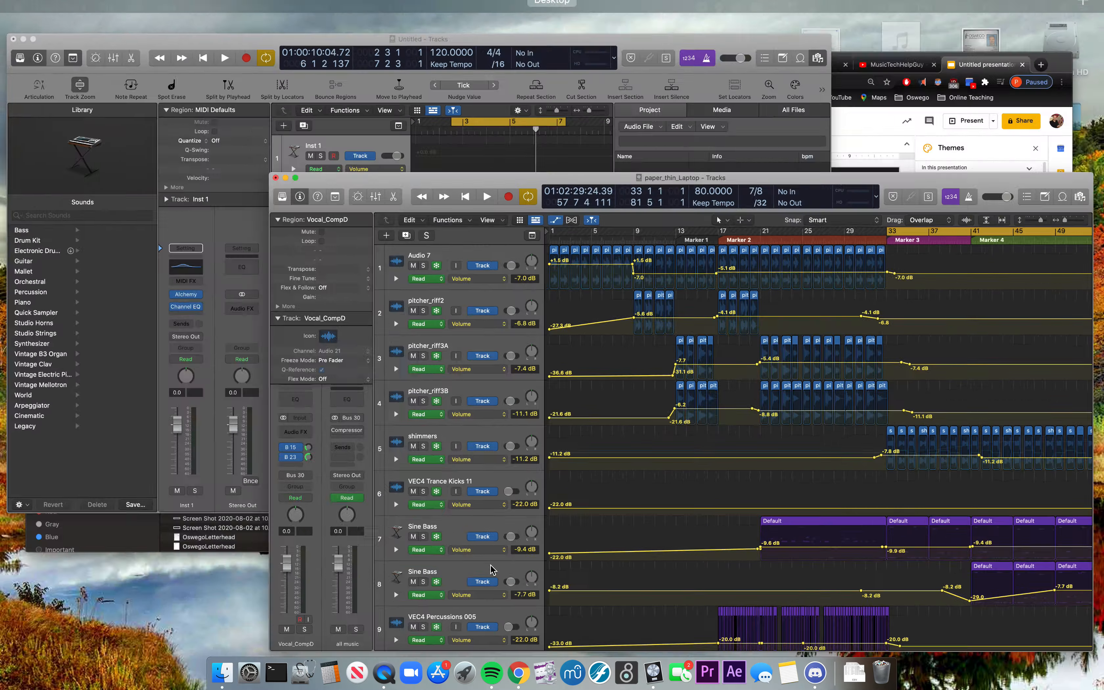
left_click(416, 306)
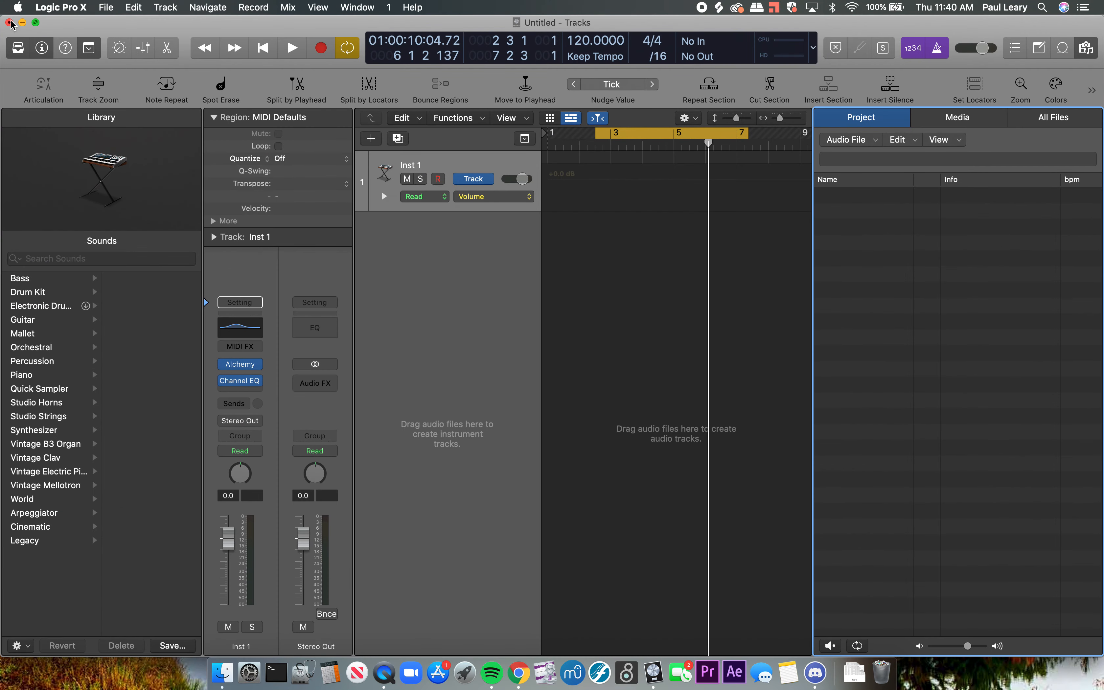
key("super+w")
left_click(507, 231)
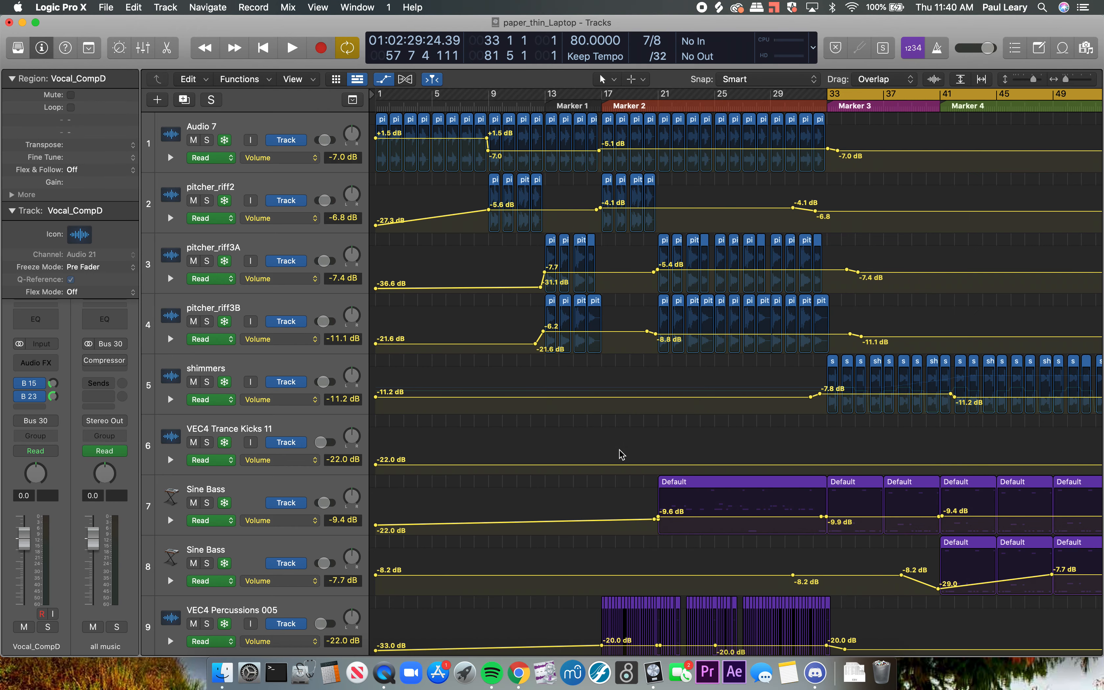
scroll(621, 454, "right", 10)
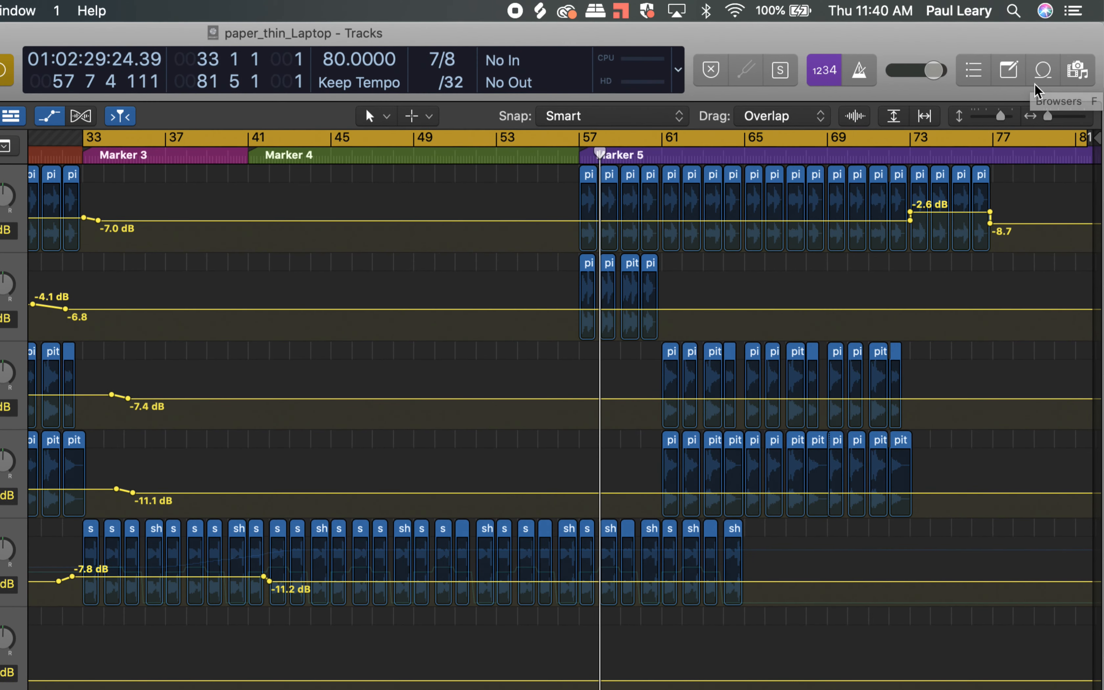
- Show the browsers again and look through the project's audio files and regions, ending at the start of the list
left_click(1085, 47)
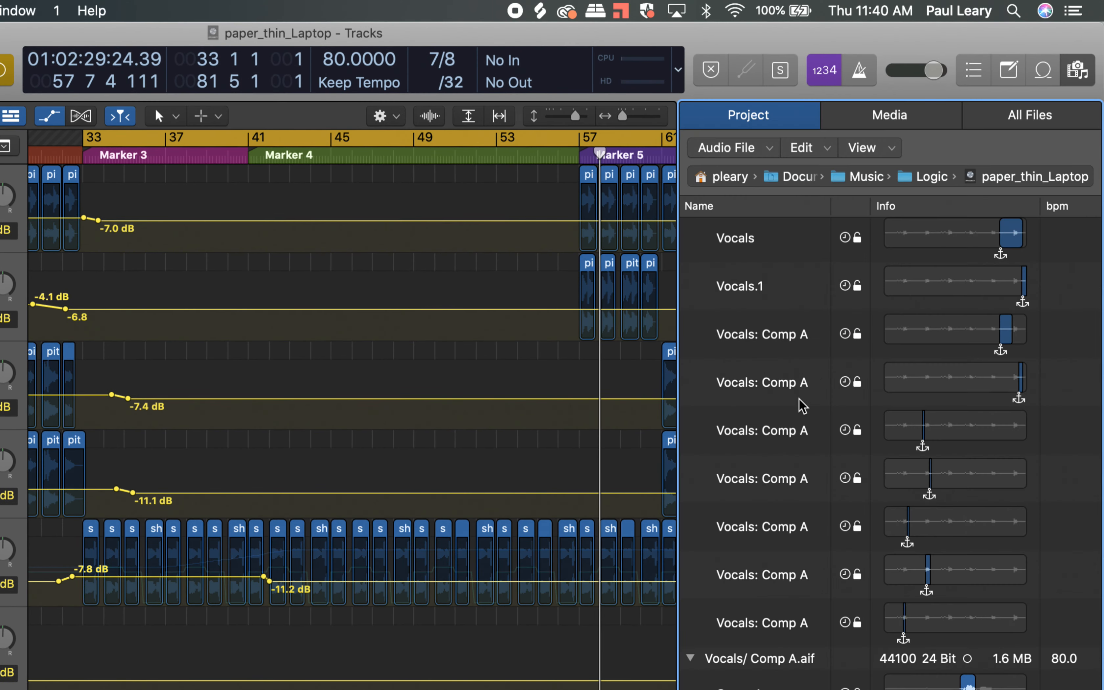
scroll(801, 405, "up", 20)
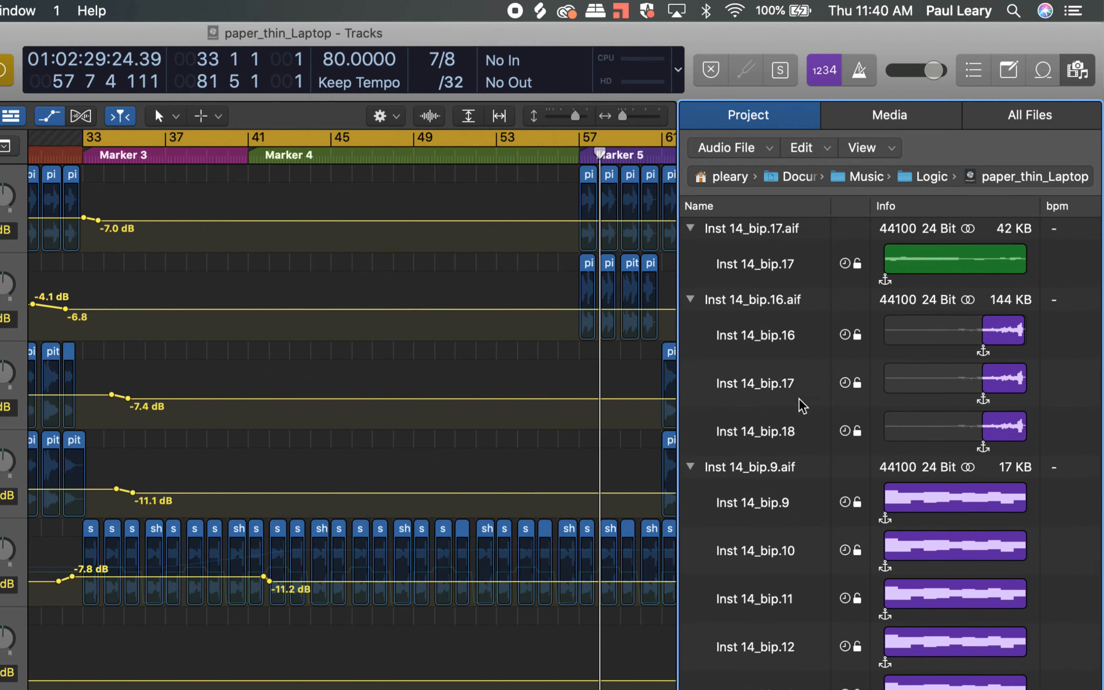
scroll(802, 405, "up", 20)
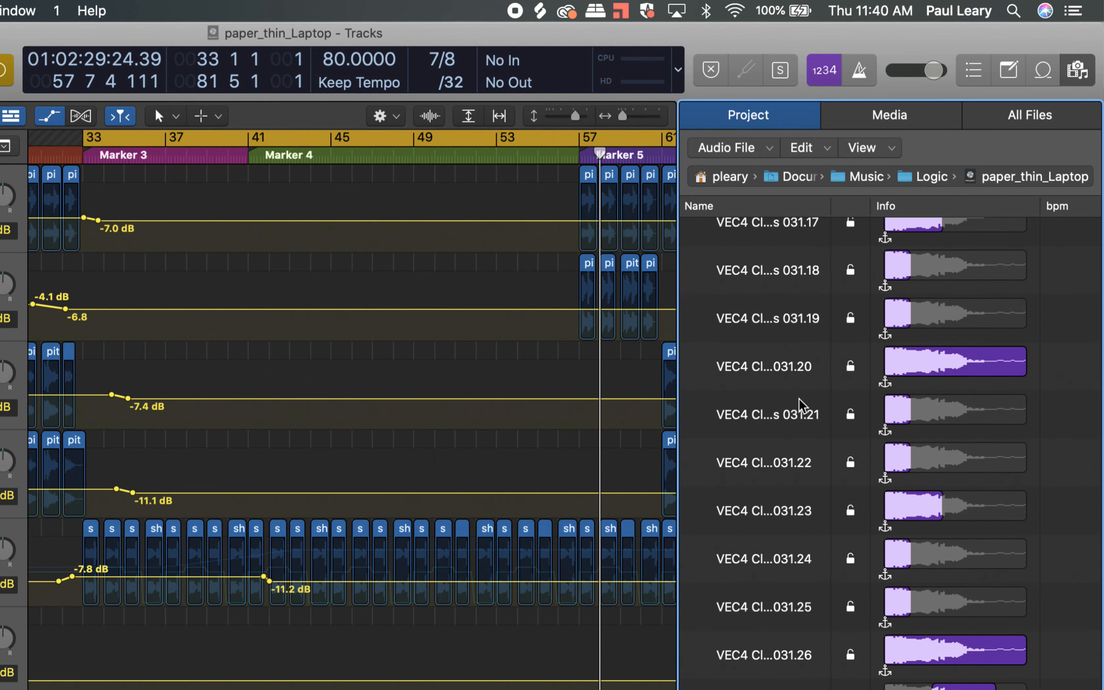
scroll(801, 405, "up", 20)
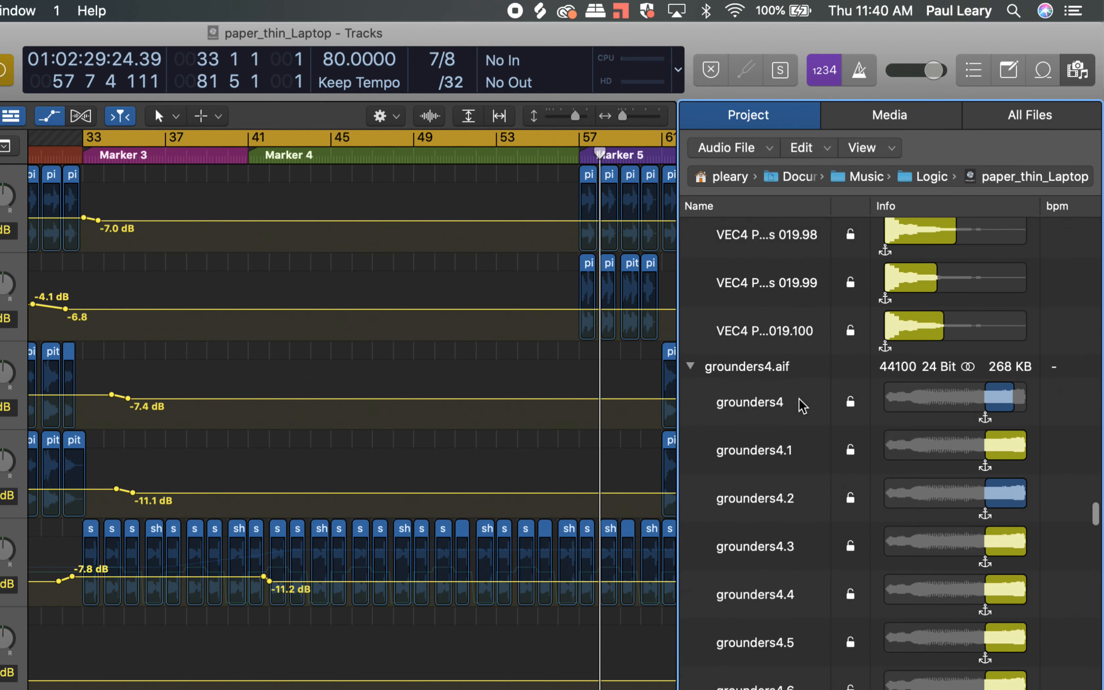
scroll(801, 405, "down", 10)
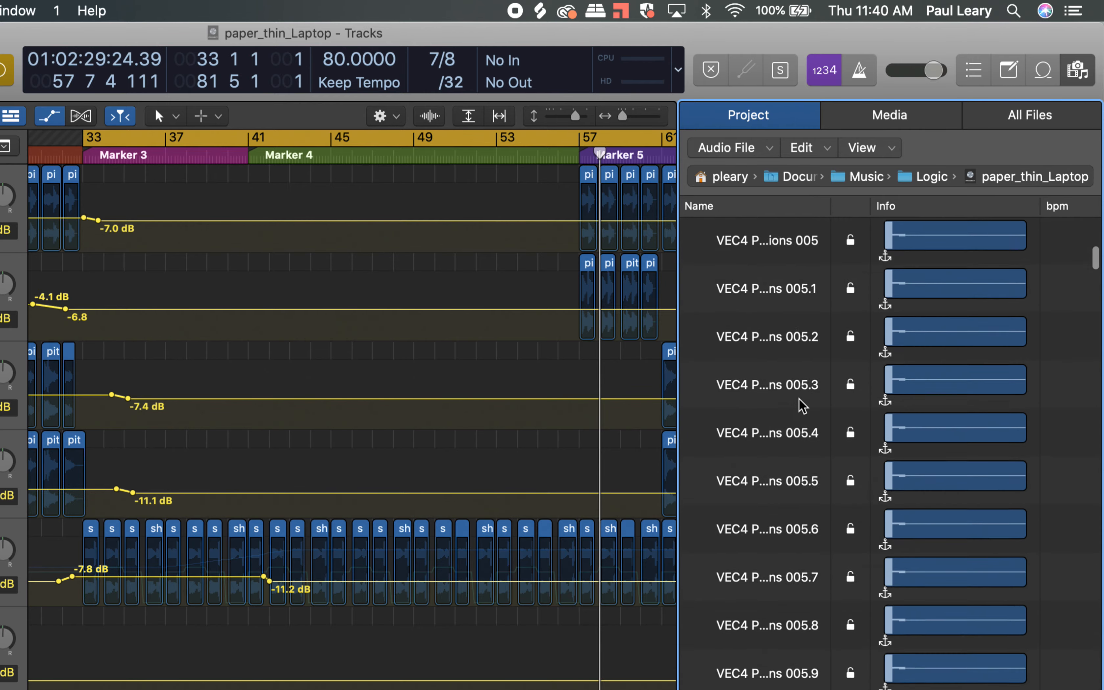
scroll(799, 403, "up", 10)
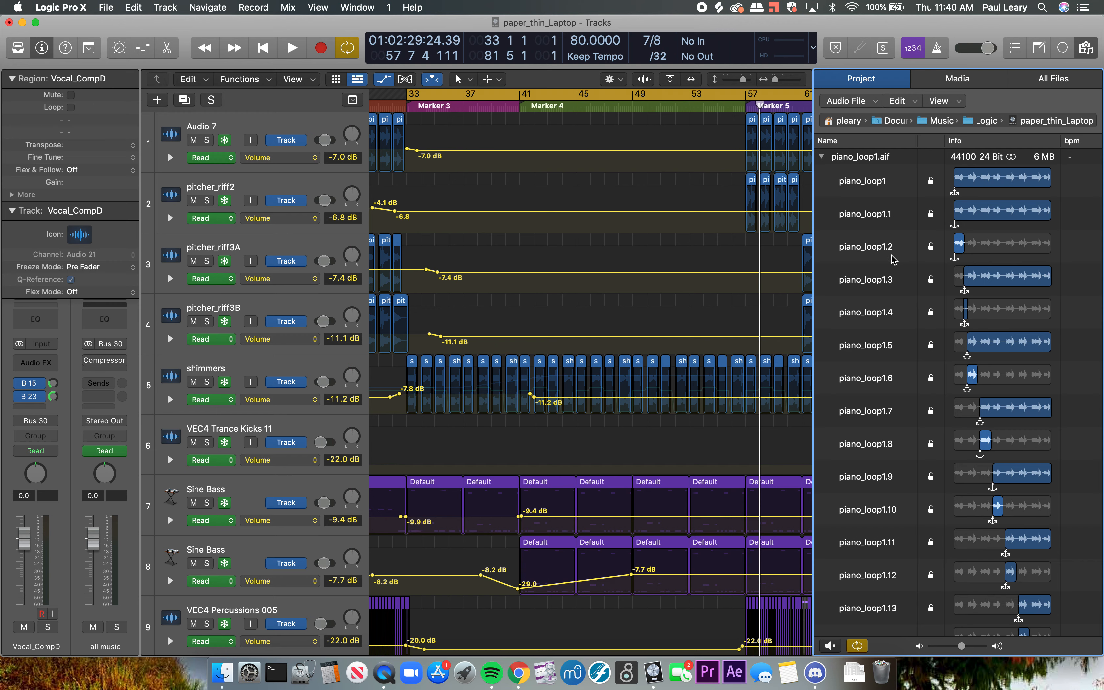
- Select the regions piano_loop1 through piano_loop1.3 in turn, then their parent file piano_loop1.aif, and toggle playback
left_click(866, 183)
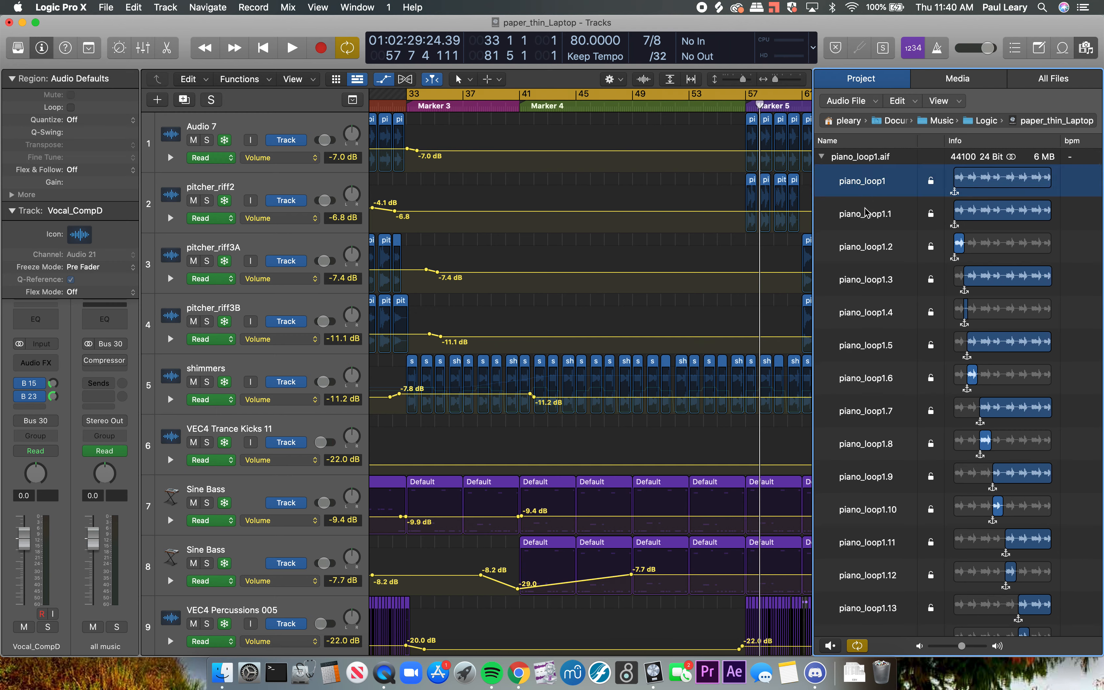
left_click(868, 218)
left_click(872, 247)
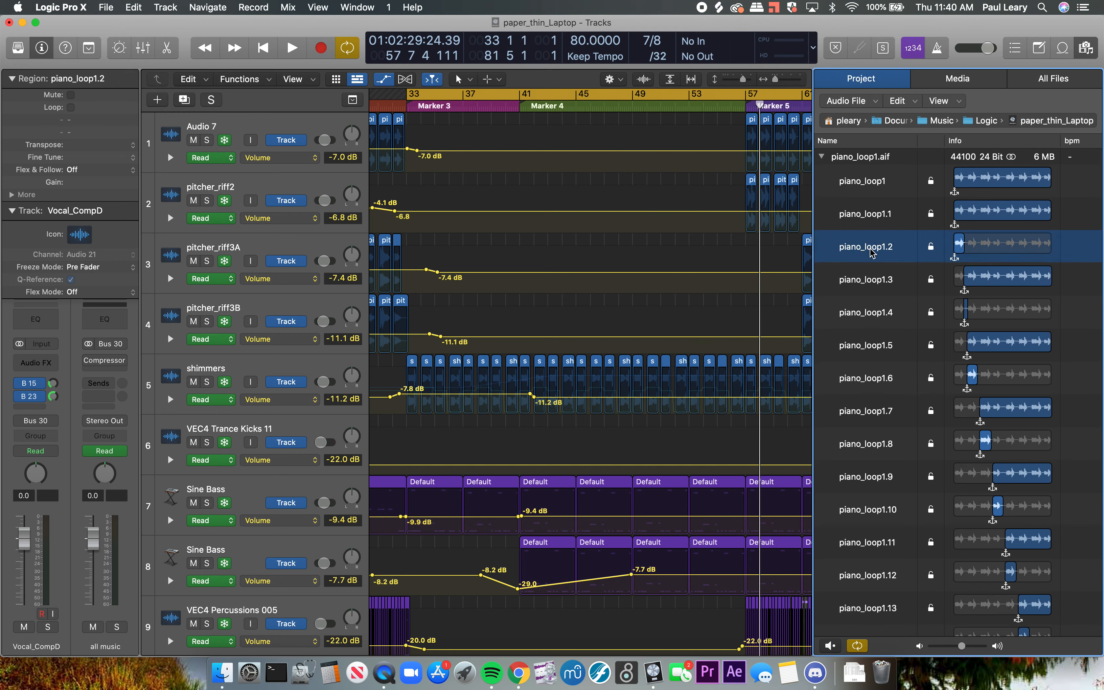
left_click(871, 283)
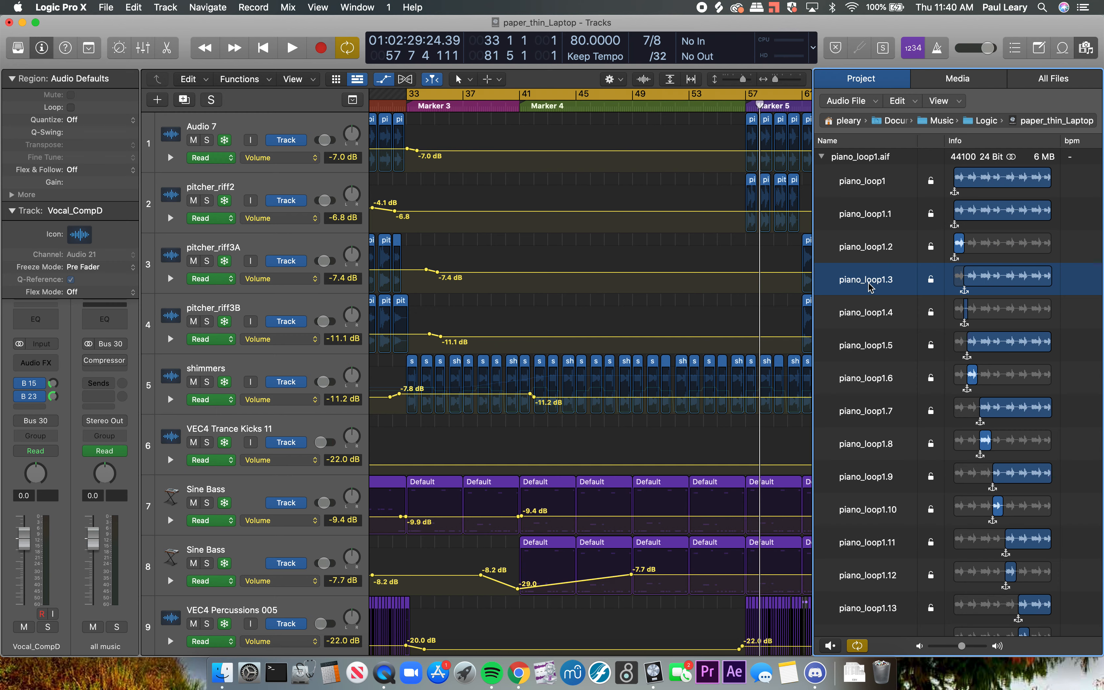
left_click(858, 157)
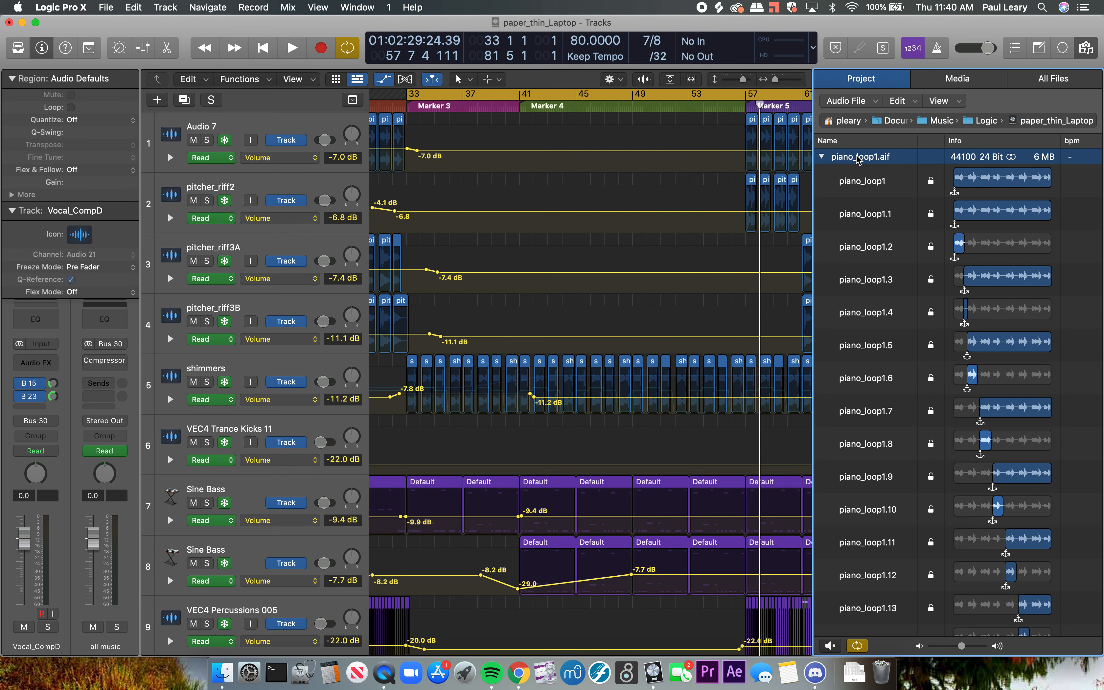
key("space")
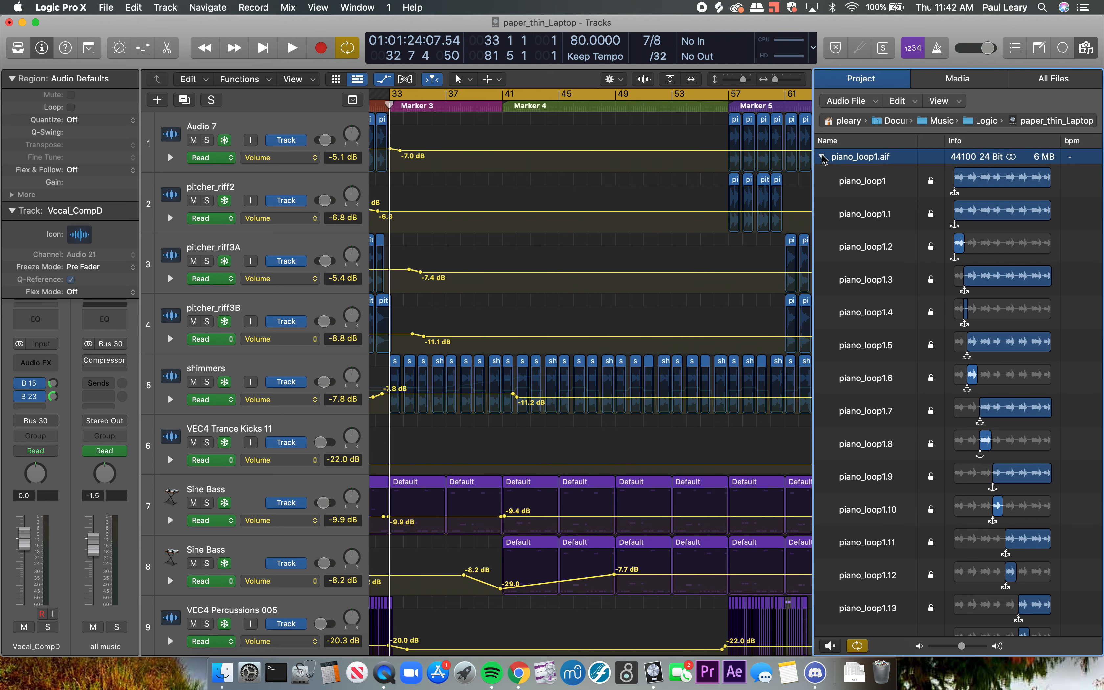
- Collapse the region lists of the project's audio files from piano_loop1.aif down to pitcher_riff3A.aif
left_click(821, 157)
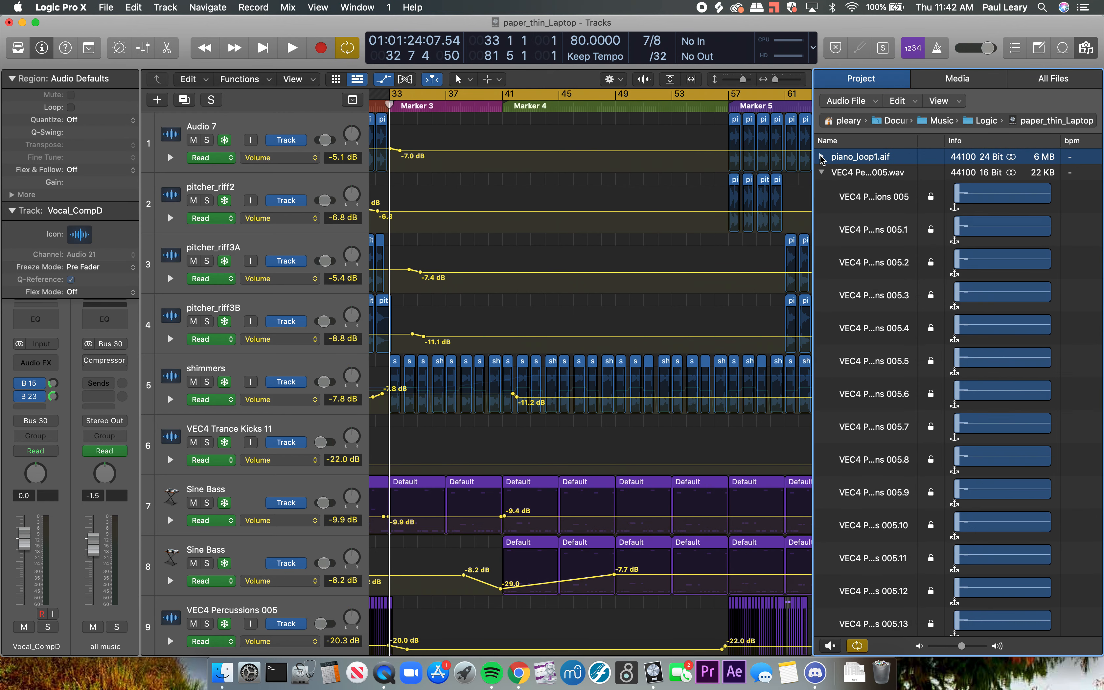
left_click(822, 172)
left_click(822, 188)
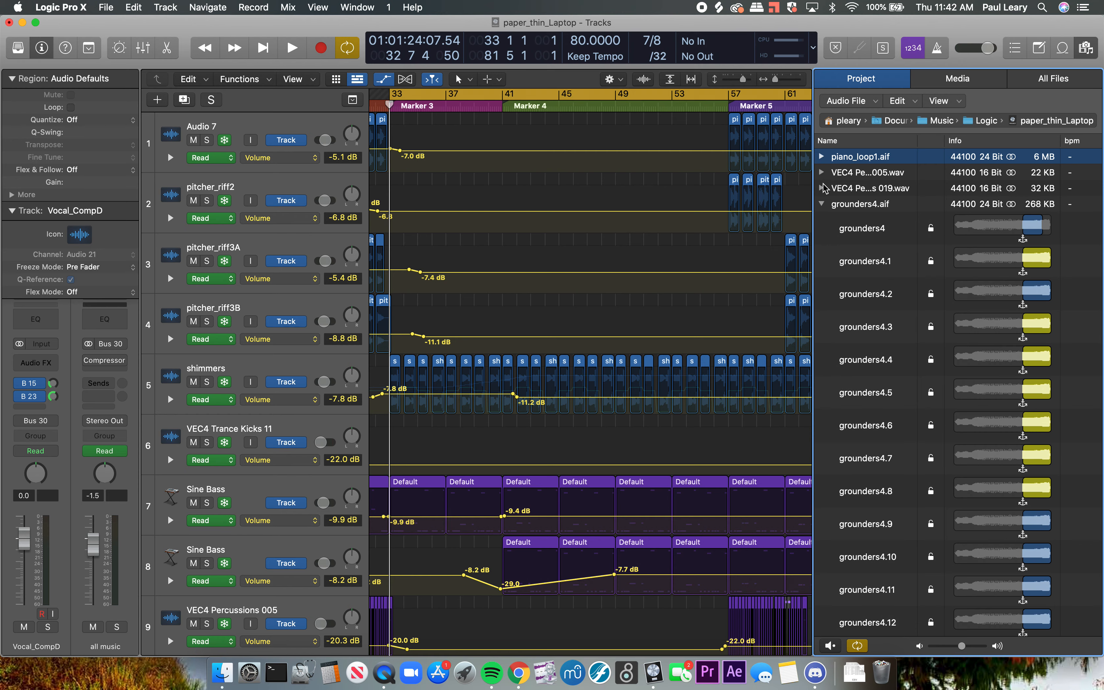
left_click(822, 204)
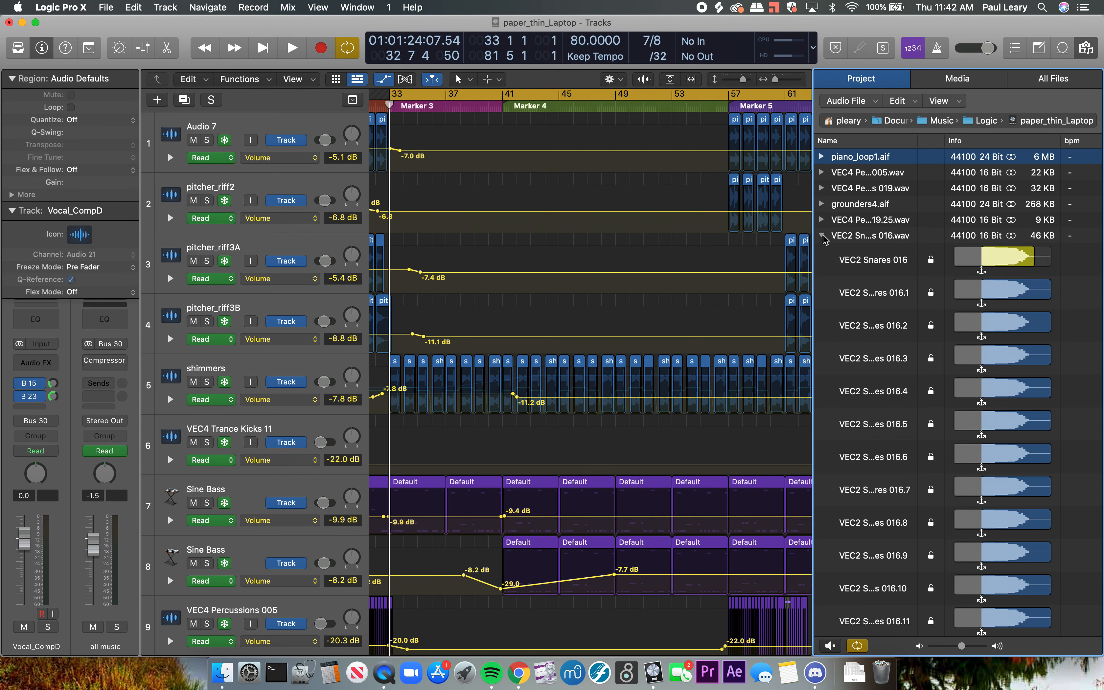
left_click(822, 235)
left_click(822, 251)
left_click(822, 267)
left_click(822, 286)
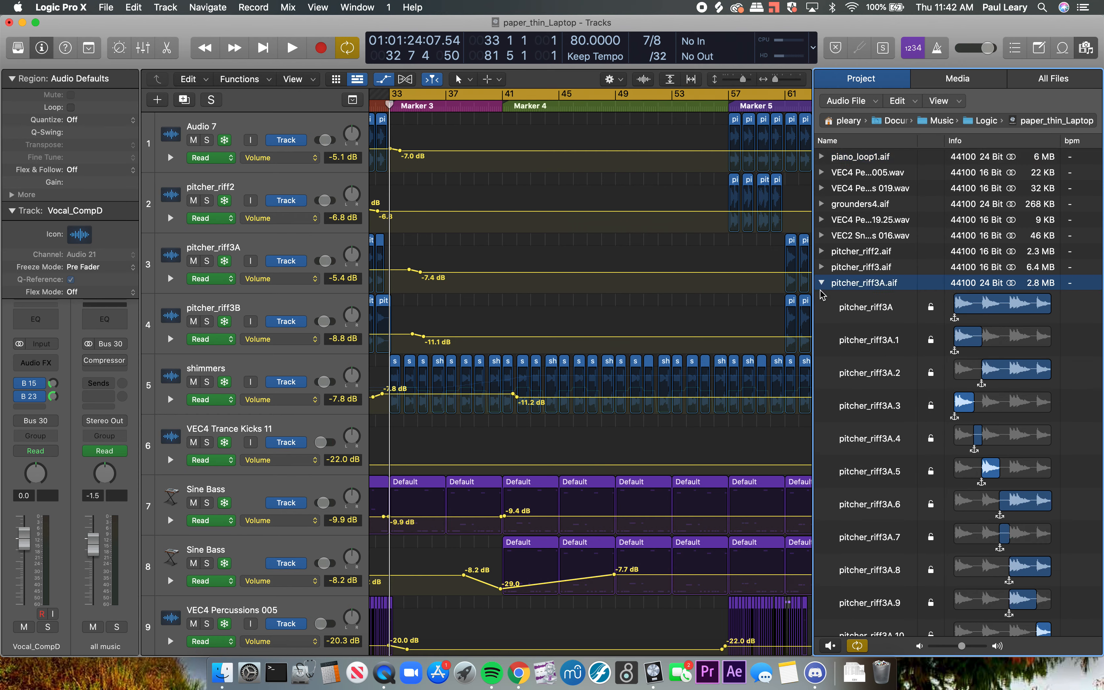
left_click(821, 283)
- Play the project briefly, and collapse the region lists from pitcher_riff3B.aif down to the VEC4 Snares 023 file
key("space")
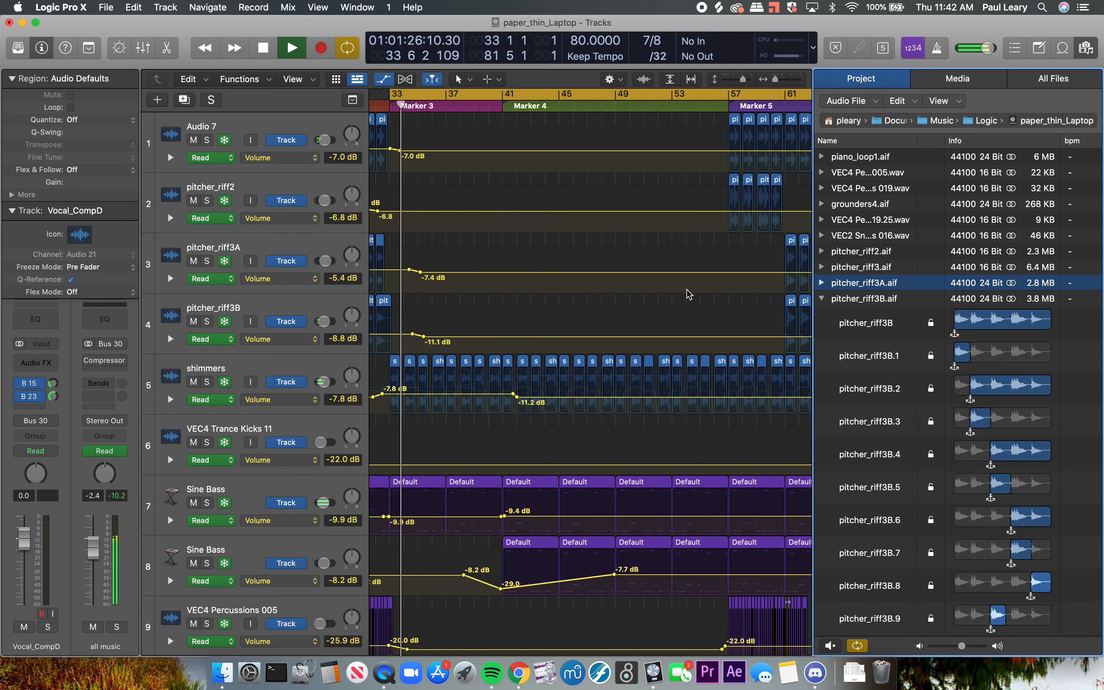
key("space")
left_click(822, 298)
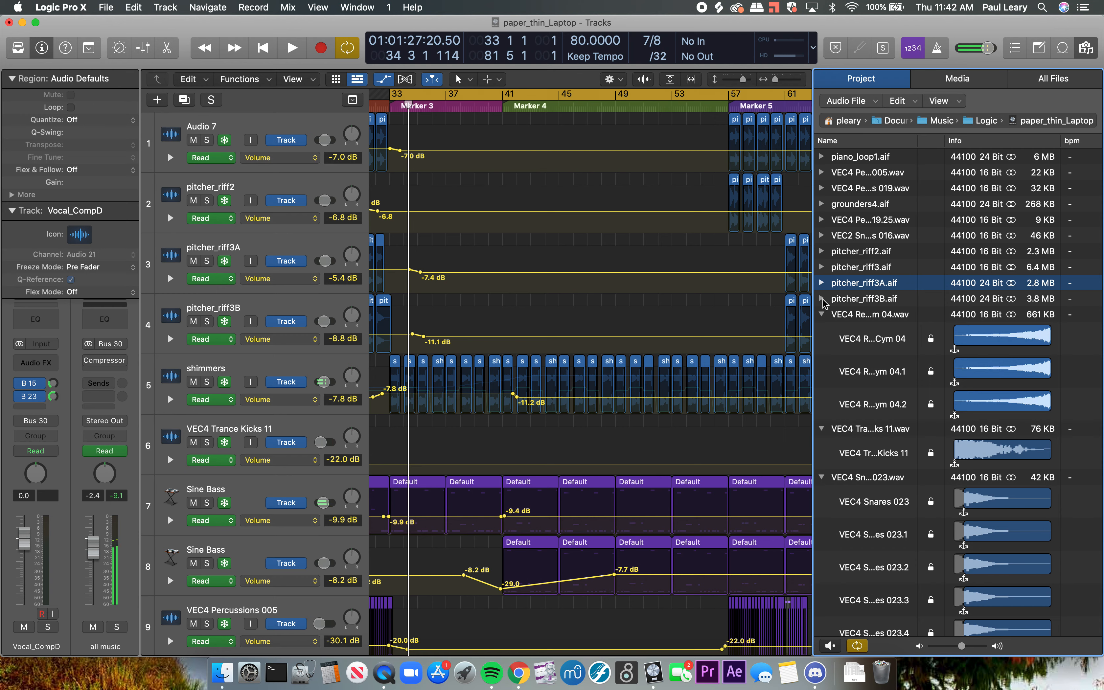
left_click(822, 315)
left_click(822, 329)
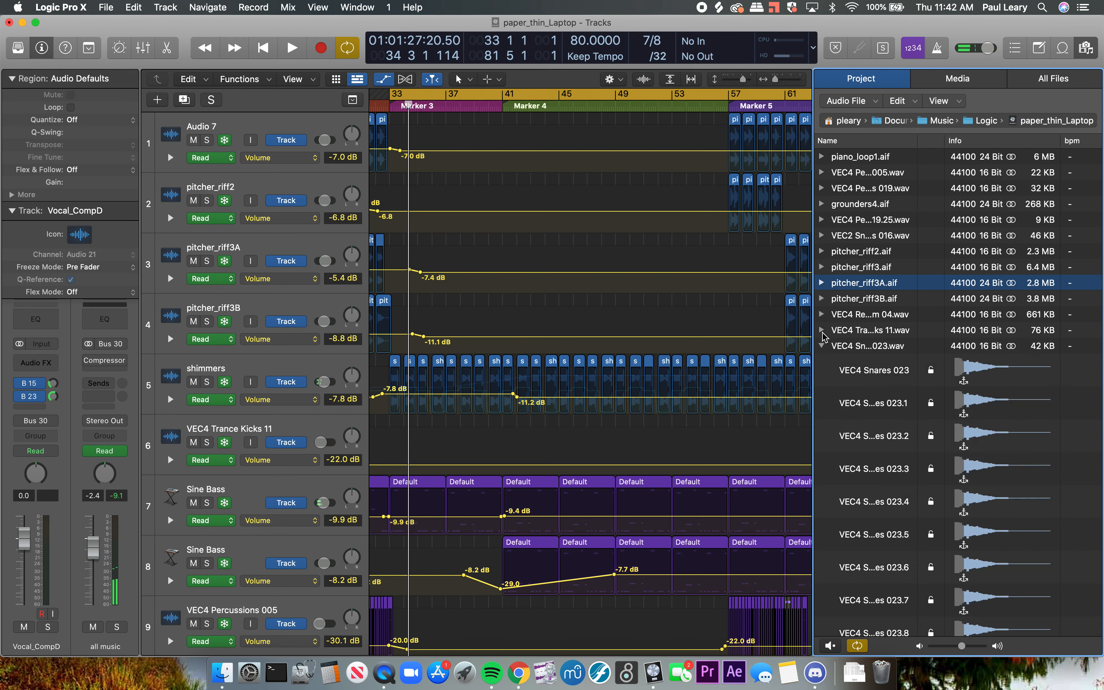
left_click(822, 347)
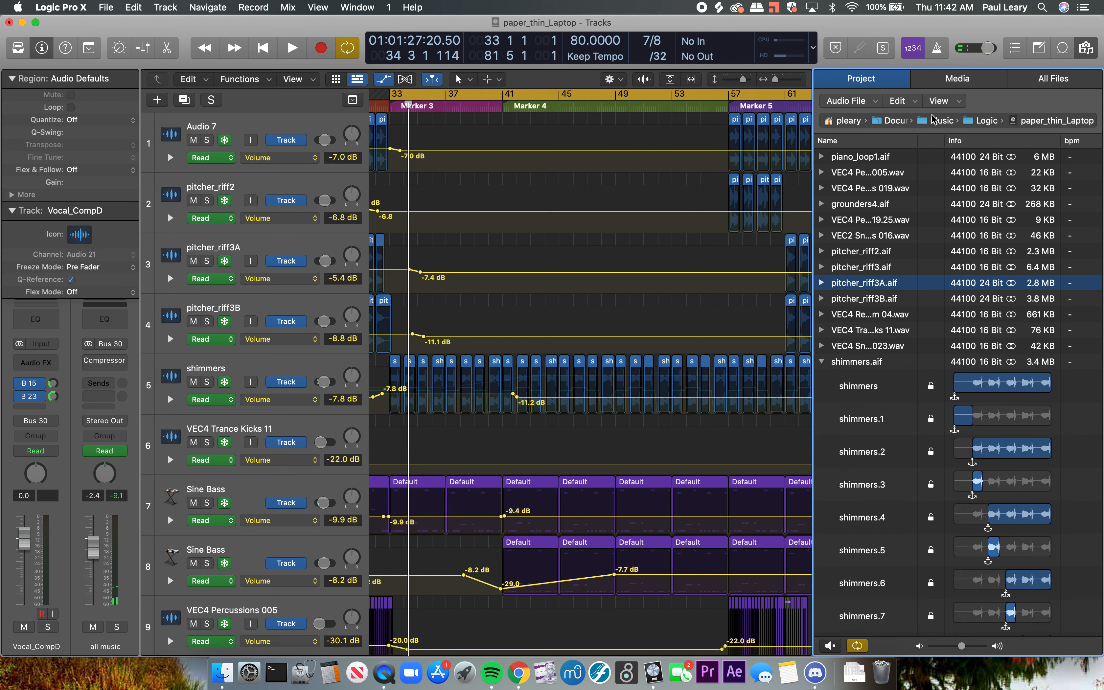
- Look at the media browser, denying access to the photos, and return to the project's audio files
left_click(955, 76)
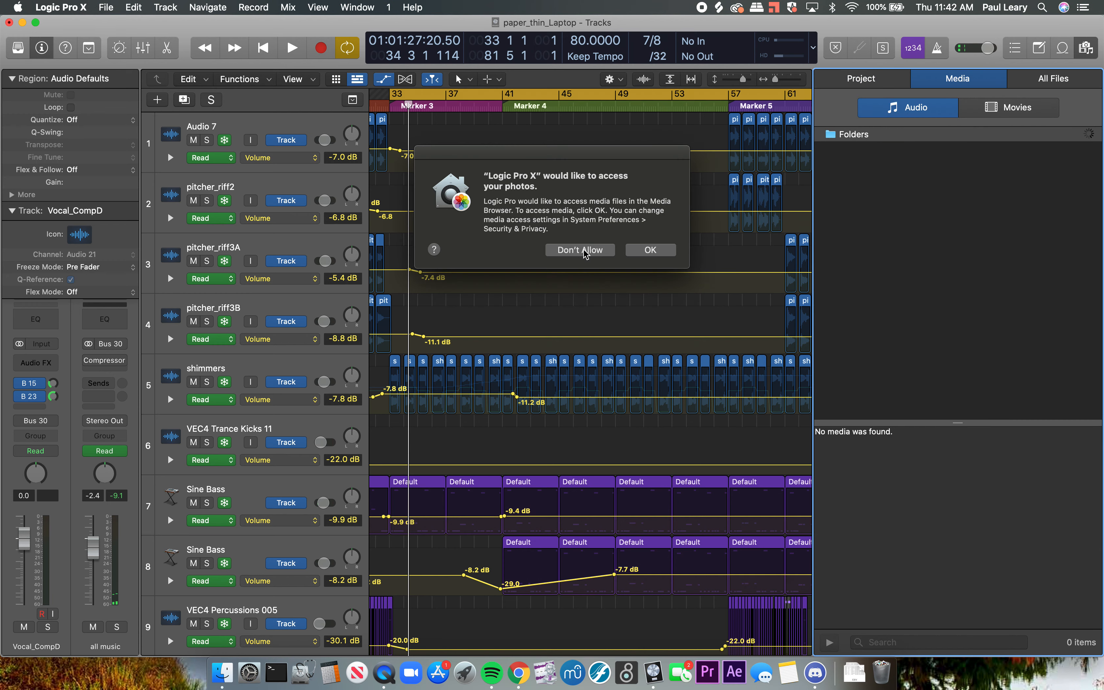
left_click(594, 251)
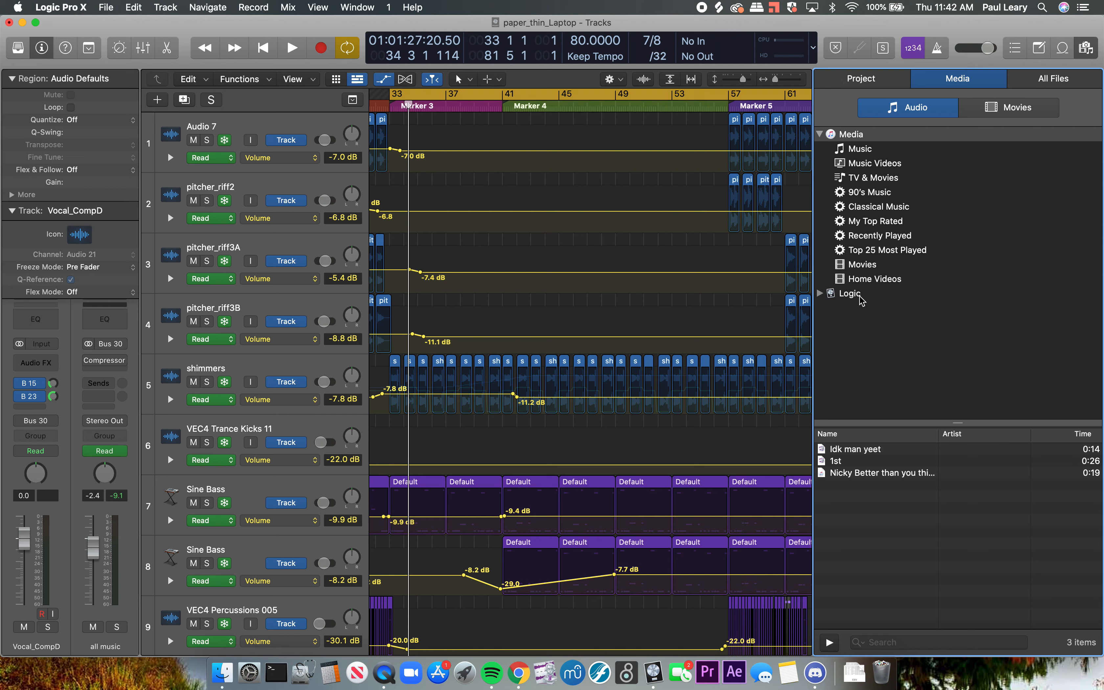
left_click(860, 80)
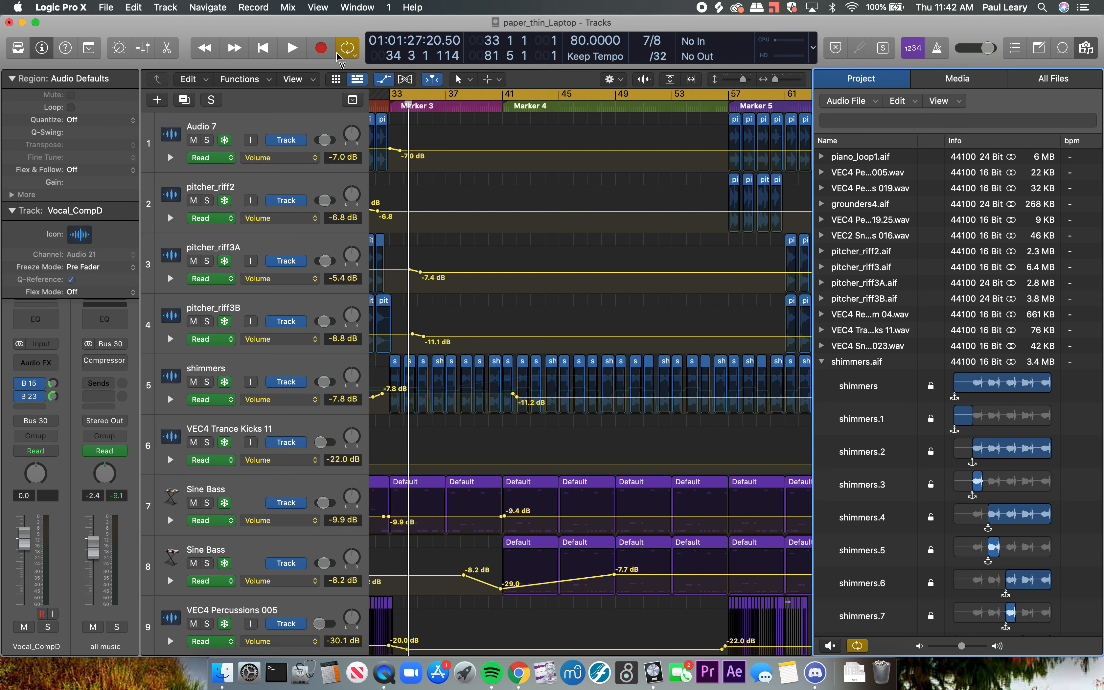
- Start a new project, discarding the unsaved changes to paper_thin_Laptop
left_click(103, 9)
left_click(117, 23)
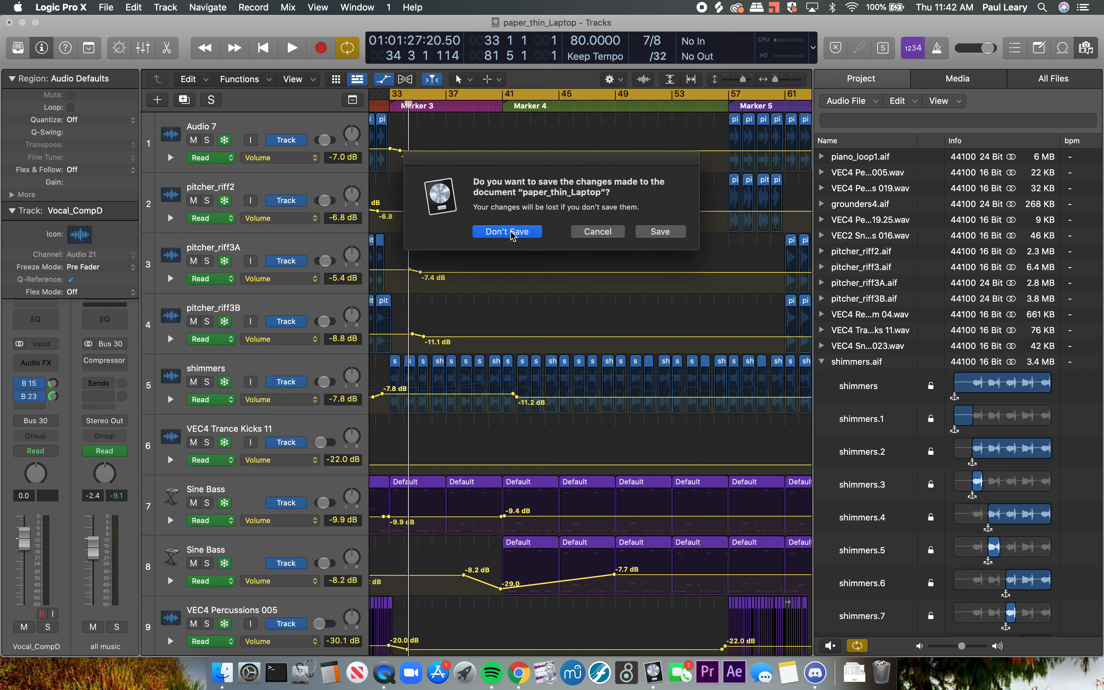
left_click(524, 232)
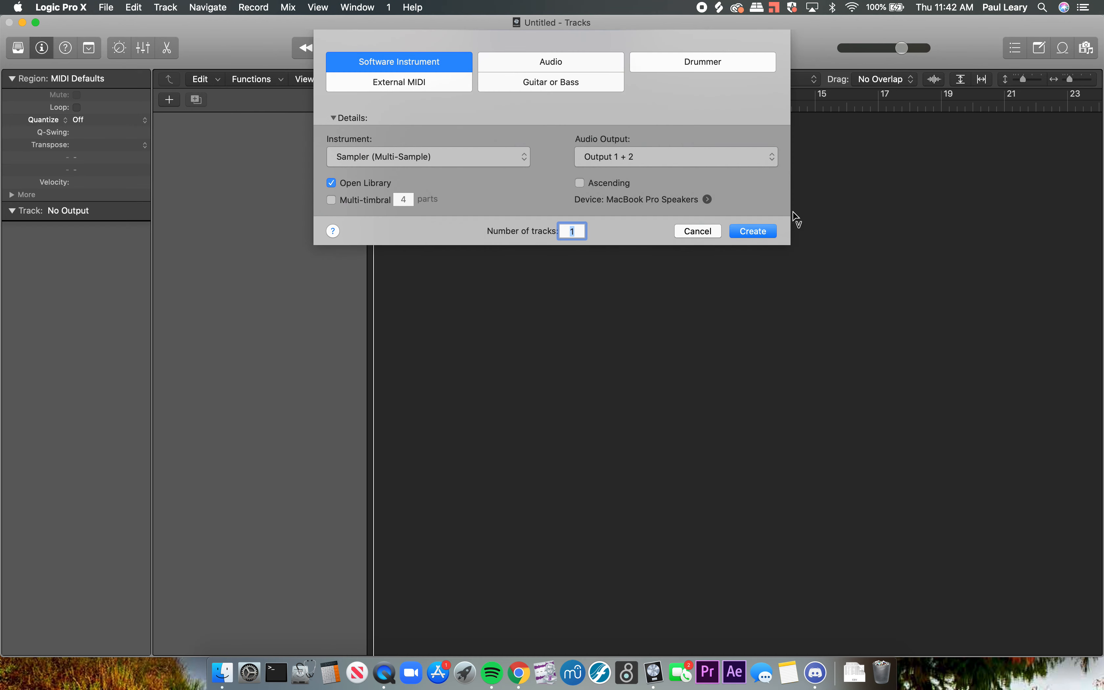
- Choose Alchemy as the instrument for the new software instrument track
left_click(419, 162)
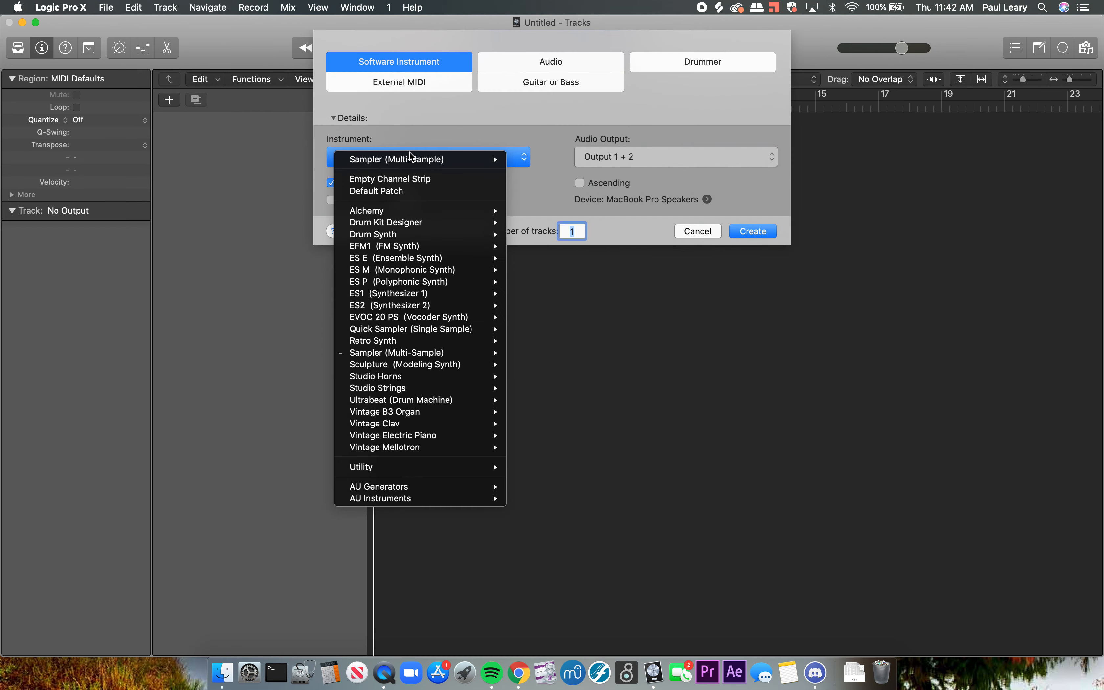
left_click(402, 211)
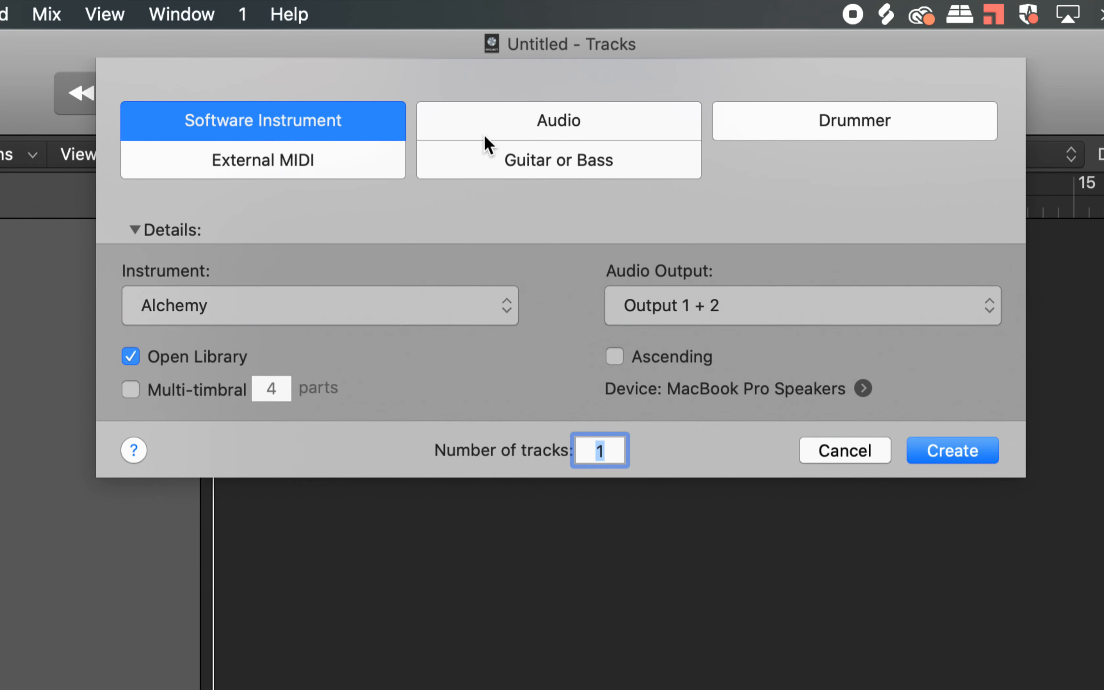
left_click(359, 135)
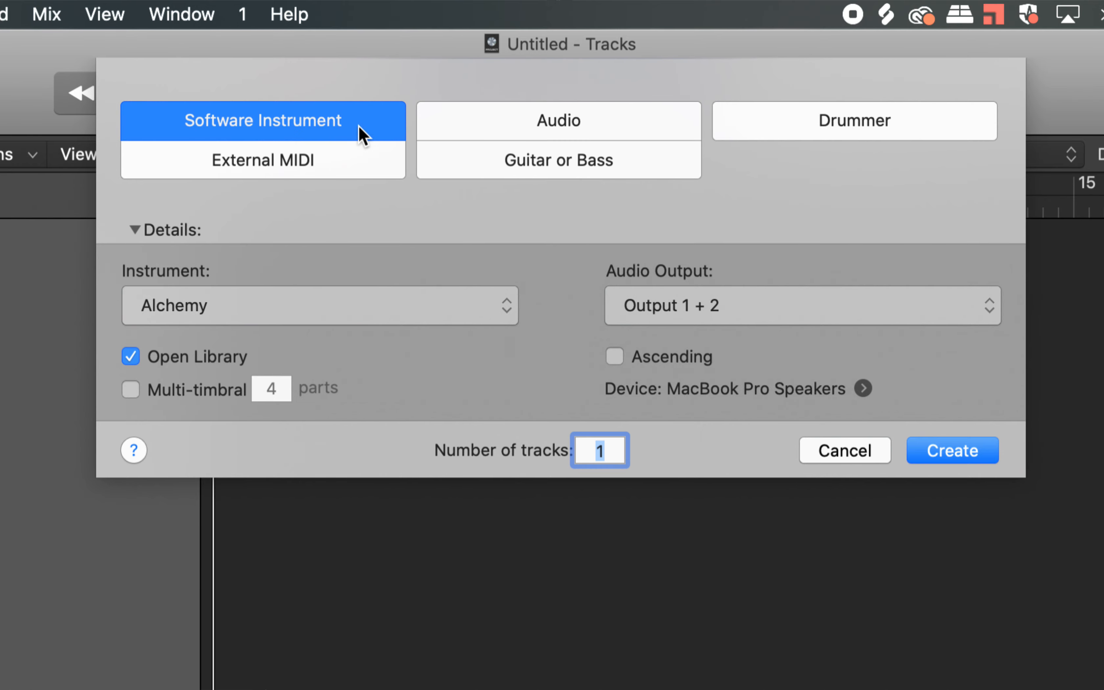
- Compare the settings of the Software Instrument, Audio, and Guitar or Bass track types, ending on Audio
left_click(499, 132)
left_click(329, 139)
left_click(460, 124)
left_click(470, 160)
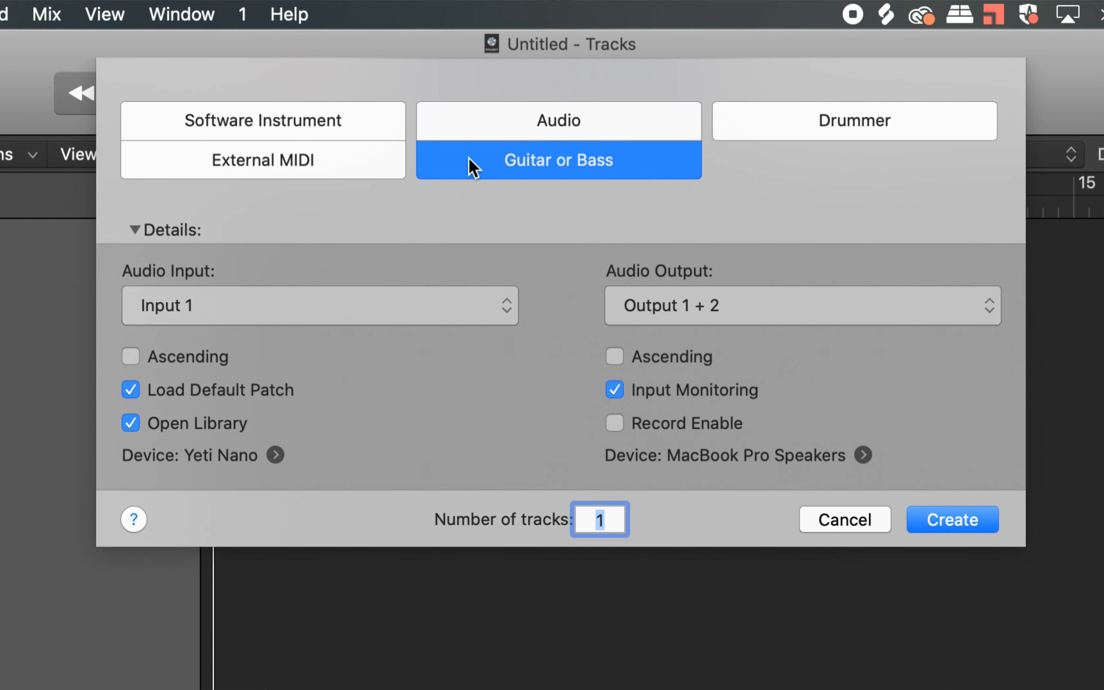
left_click(471, 166)
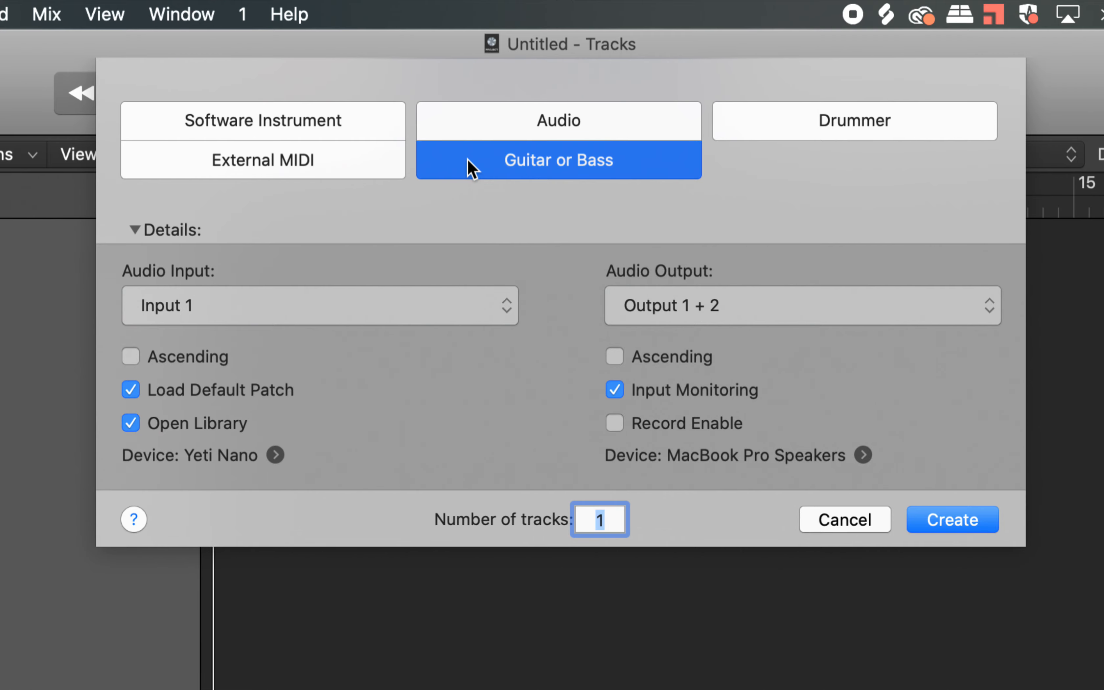
left_click(458, 126)
left_click(316, 117)
left_click(458, 118)
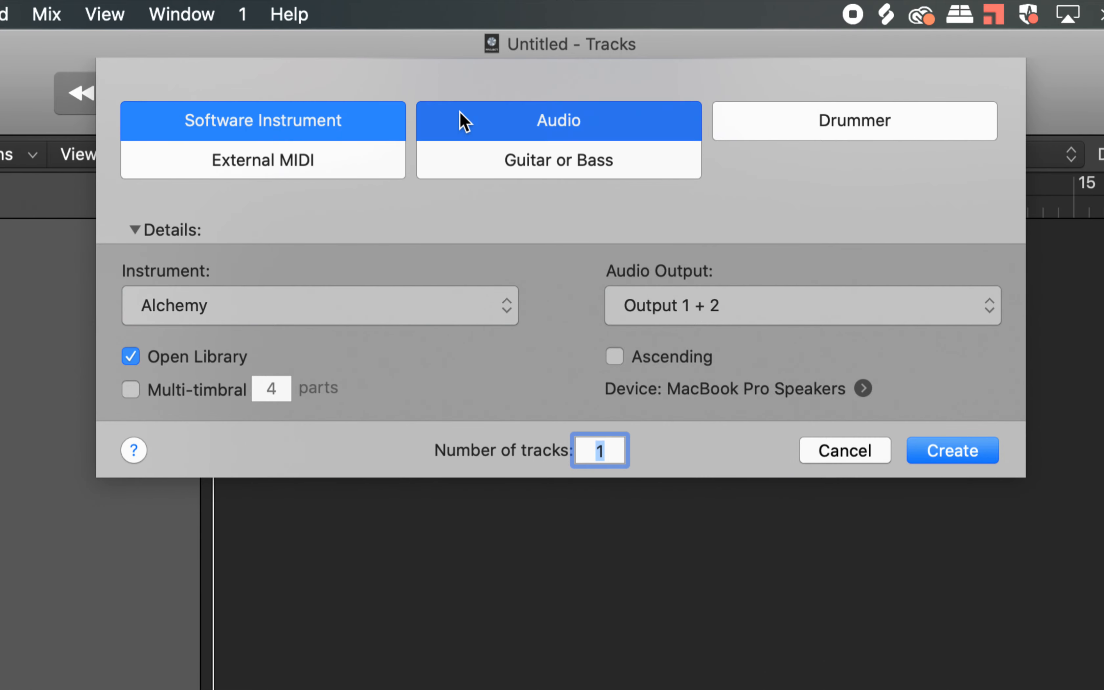
left_click(325, 114)
left_click(464, 125)
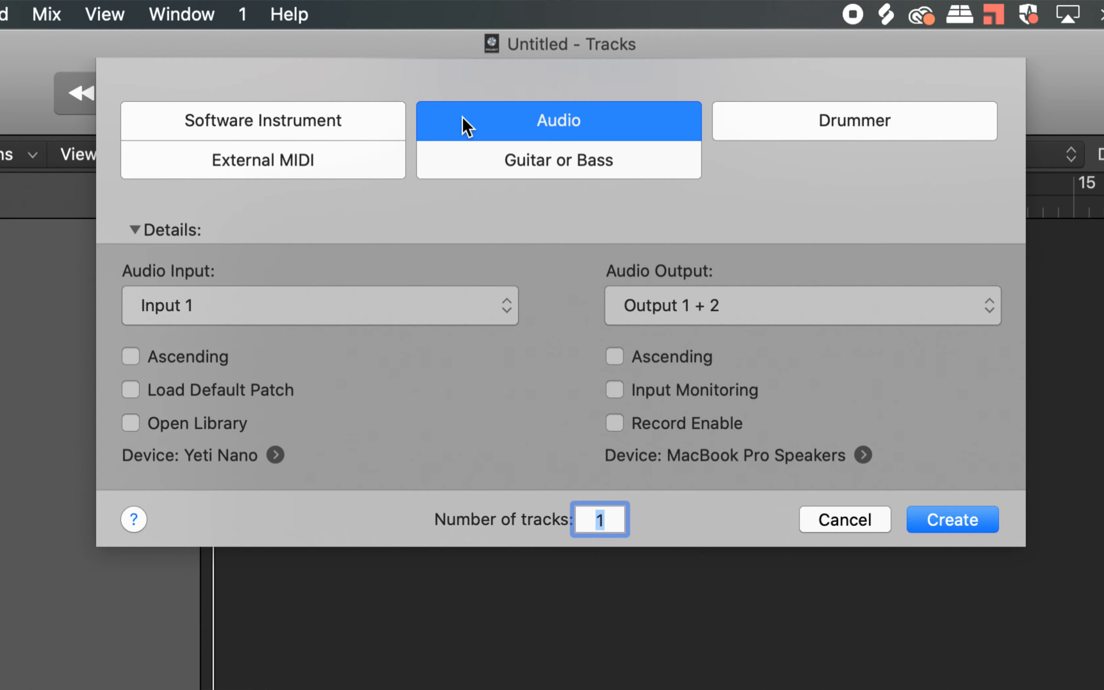
- Examine the Drummer track type and its genre choices, keeping Rock, and return to the Software Instrument type by way of Audio
left_click(799, 123)
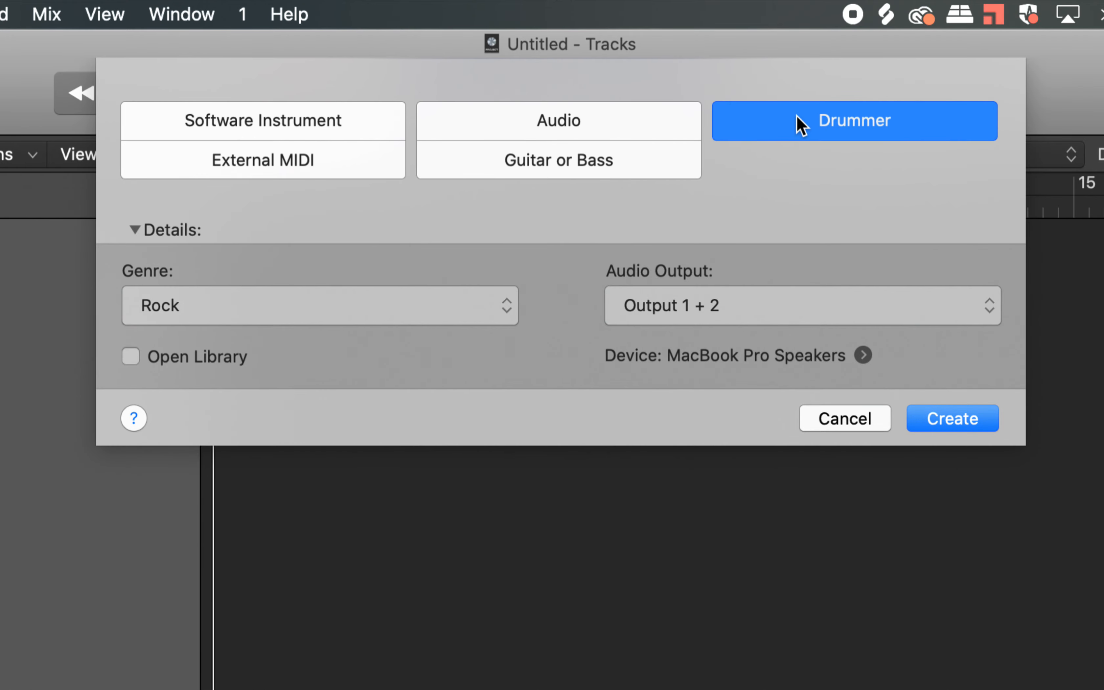
left_click(500, 305)
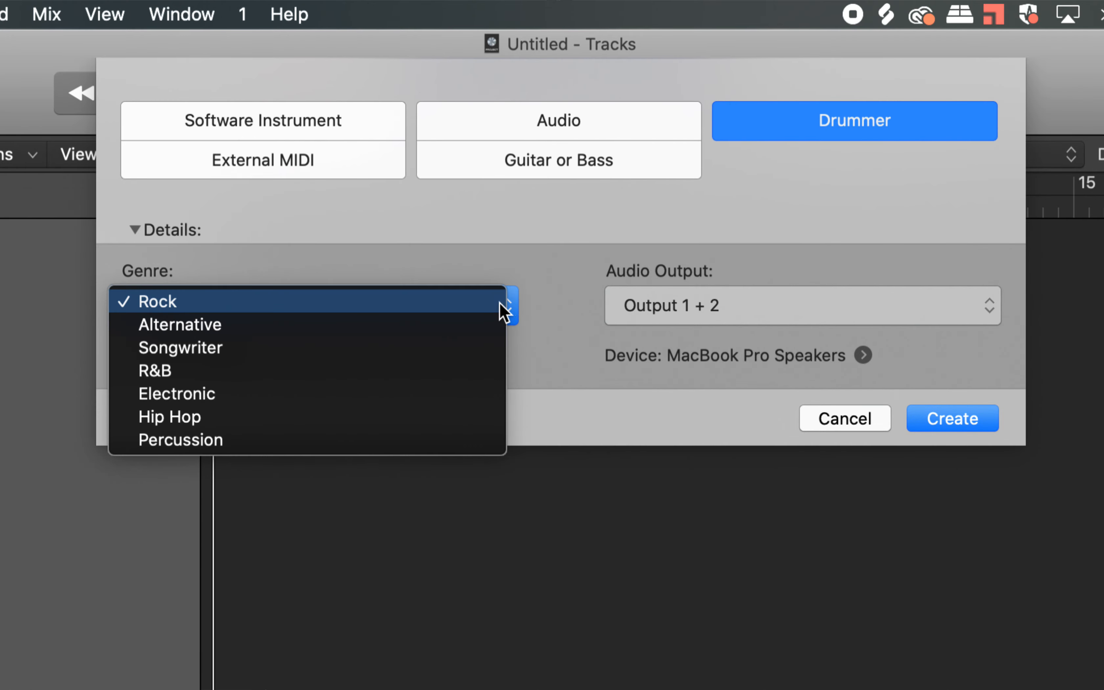
left_click(502, 242)
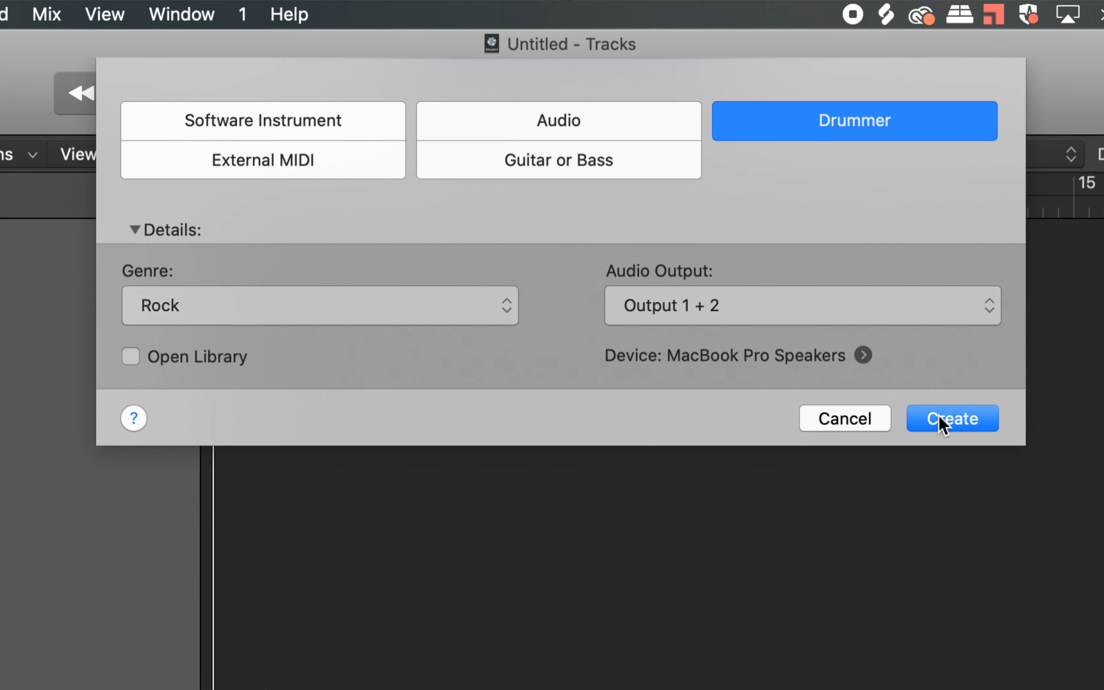
left_click(443, 124)
left_click(310, 124)
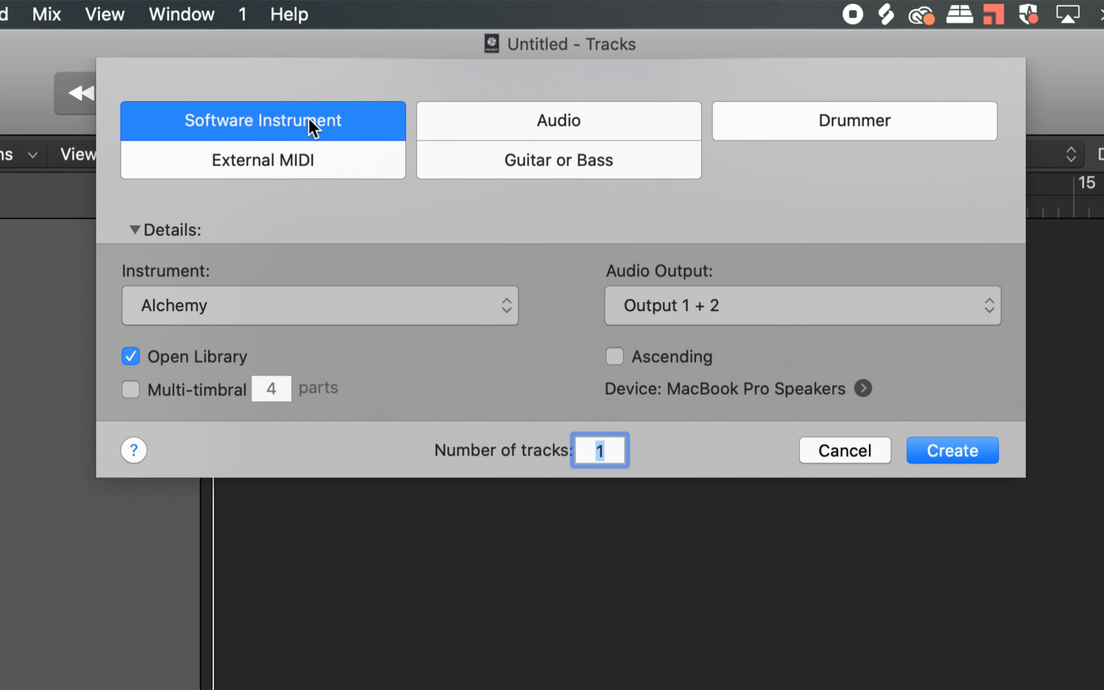
- Compare the settings of the Audio and Software Instrument track types, ending on Software Instrument
left_click(481, 114)
left_click(338, 107)
left_click(496, 119)
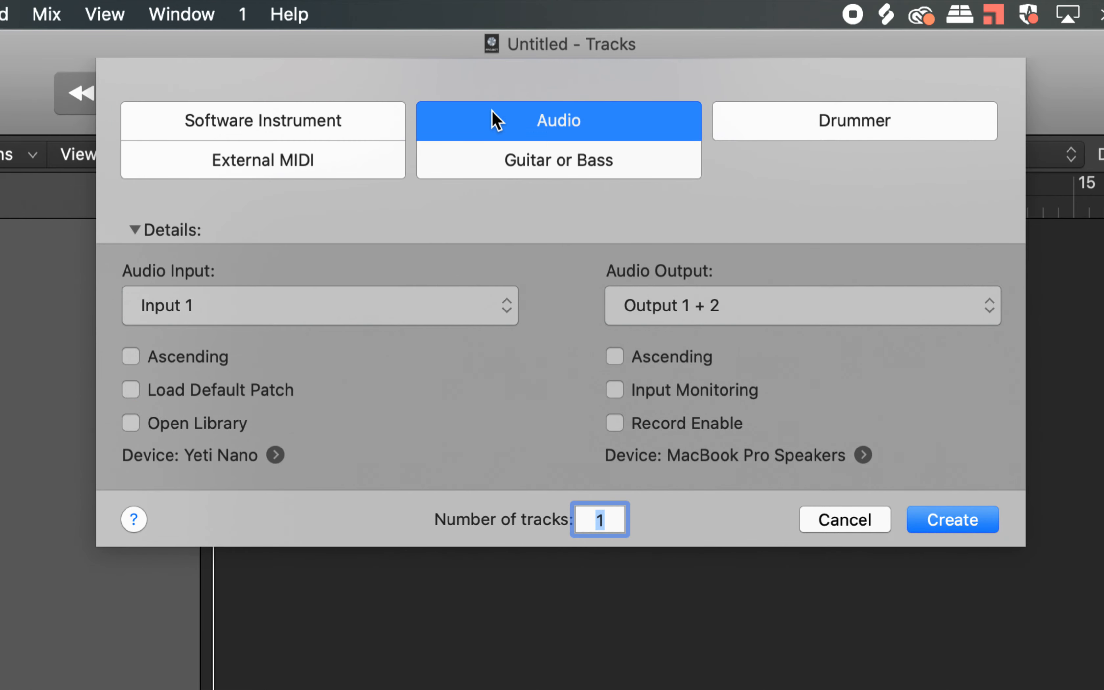
left_click(327, 132)
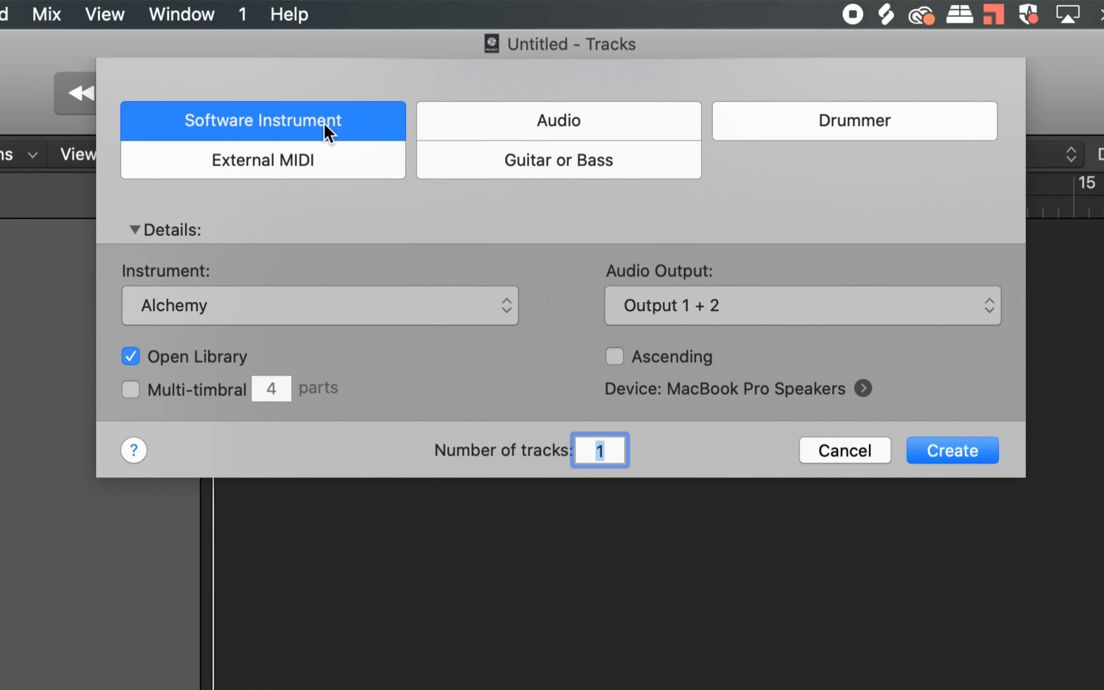
left_click(474, 109)
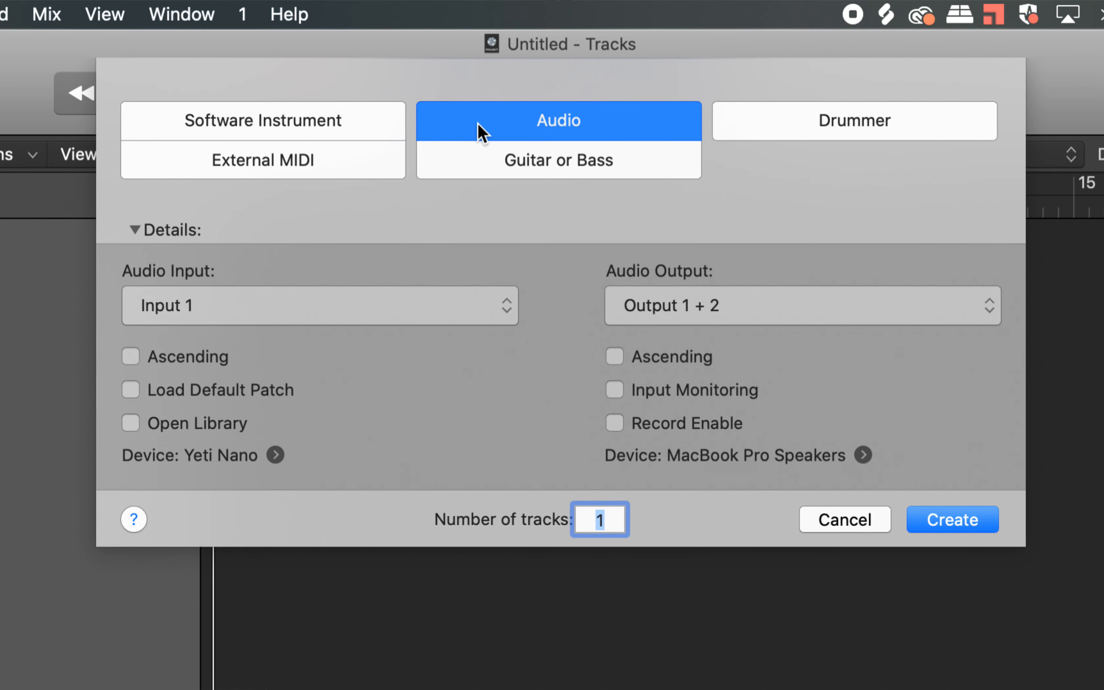
left_click(251, 121)
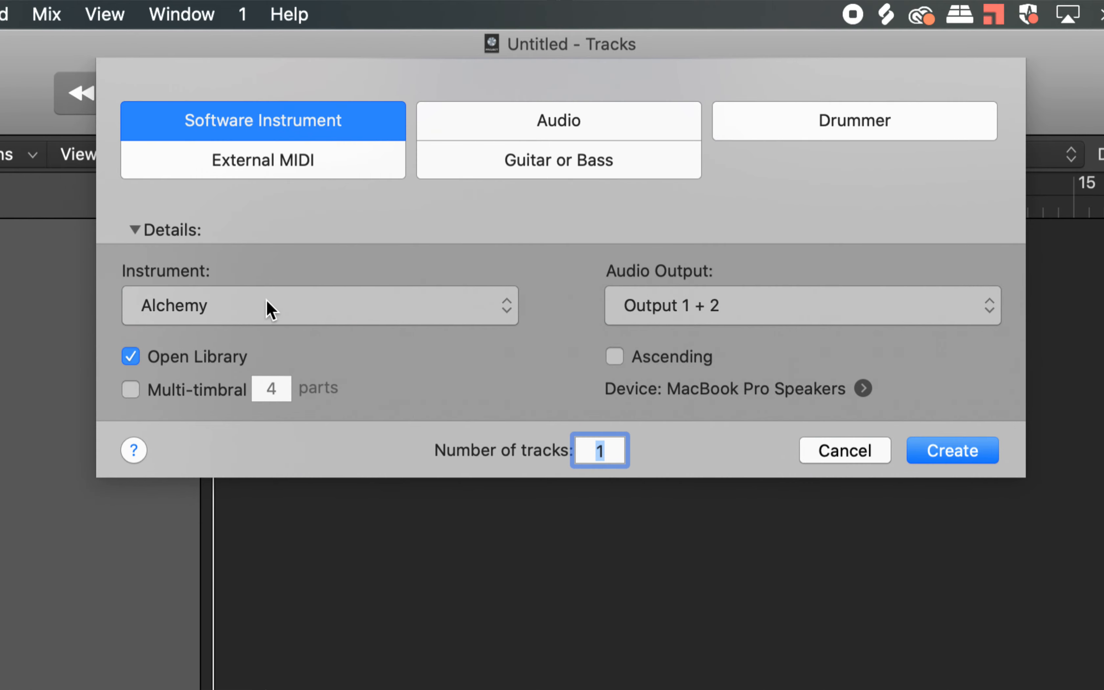
- Review the available software instruments and audio output choices, keeping Alchemy and Output 1 + 2
left_click(269, 310)
mouse_move(288, 595)
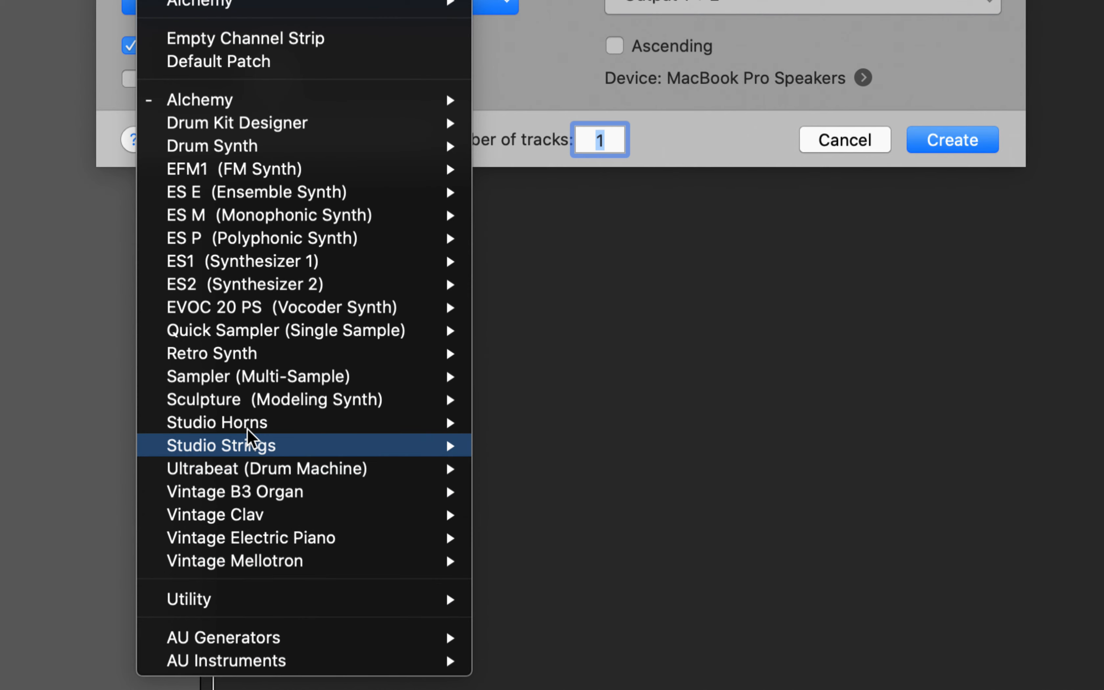
mouse_move(214, 333)
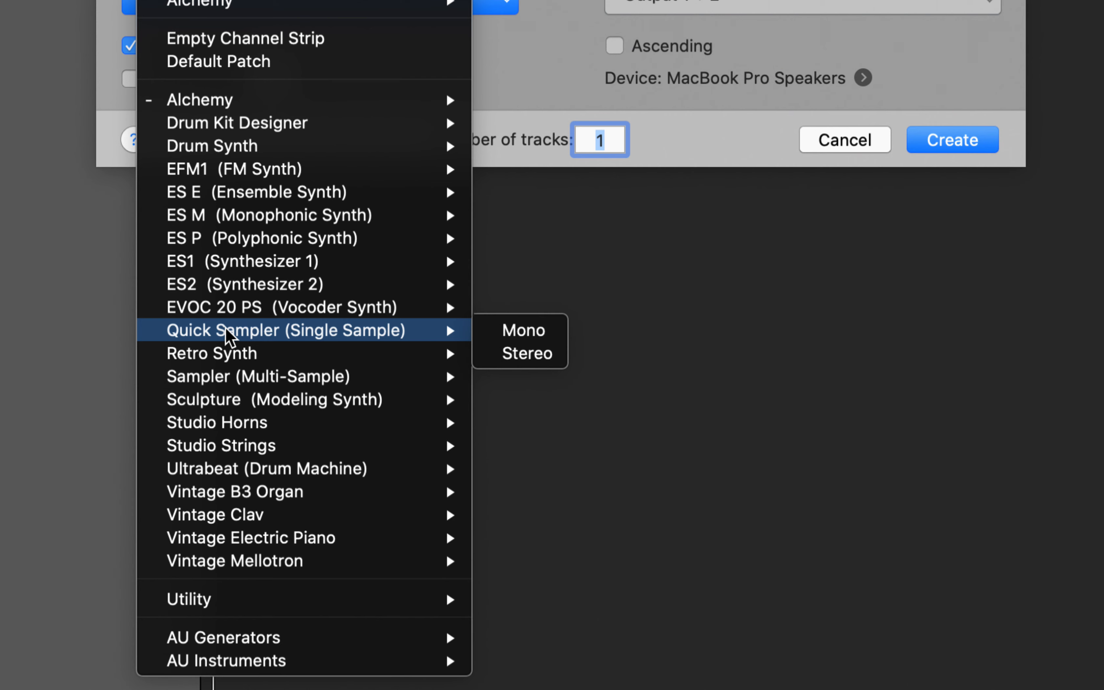
mouse_move(227, 381)
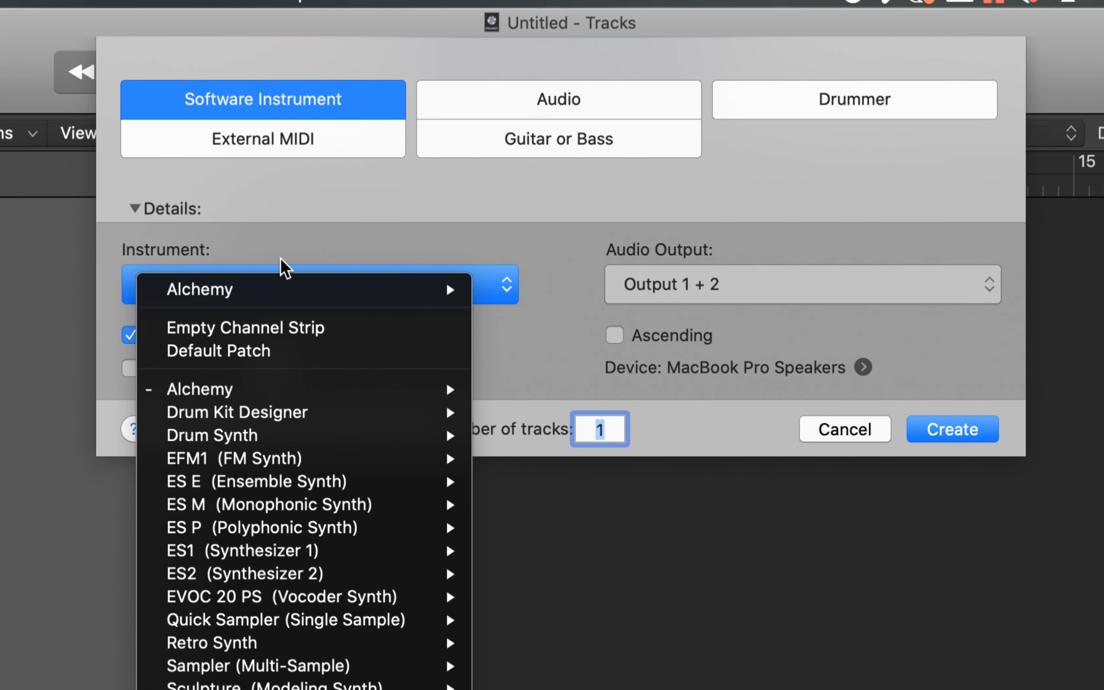
left_click(284, 249)
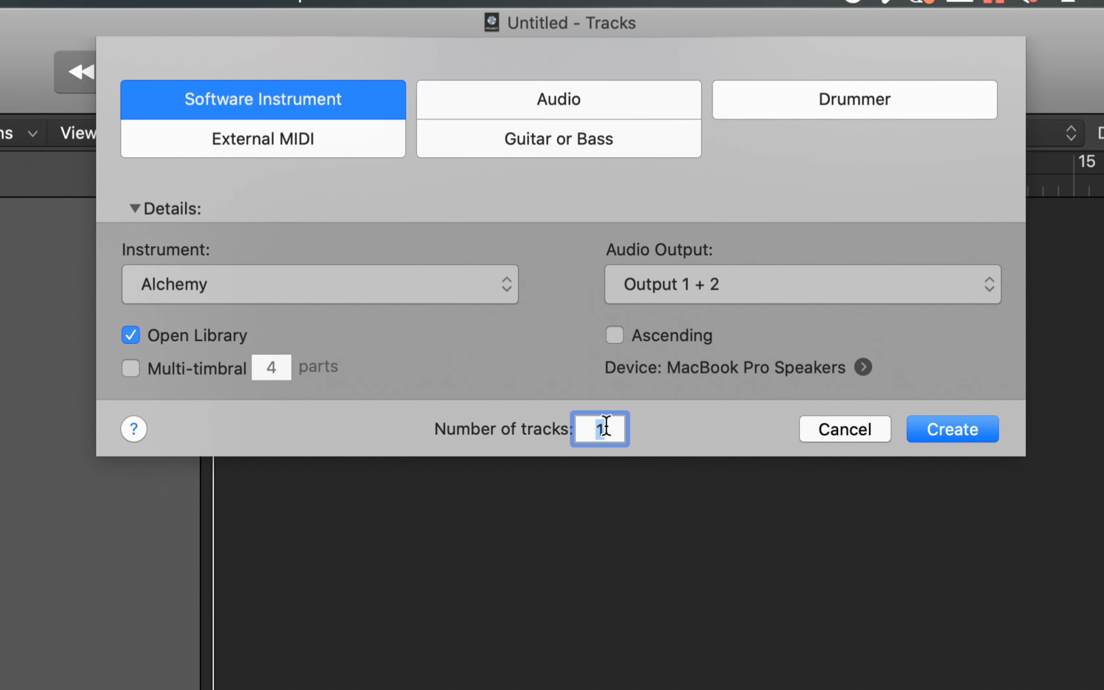
left_click(668, 284)
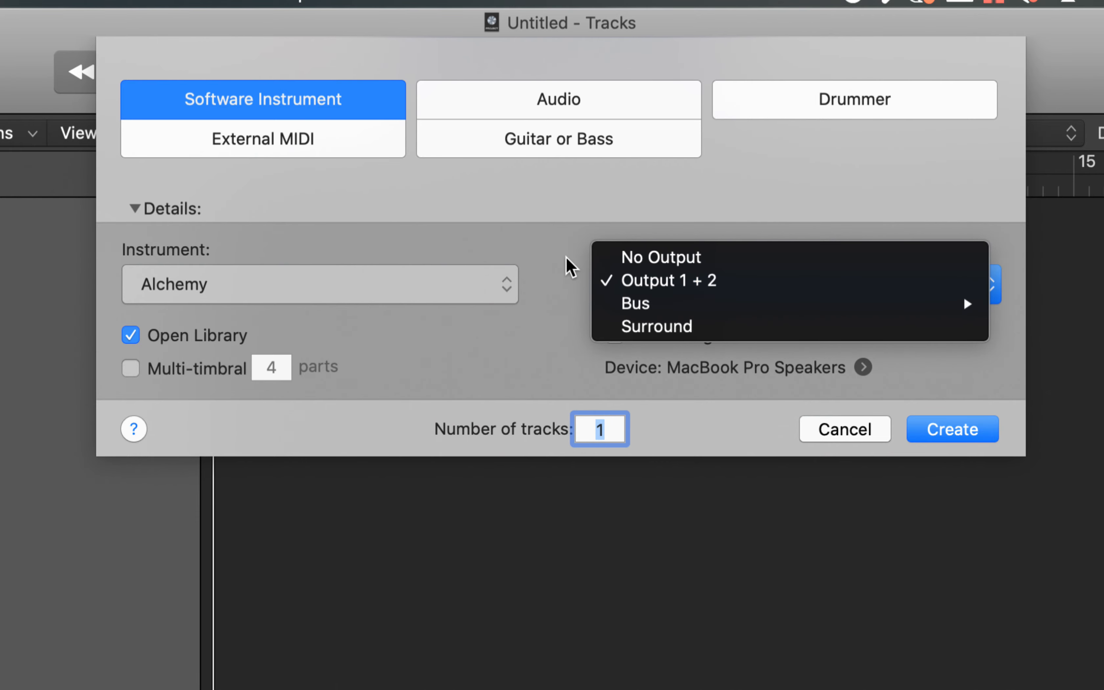
left_click(570, 267)
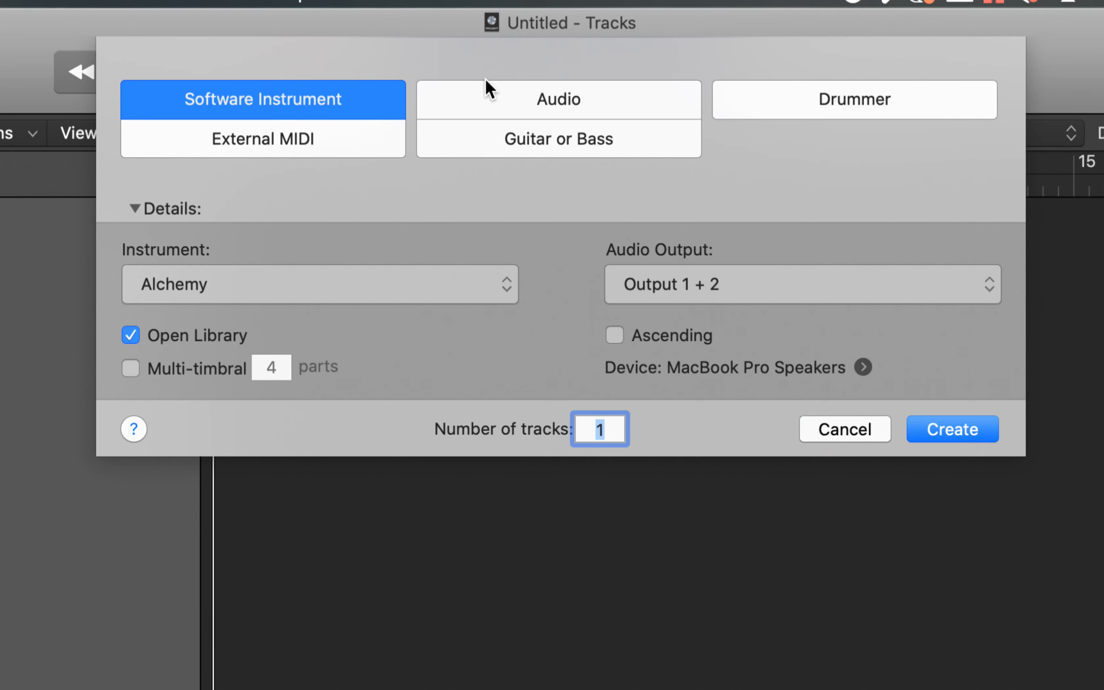
- Switch to the Audio track type and review its audio input choices, trying No Input before restoring Input 1
left_click(488, 94)
left_click(316, 285)
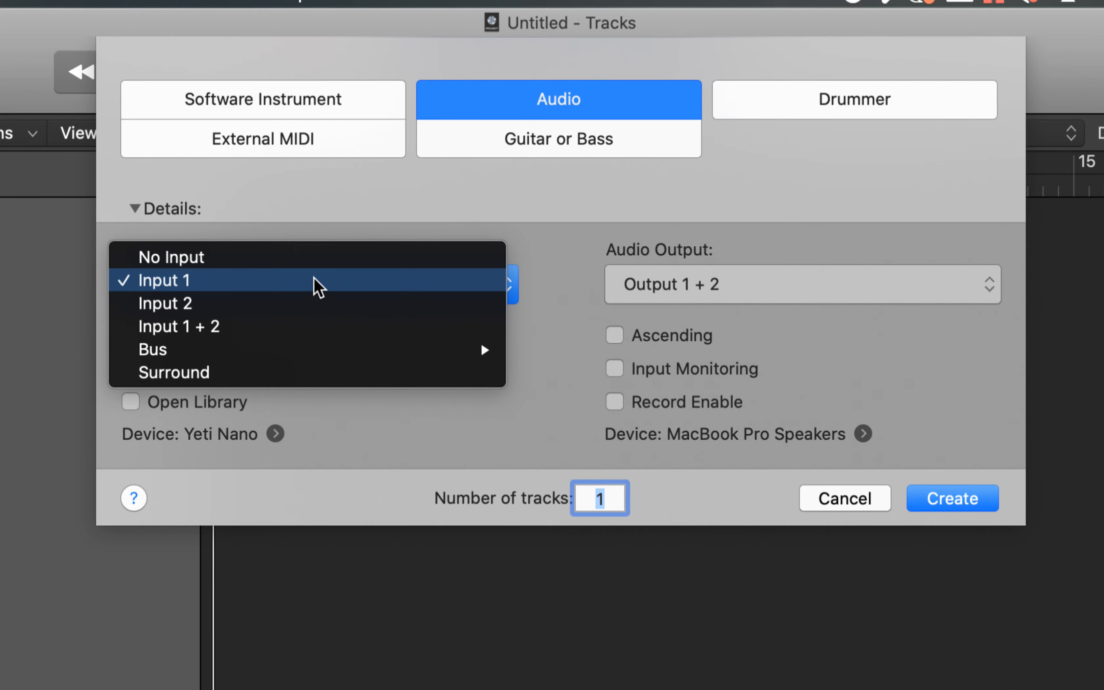
left_click(301, 263)
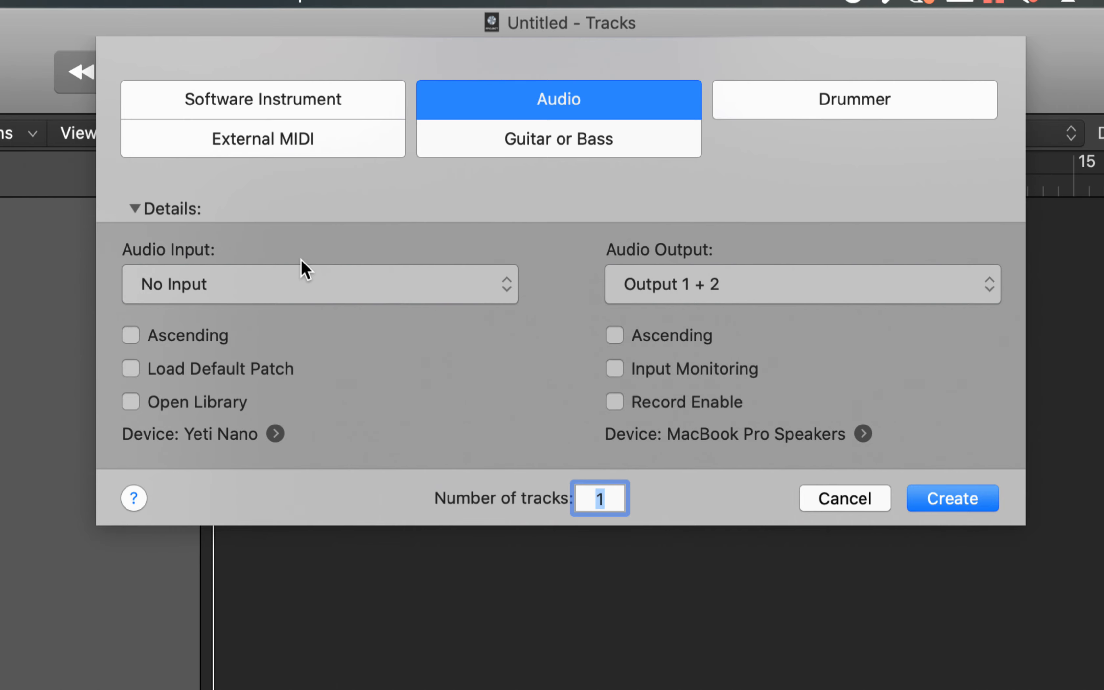
left_click(301, 260)
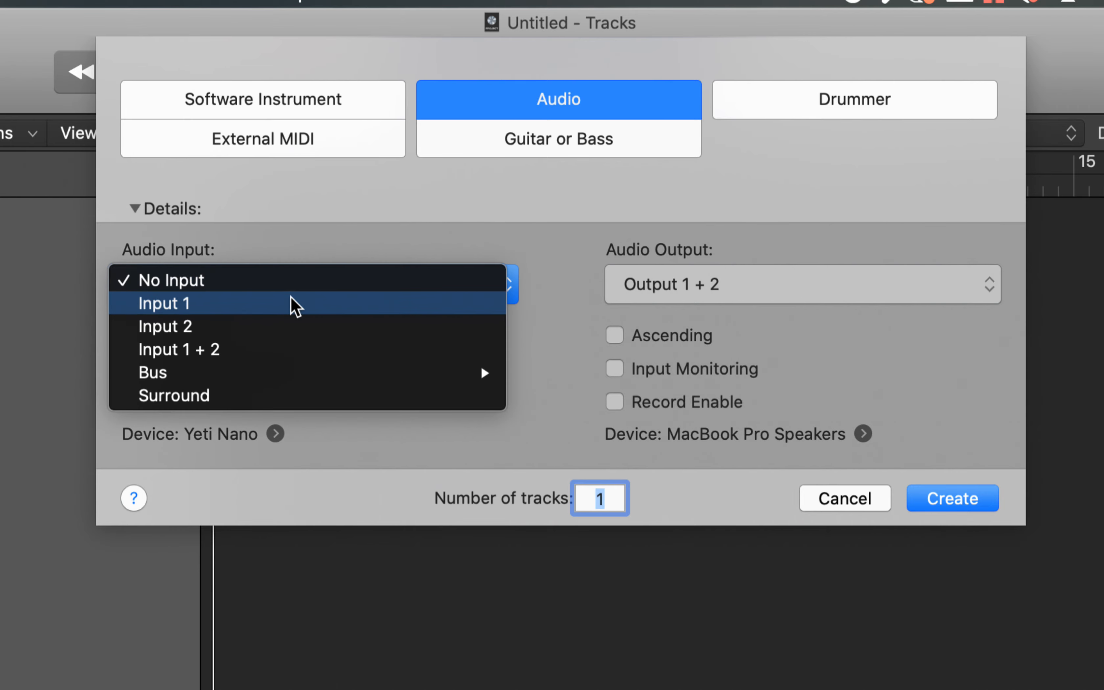
left_click(291, 299)
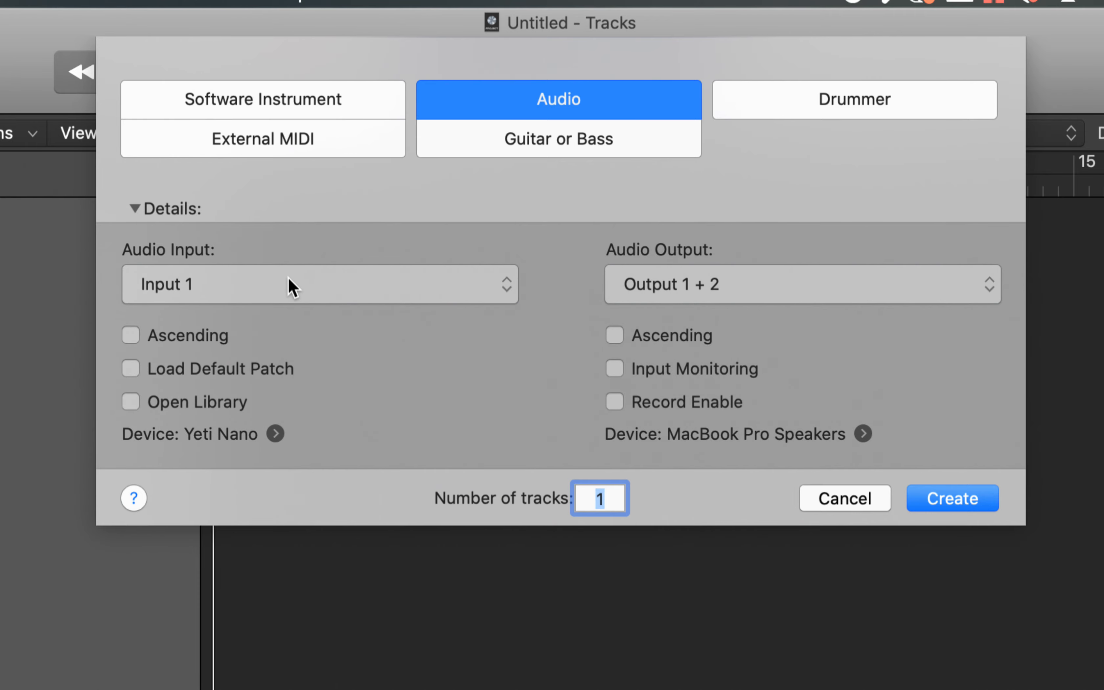
left_click(292, 287)
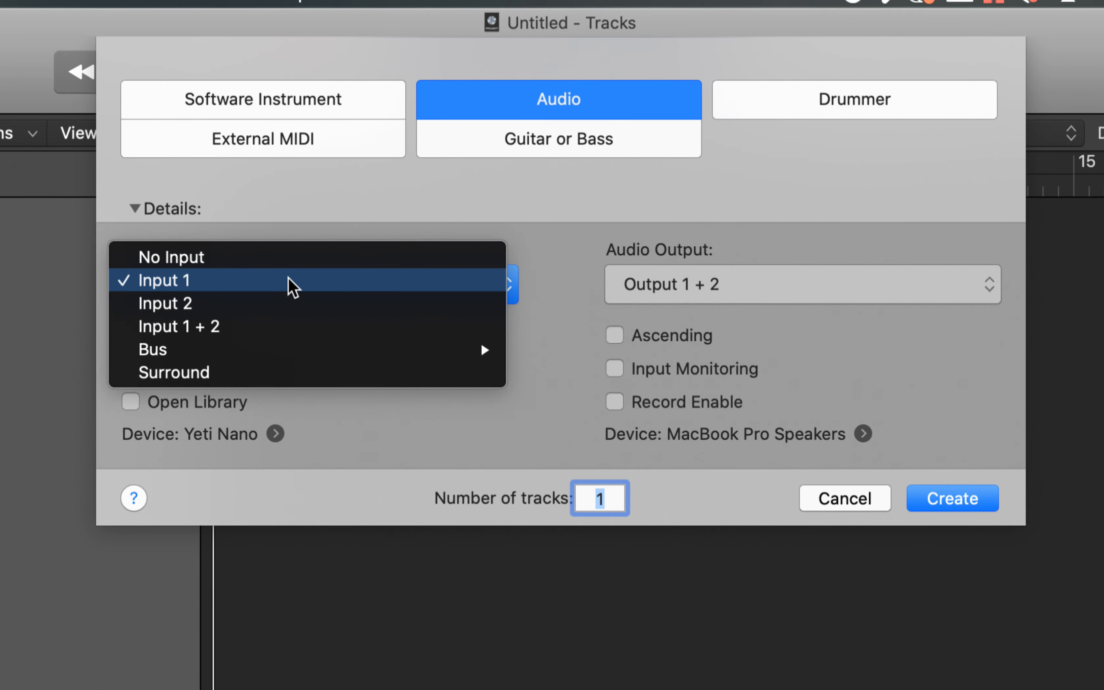
left_click(290, 207)
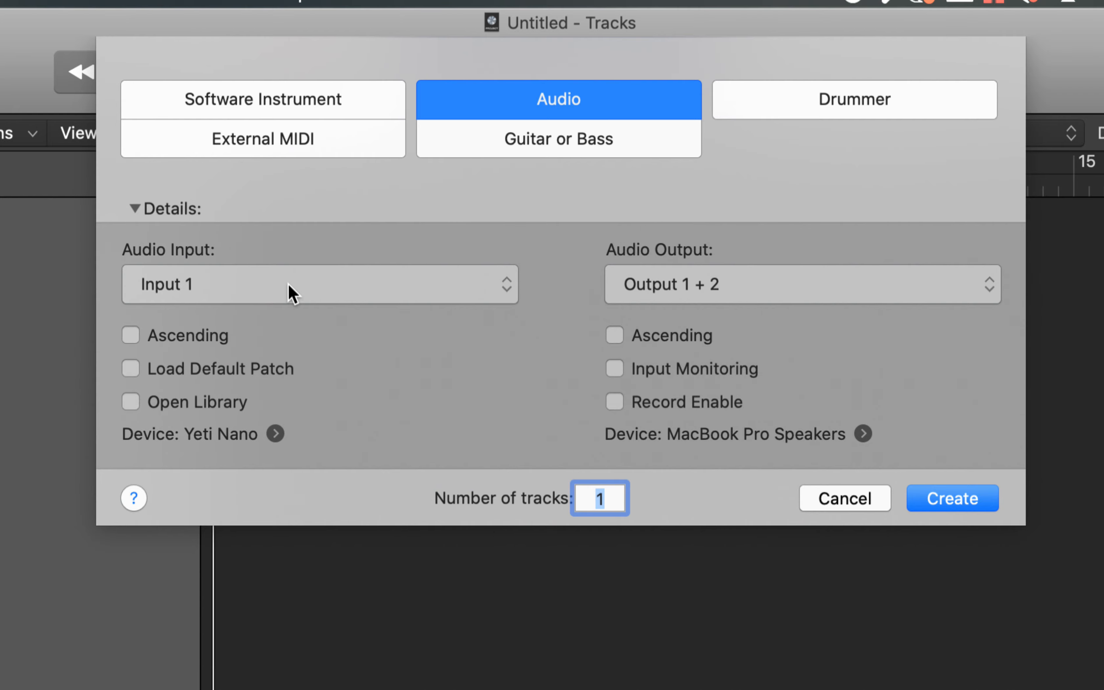
- Create five audio tracks with the audio input set to No Input
left_click(390, 288)
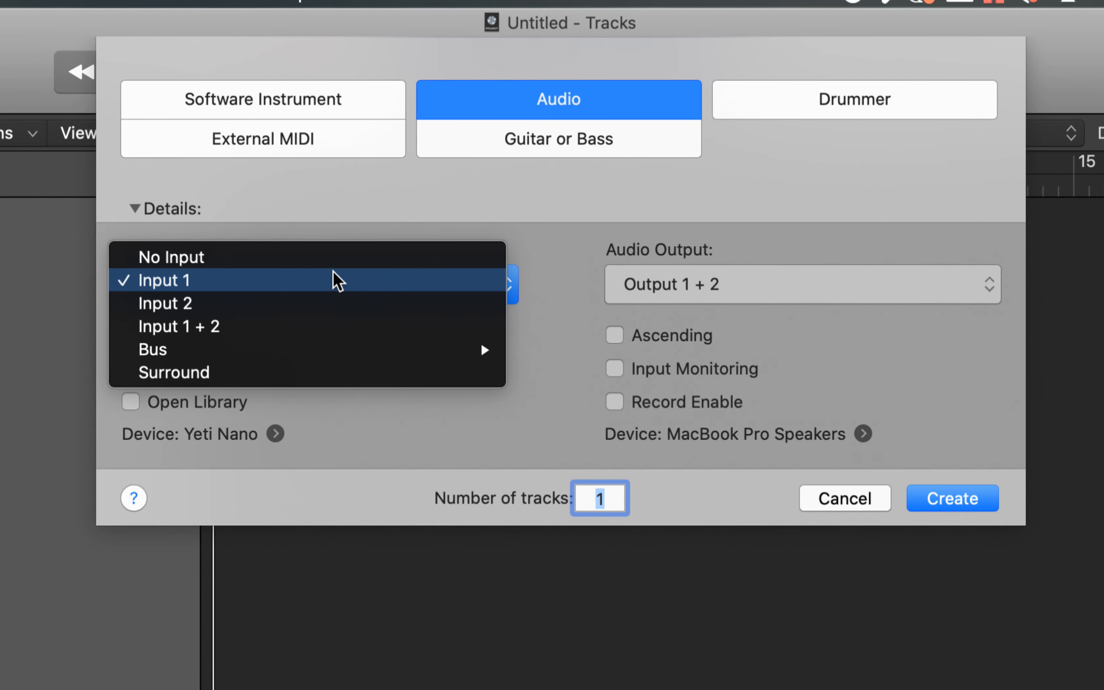
left_click(323, 264)
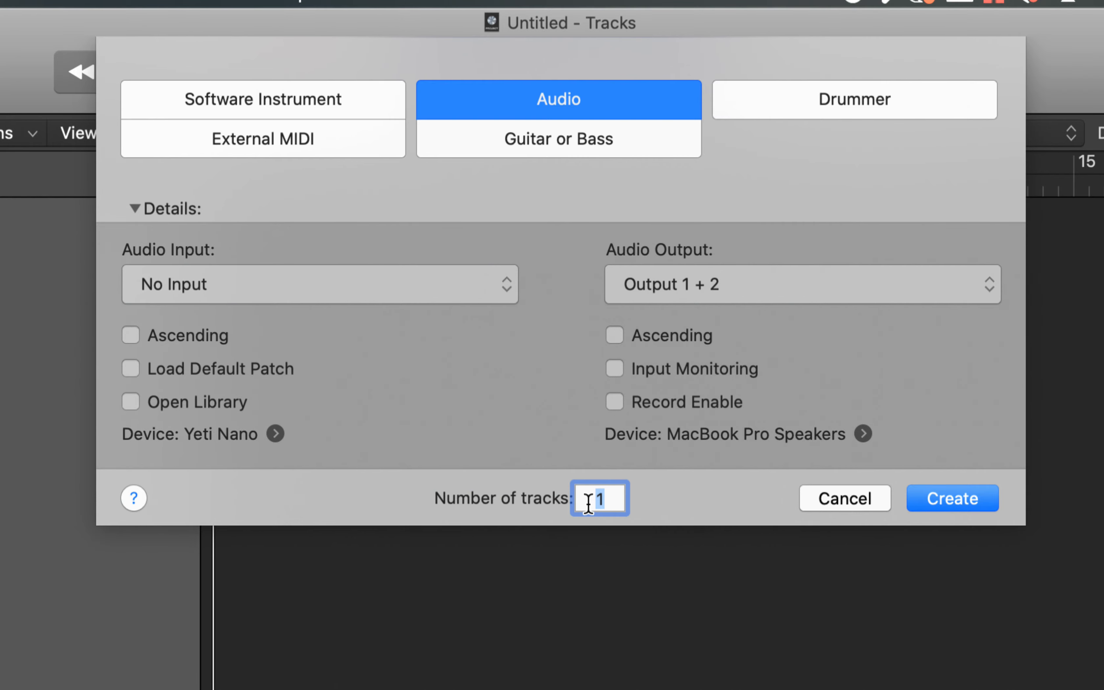
type("5")
left_click(957, 506)
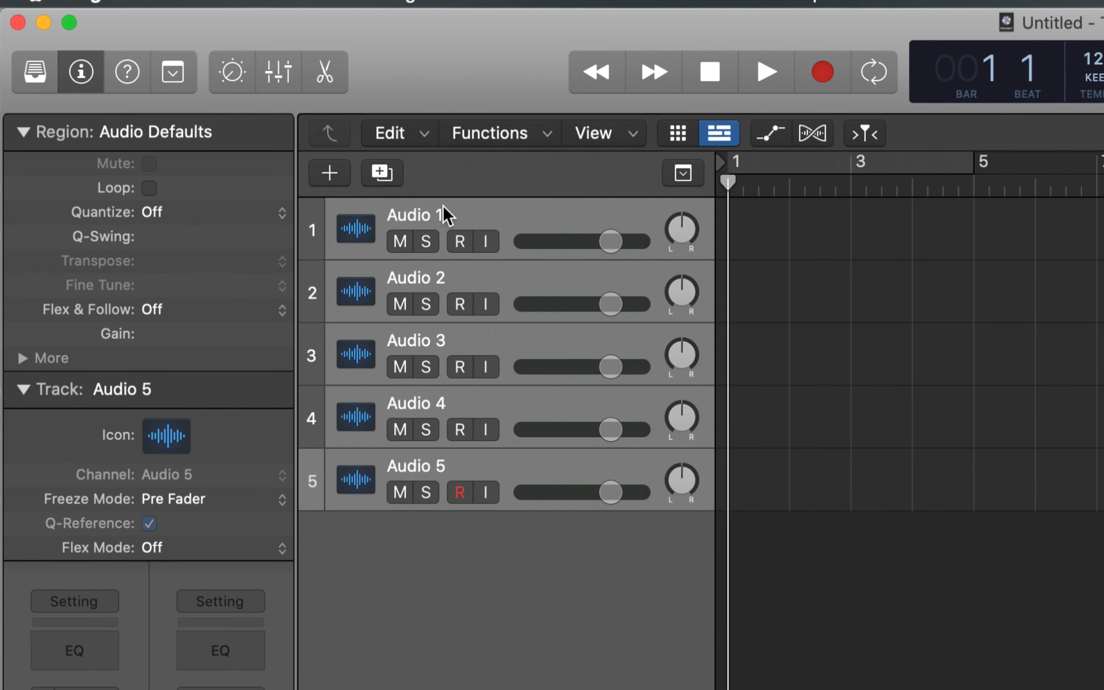
- Go through the five new audio tracks by selecting each one, ending on Audio 1
left_click(444, 215)
left_click(454, 304)
left_click(451, 345)
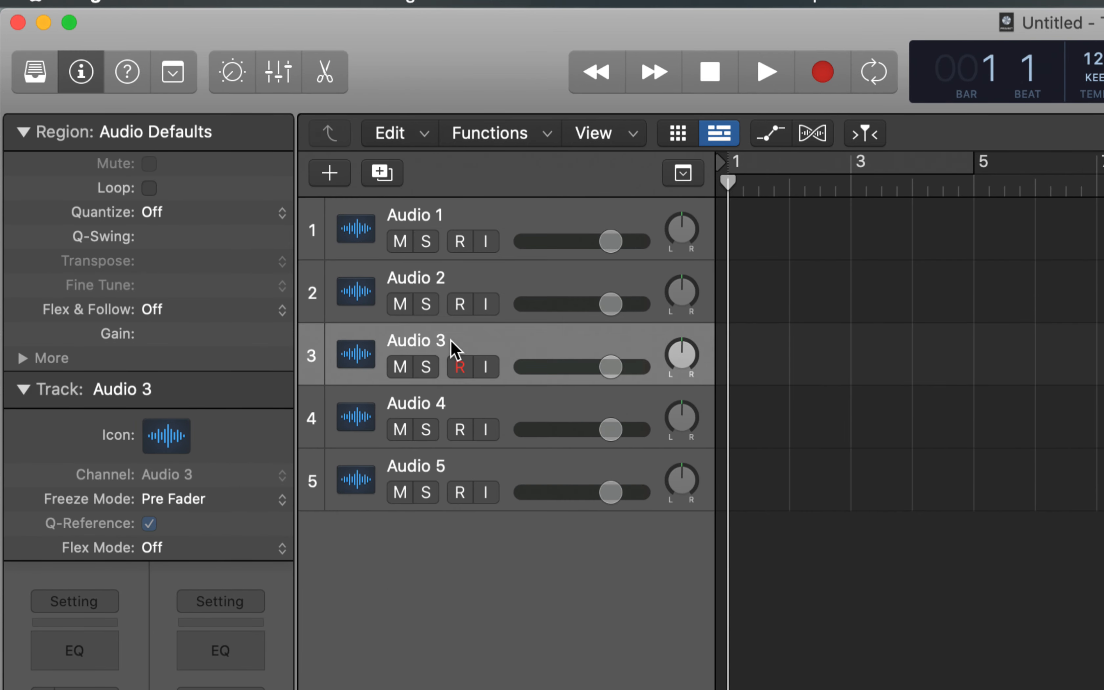
left_click(452, 418)
left_click(454, 463)
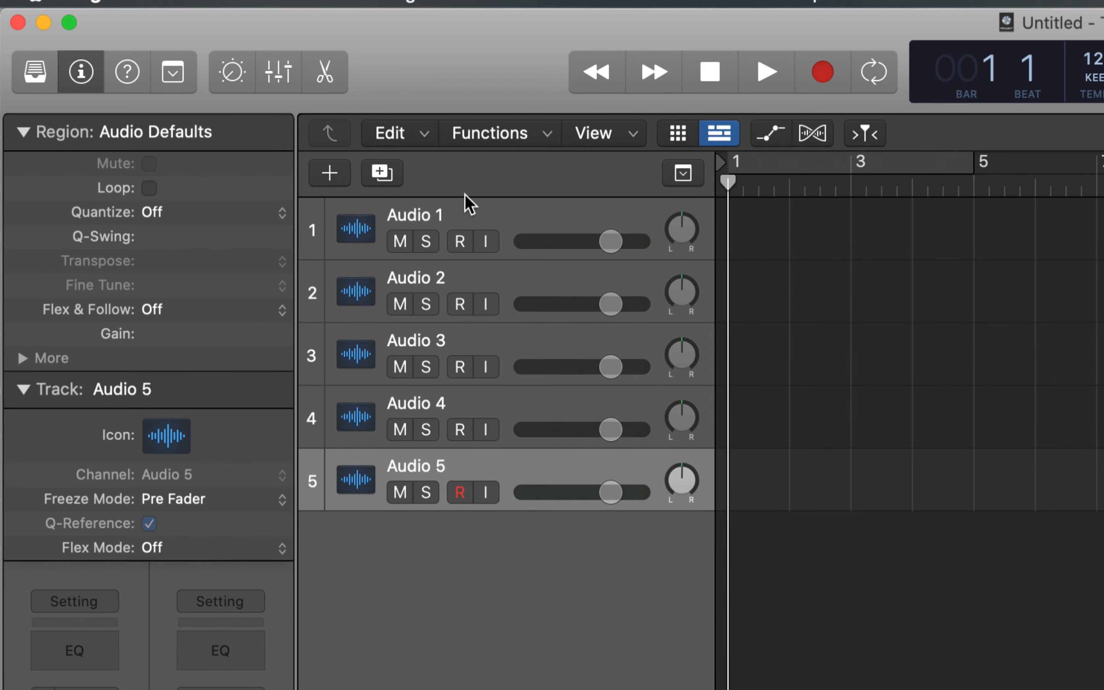
left_click(464, 214)
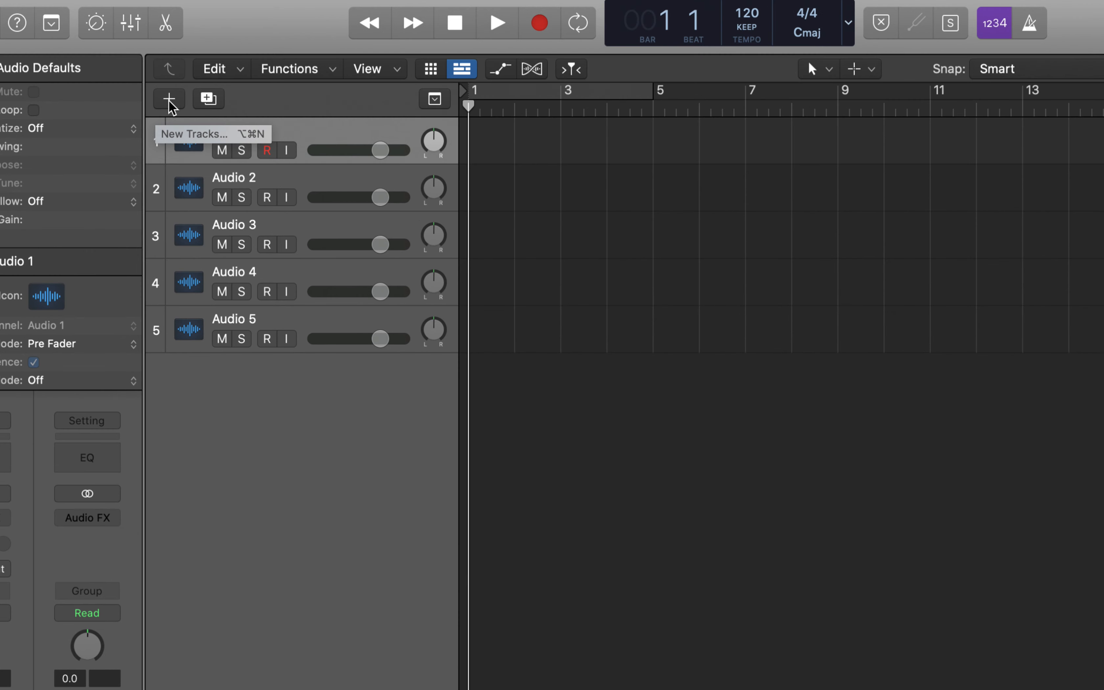
- Add one Alchemy software instrument track and move it below Audio 5 at the end of the track list
left_click(169, 100)
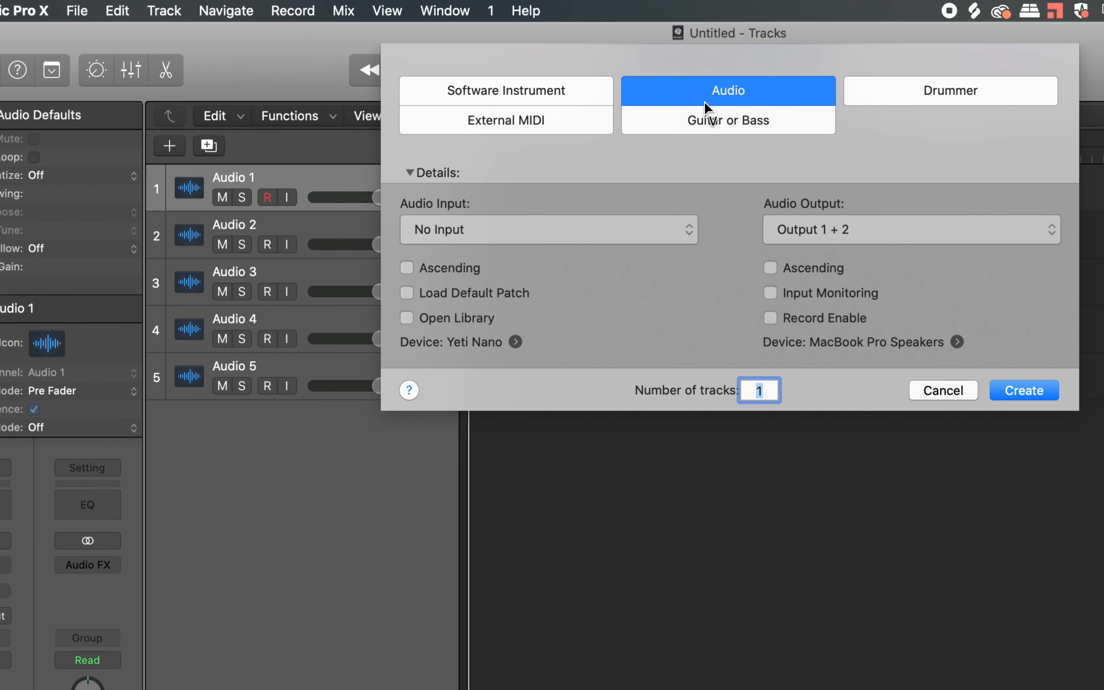
left_click(548, 105)
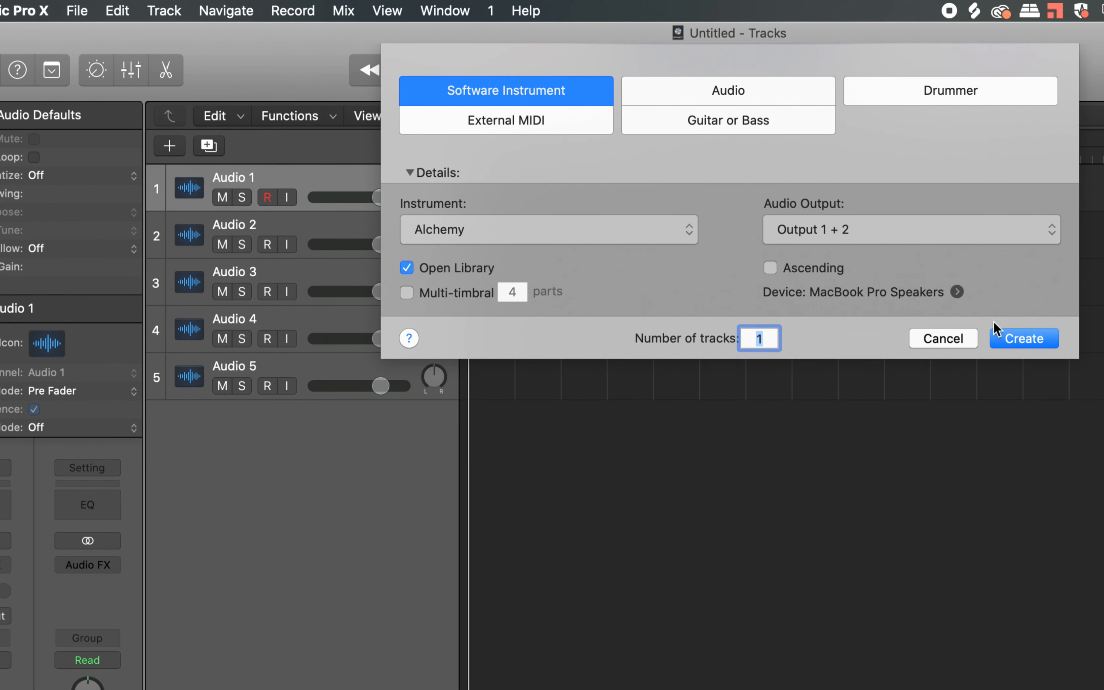
left_click(1024, 337)
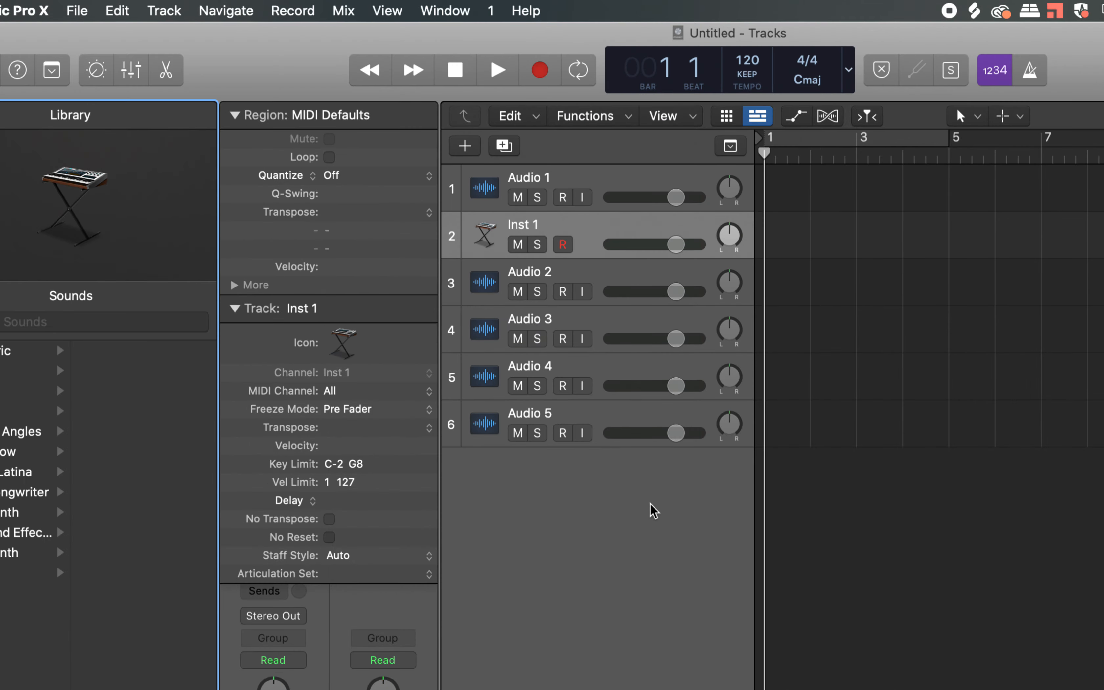
left_click_drag(582, 237, 539, 489)
- Rename the Audio 2 track as Clap
double_click(527, 220)
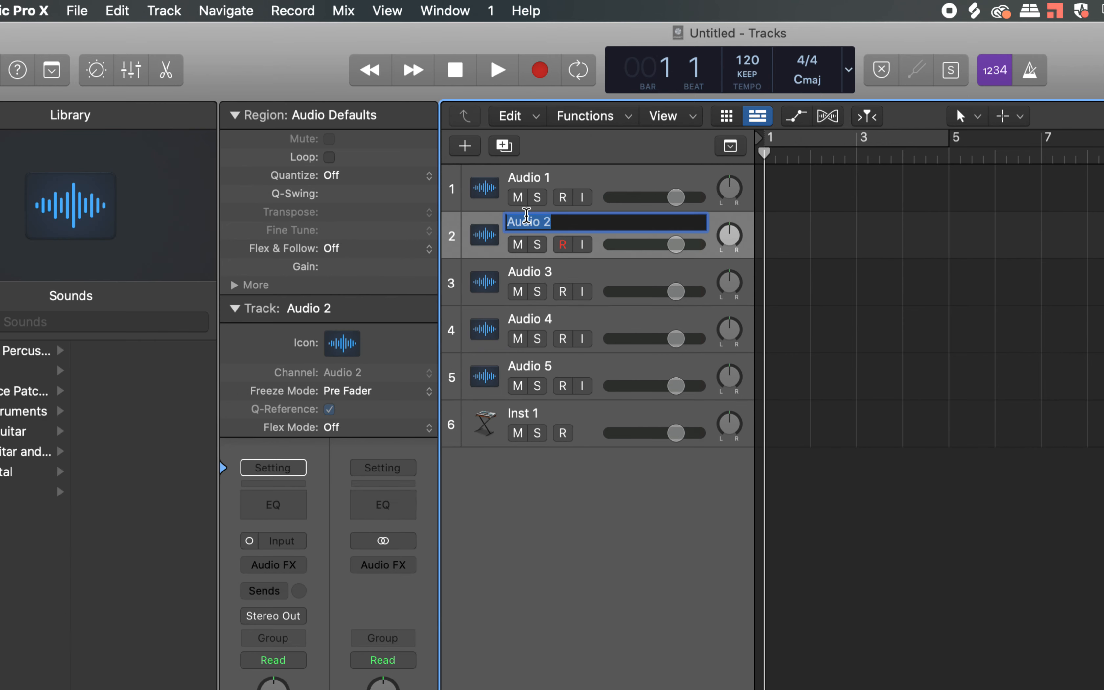
type("Clap")
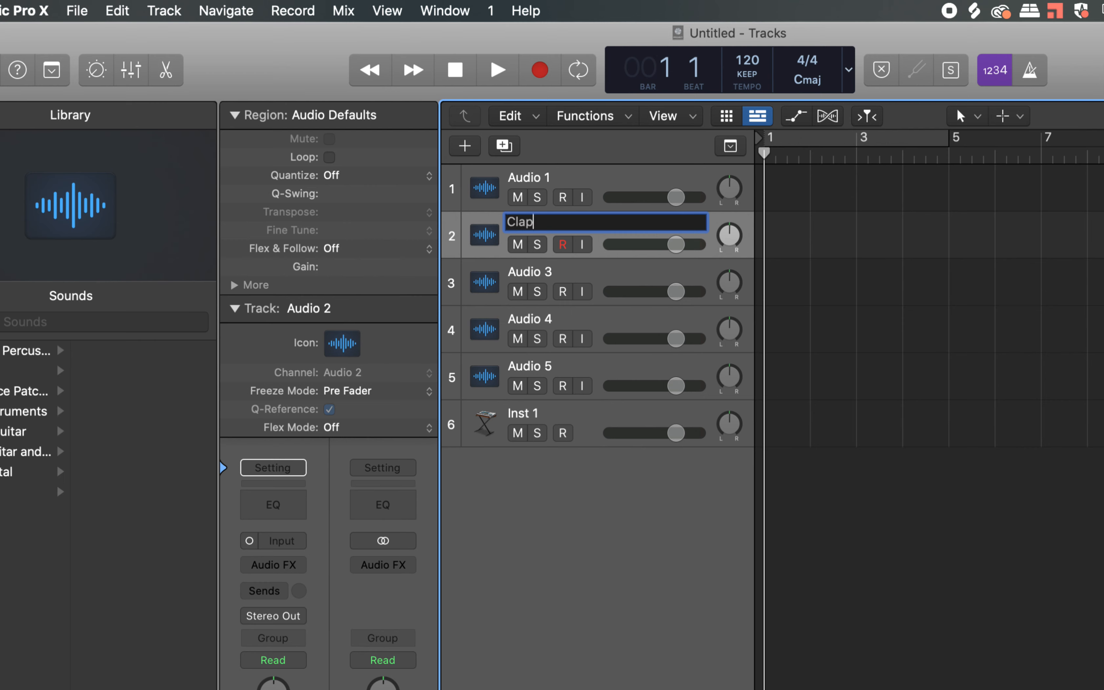
key("Return")
- Rename the Audio 3 track as Voice
double_click(527, 272)
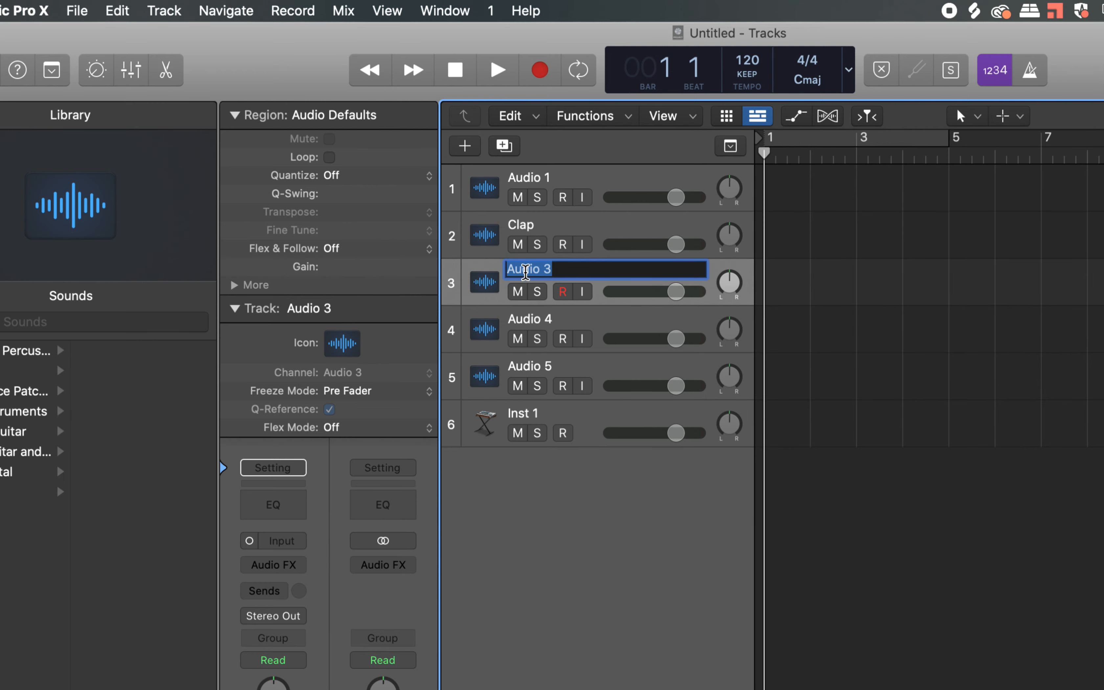
type("VOic")
key("BackSpace")
key("BackSpace")
key("BackSpace")
type("oice")
key("Return")
left_click(532, 321)
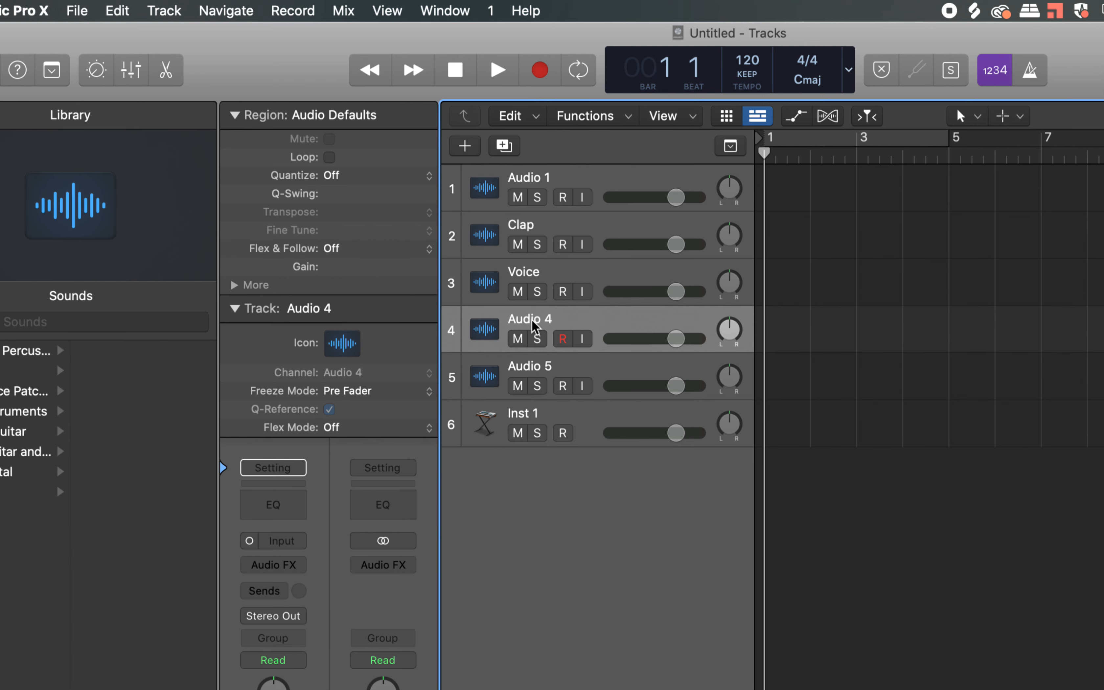
double_click(532, 322)
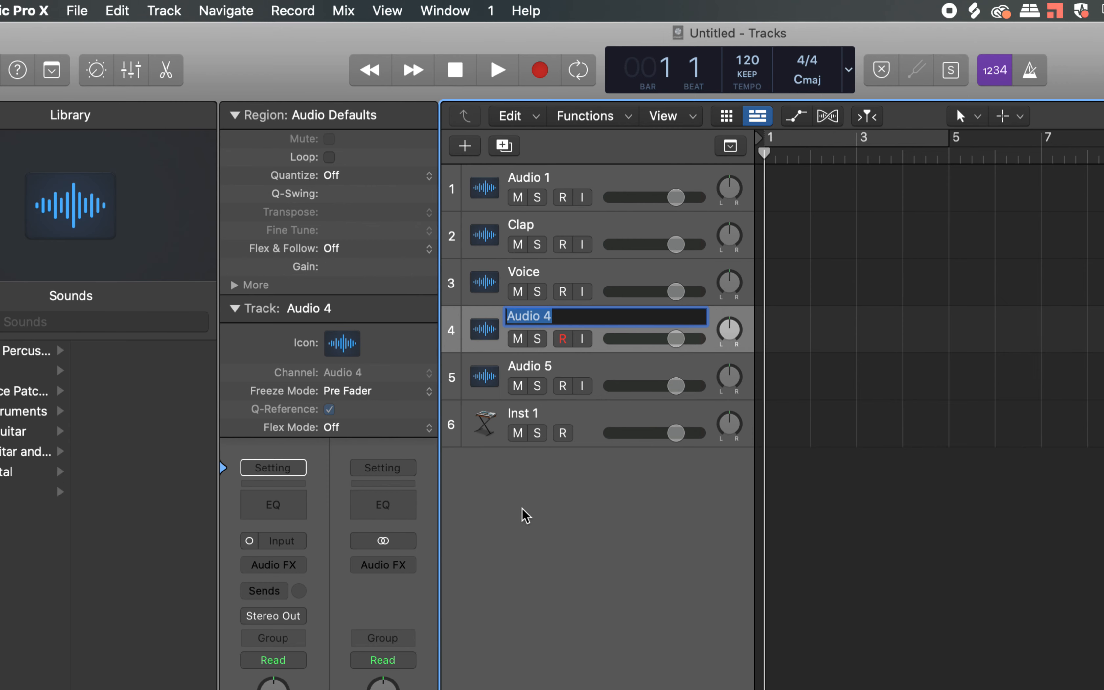
left_click(527, 520)
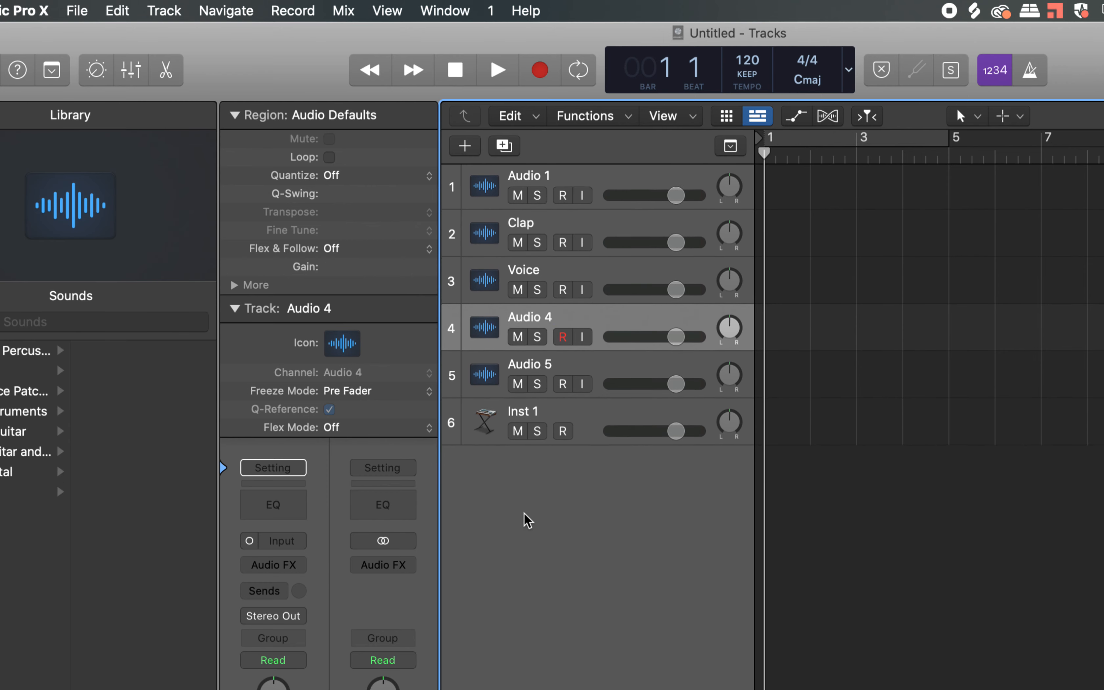
- Try the upright piano symbol as the Inst 1 track's icon, and replace it with the keyboard on a stand with a microphone
left_click(572, 414)
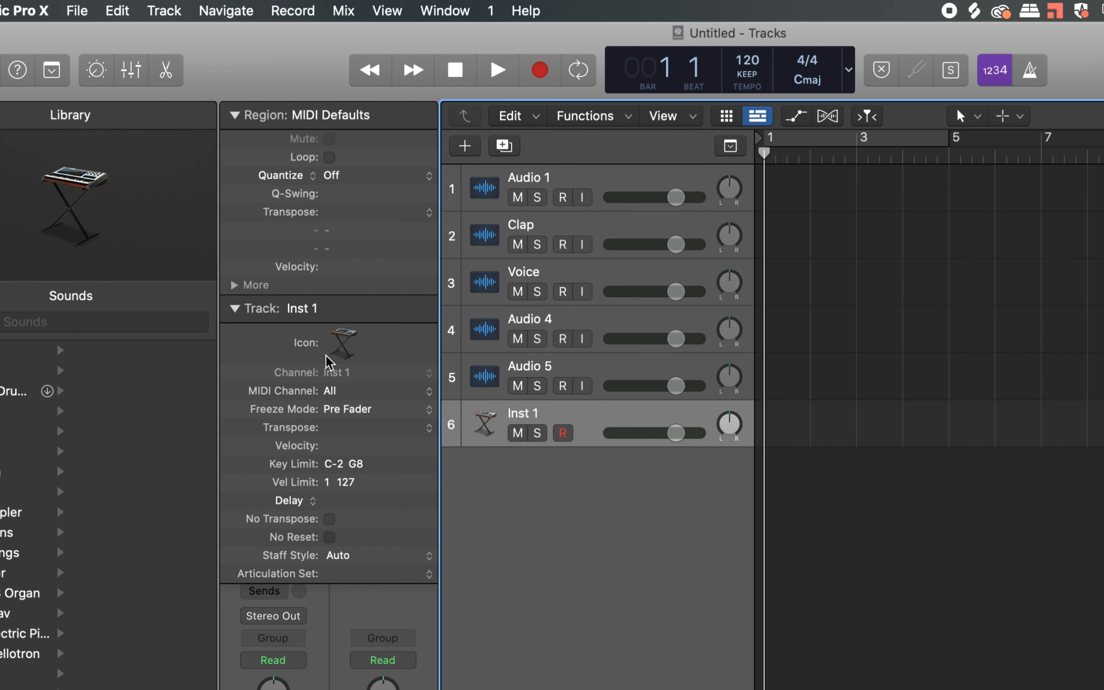
left_click(343, 347)
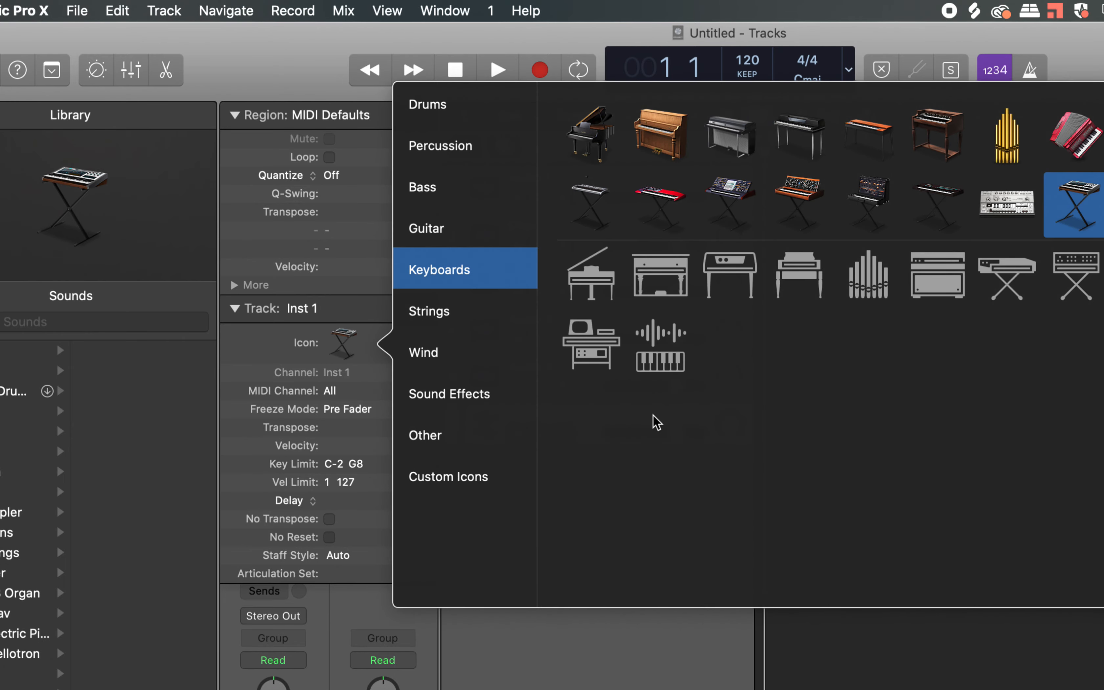
left_click(656, 285)
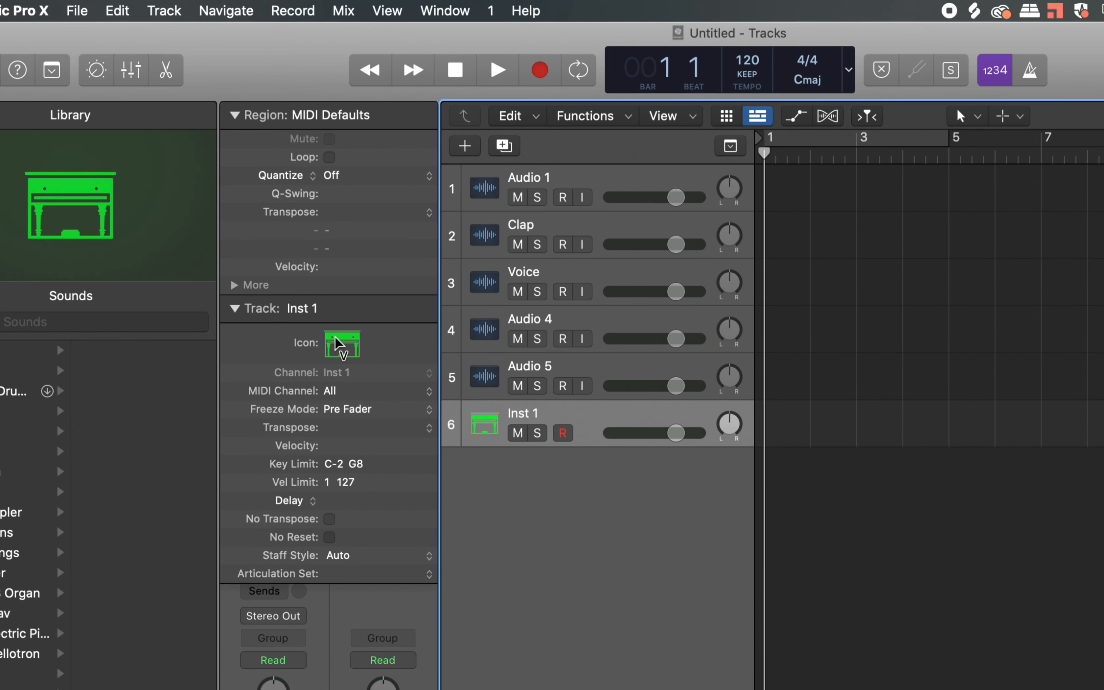
left_click(343, 345)
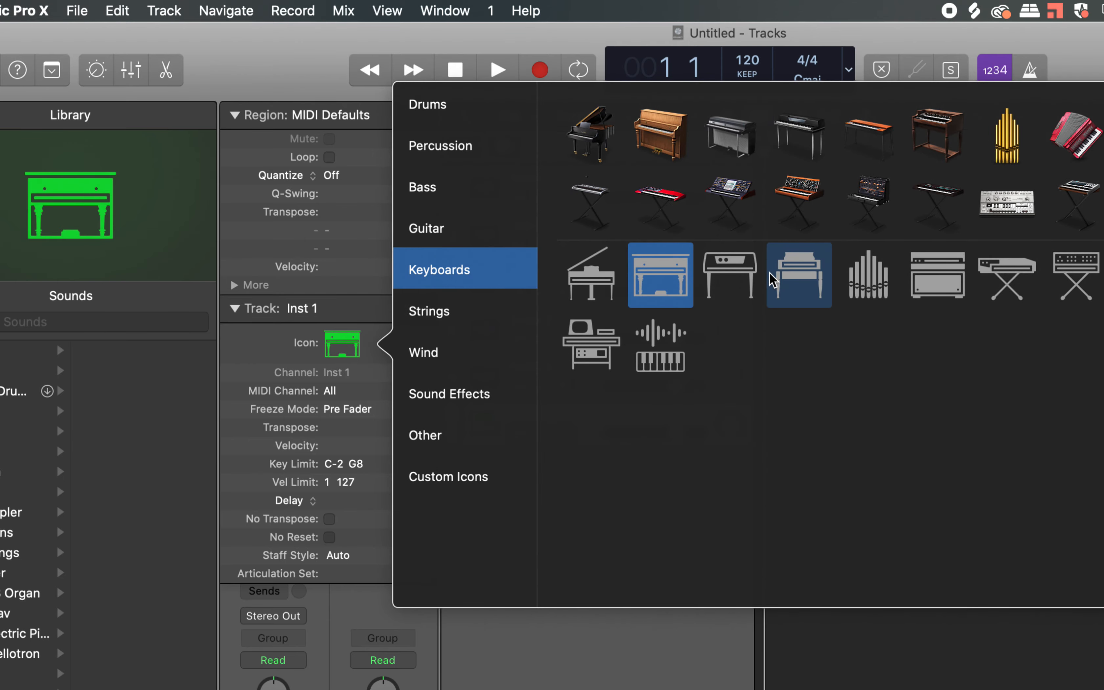
left_click(601, 201)
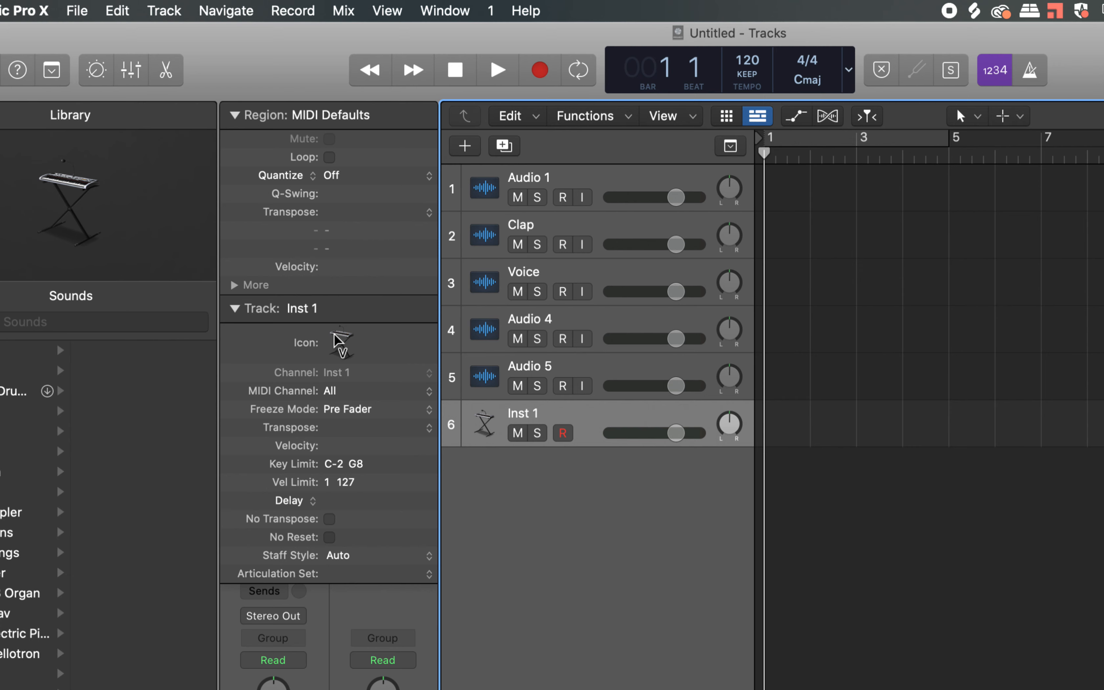
- Collapse the Inst 1 track's settings to reveal its whole channel strip, and set the track's pan to +6
left_click_drag(370, 421, 370, 421)
mouse_move(728, 429)
left_mouse_down()
mouse_move(728, 410)
mouse_move(729, 439)
mouse_move(728, 430)
left_mouse_up()
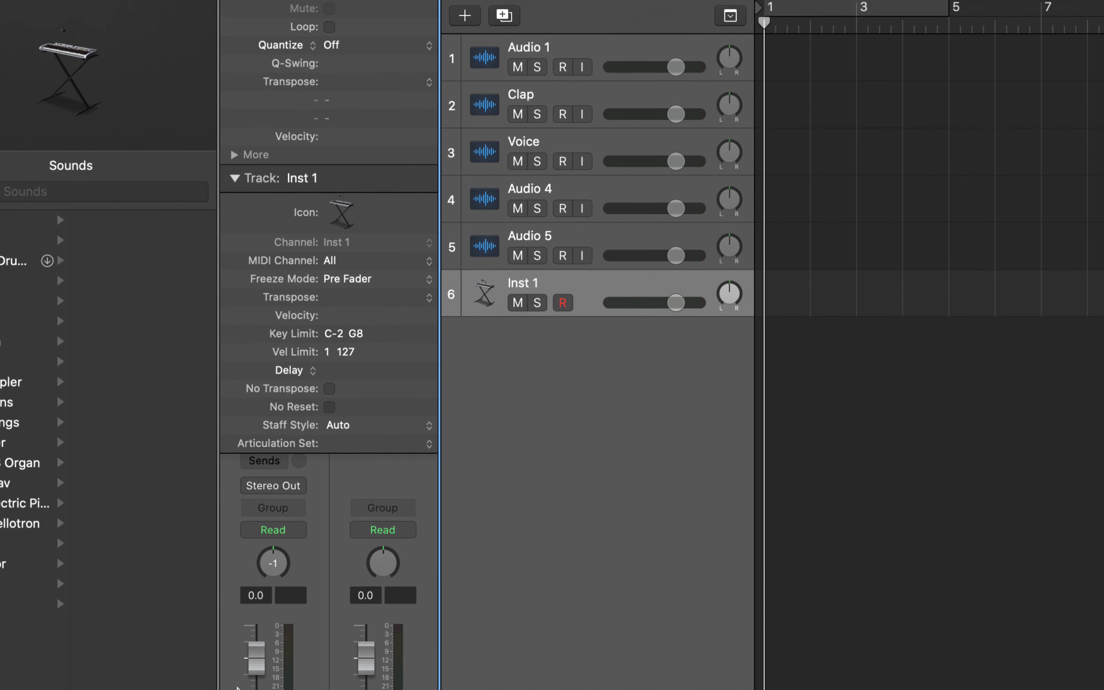
left_click_drag(729, 294, 729, 287)
left_click_drag(729, 213, 729, 221)
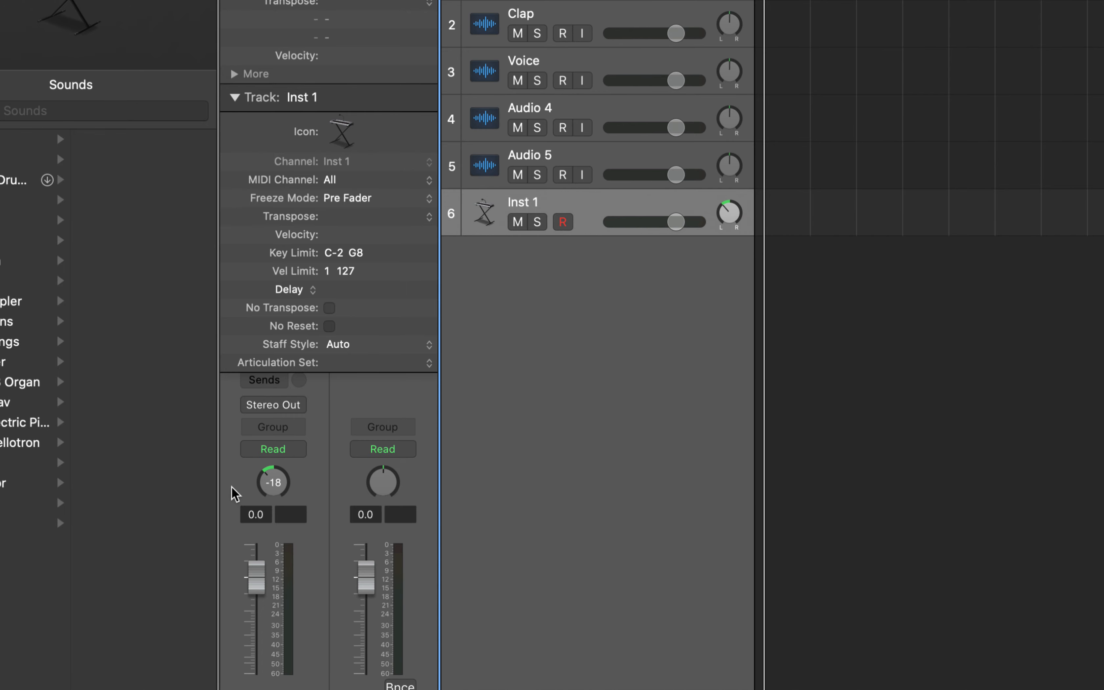
left_click(235, 98)
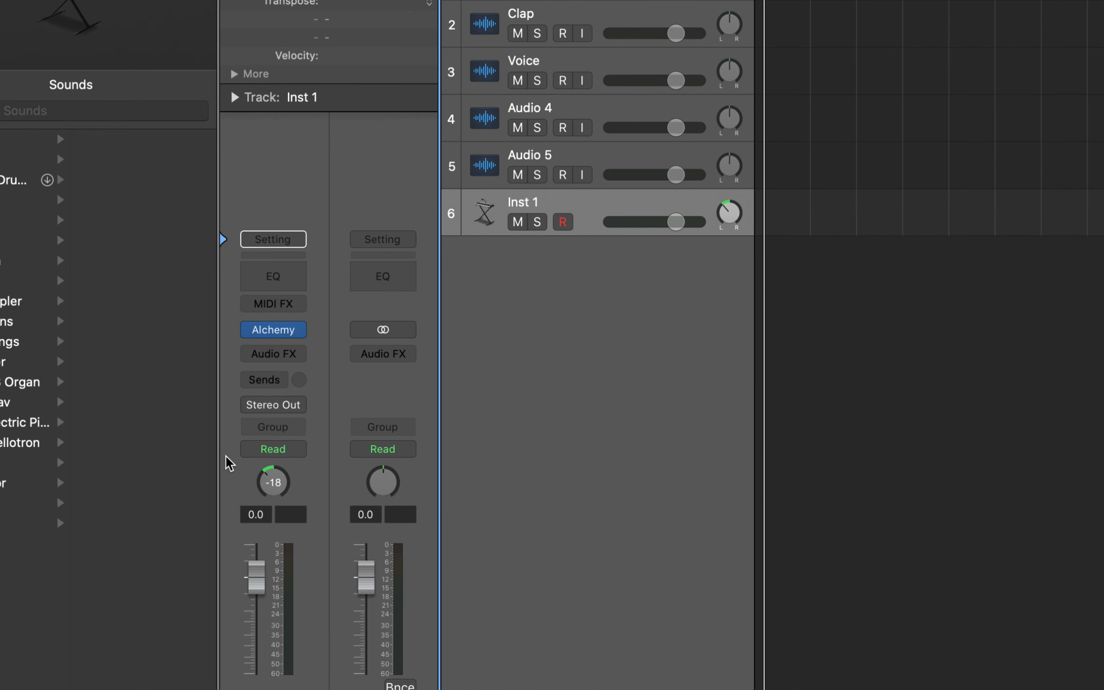
mouse_move(729, 213)
left_mouse_down()
mouse_move(729, 184)
mouse_move(729, 211)
mouse_move(730, 201)
left_mouse_up()
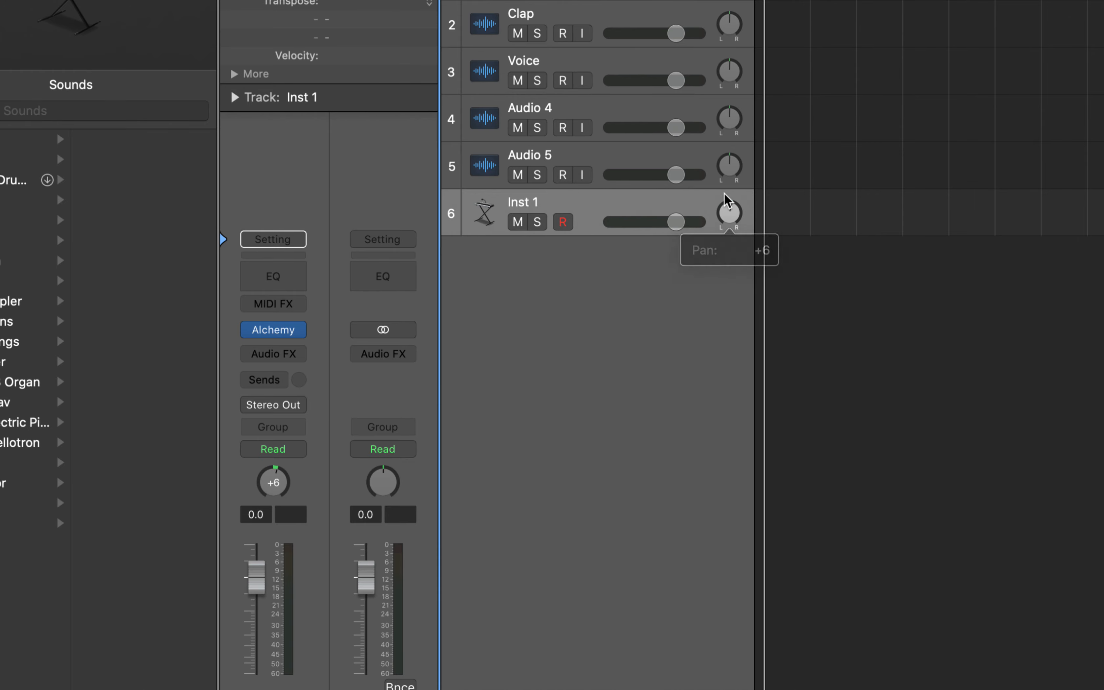
- Turn off record enable on the Inst 1 track and lower its volume to -0.1 dB
left_click(594, 172)
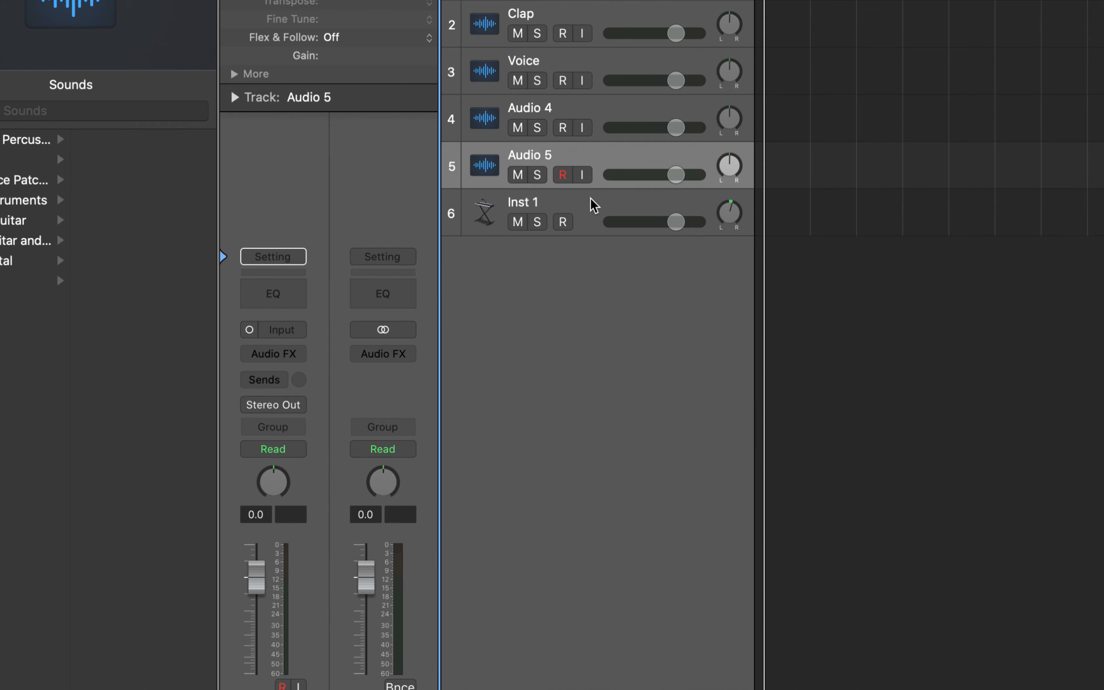
left_click(593, 207)
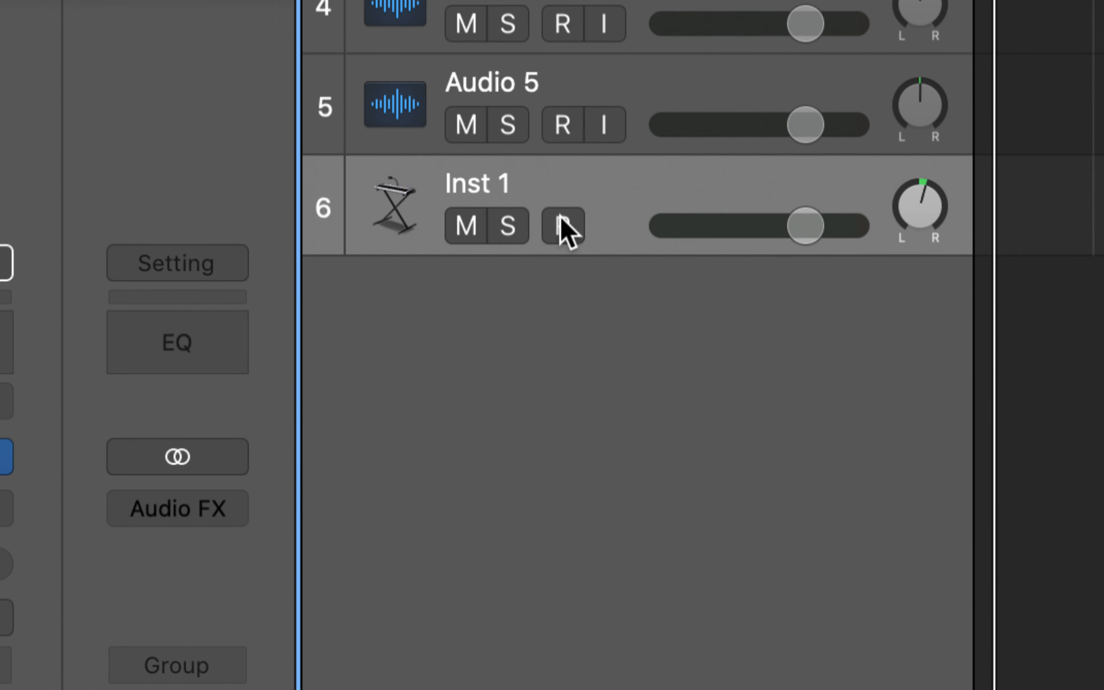
left_click(562, 224)
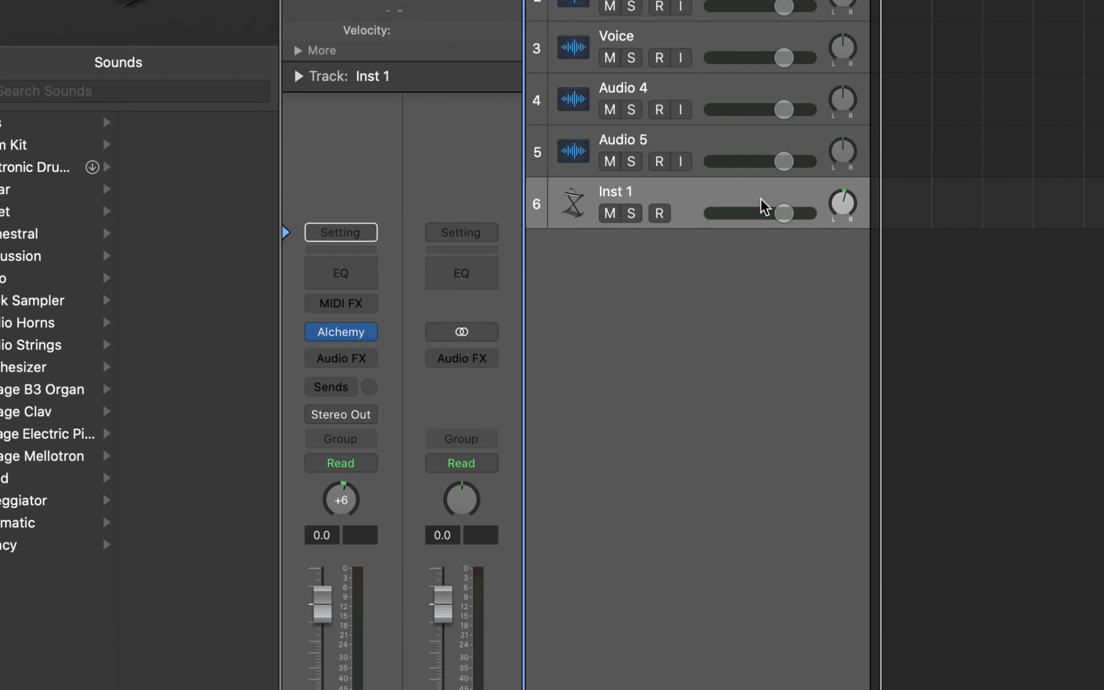
left_click(784, 213)
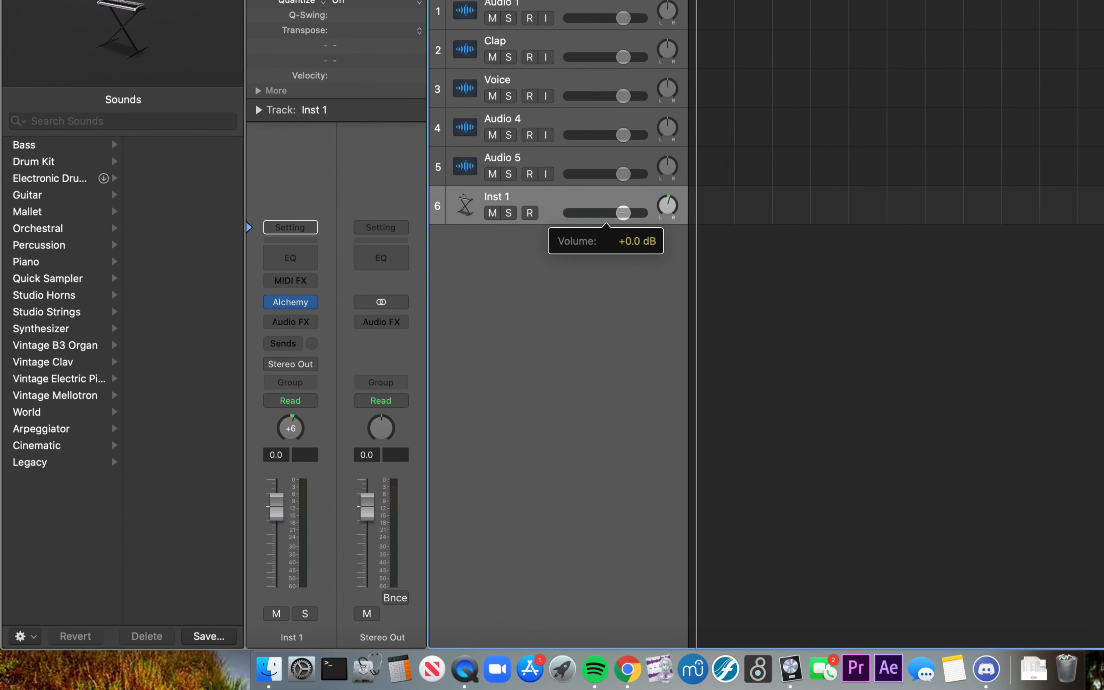
mouse_move(624, 213)
left_mouse_down()
mouse_move(638, 213)
mouse_move(603, 214)
mouse_move(618, 213)
left_mouse_up()
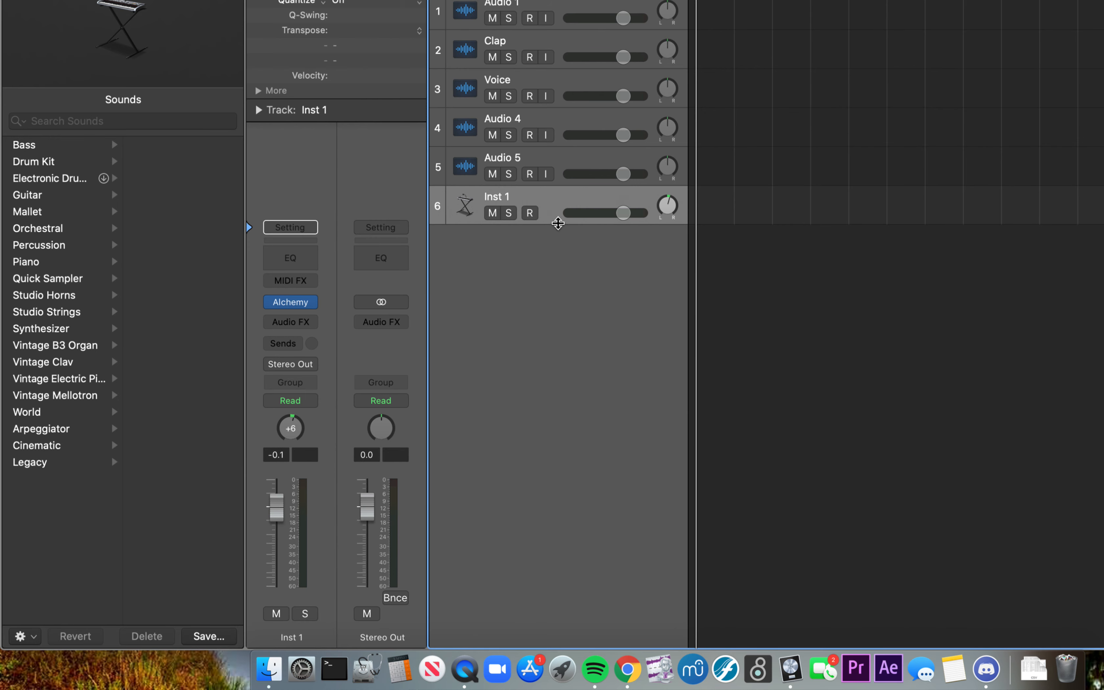
- Reduce the height of the Inst 1 track and turn on Zoom Focused Track
mouse_move(558, 223)
left_mouse_down()
mouse_move(557, 315)
mouse_move(549, 232)
mouse_move(542, 291)
mouse_move(532, 214)
mouse_move(545, 217)
left_mouse_up()
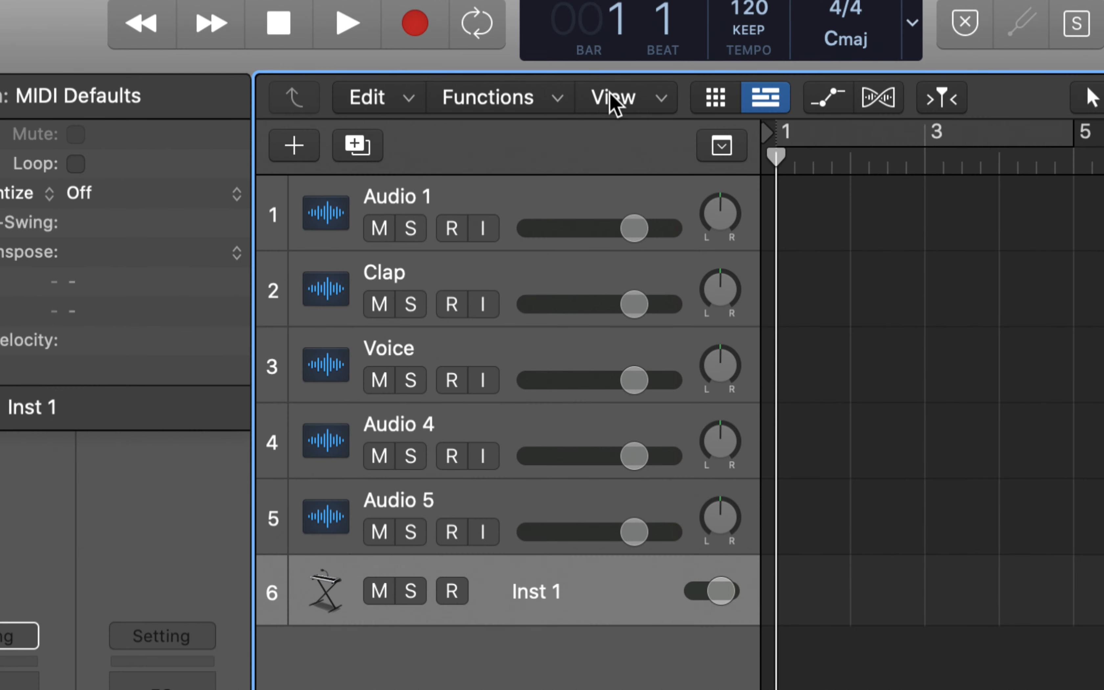
left_click(613, 96)
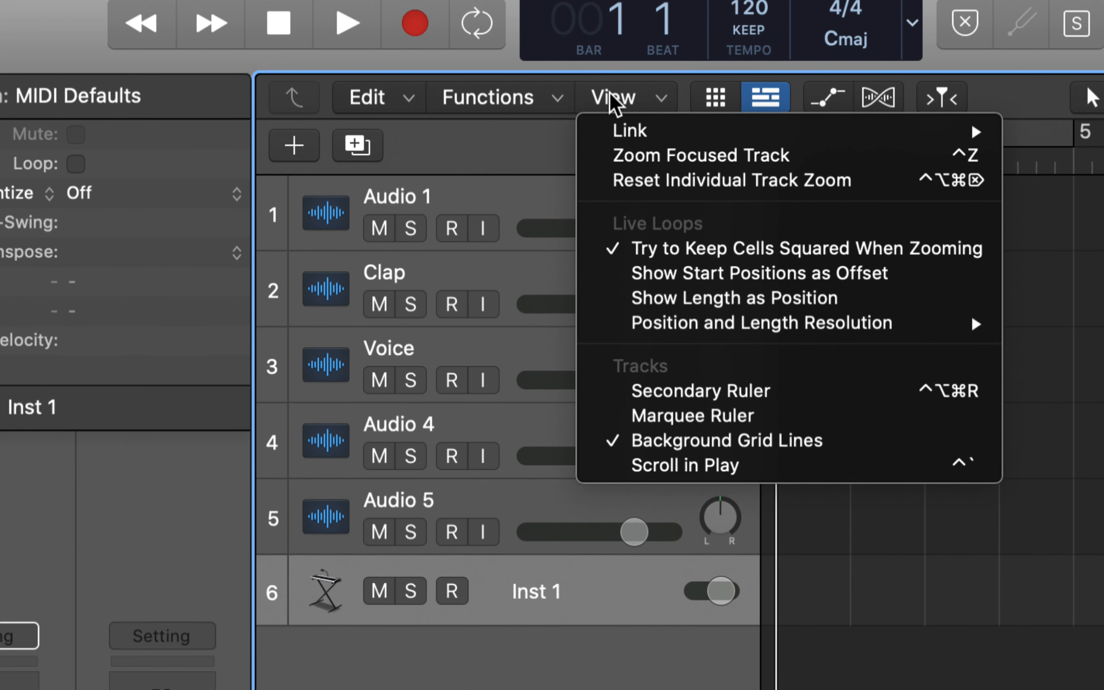
left_click(628, 158)
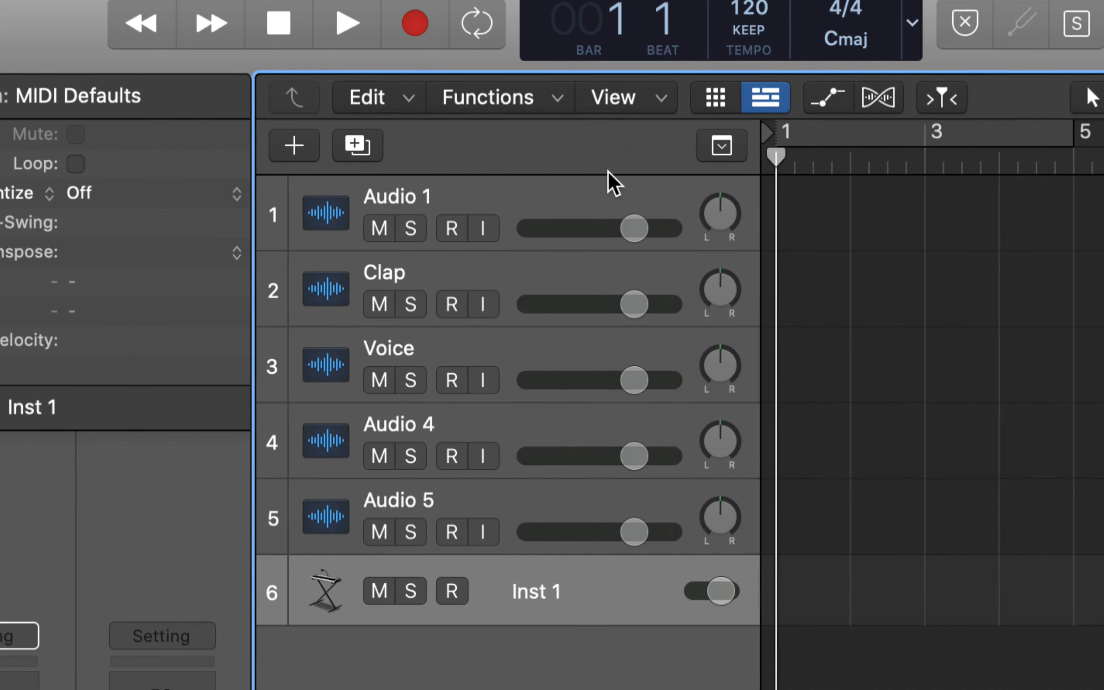
- Select several audio tracks in turn to examine how the focused track is enlarged, ending on Clap, and check the Zoom Focused Track option
left_click(529, 262)
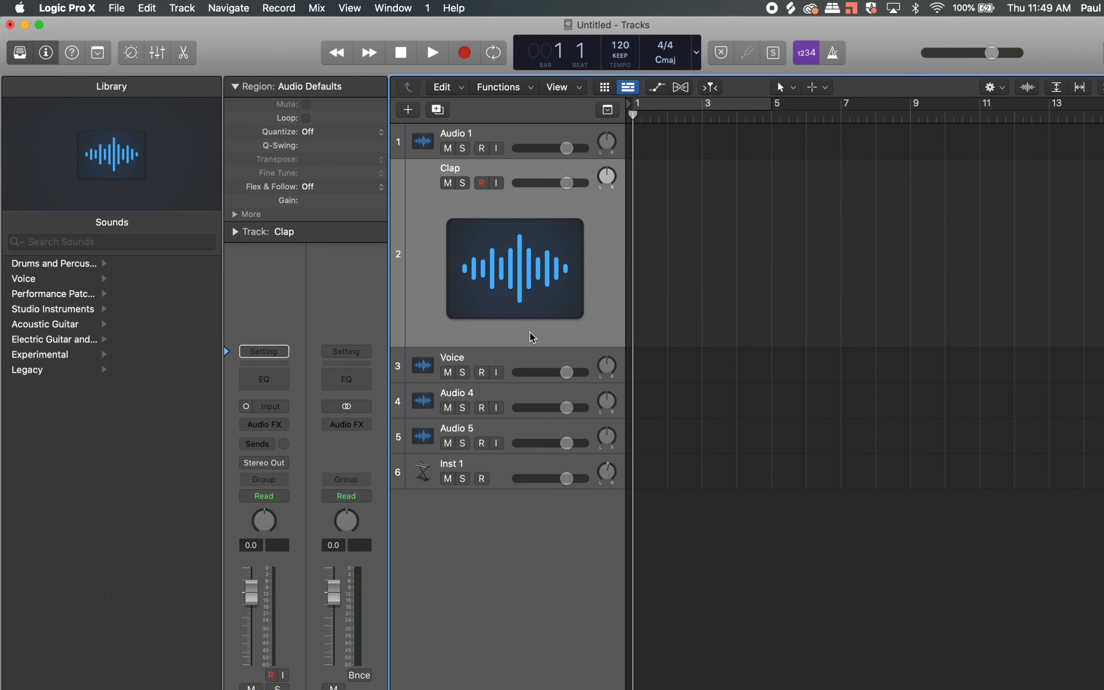
key("Down")
left_click(508, 436)
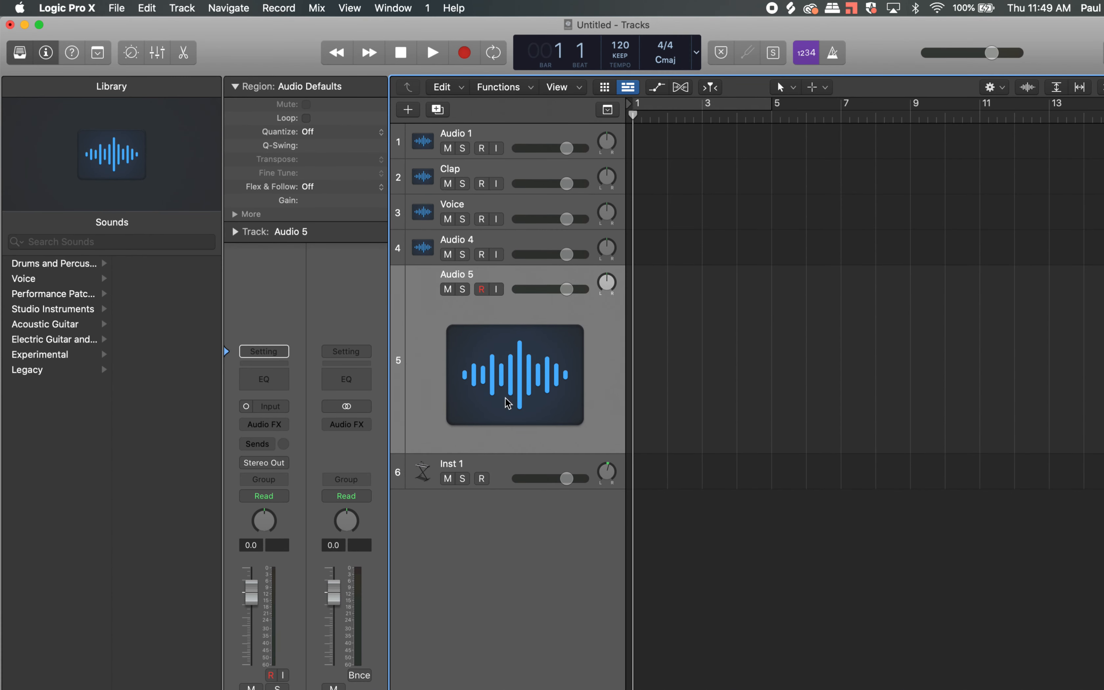
left_click(508, 203)
left_click(515, 175)
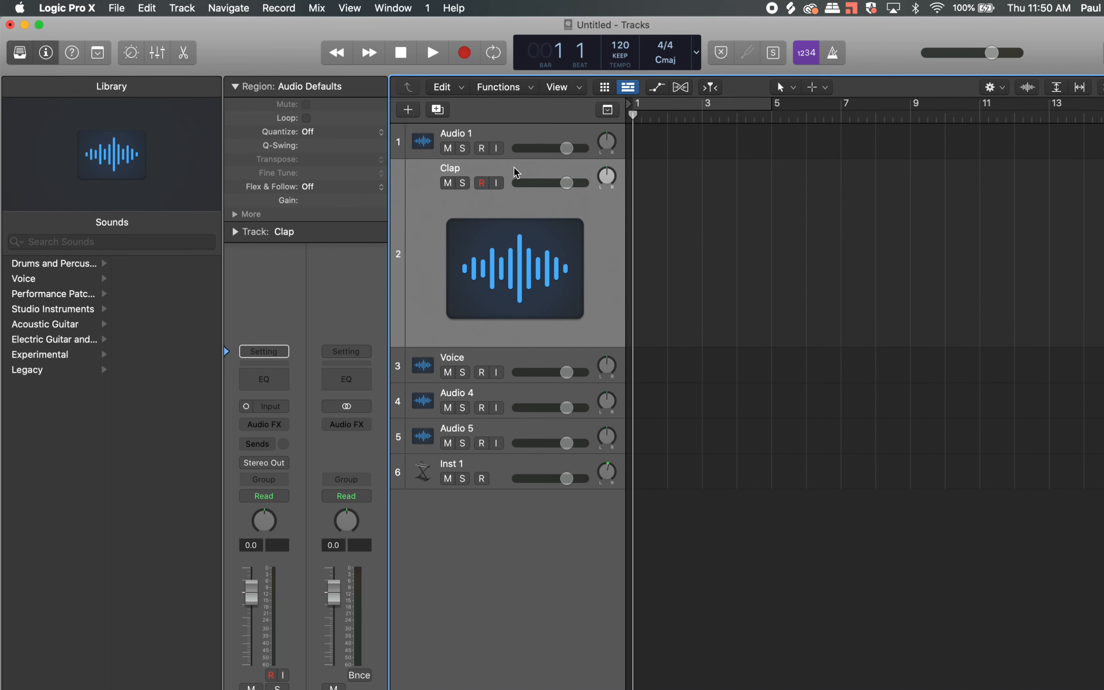
left_click(557, 87)
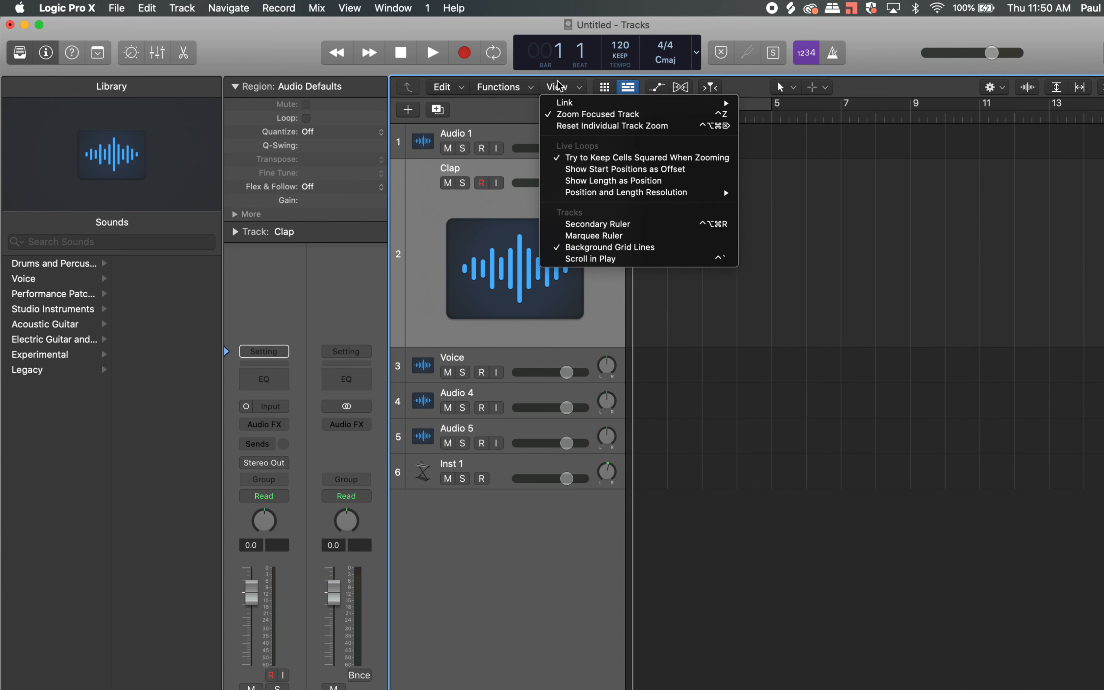
left_click(558, 88)
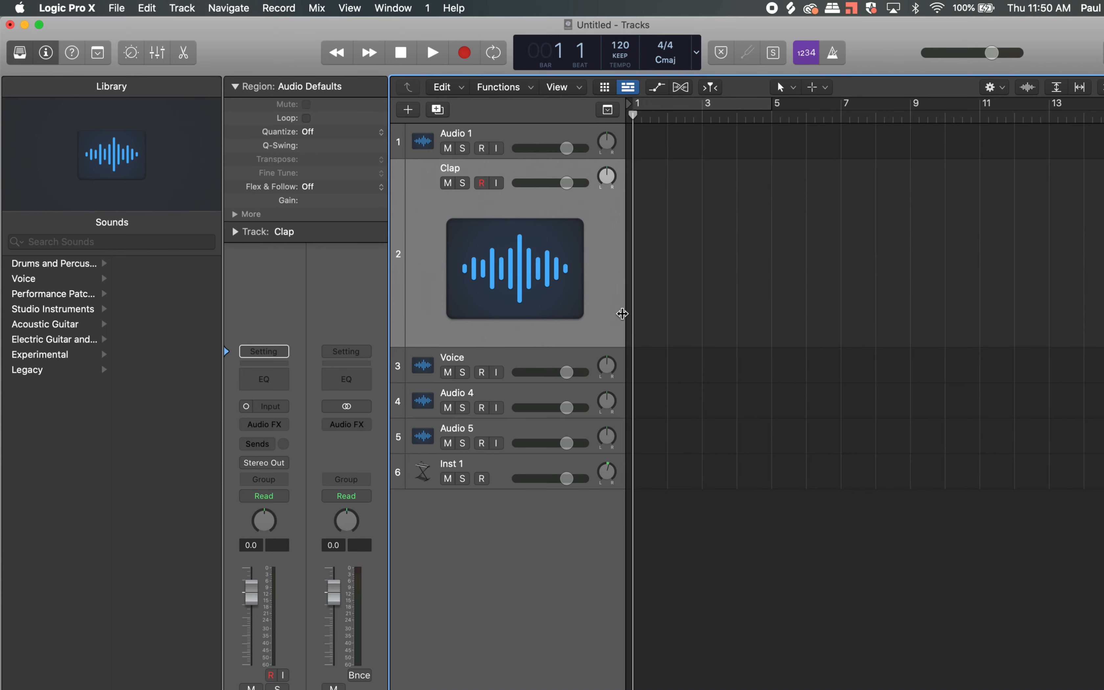
- Widen the track header area, and briefly expand and collapse the Clap track's settings
left_click_drag(622, 313, 679, 311)
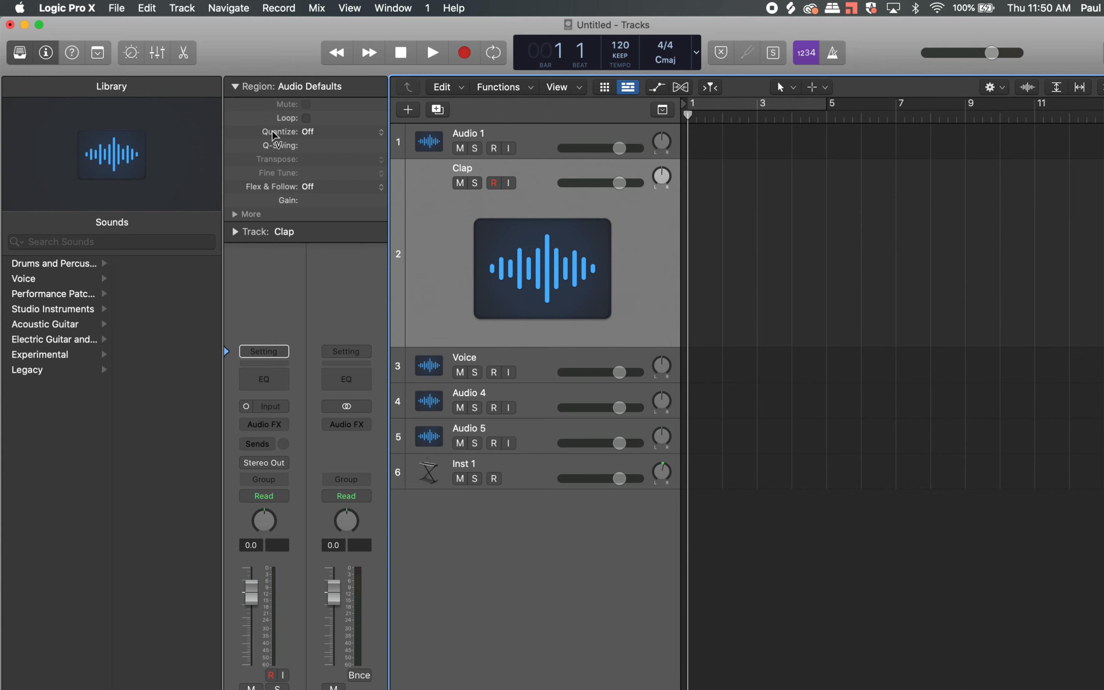
left_click(235, 232)
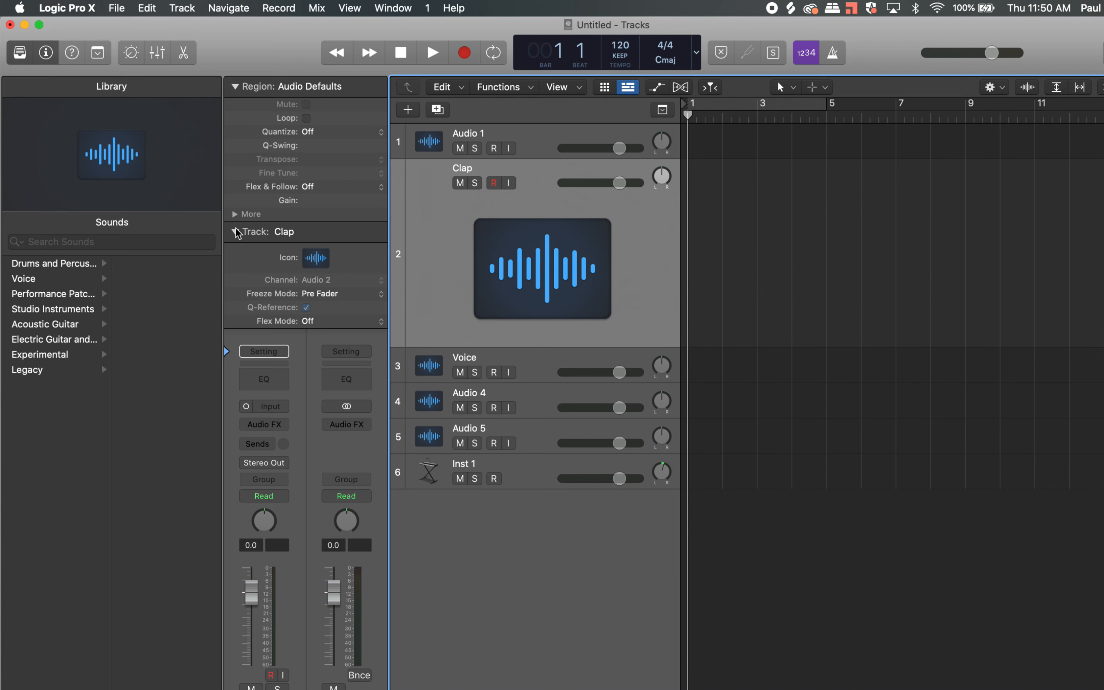
left_click(235, 232)
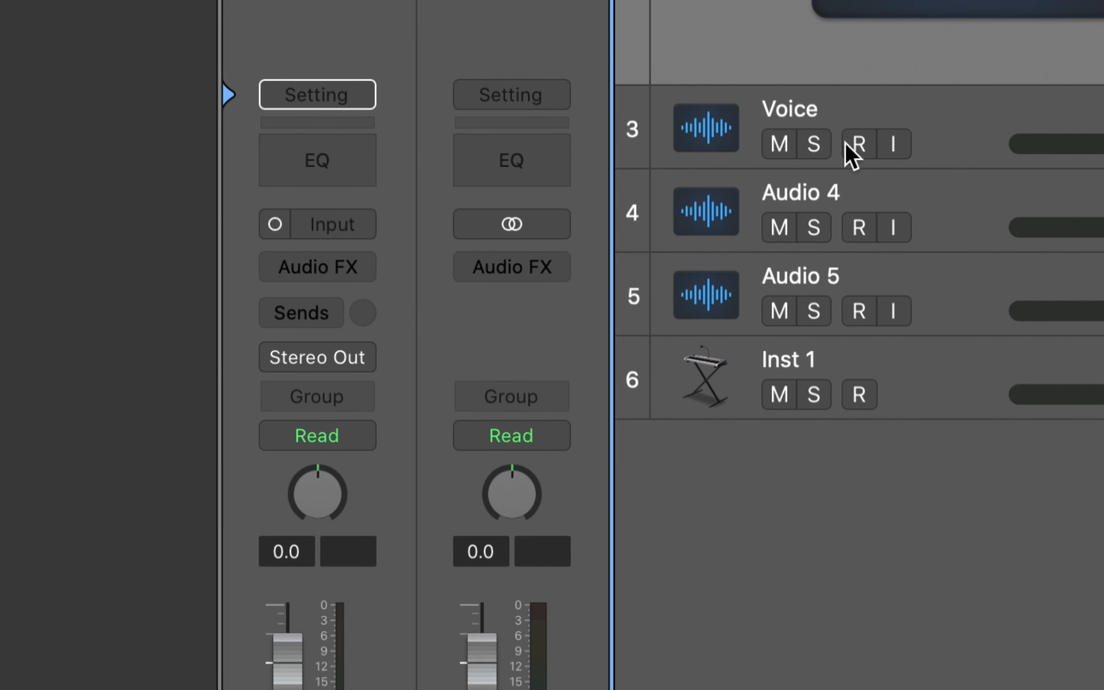
- Go through the Voice, Audio 4, Audio 5 and Inst 1 tracks and back to Audio 4, comparing their channel strips
left_click(844, 109)
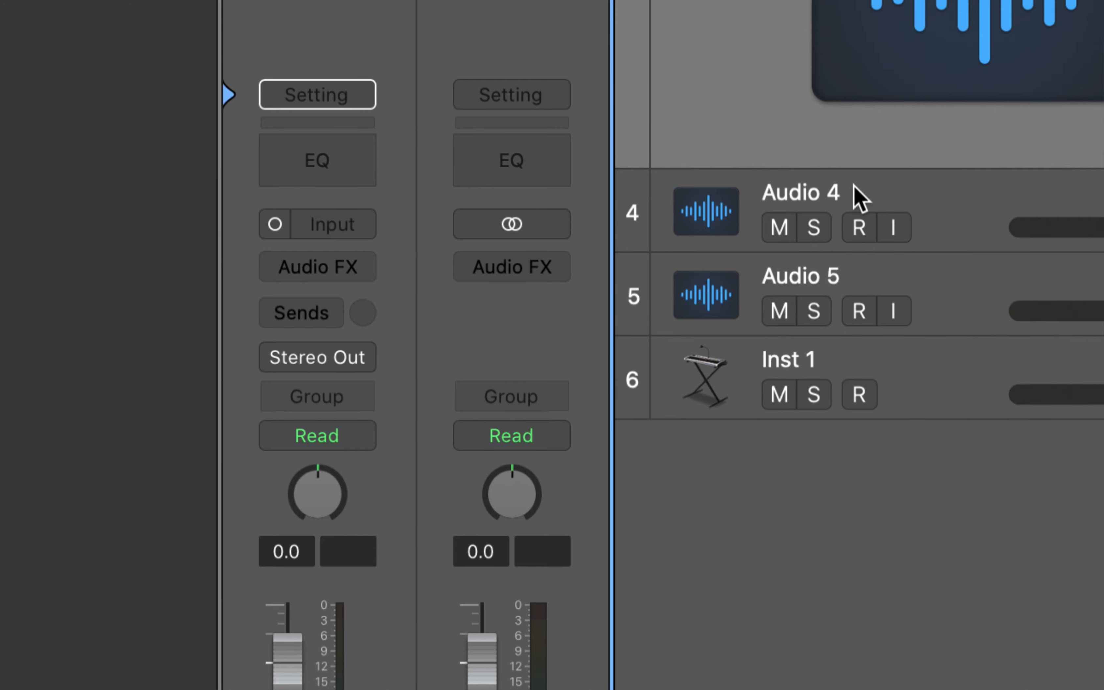
left_click(858, 197)
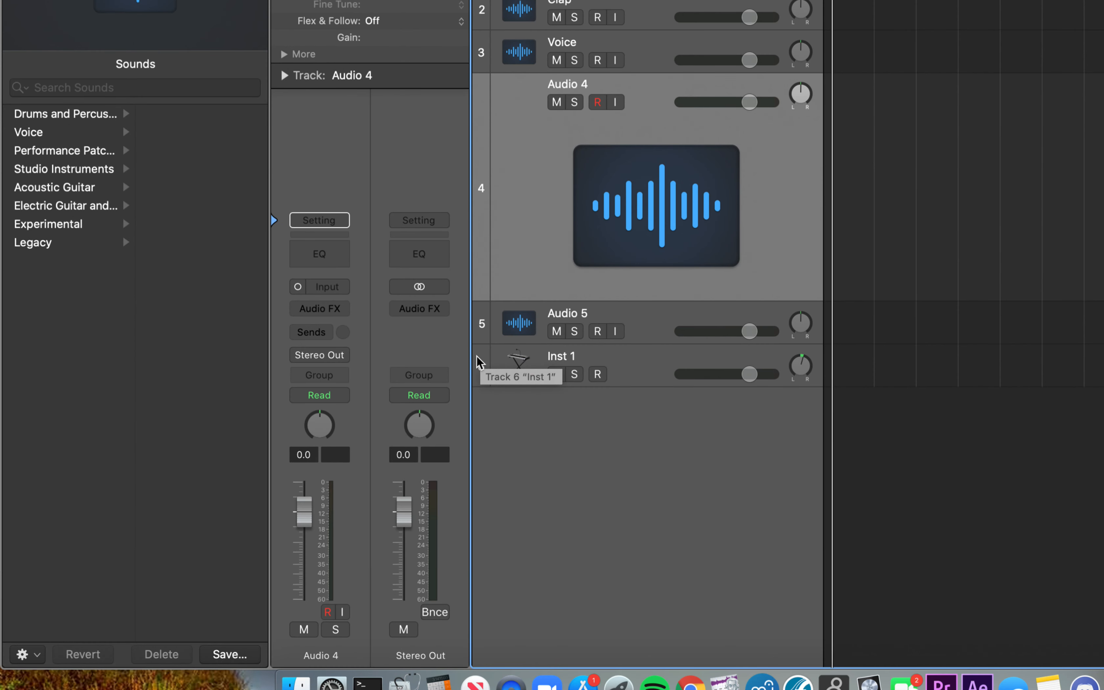
left_click(584, 314)
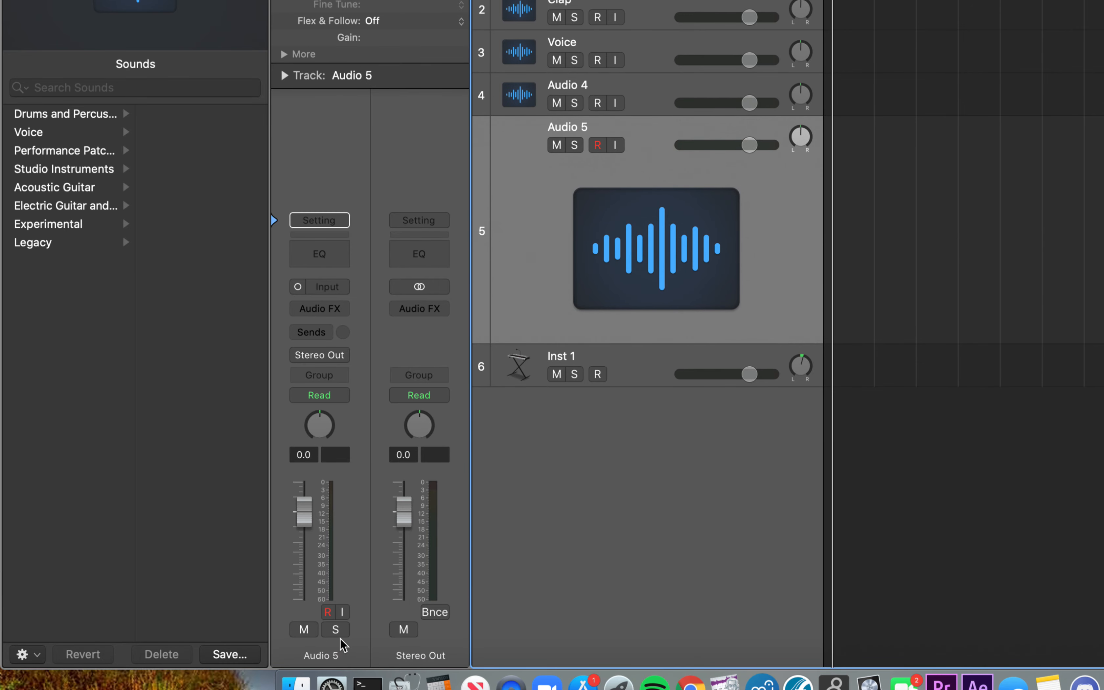
left_click(628, 373)
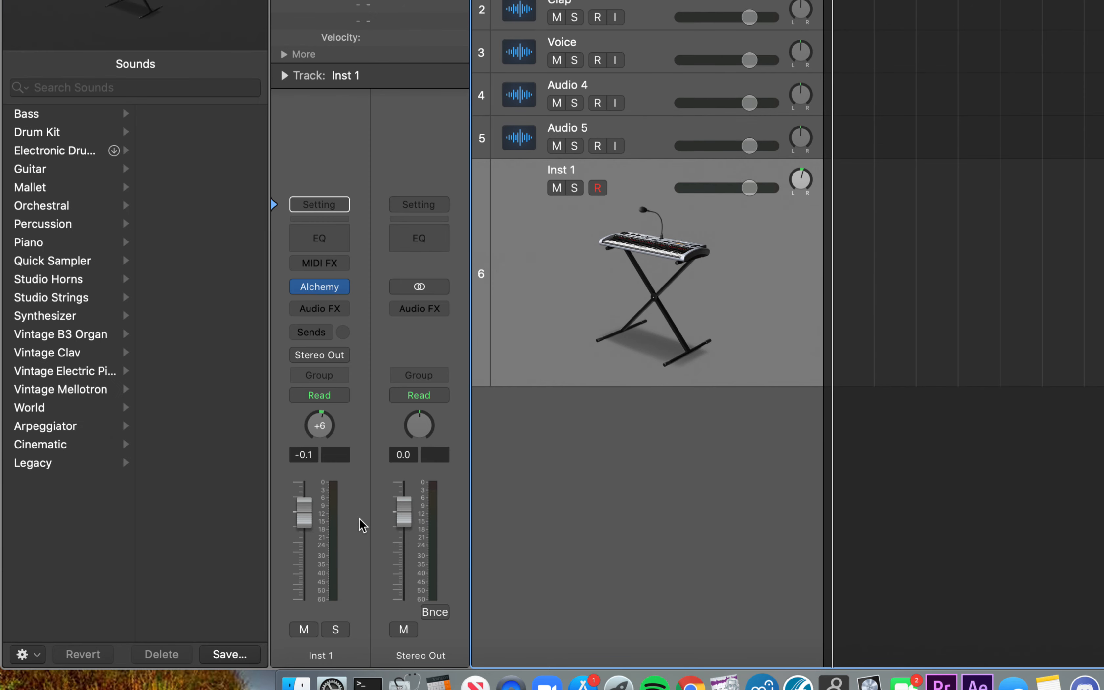
mouse_move(334, 289)
left_click(652, 130)
left_click(652, 106)
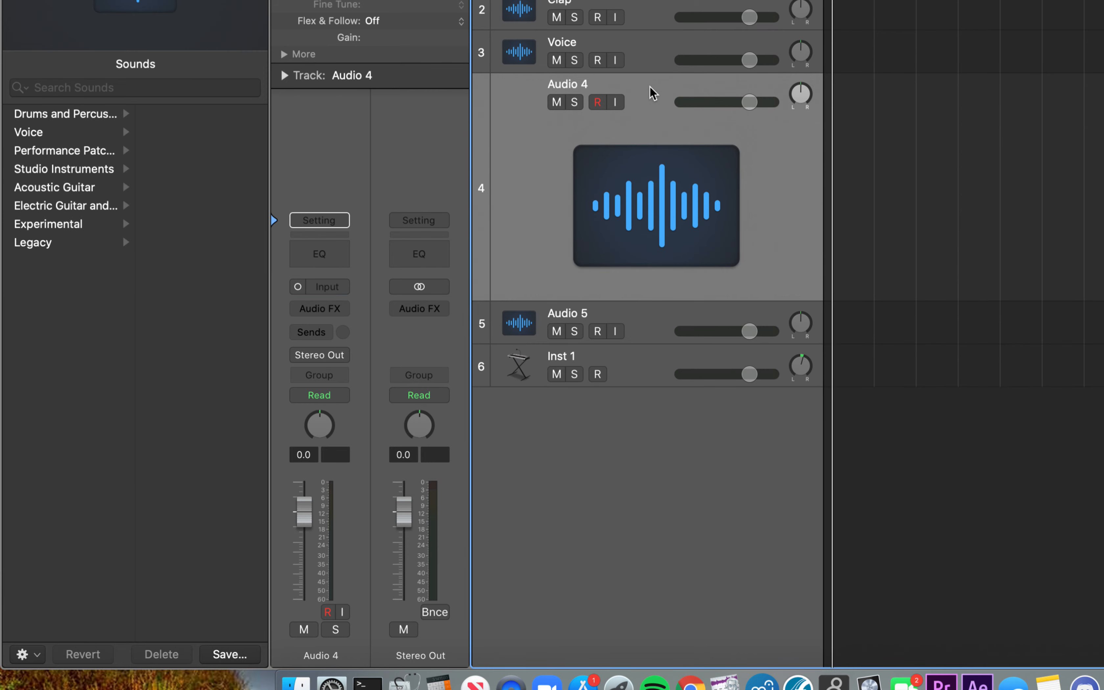
- Add the Delay Designer effect from the Delay category to the Voice track's channel strip
left_click(651, 64)
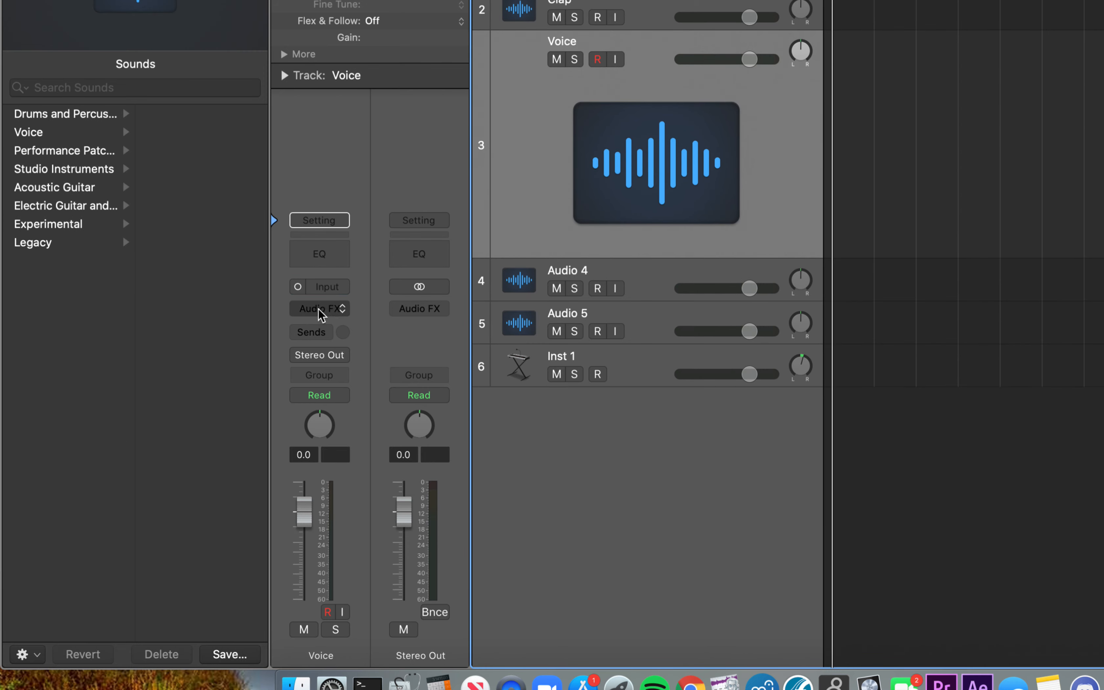
left_click(338, 309)
mouse_move(338, 426)
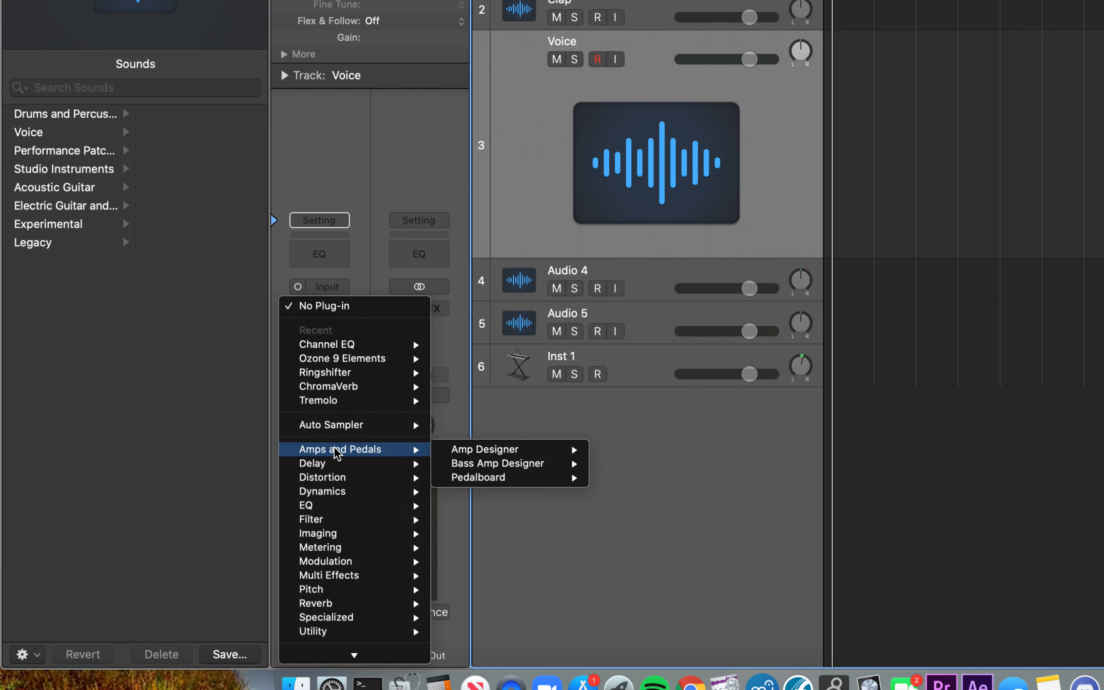
key("Escape")
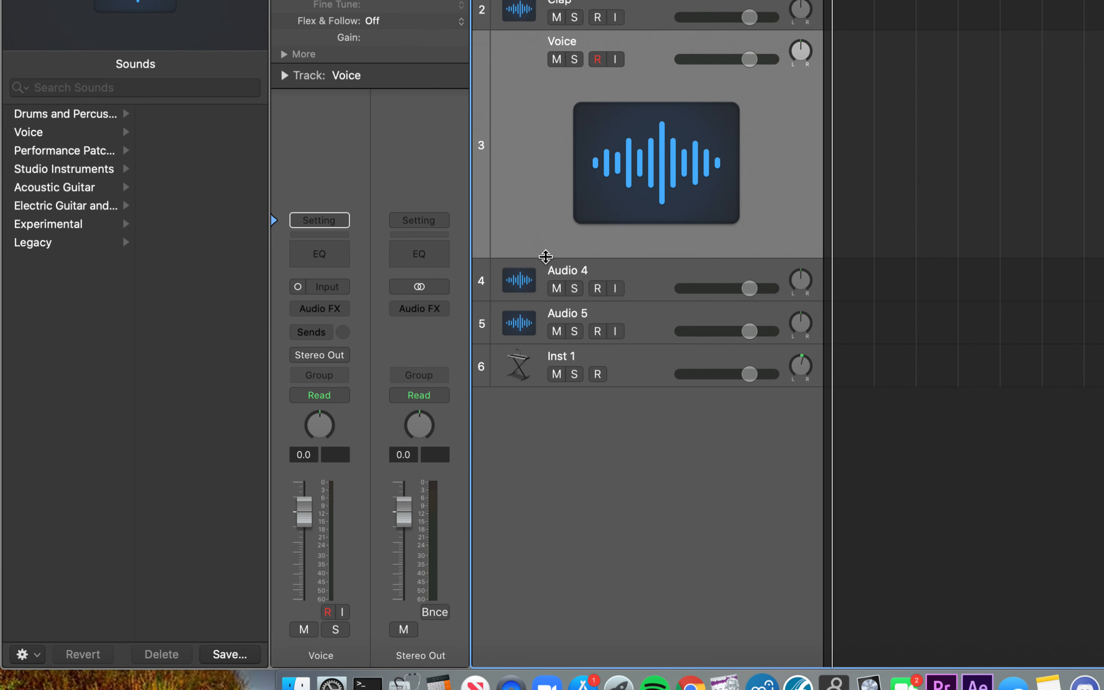
left_click(328, 307)
mouse_move(340, 463)
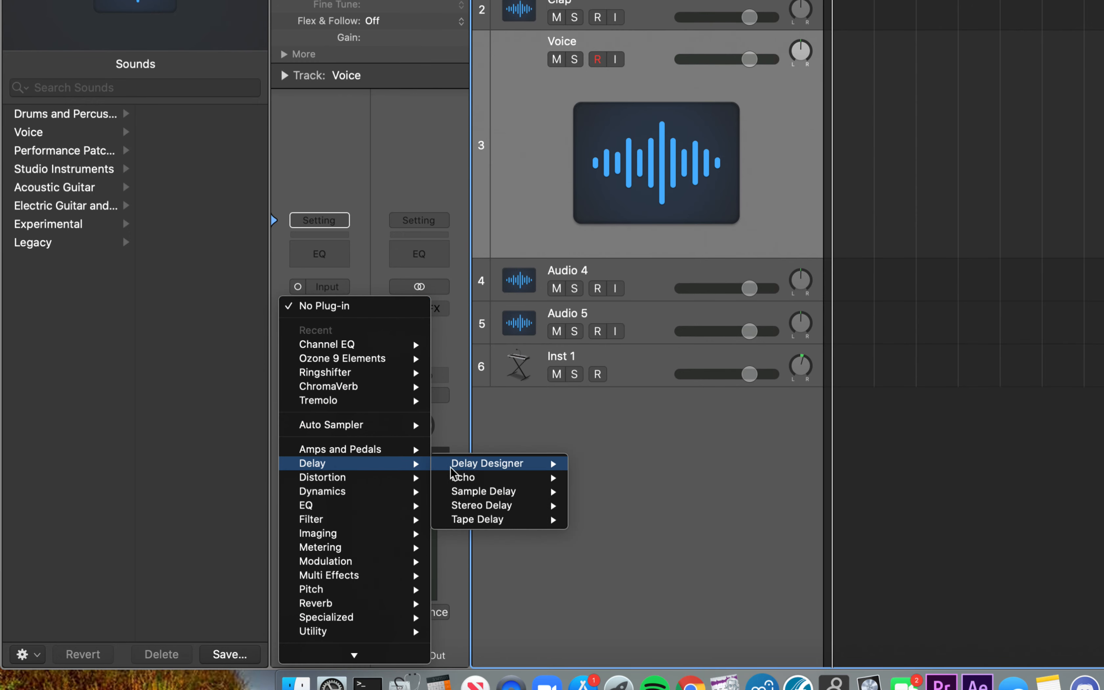
mouse_move(555, 464)
left_click(652, 464)
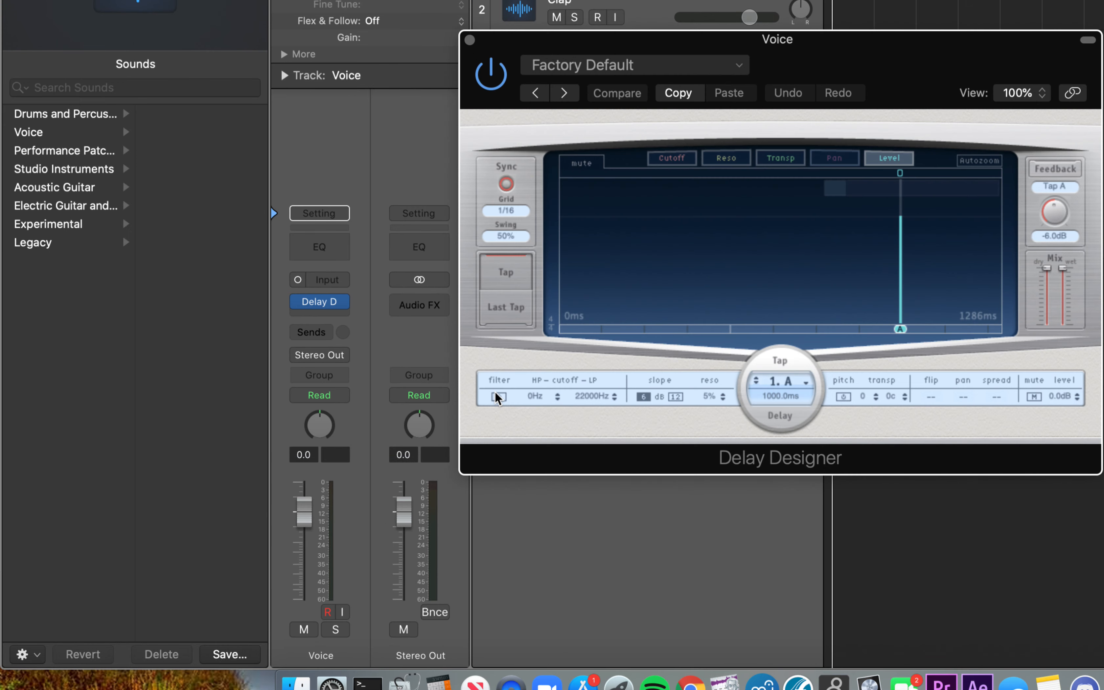
- Close the Delay Designer window and add the AutoFilter effect from the Filter category to the Audio 4 track, closing its window
left_click(470, 40)
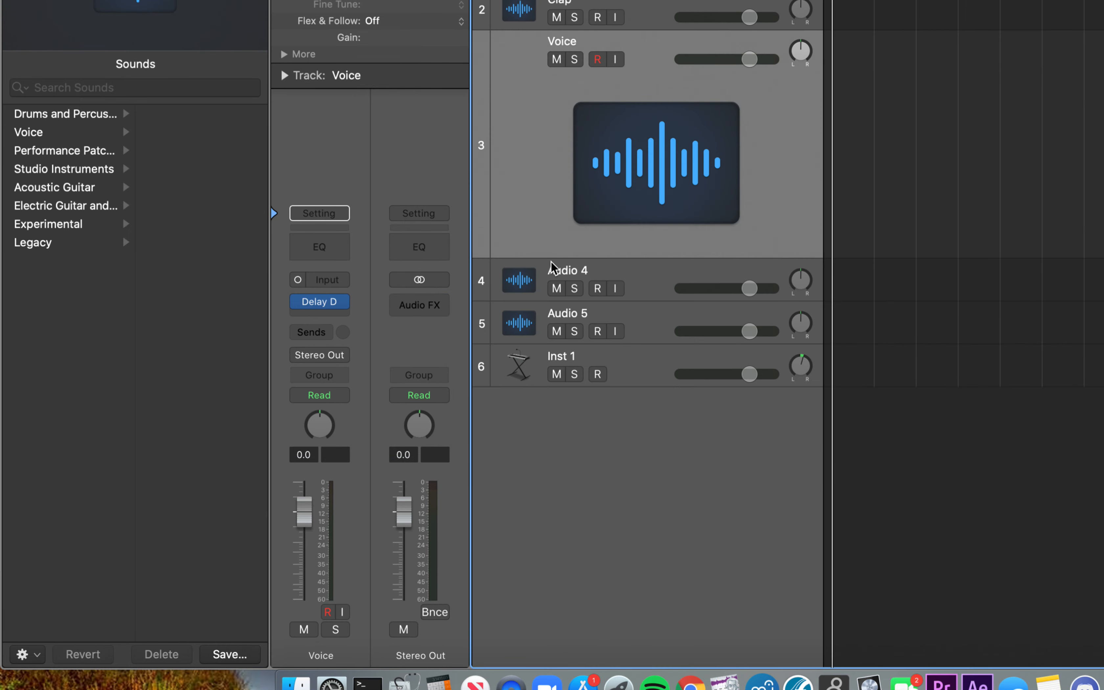
left_click(639, 268)
left_click(349, 314)
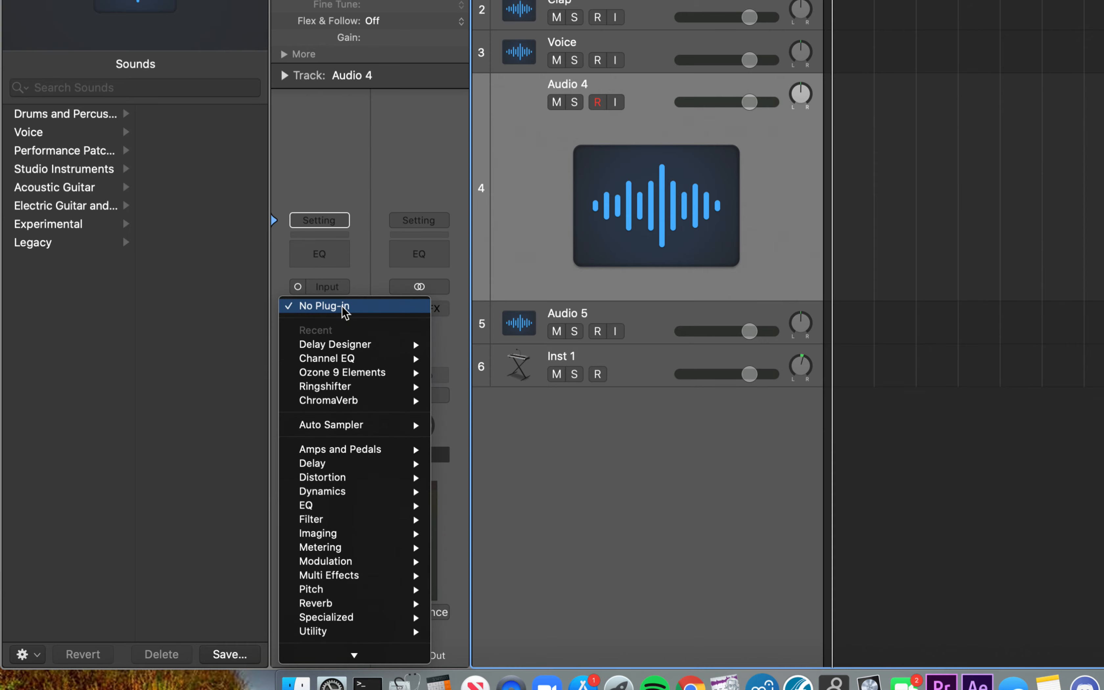
mouse_move(362, 521)
left_click(476, 519)
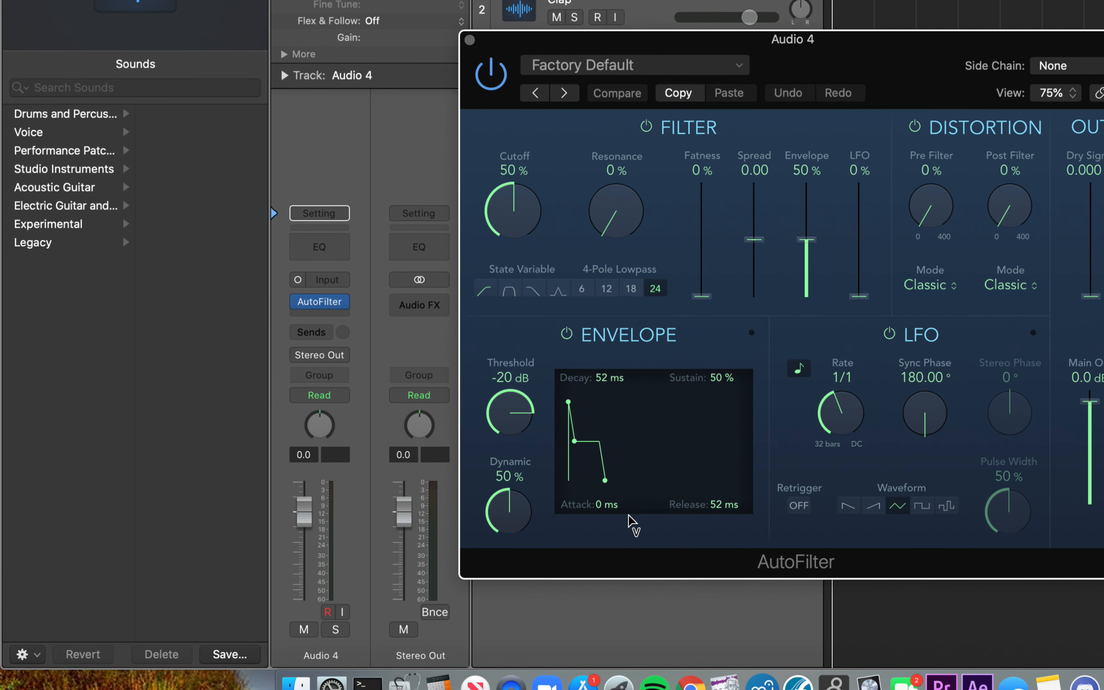
left_click(468, 37)
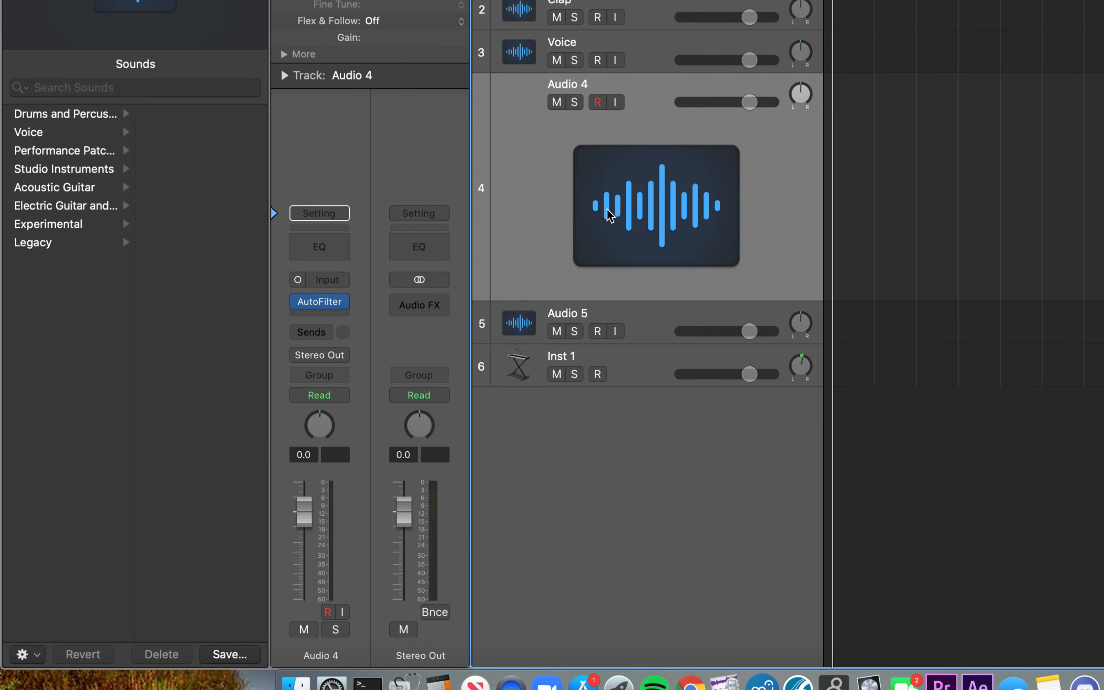
- Compare the effects on the Voice and Audio 4 channel strips, and view the channel strip setting options for Audio 4
left_click(651, 58)
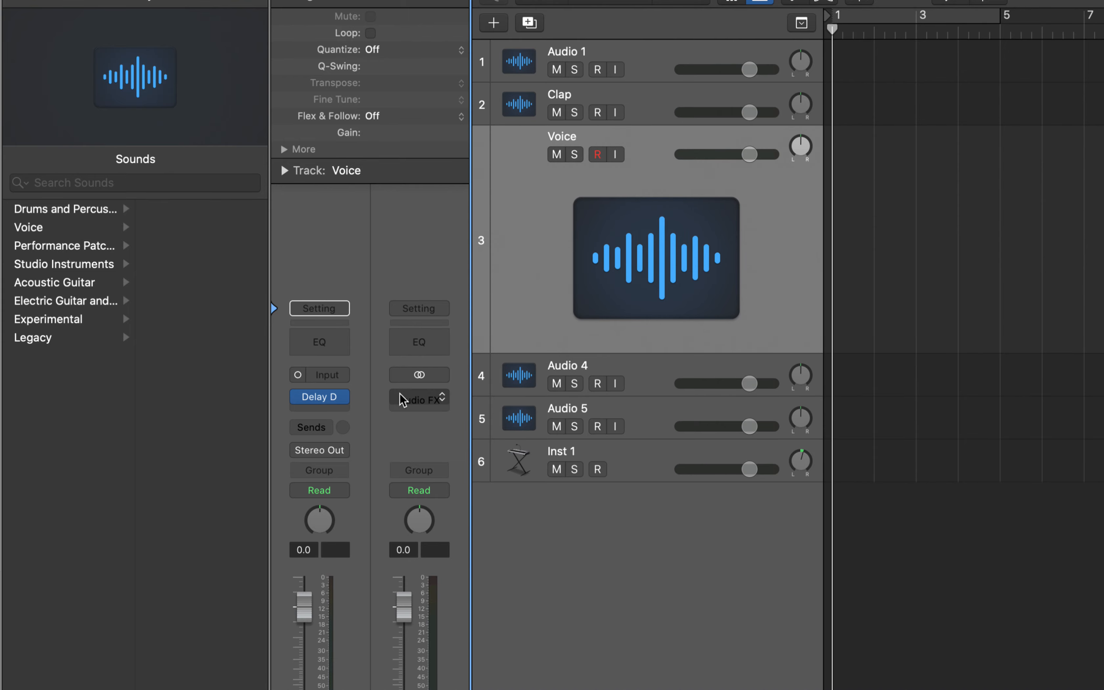
left_click(653, 368)
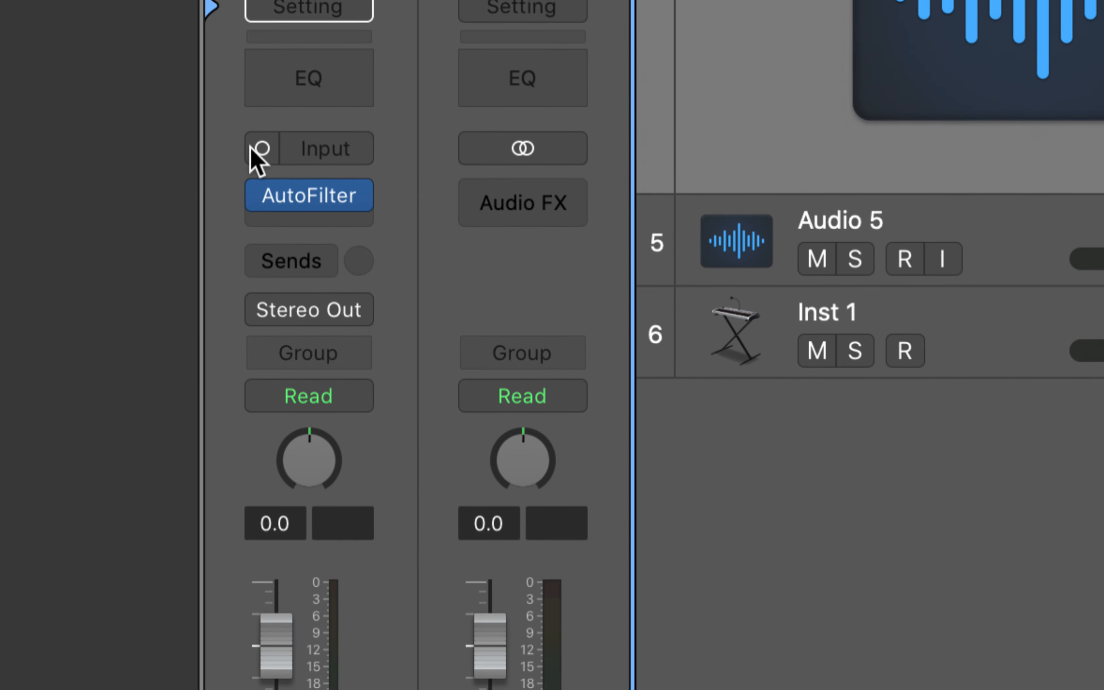
left_click(363, 8)
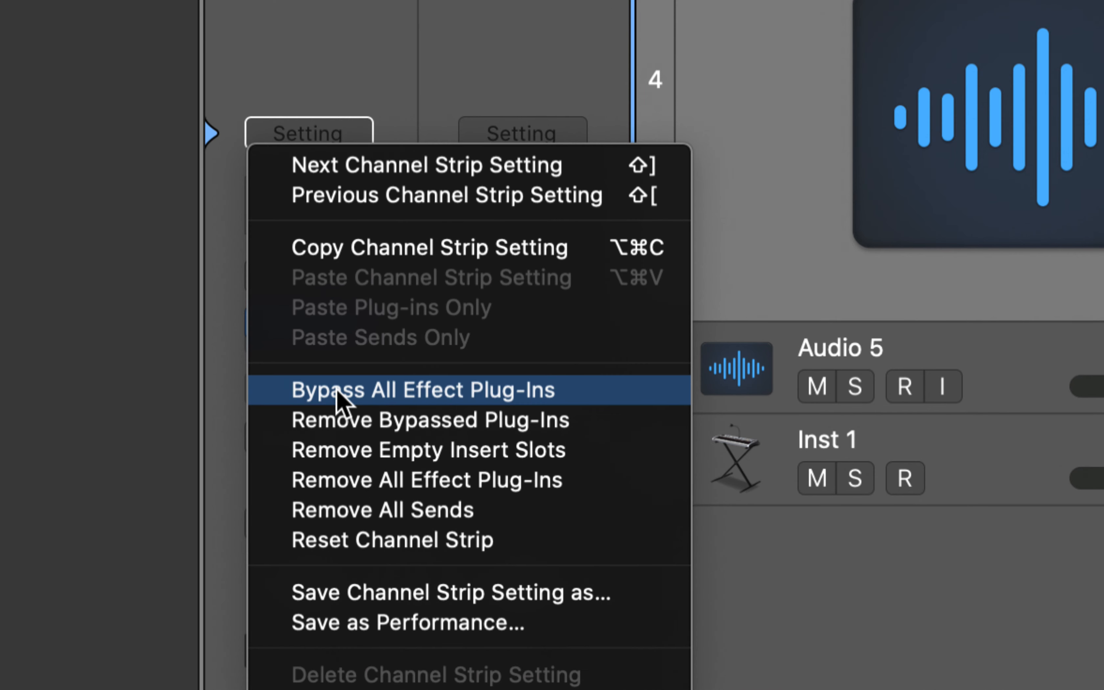
left_click(222, 360)
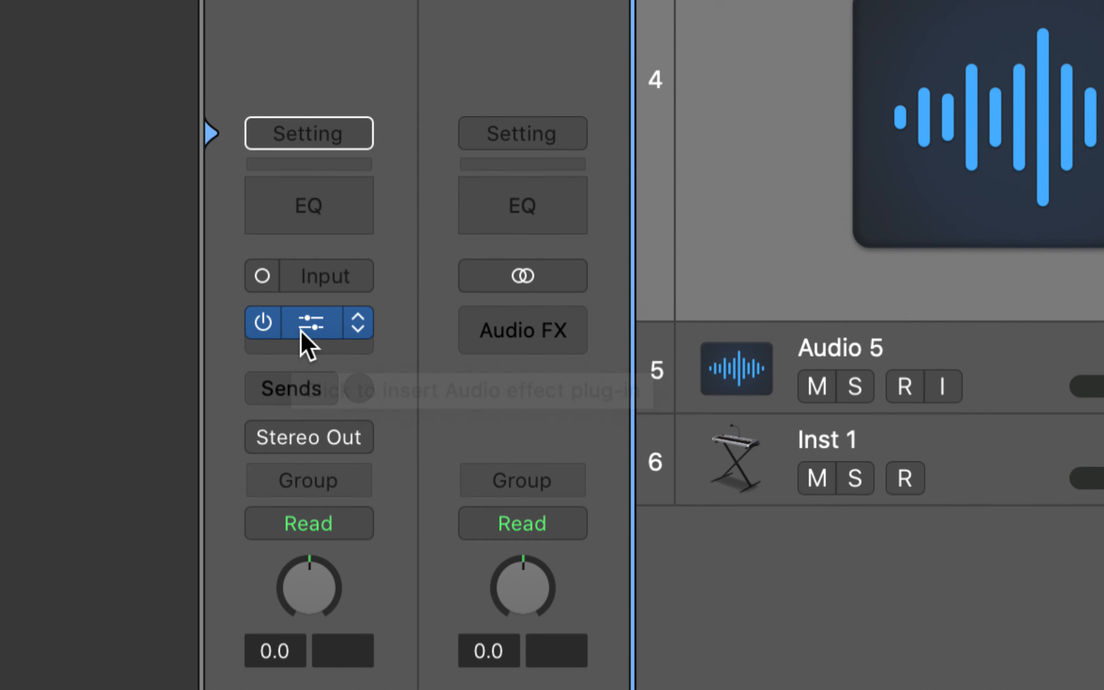
- Add a Channel EQ to Audio 4, place it above AutoFilter in the effect chain, and close the open plug-in window
left_click(313, 214)
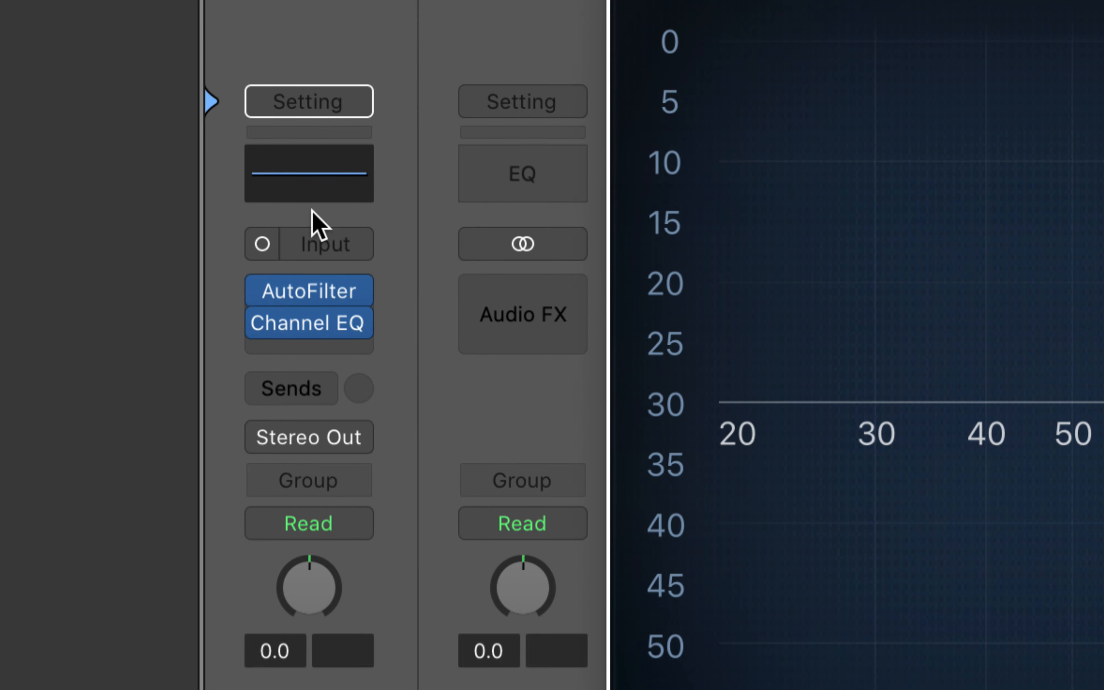
left_click_drag(309, 320, 311, 296)
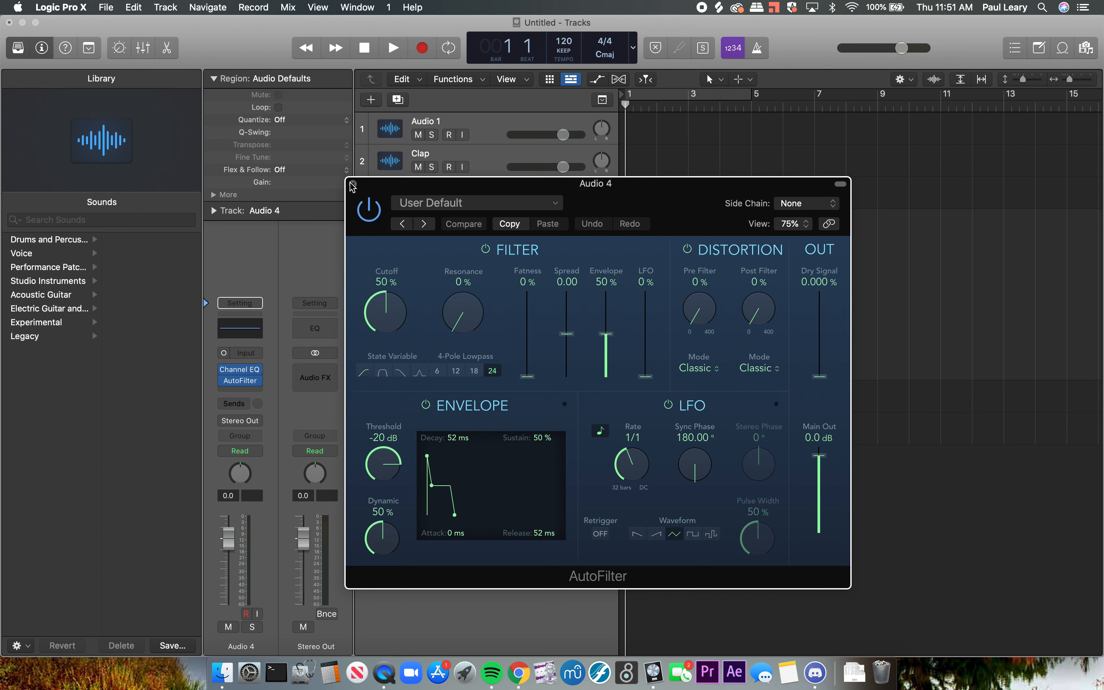
left_click(352, 184)
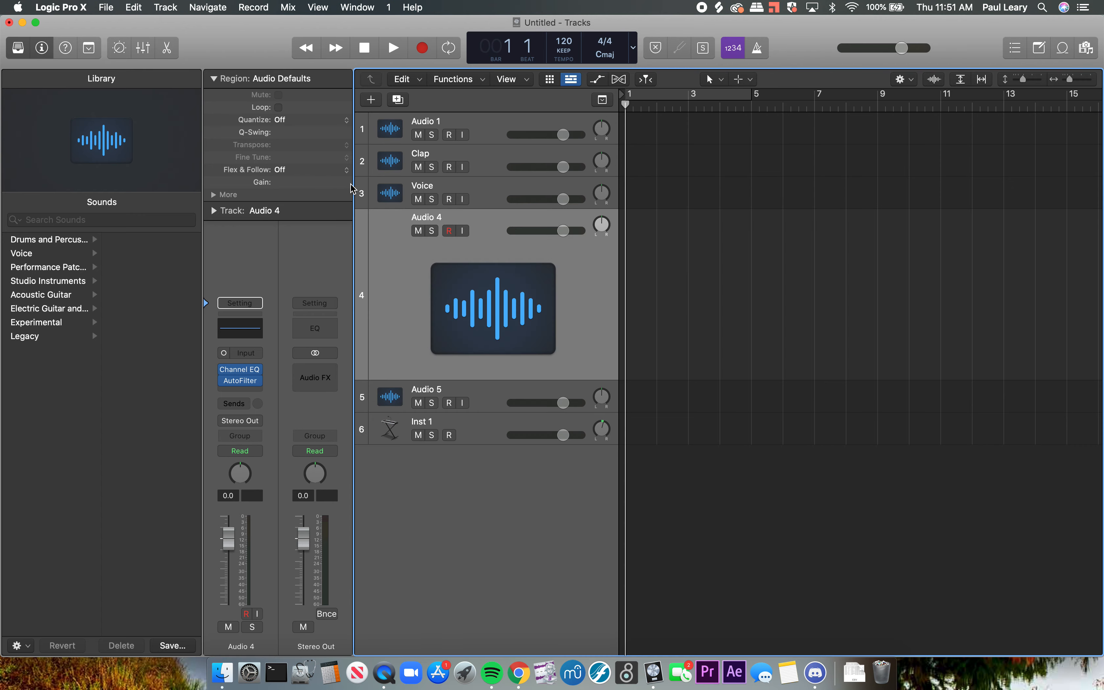
- Shape Audio 4's Channel EQ with a cut of about 5.7 dB at 470 Hz and a boost of about 5.9 dB at 1650 Hz
left_click(240, 370)
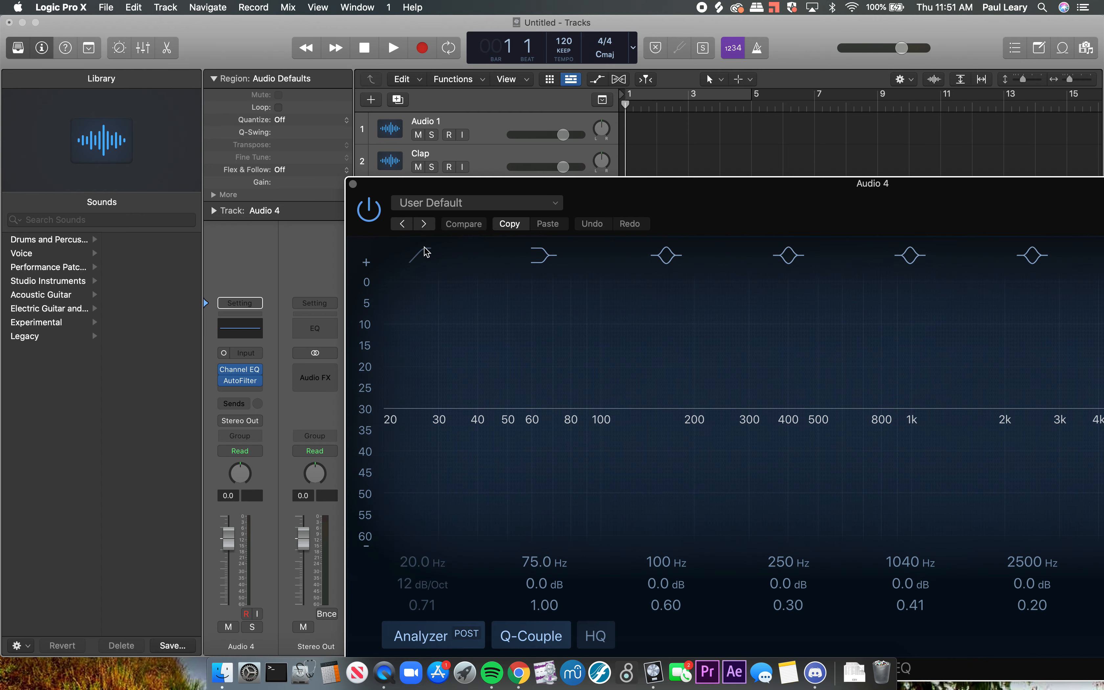
left_click_drag(554, 192, 210, 99)
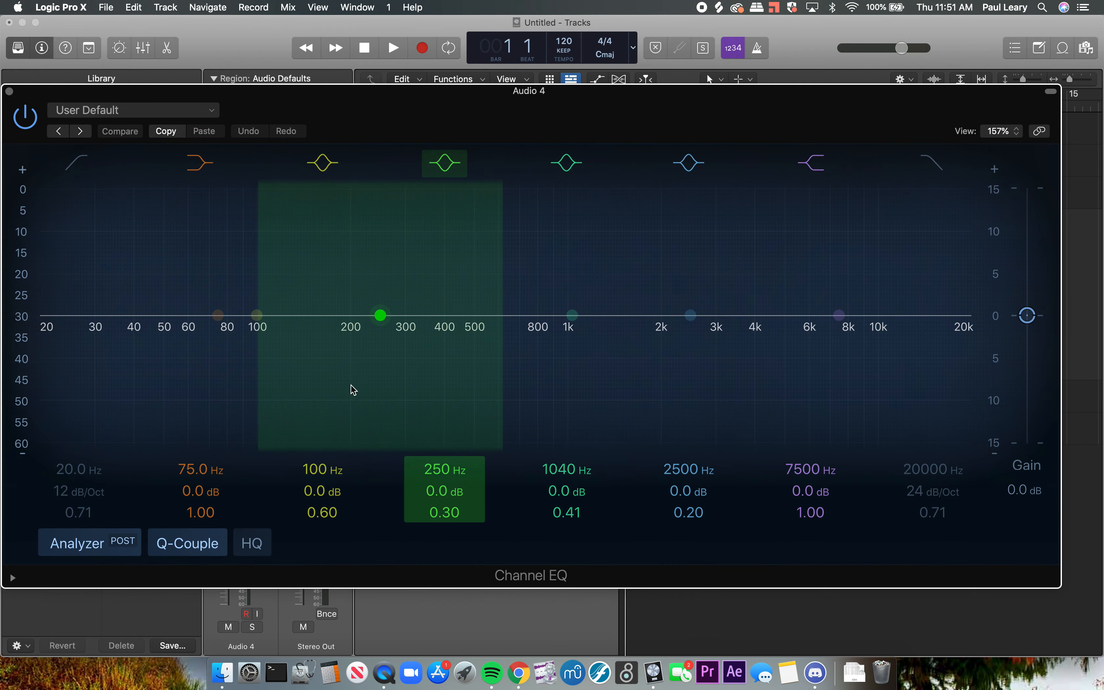
left_click_drag(381, 325, 466, 377)
left_click_drag(576, 304, 638, 252)
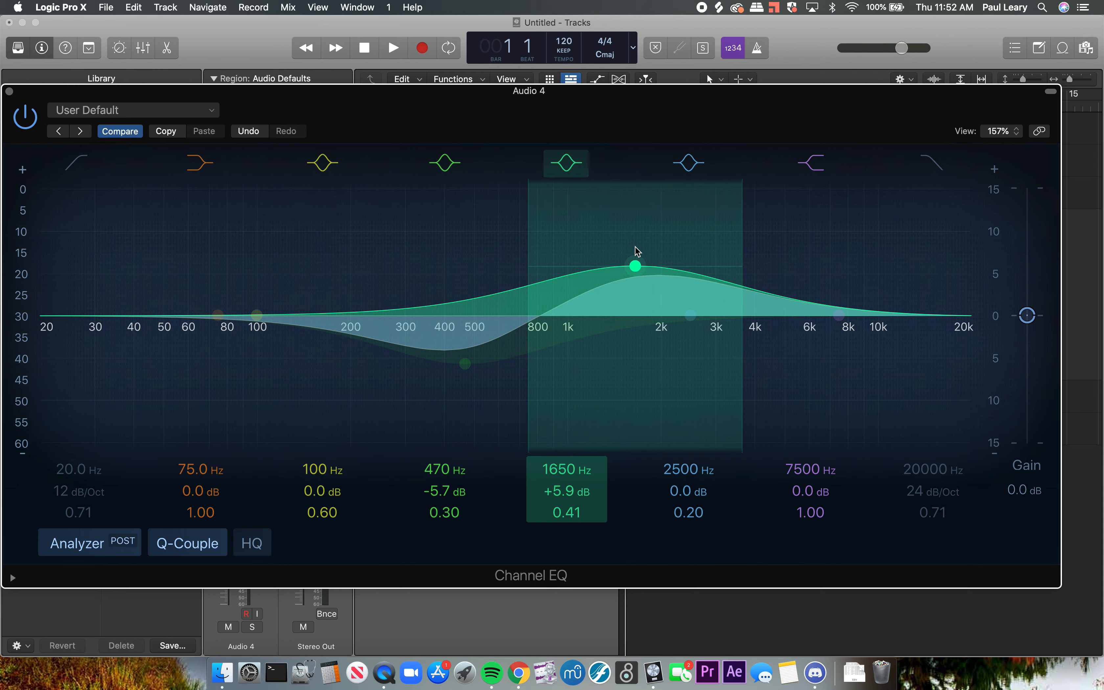
left_click(9, 92)
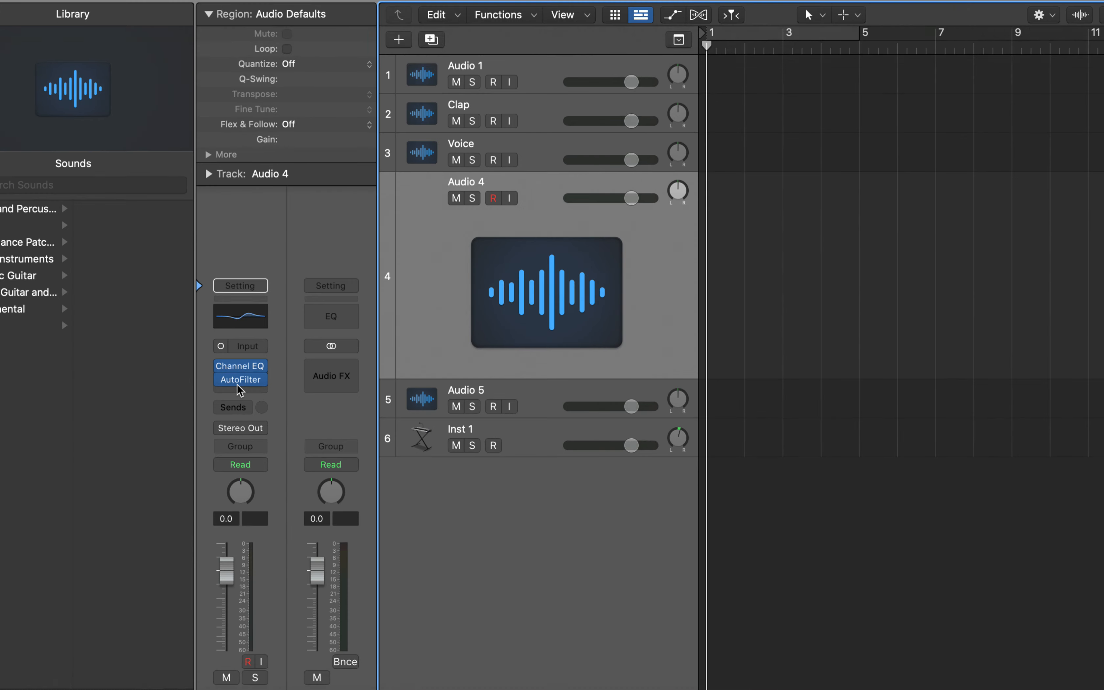
- Look through the plug-in choices for the empty audio effect slot below AutoFilter on Audio 4, leaving the slot empty
mouse_move(237, 383)
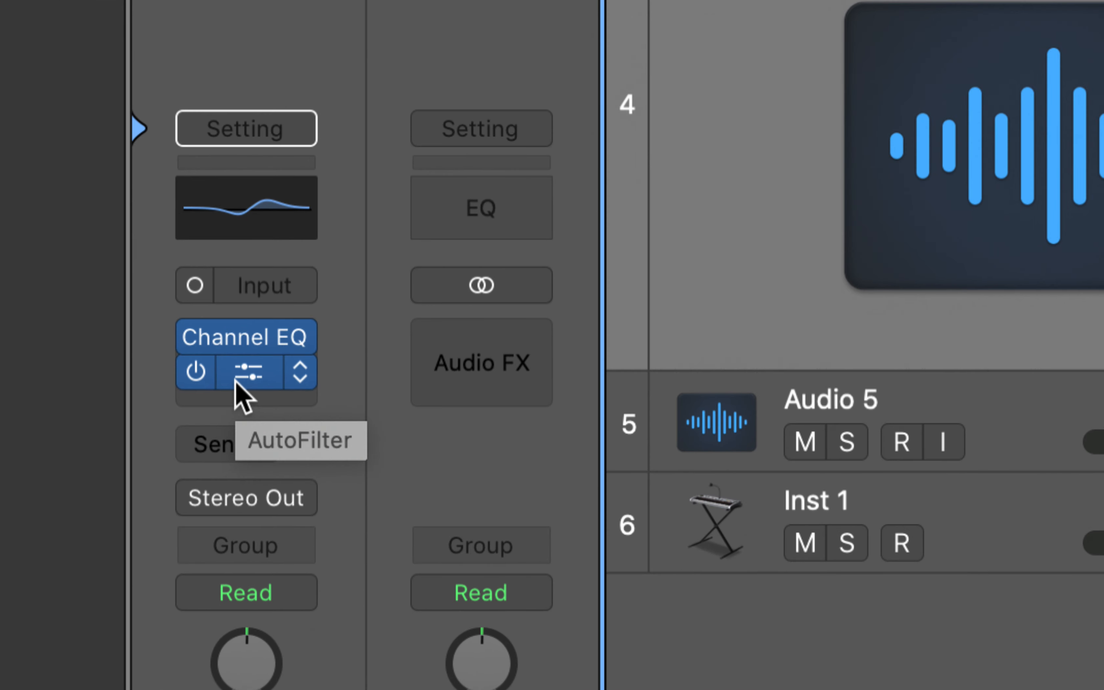
left_click(242, 396)
mouse_move(247, 487)
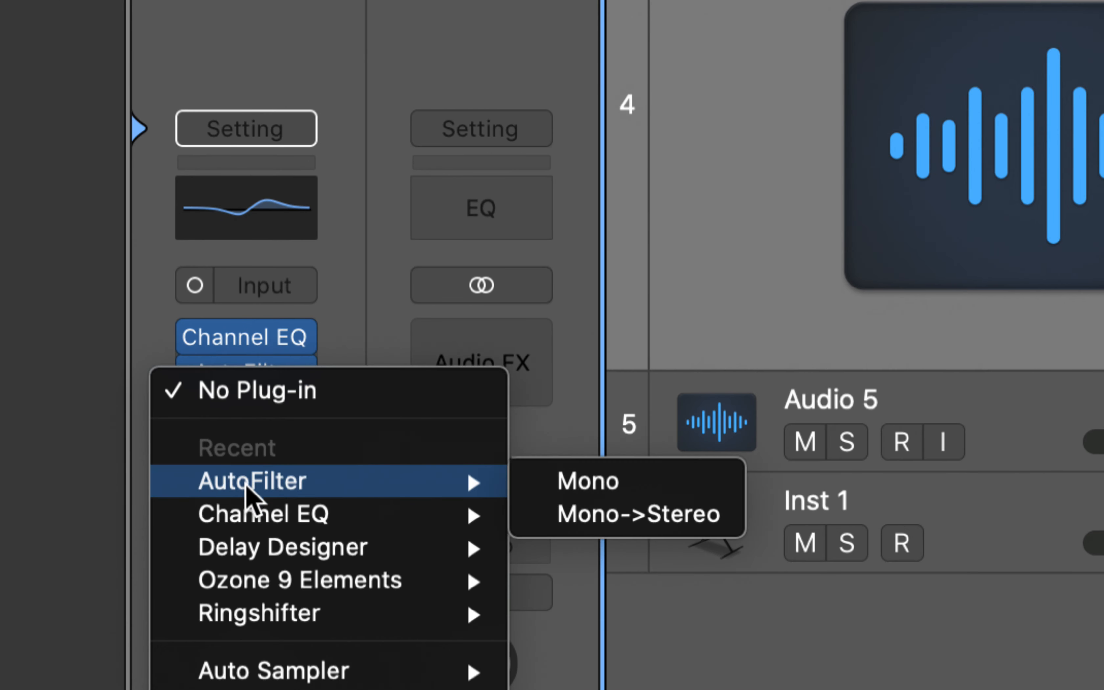
mouse_move(290, 514)
mouse_move(442, 541)
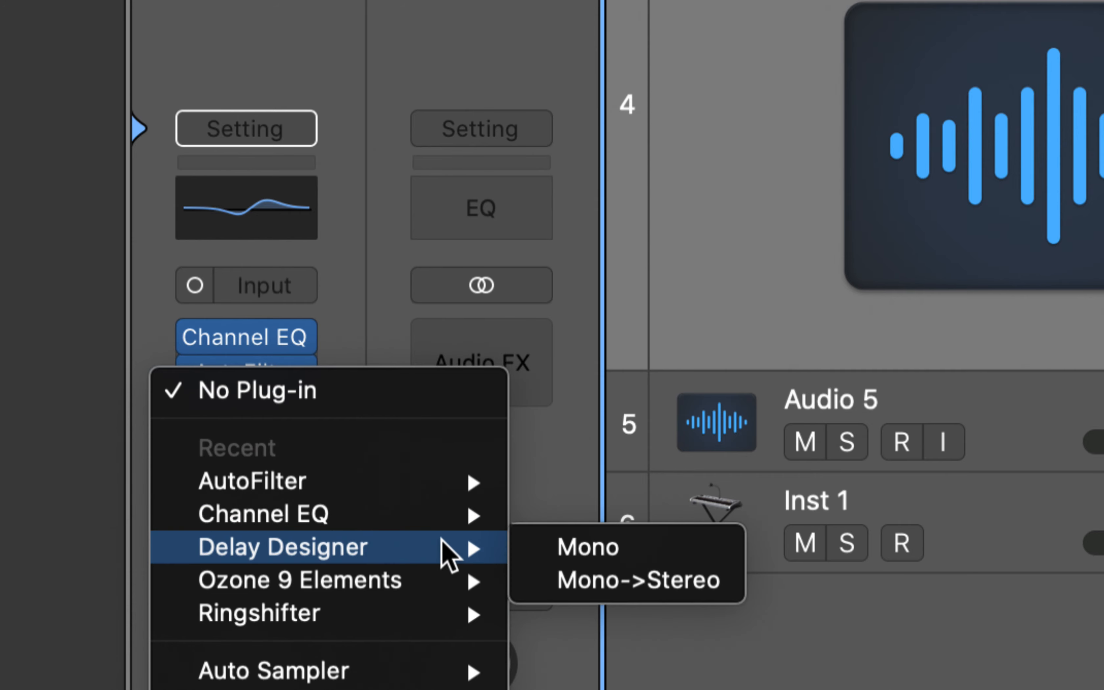
left_click(94, 459)
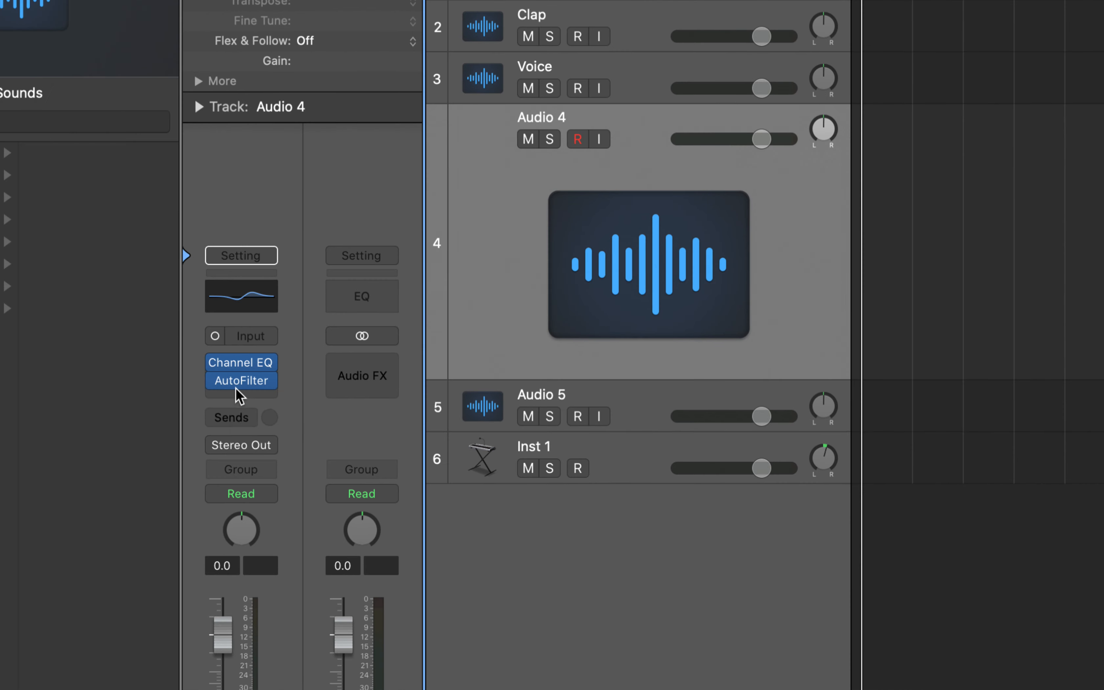
left_click(236, 392)
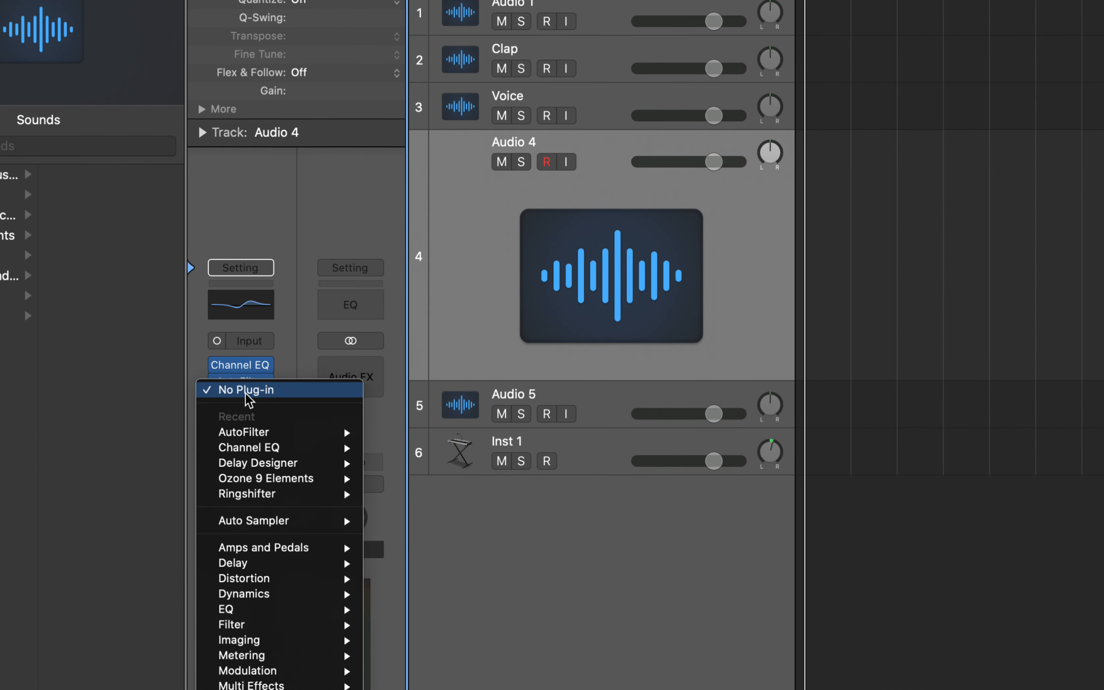
left_click(186, 439)
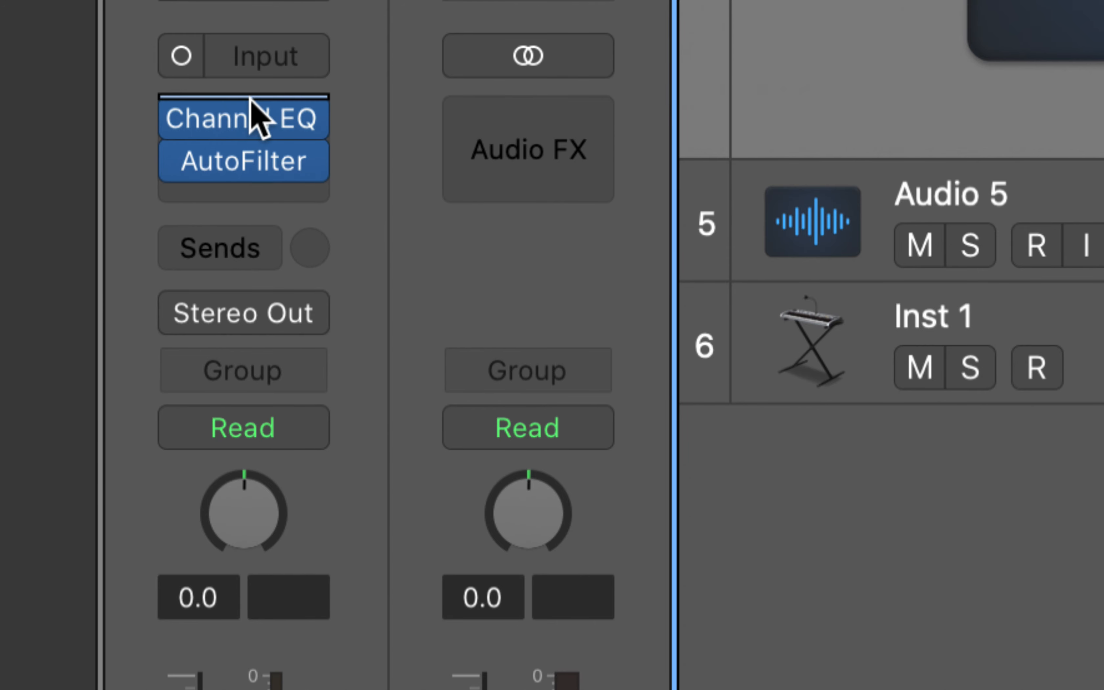
mouse_move(239, 121)
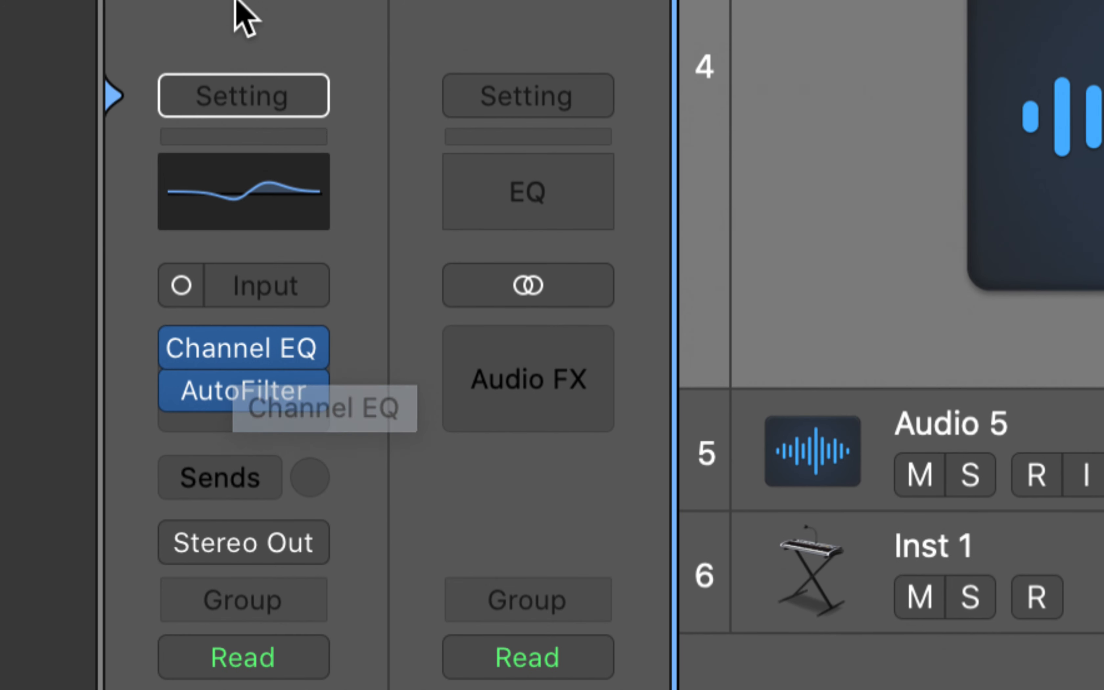
- Examine the input source options of the Audio 4 channel strip, leaving the selection at No Input
left_click(300, 288)
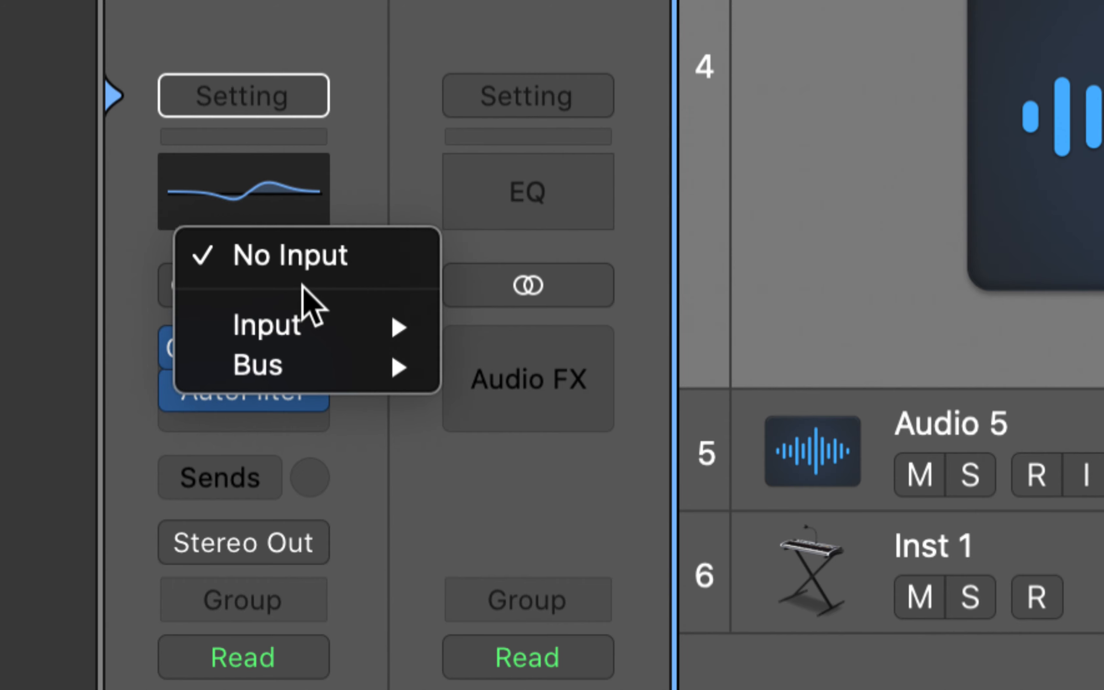
mouse_move(284, 316)
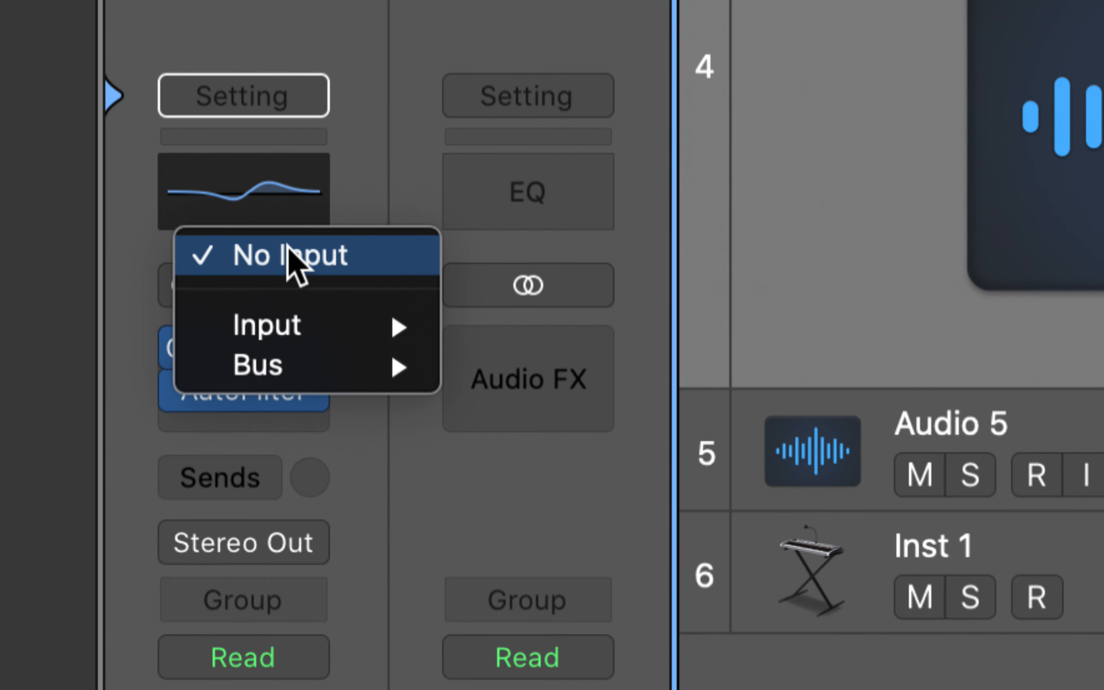
left_click(360, 194)
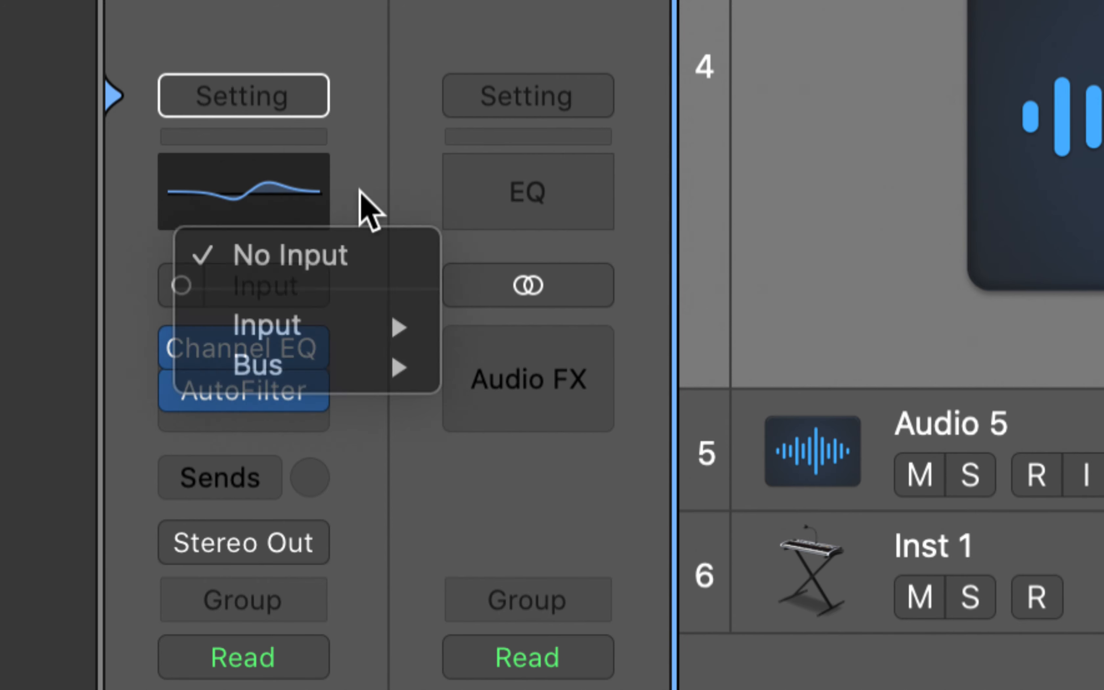
left_click(240, 285)
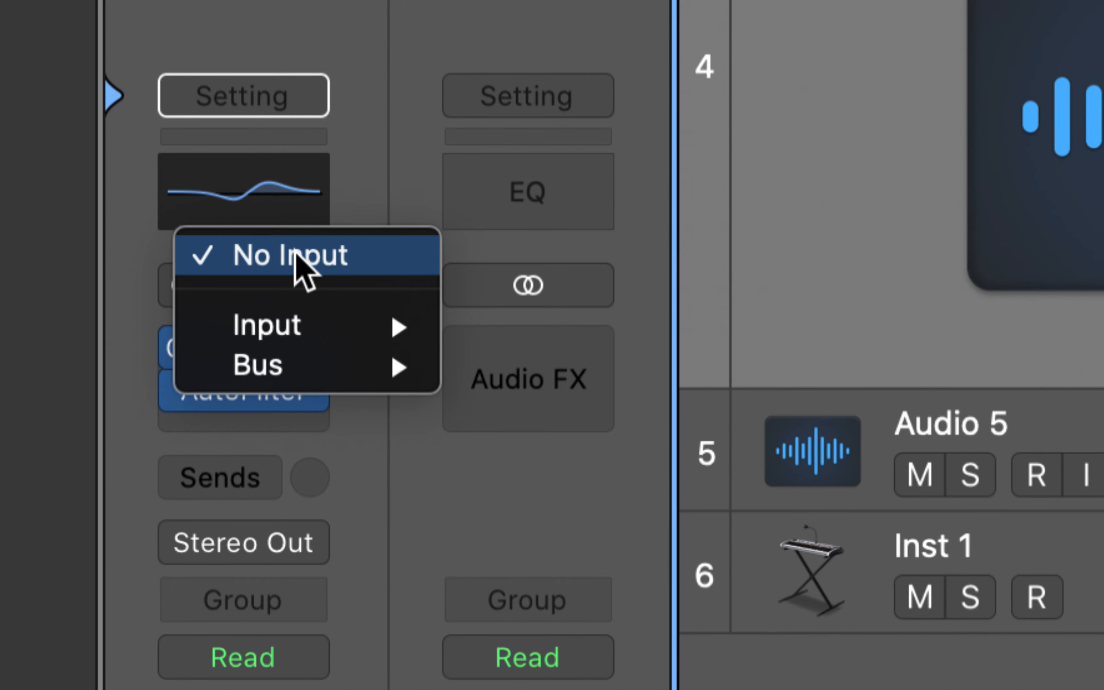
left_click(370, 222)
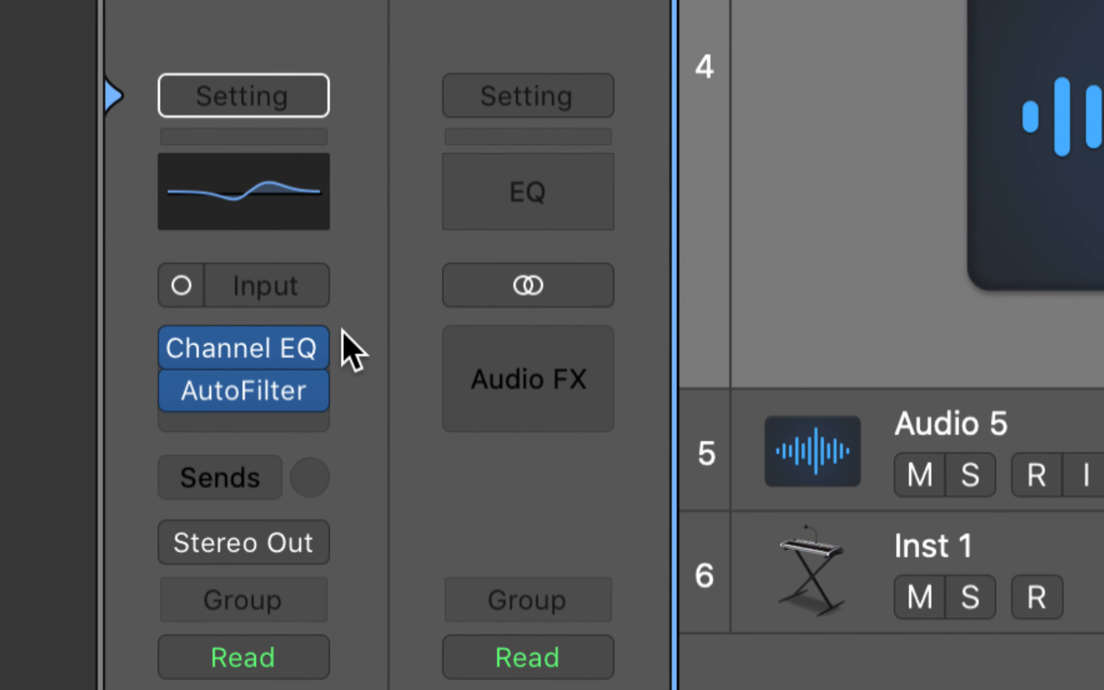
- Select Inst 1 to examine its MIDI FX and Alchemy instrument slots, and go back through Audio 5 to Audio 4
left_click(929, 566)
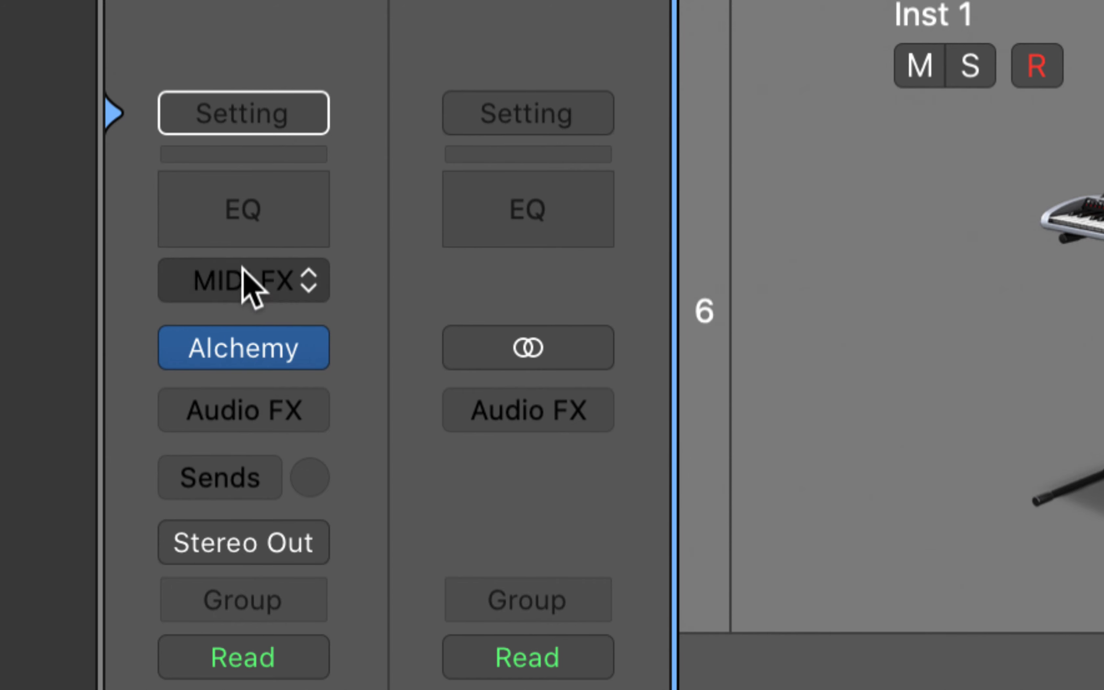
mouse_move(249, 352)
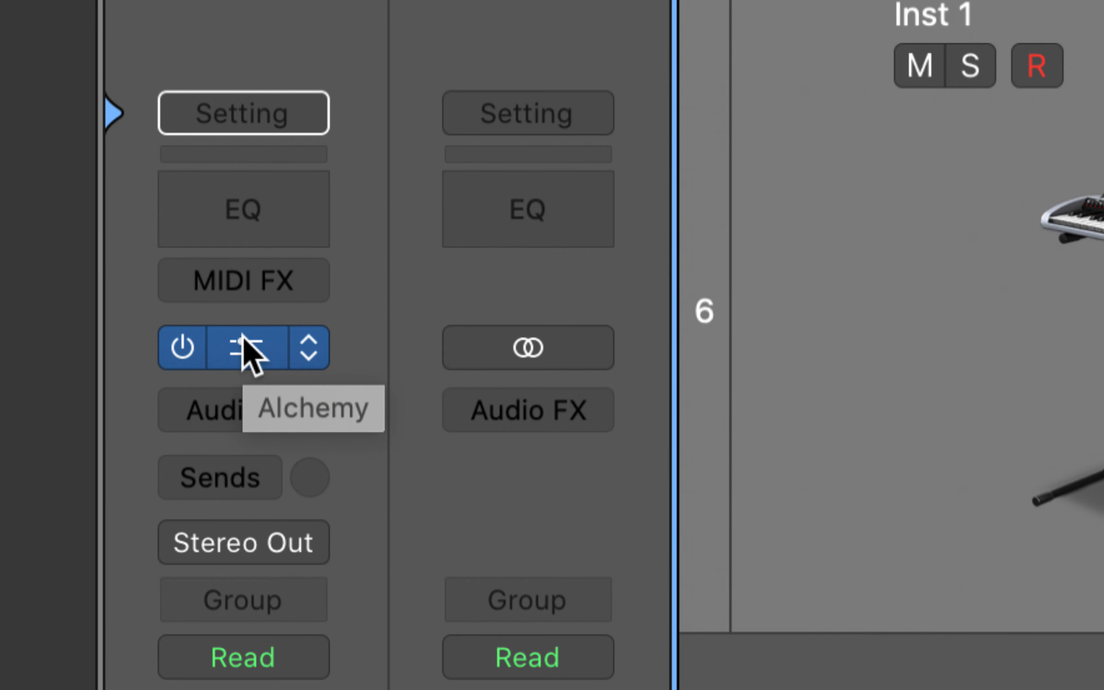
key("Up")
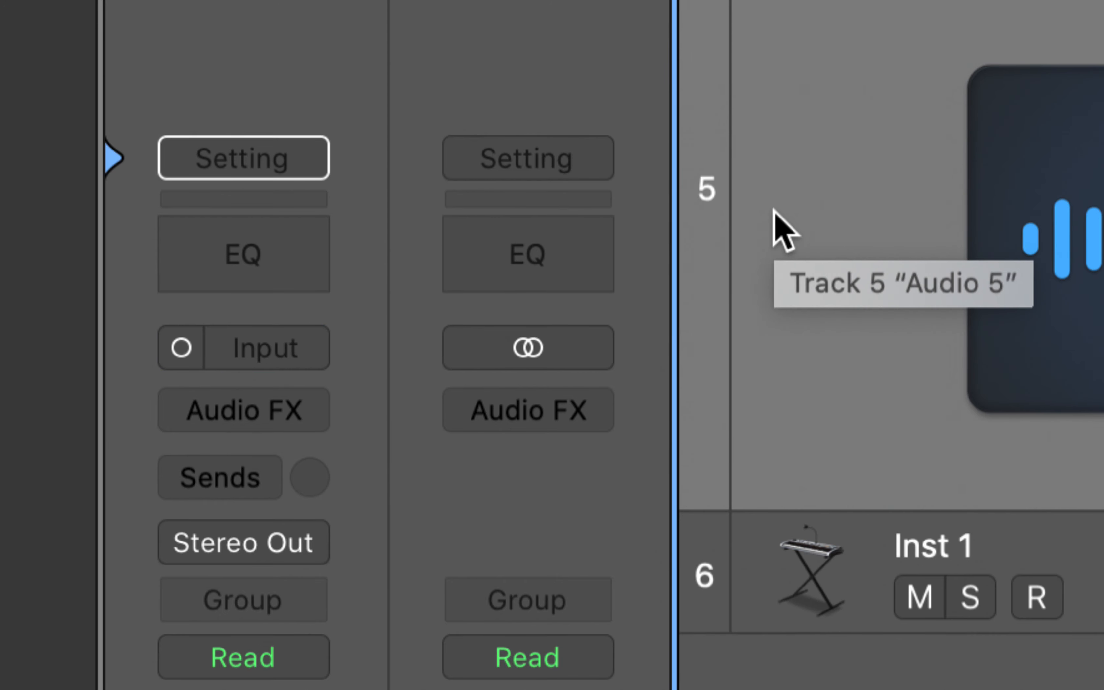
key("Up")
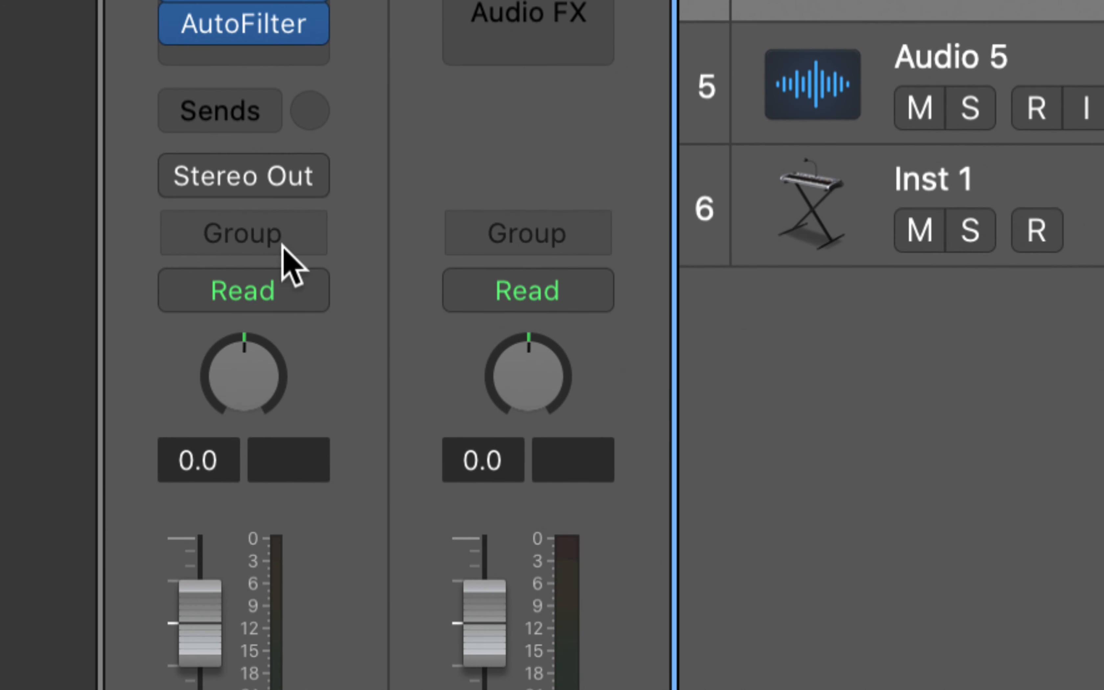
- Examine the send and output routing options of the Audio 4 channel strip, leaving No Send and Stereo Output selected
left_click(263, 103)
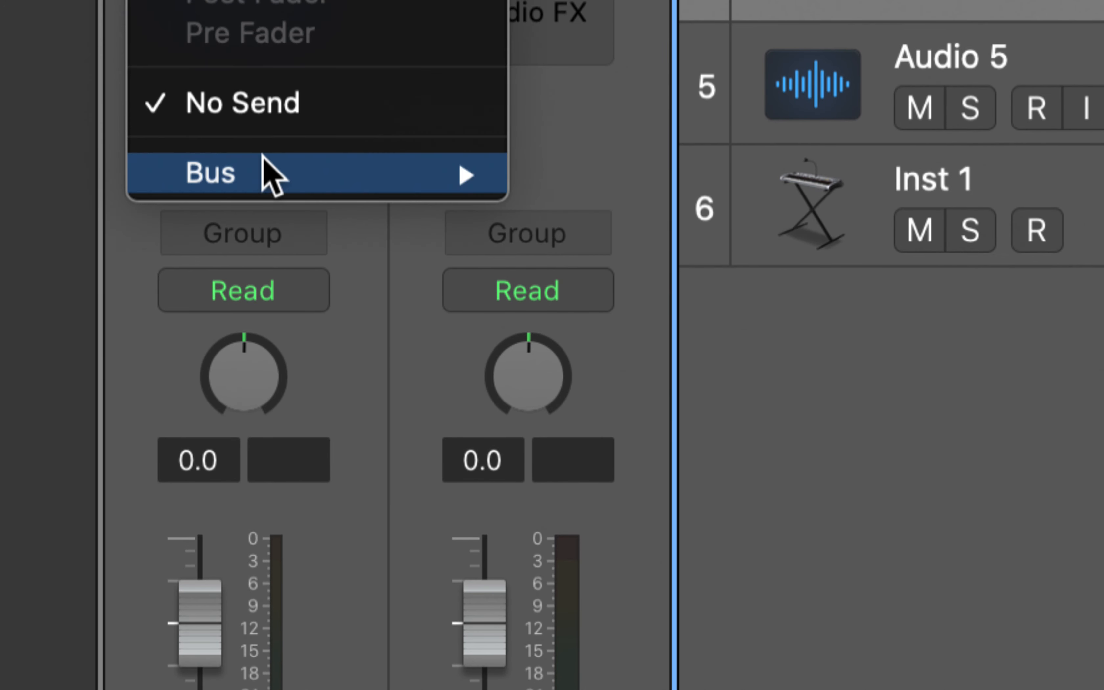
mouse_move(264, 168)
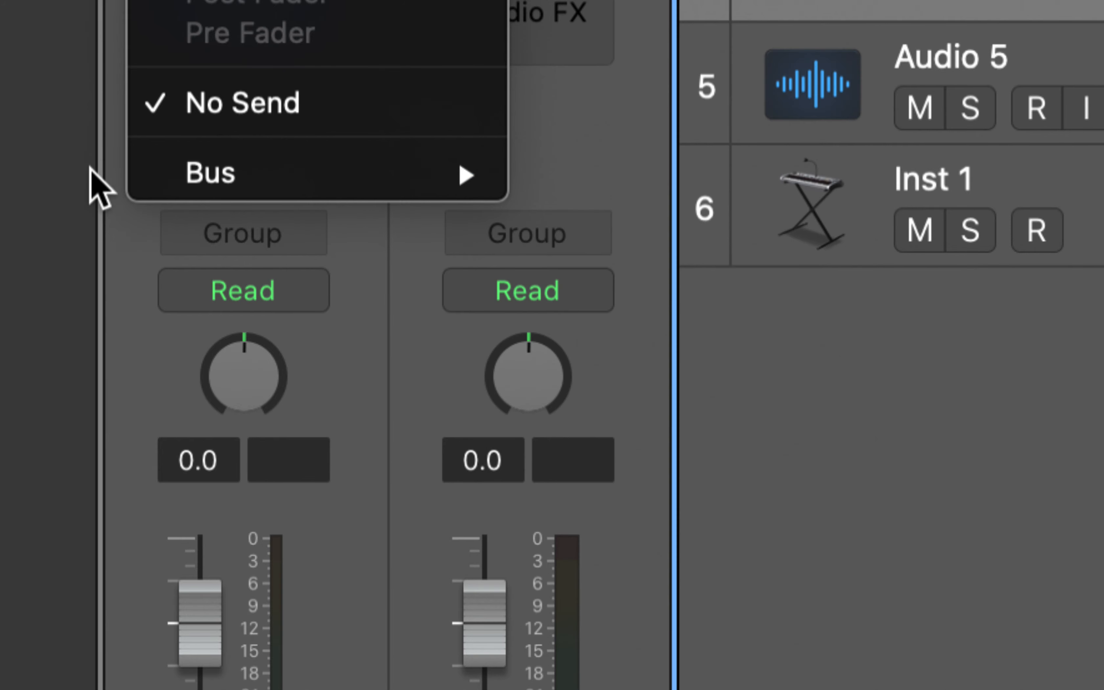
left_click(100, 193)
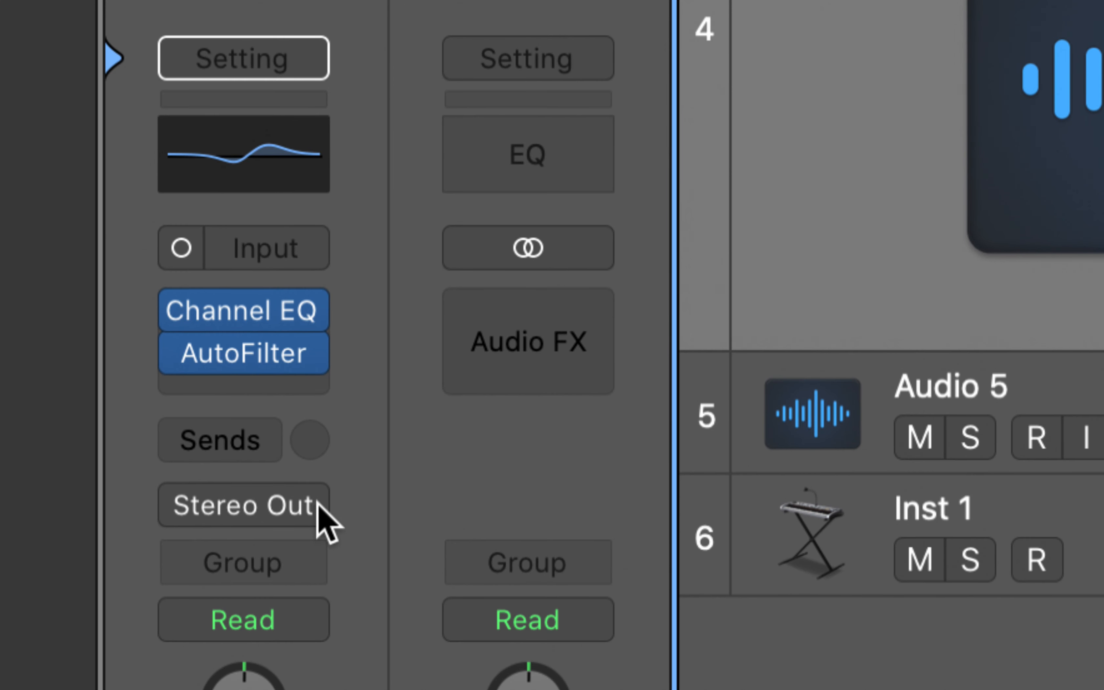
left_click(317, 681)
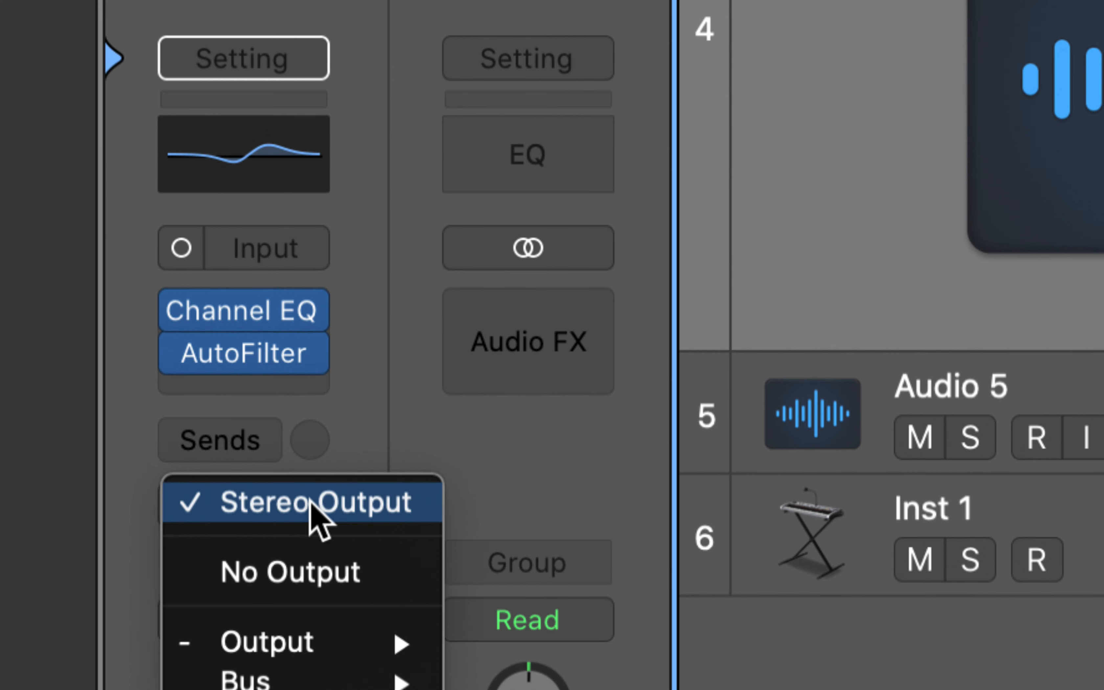
left_click(364, 393)
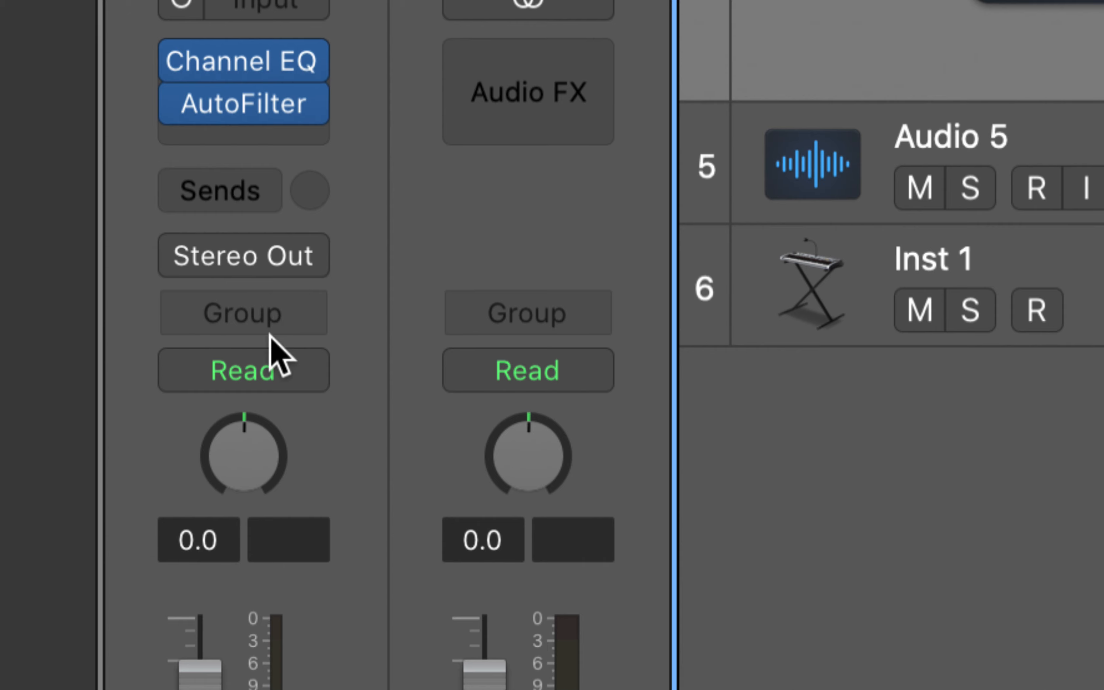
- Try the Touch automation mode on Audio 4, look over the other modes and return it to Read
left_click(243, 370)
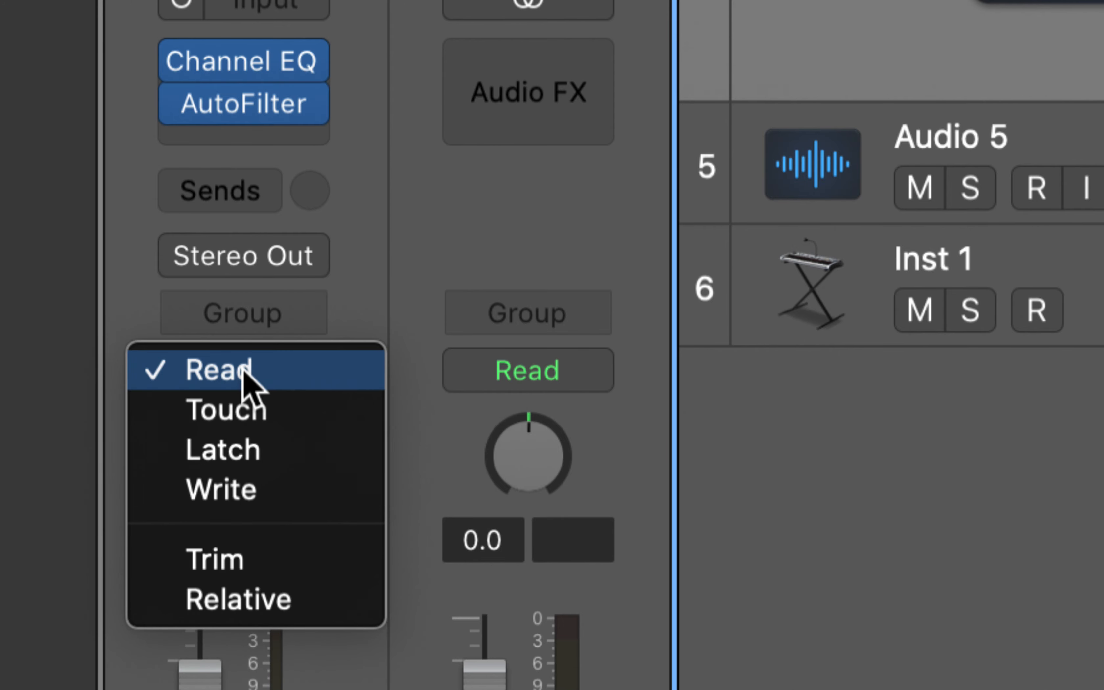
left_click(249, 410)
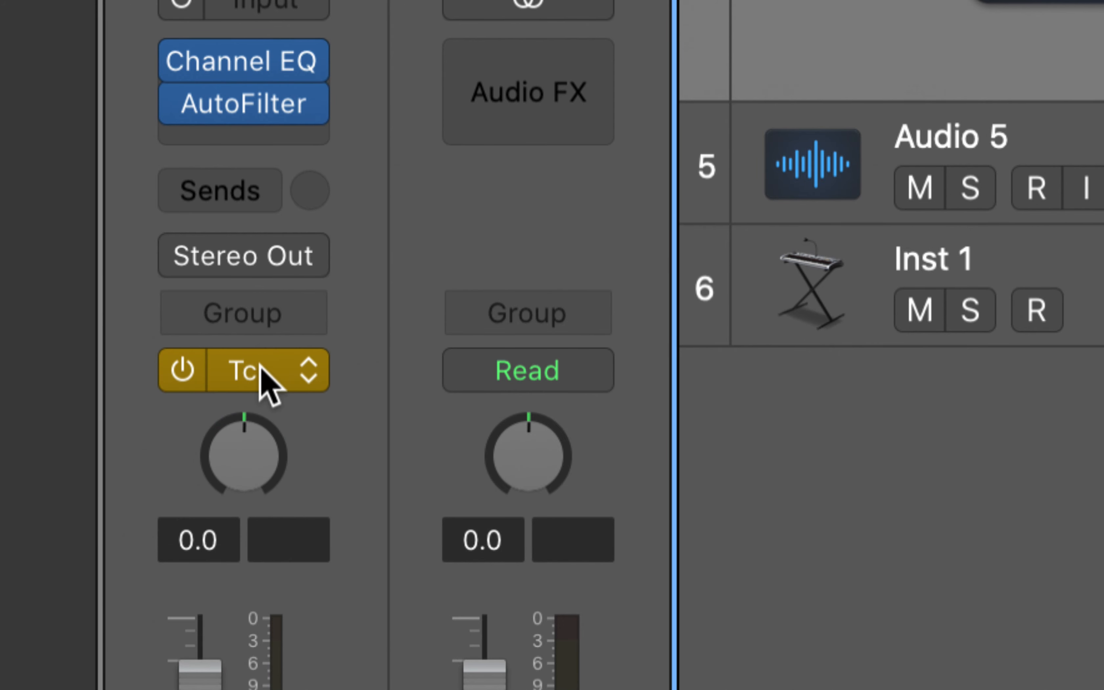
left_click(261, 367)
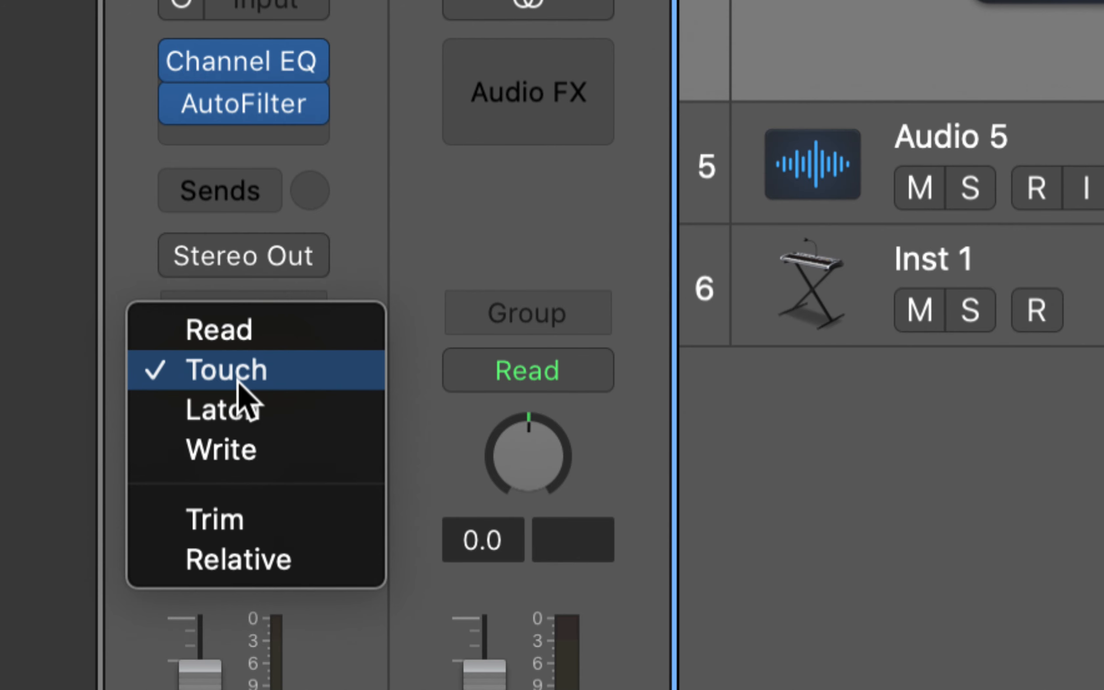
left_click(409, 227)
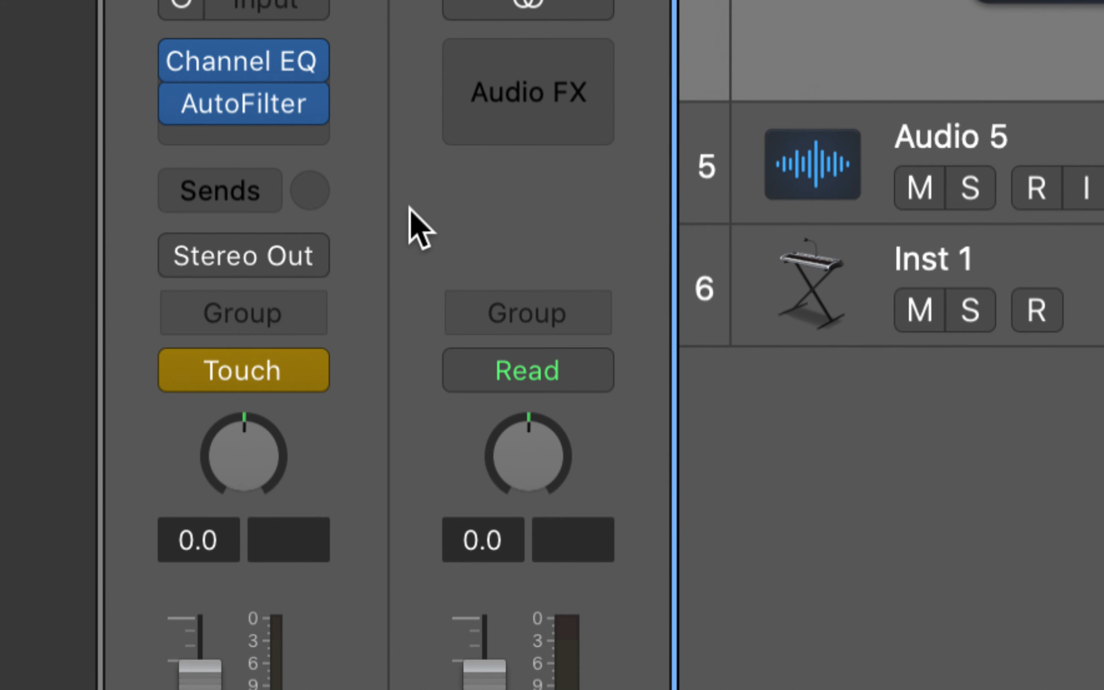
left_click(310, 389)
left_click(289, 335)
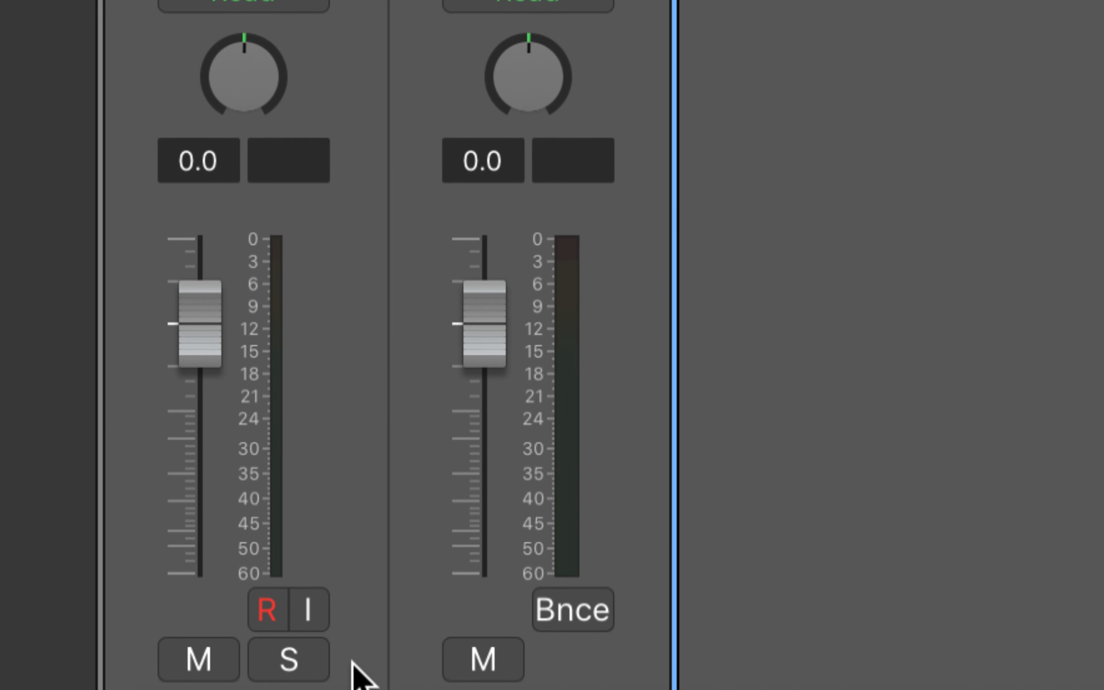
- Pan Audio 4 fully right to +63, and then fully left to -64
mouse_move(221, 98)
left_mouse_down()
mouse_move(220, 73)
mouse_move(221, 86)
left_mouse_up()
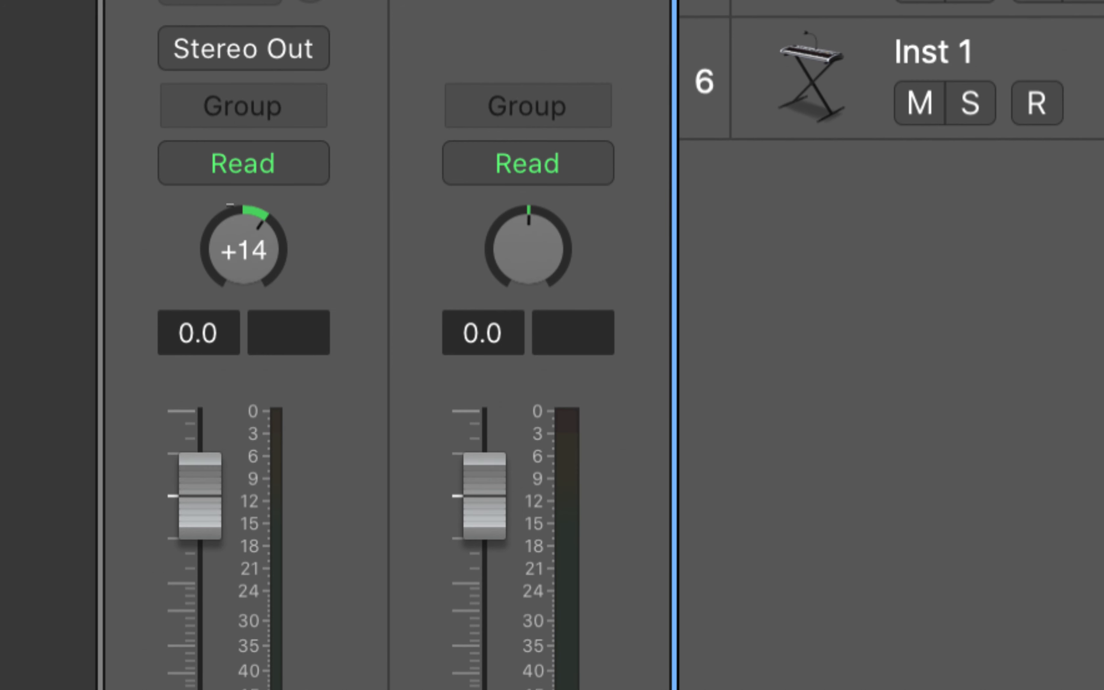
left_click_drag(232, 230, 233, 18)
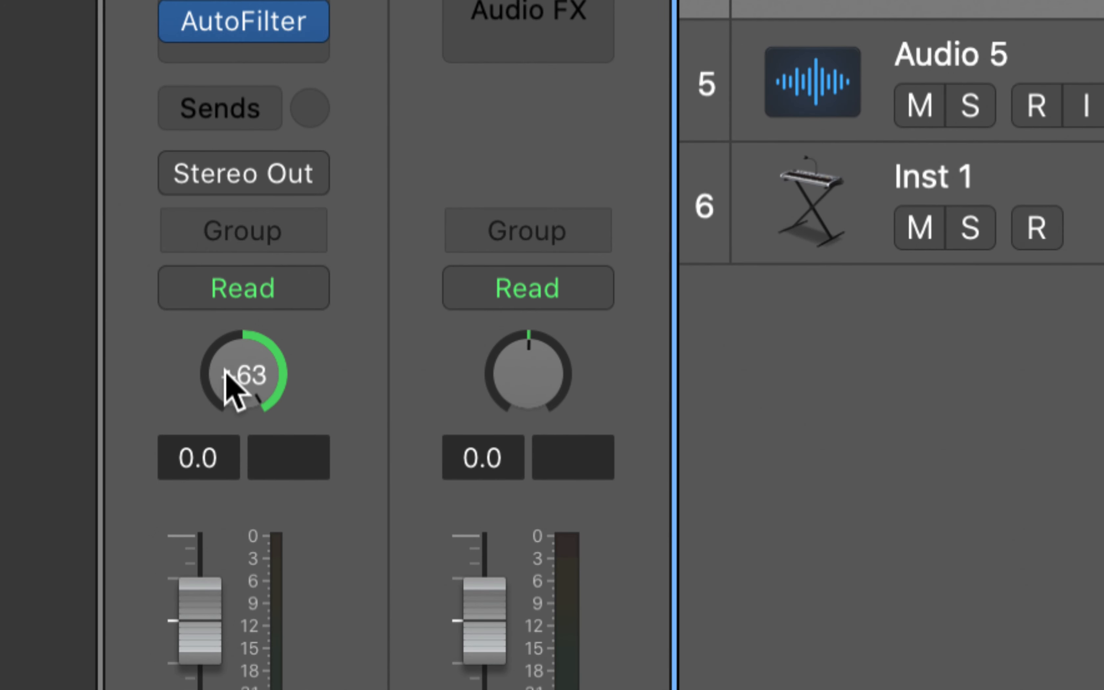
left_click_drag(248, 383, 246, 479)
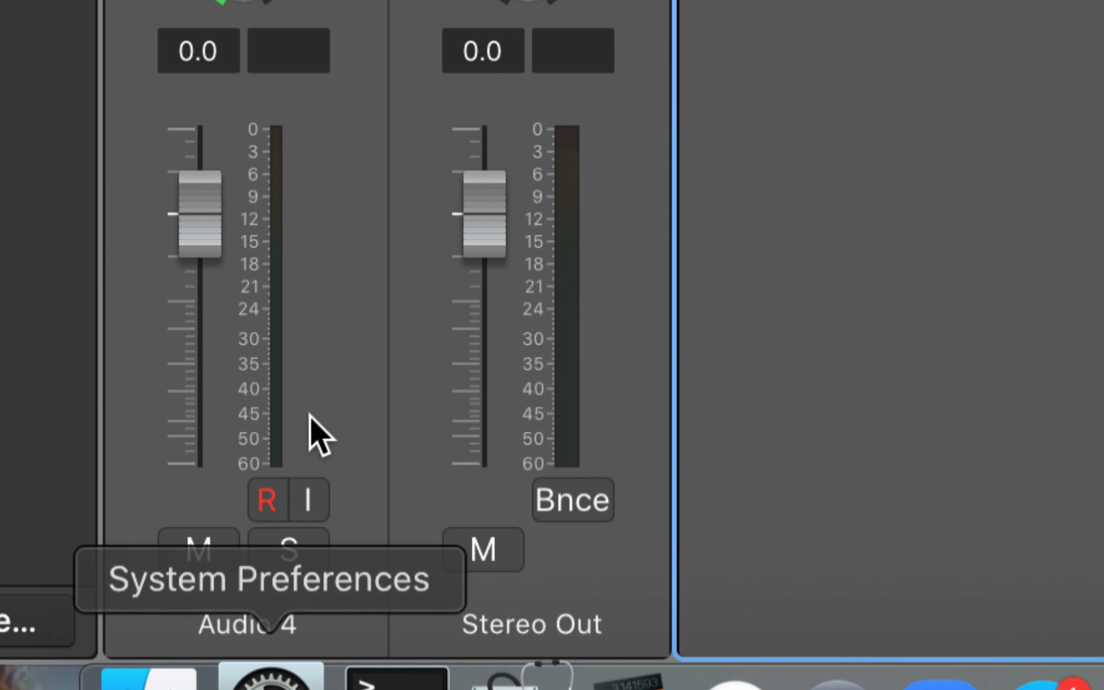
- Try Audio 4's volume fader at 0.0, and switch the track's mute and solo on and off again
mouse_move(181, 220)
left_mouse_down()
mouse_move(181, 274)
mouse_move(181, 199)
mouse_move(181, 303)
mouse_move(182, 205)
mouse_move(181, 288)
mouse_move(187, 215)
left_mouse_up()
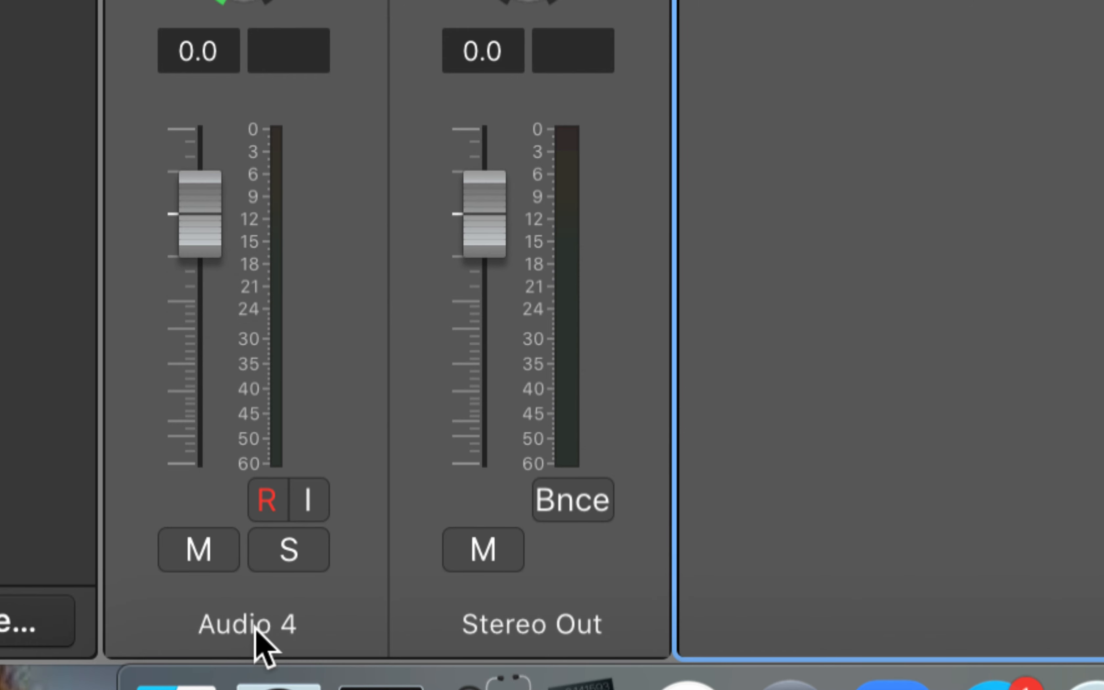
left_click(201, 539)
left_click(201, 539)
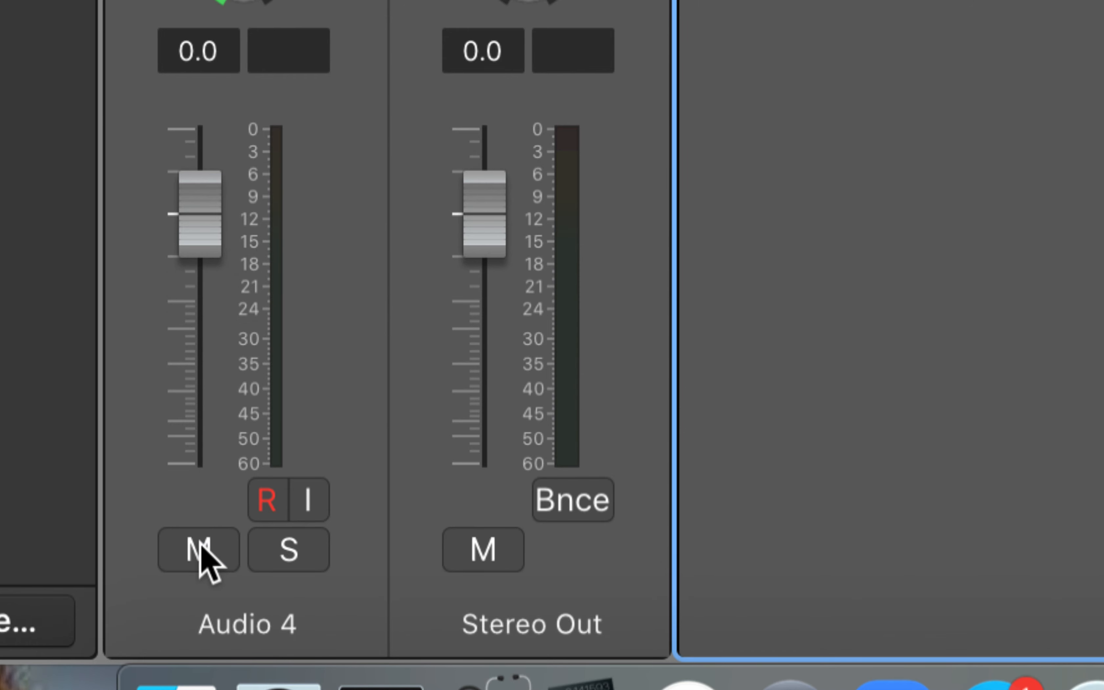
left_click(295, 548)
left_click(295, 547)
- Assign Input 1 as Audio 4's input source, and switch its input monitoring on and off again
left_click(269, 500)
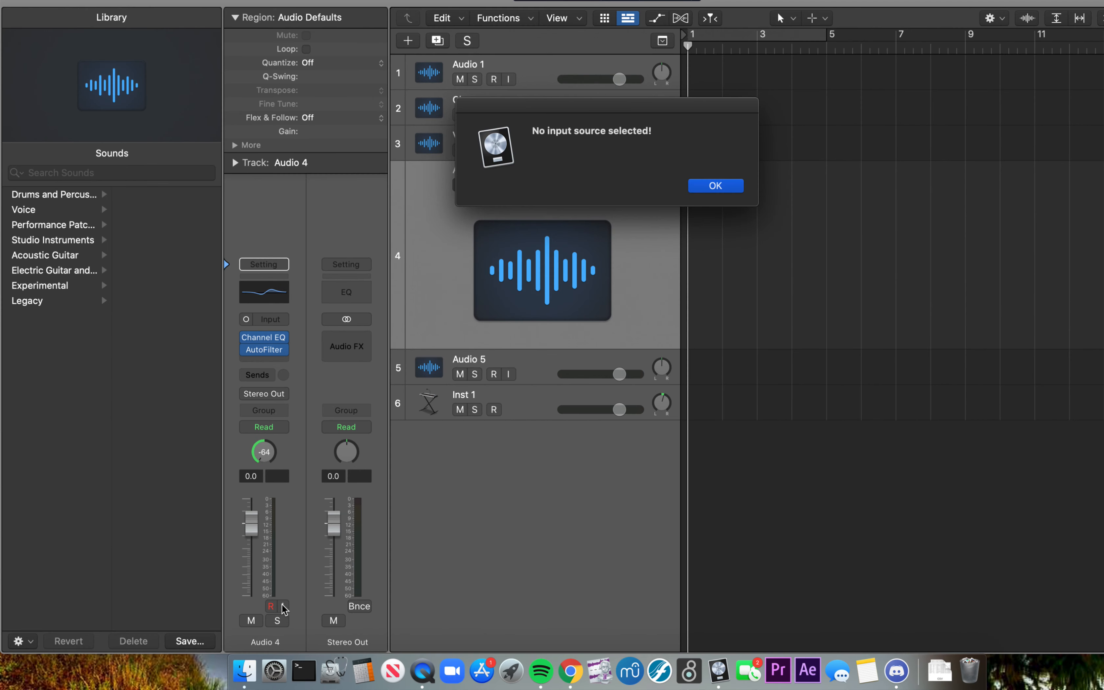
left_click(724, 185)
left_click(291, 321)
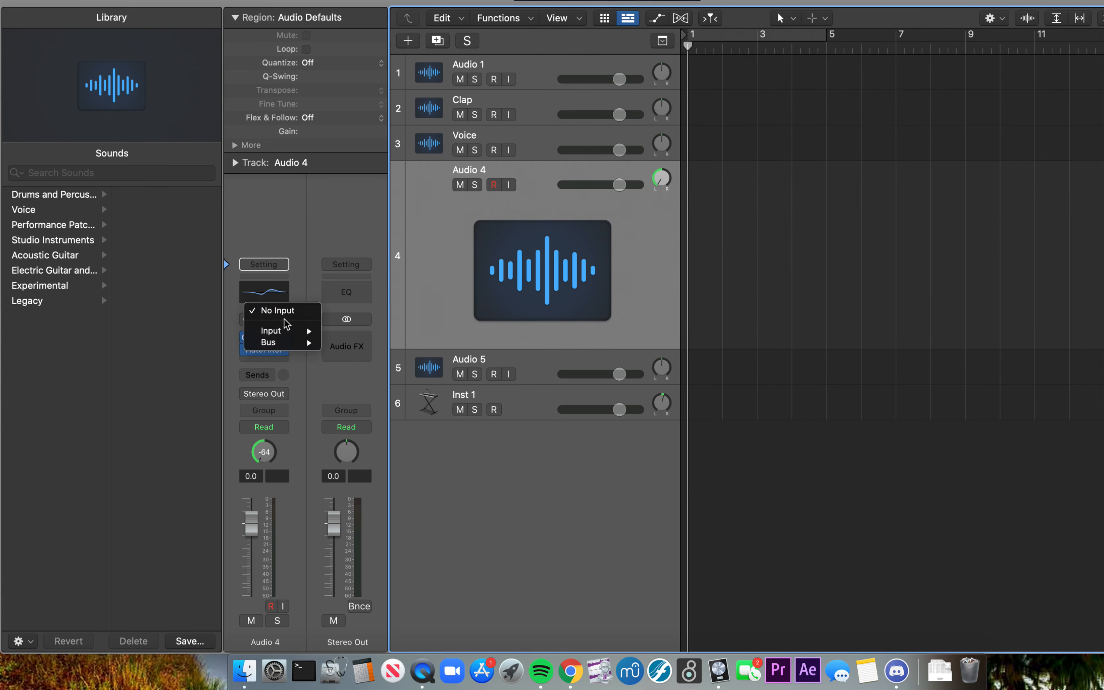
mouse_move(283, 331)
left_click(368, 331)
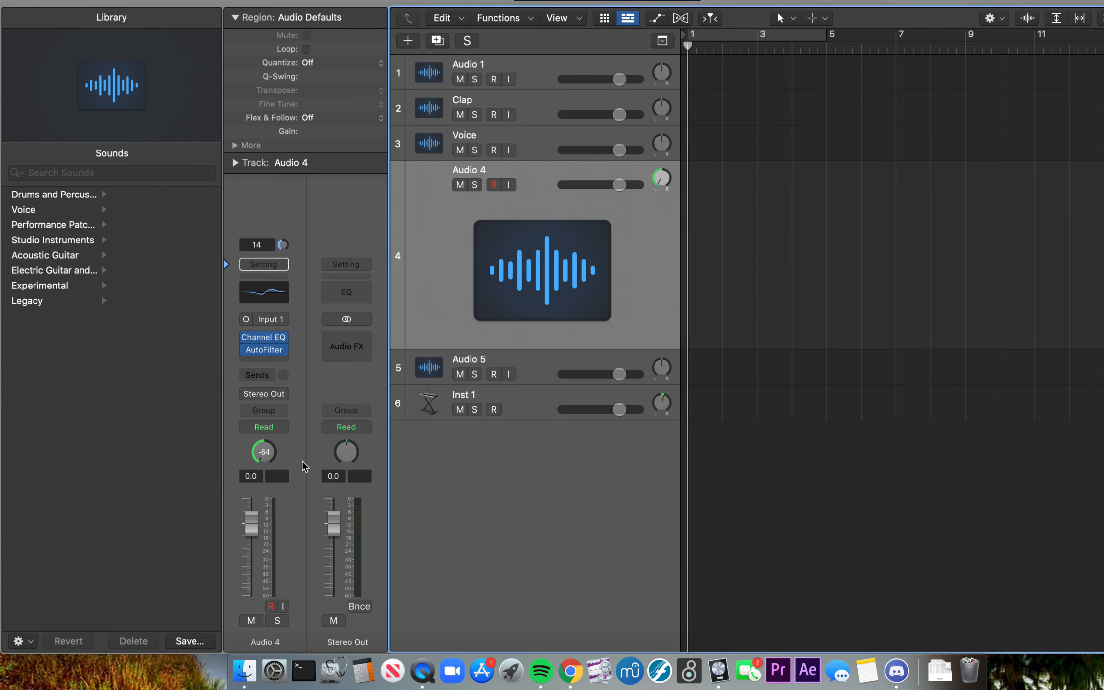
left_click(283, 606)
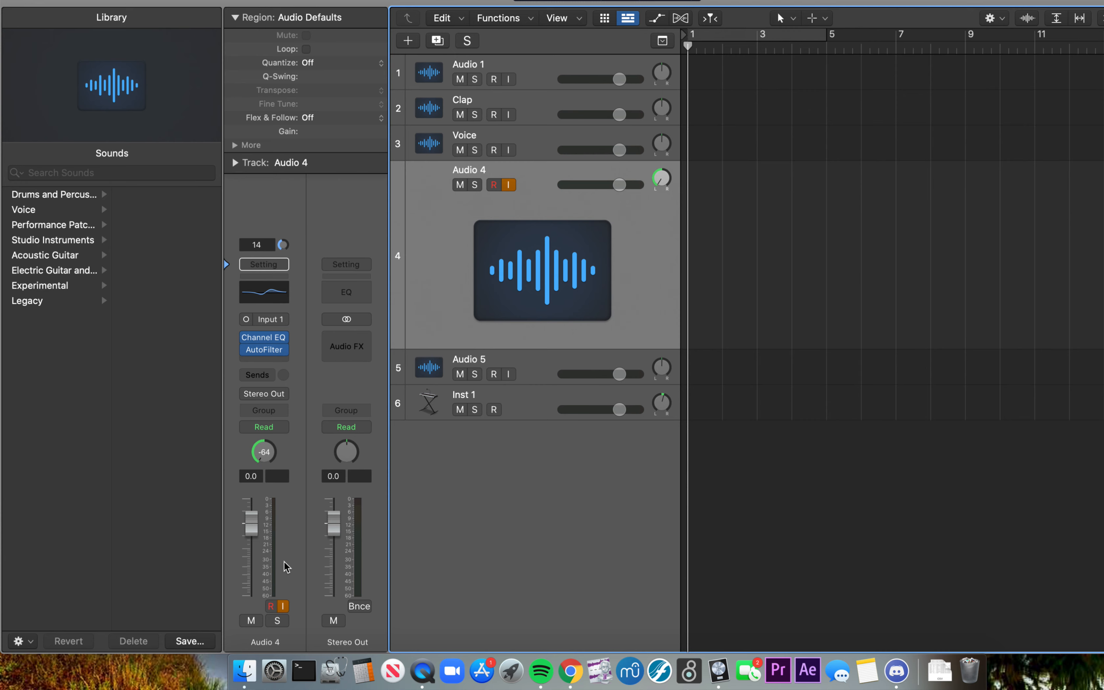
left_click(284, 607)
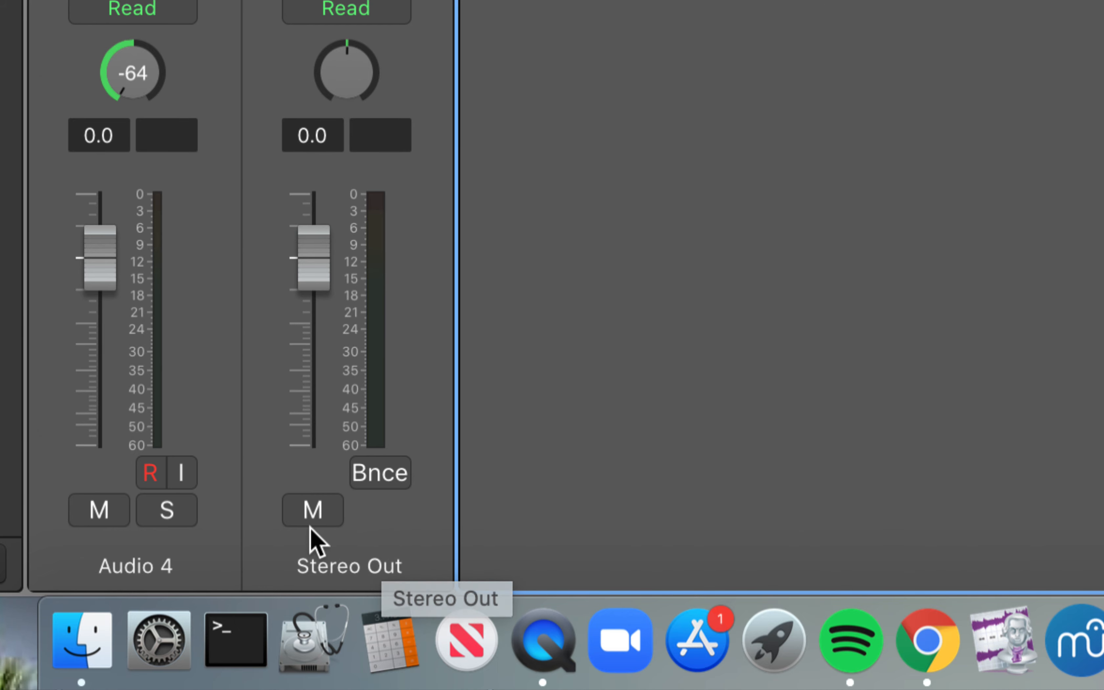
- Mute and unmute the Stereo Out channel, and switch its channel mode to mono and back to stereo
left_click(316, 504)
left_click(319, 509)
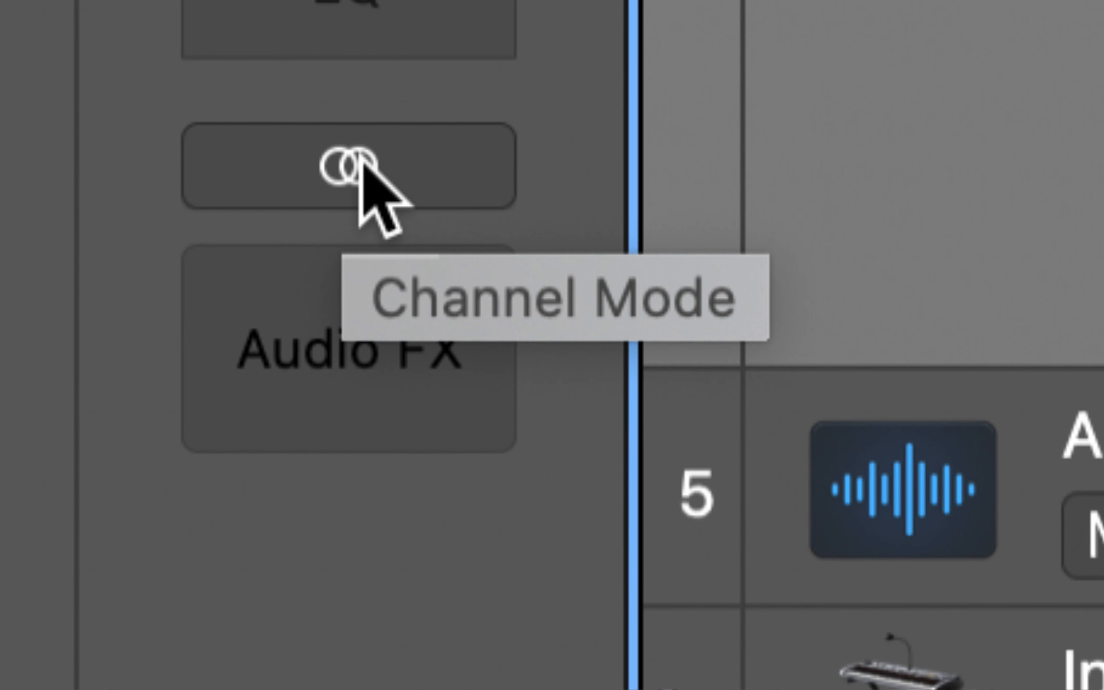
left_click(358, 160)
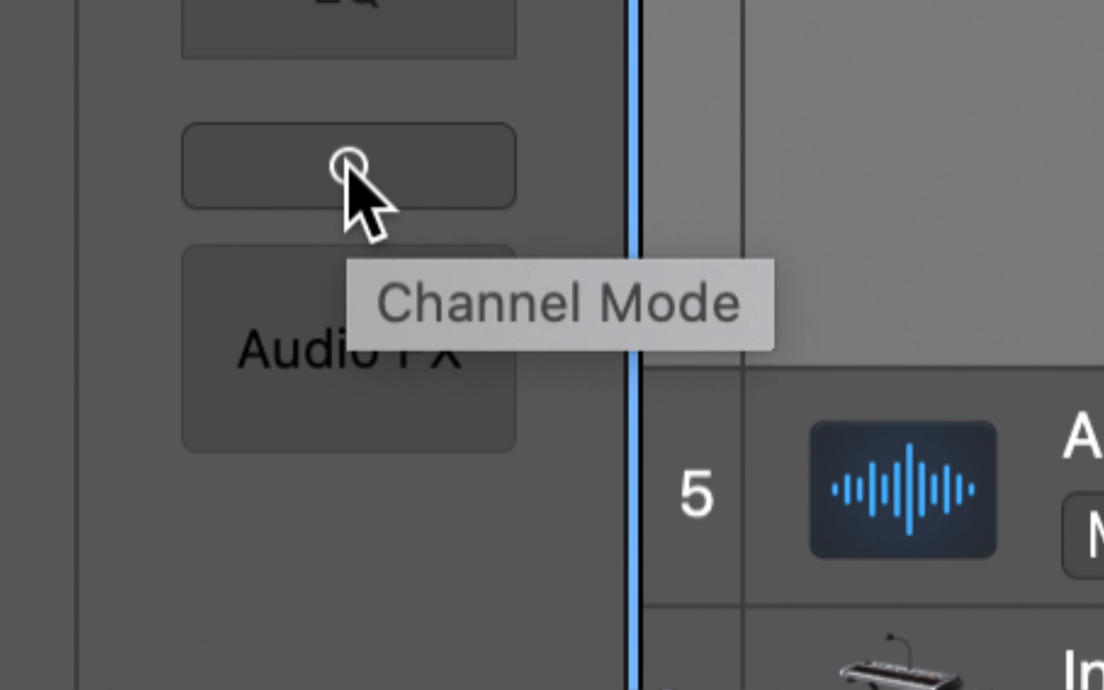
left_click(346, 165)
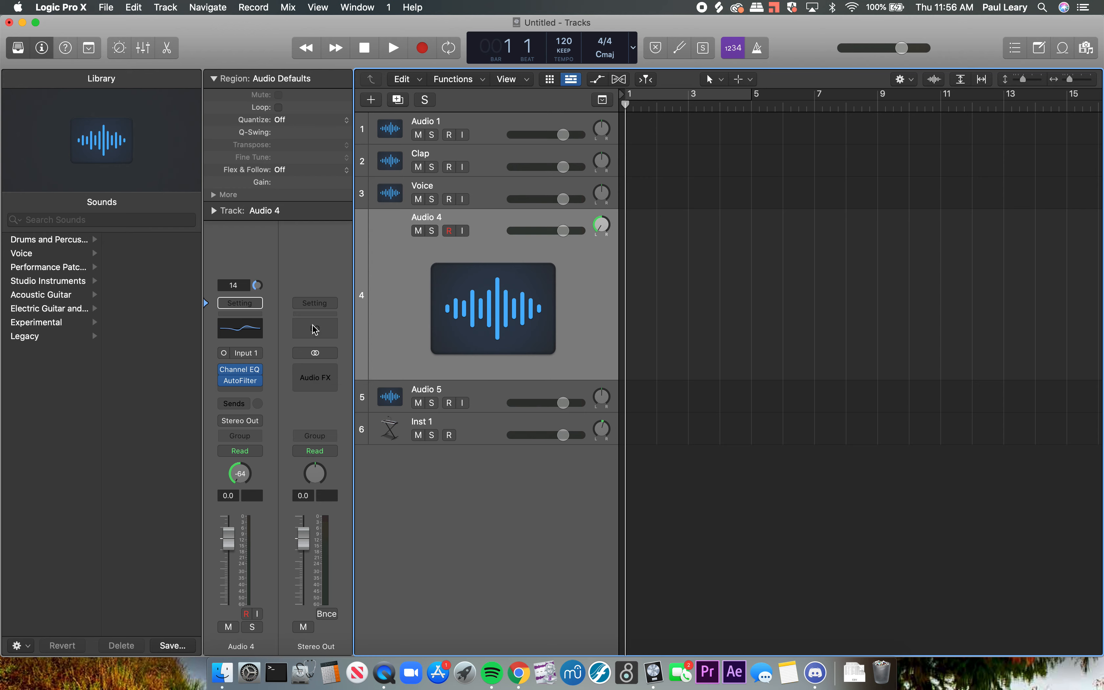
- Add two sends to the Audio 4 channel strip, one to Bus 21 and one to Bus 24
right_click(274, 507)
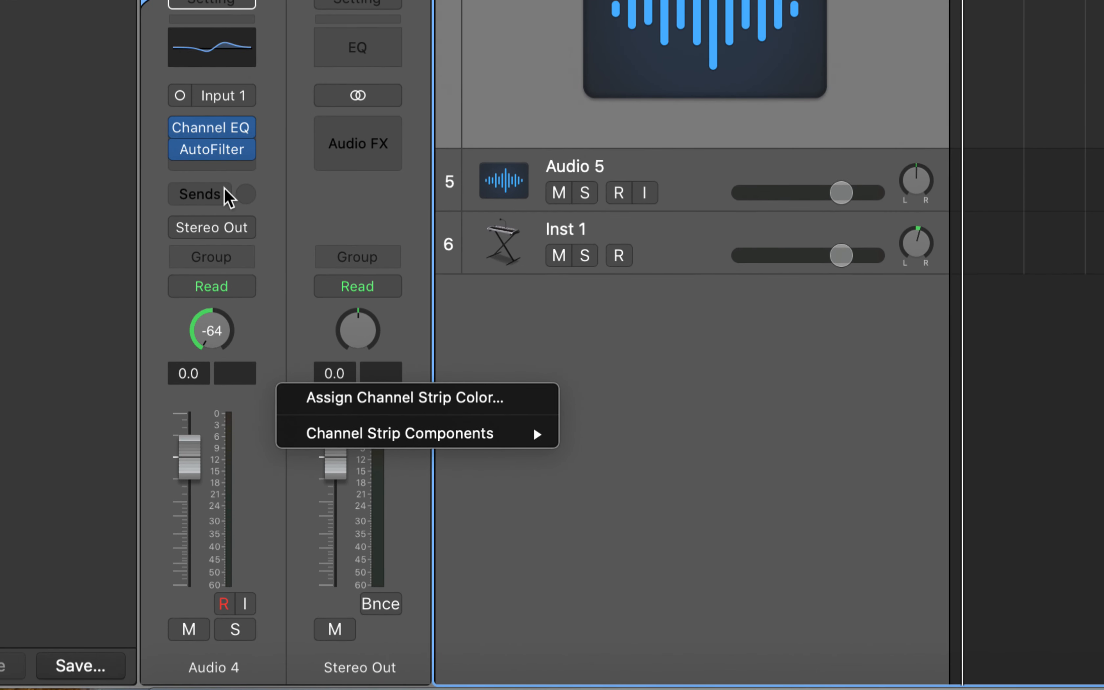
left_click(219, 198)
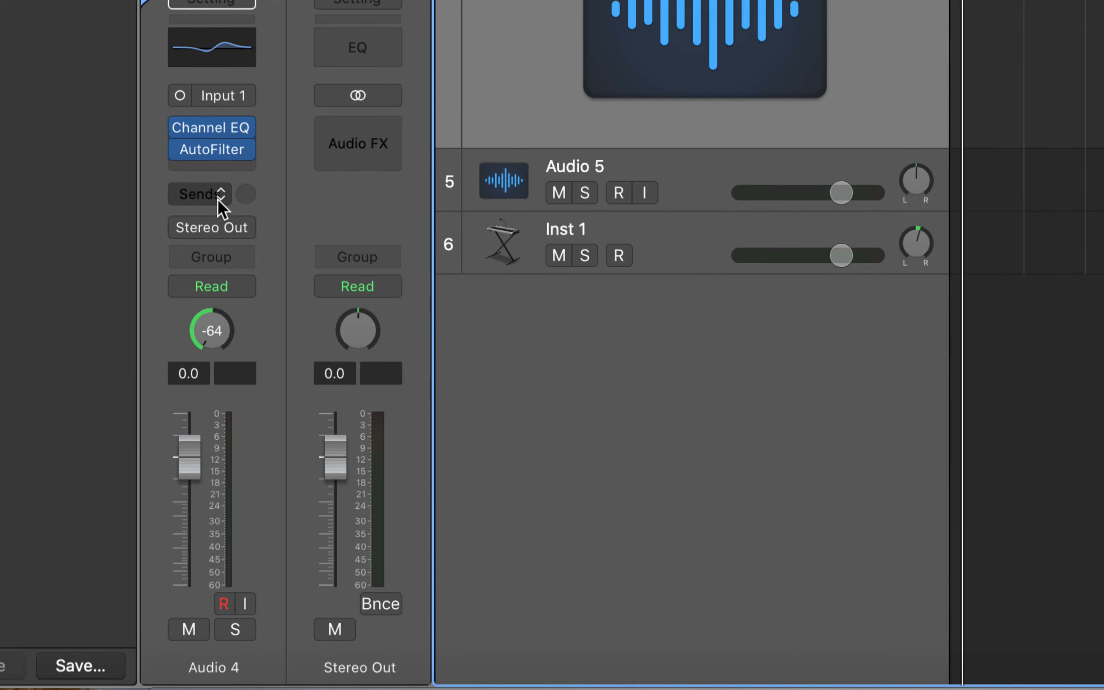
left_click(218, 199)
mouse_move(219, 224)
left_click(402, 280)
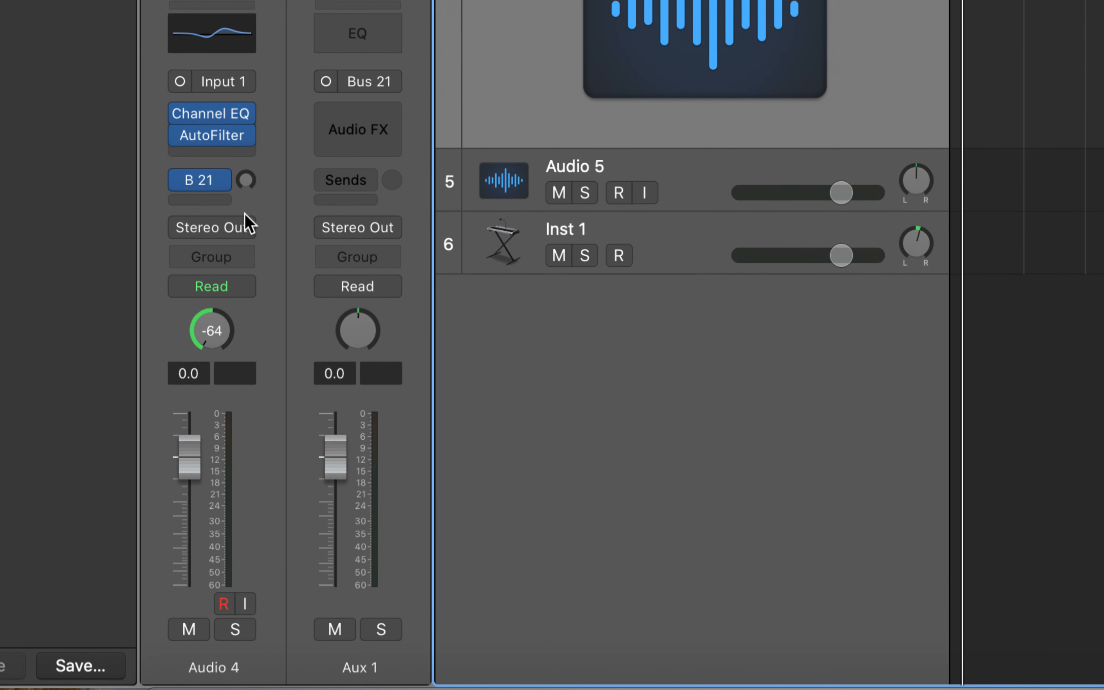
left_click(221, 199)
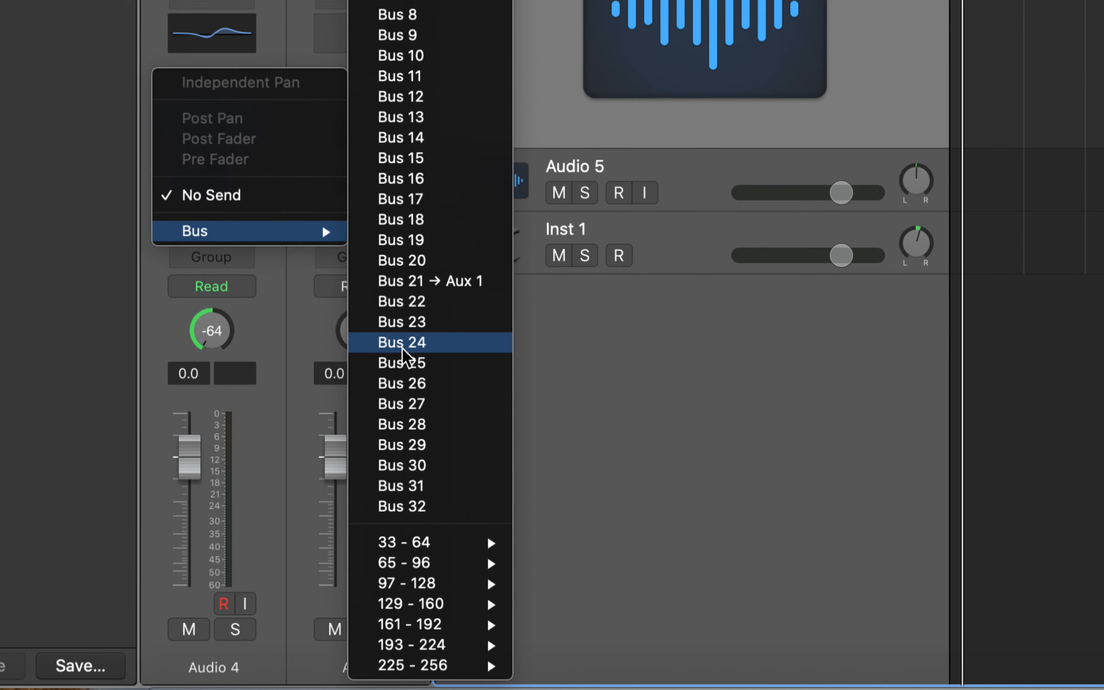
left_click(403, 347)
- Examine the options of Audio 4's Bus 21 send and the level knobs of the Bus 21 and Bus 24 sends
left_click(203, 156)
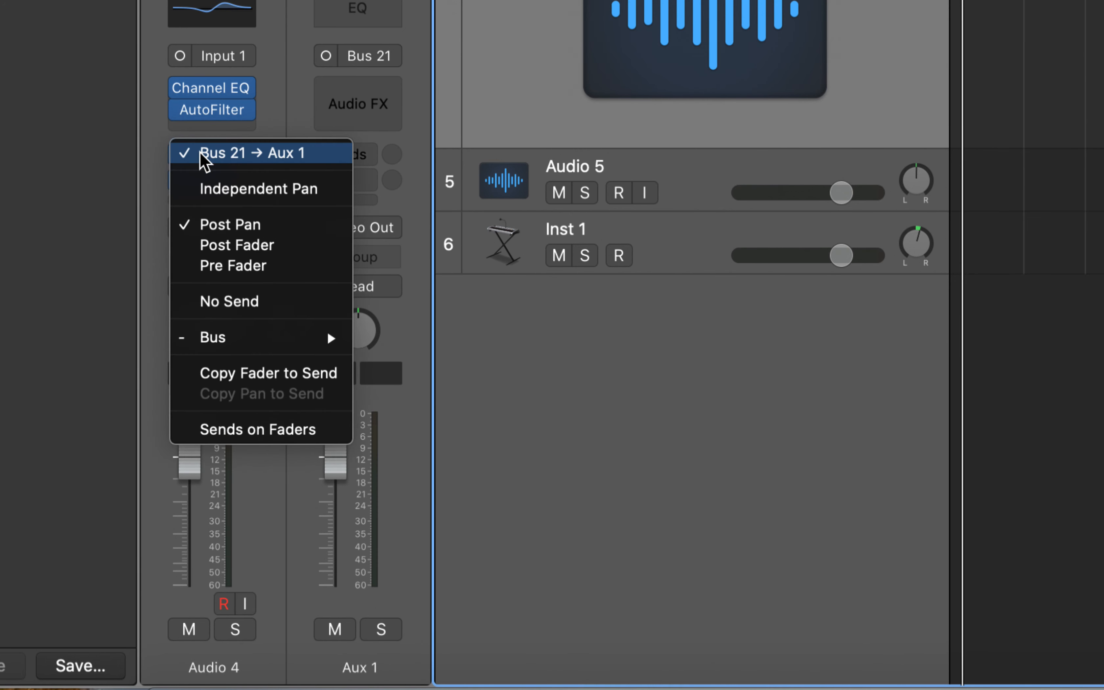
left_click(108, 206)
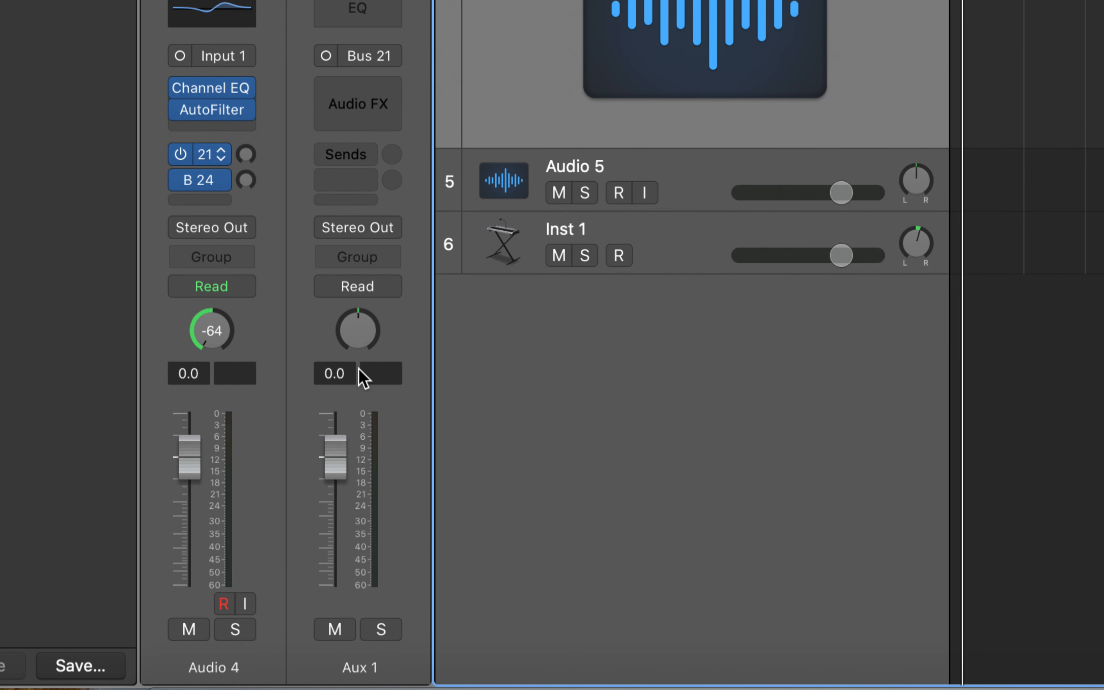
left_click(246, 176)
left_click(245, 152)
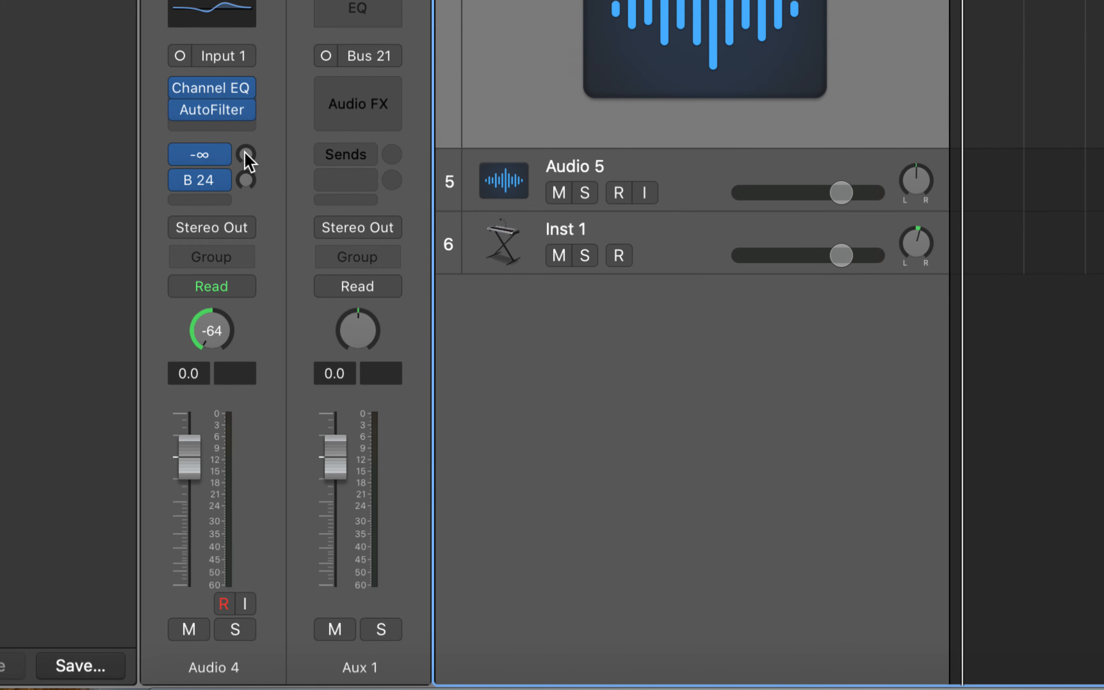
left_click(246, 178)
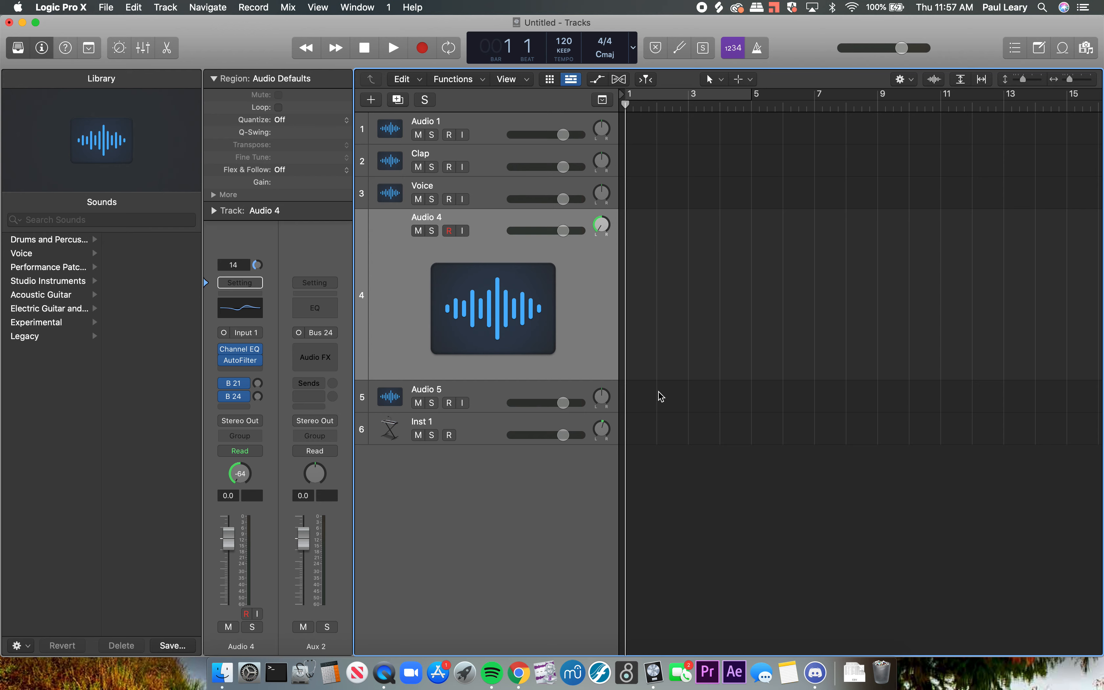
- From the Desktop folder in Finder, place Fratres1.aif on Audio 4 and Fratres2.aif on a new track below Inst 1, both at bar 1
left_click(223, 681)
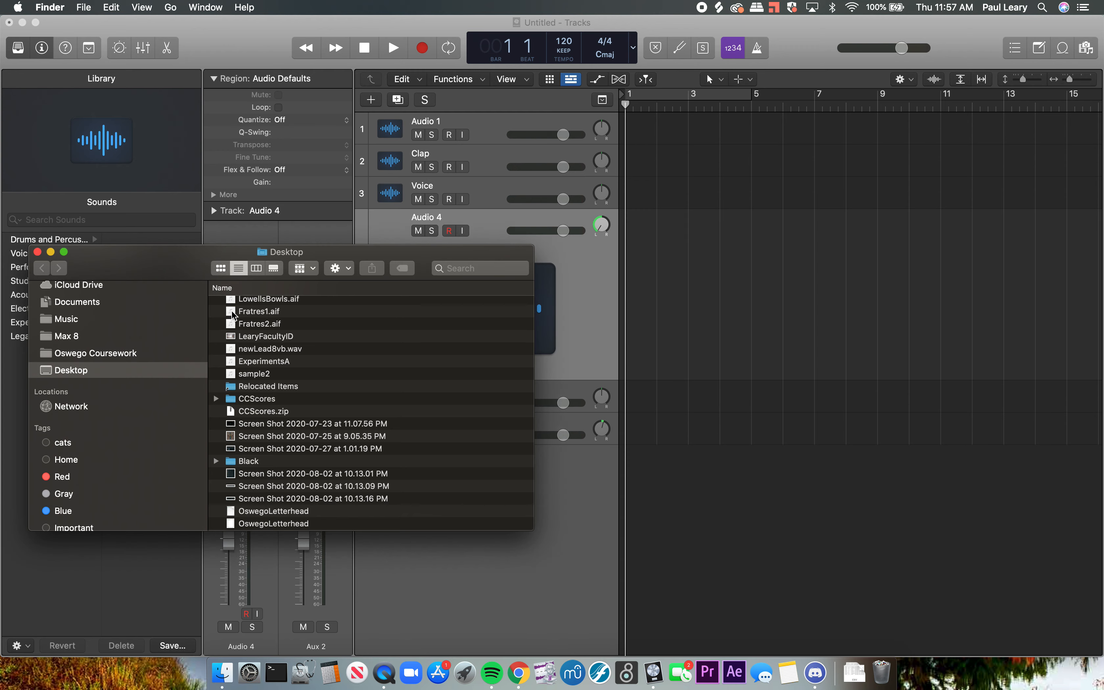
left_click(232, 314)
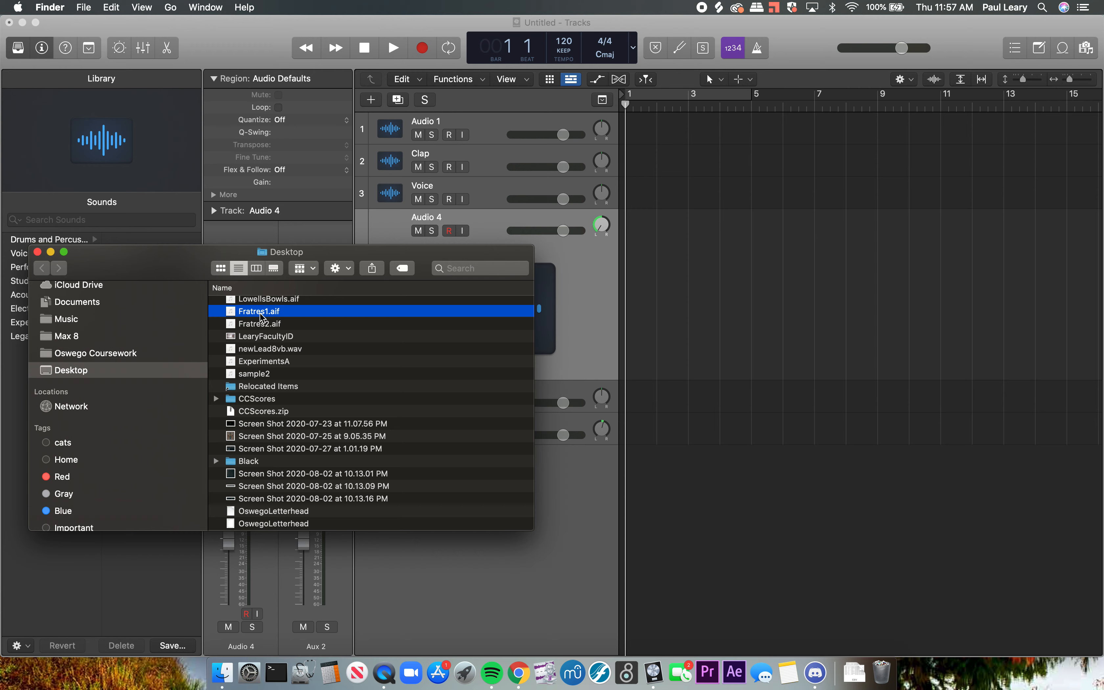
left_click(262, 315)
left_click(225, 315)
left_click_drag(231, 317, 657, 219)
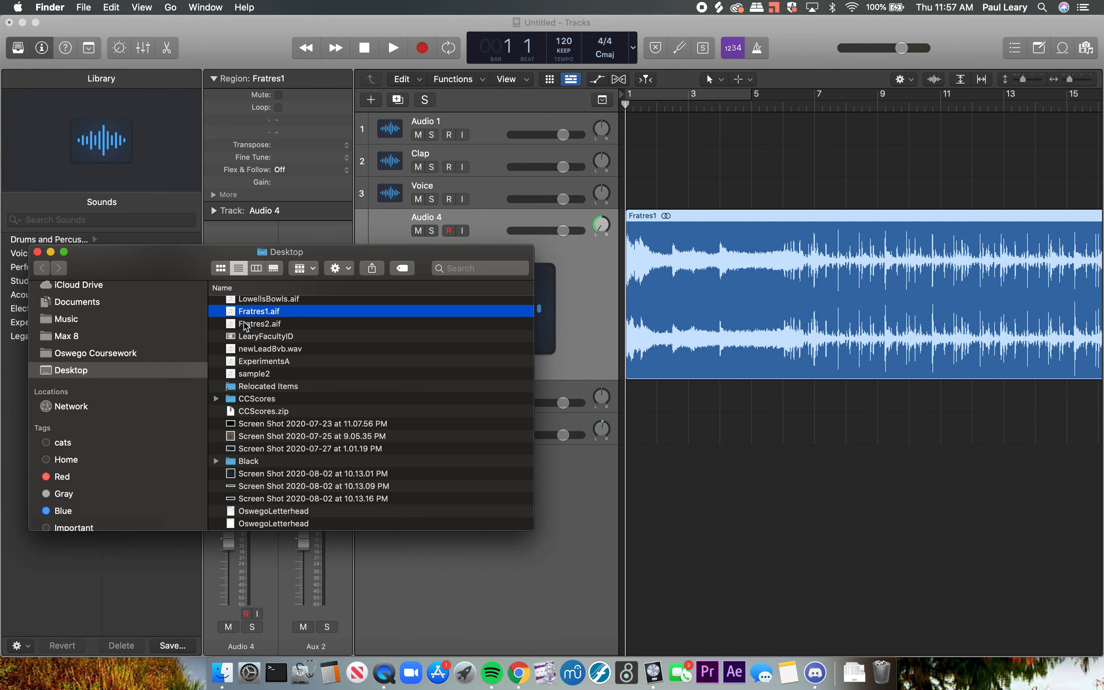
left_click_drag(247, 326, 626, 531)
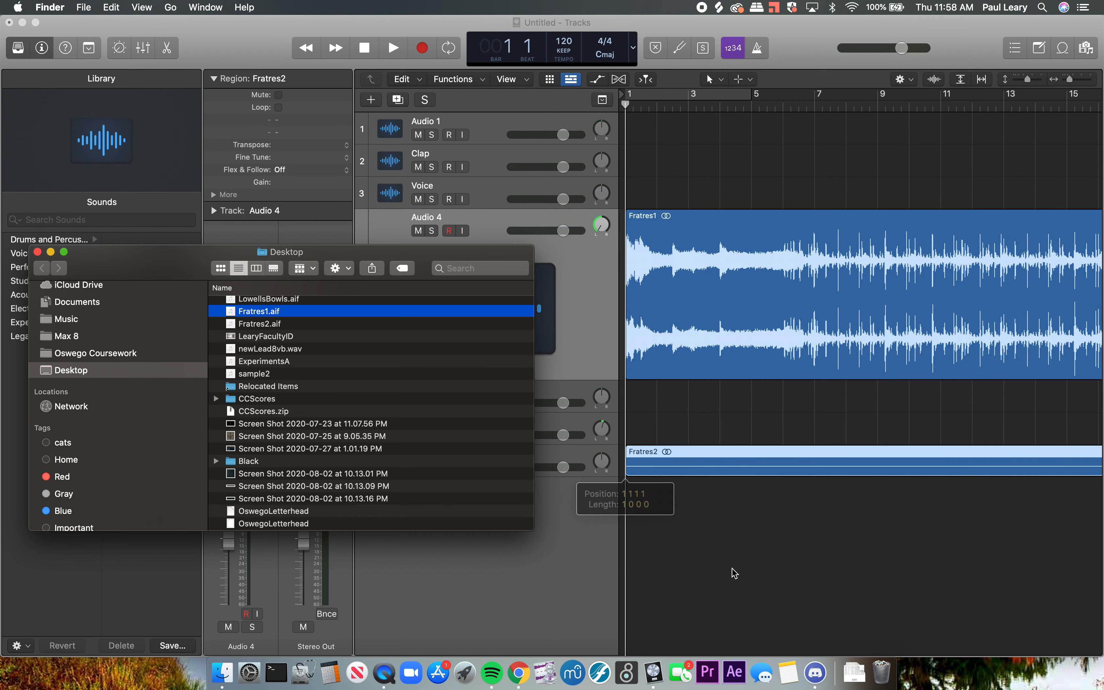
- Switch back from Finder to Logic Pro X, select the Fratres2 track and briefly play the project from bar 1
left_click_drag(445, 256, 267, 219)
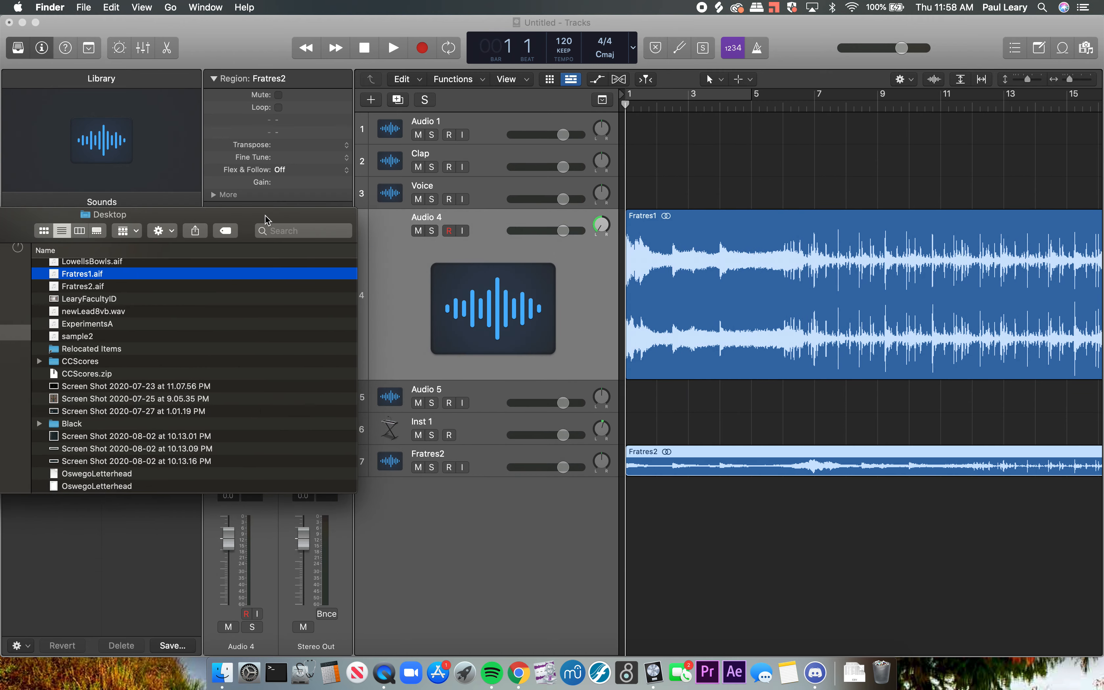
left_click(424, 464)
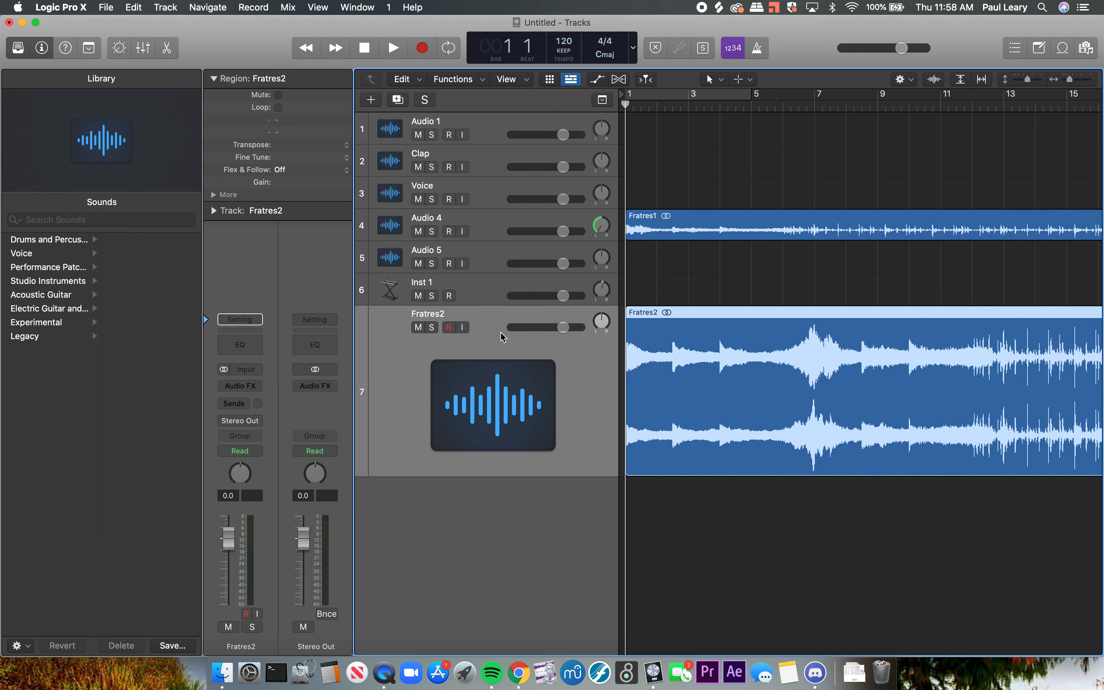
key("space")
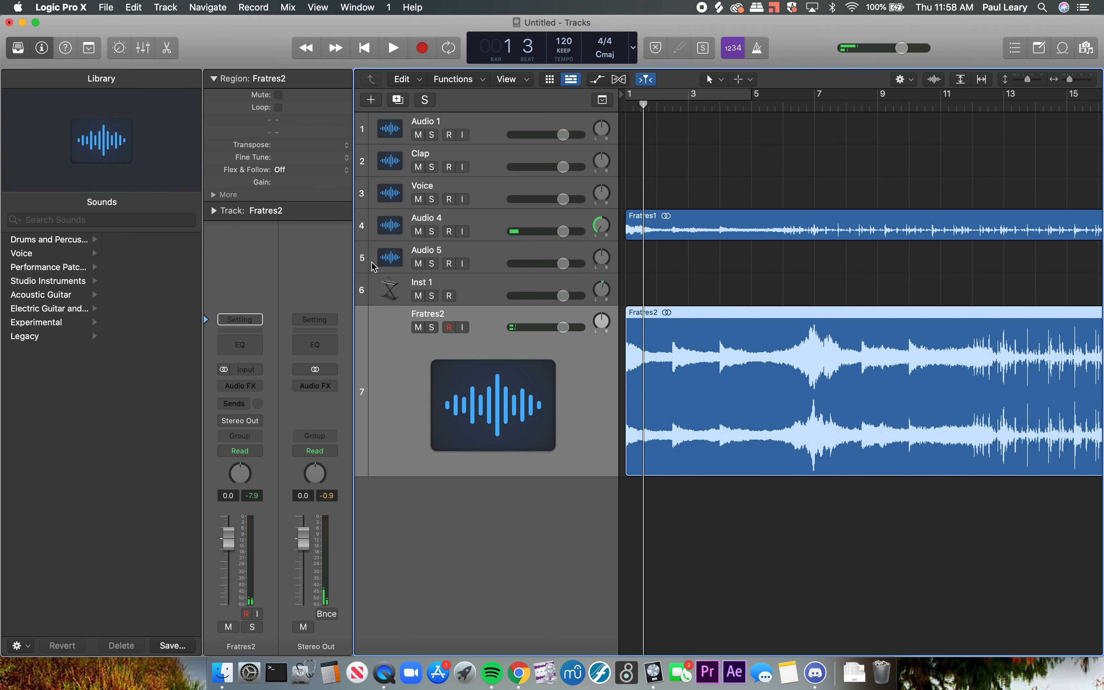
- Examine the full length of the imported Fratres1 and Fratres2 regions and their enlarged waveforms
key("super+Left")
key("super+Left")
key("super+Left")
key("super+Left")
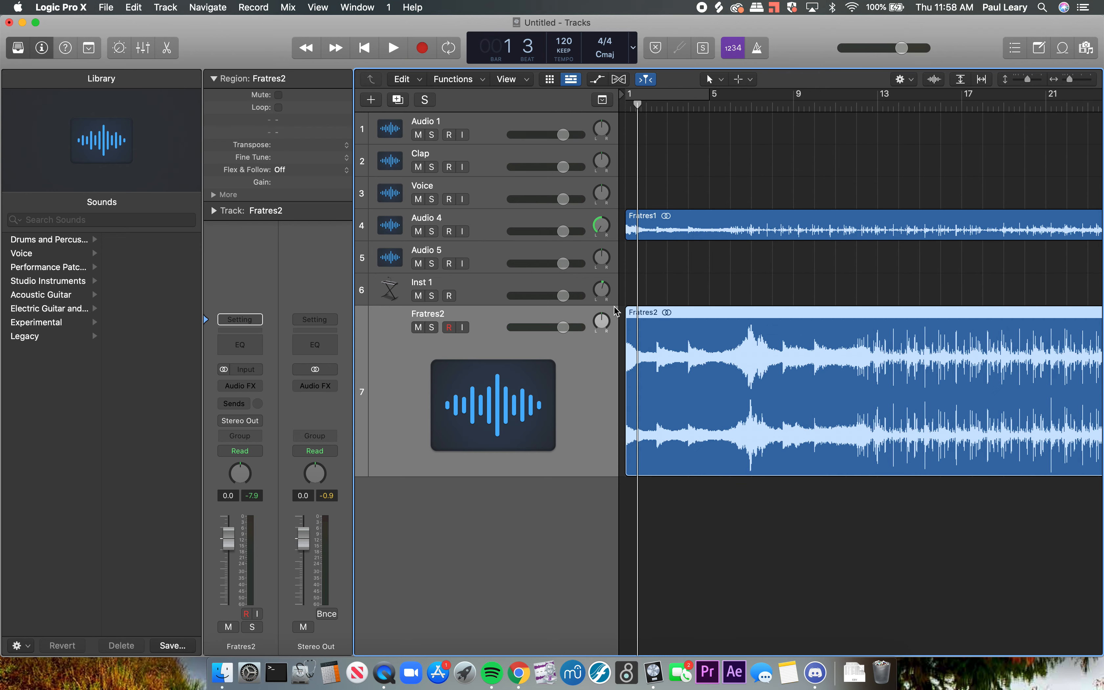
key("super+Right")
key("super+Right")
key("super+Right")
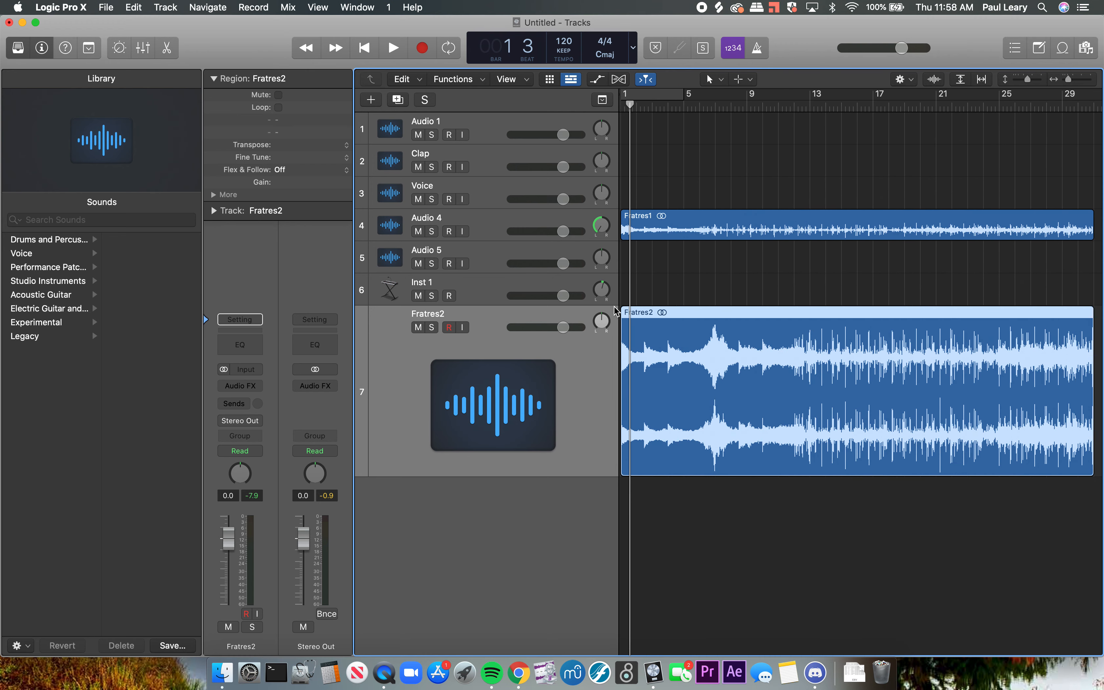
key("super+Left")
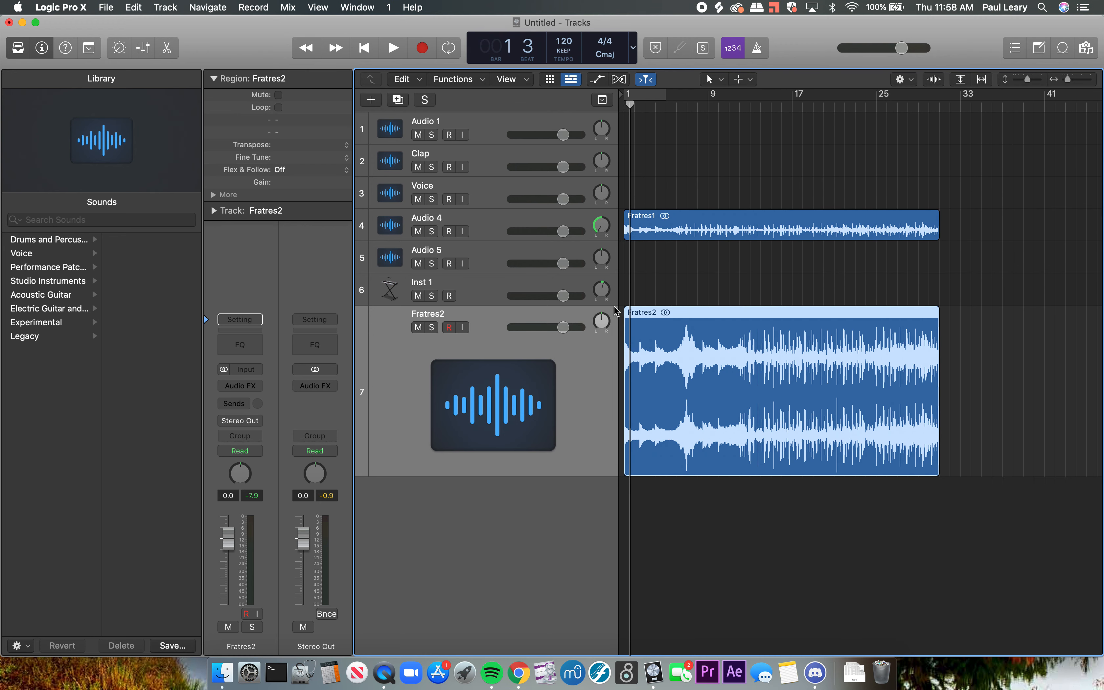
left_click(716, 220)
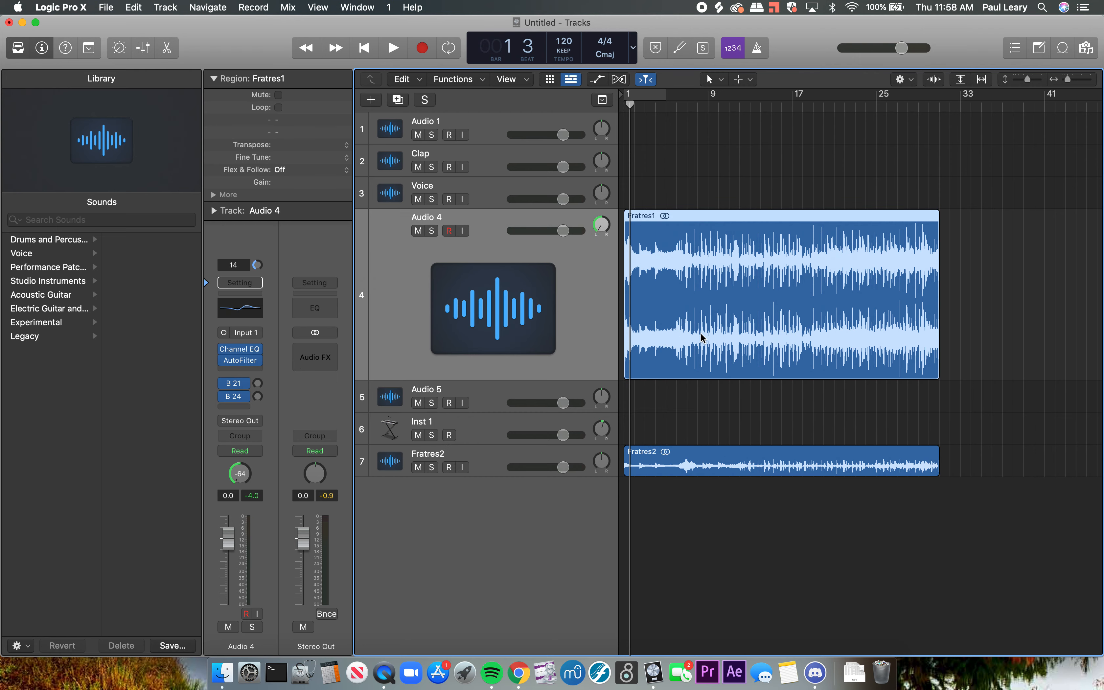
left_click(480, 475)
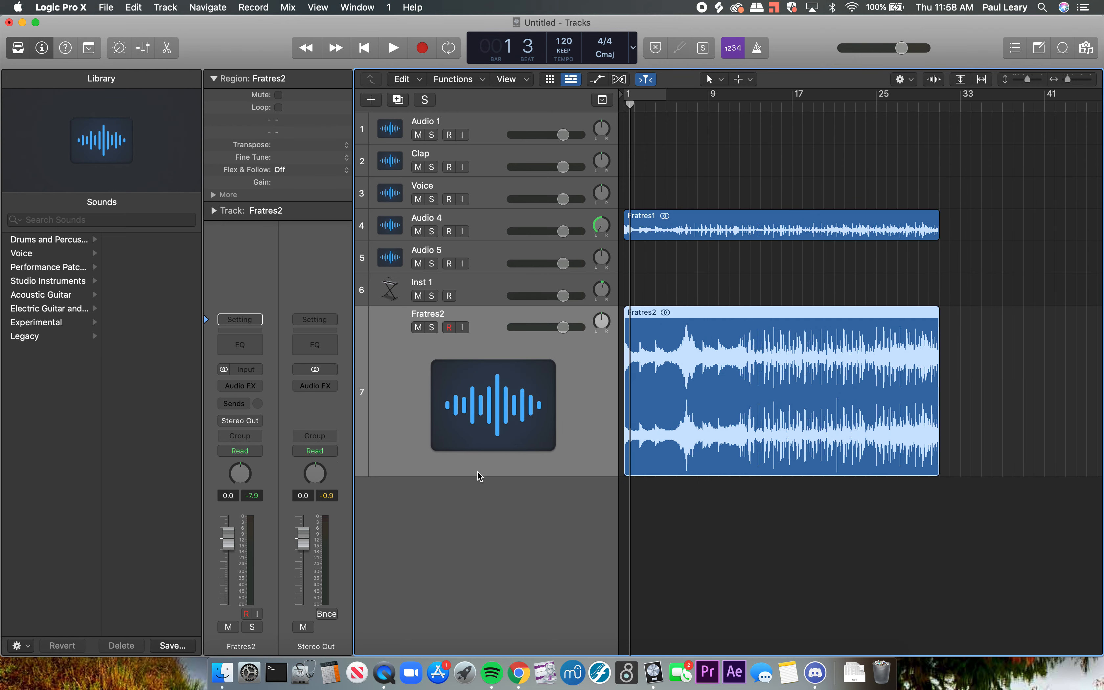
- Review the Fratres1 and Fratres2 files and regions in the project's audio browser, and close it
left_click(1092, 46)
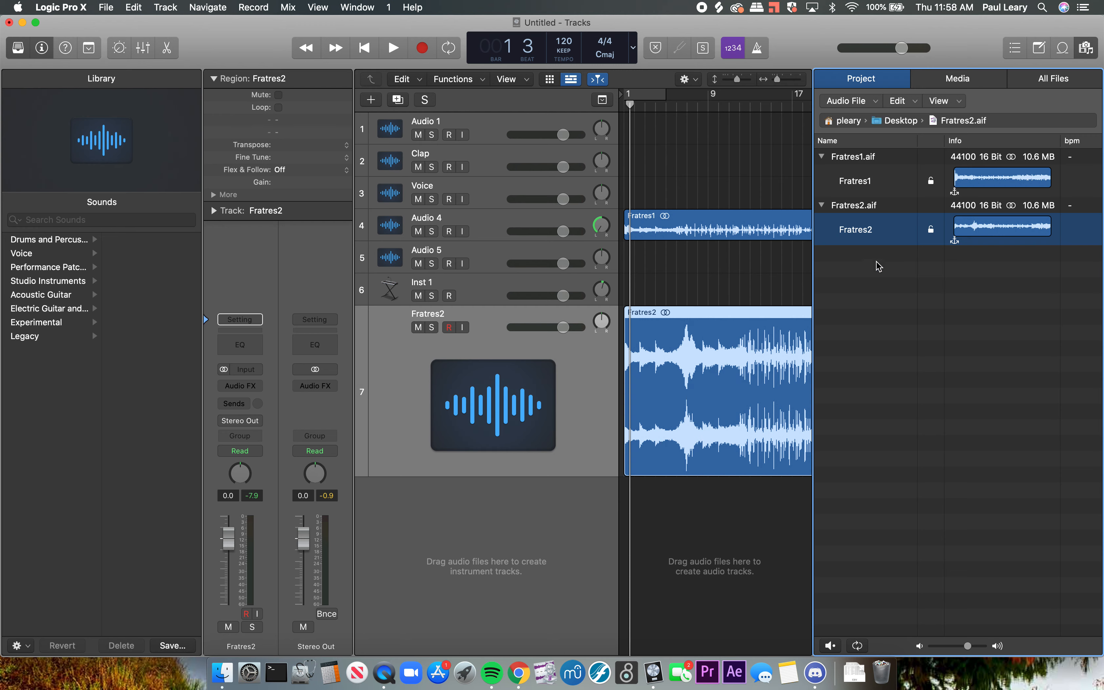
left_click(867, 160)
left_click(864, 179)
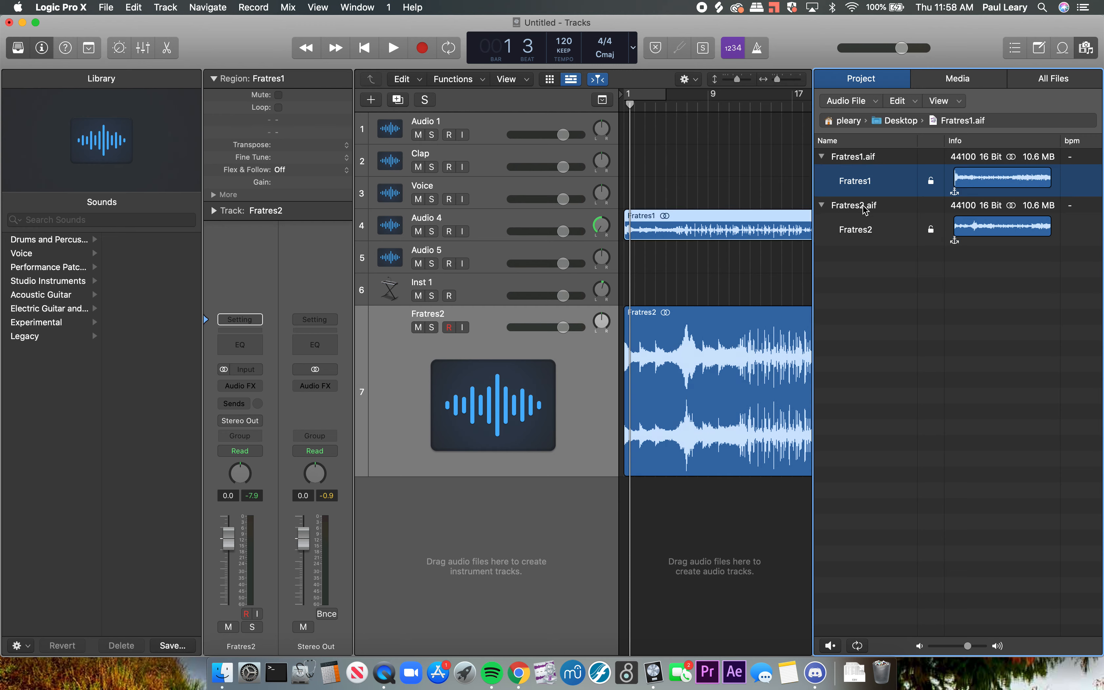
left_click(868, 234)
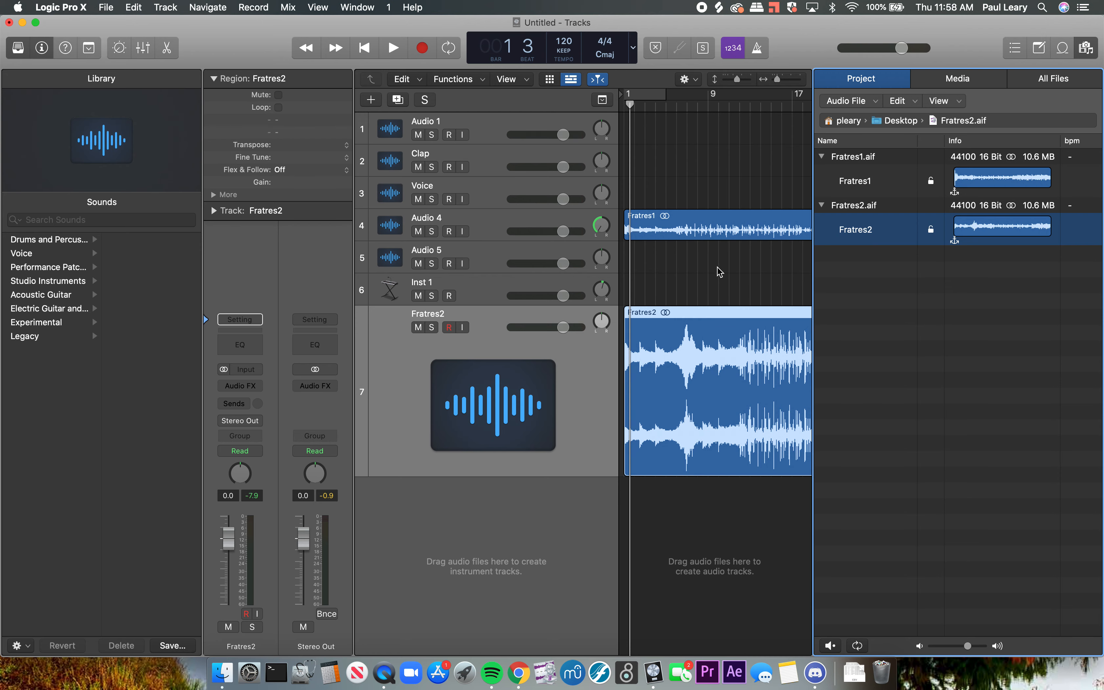
key("f")
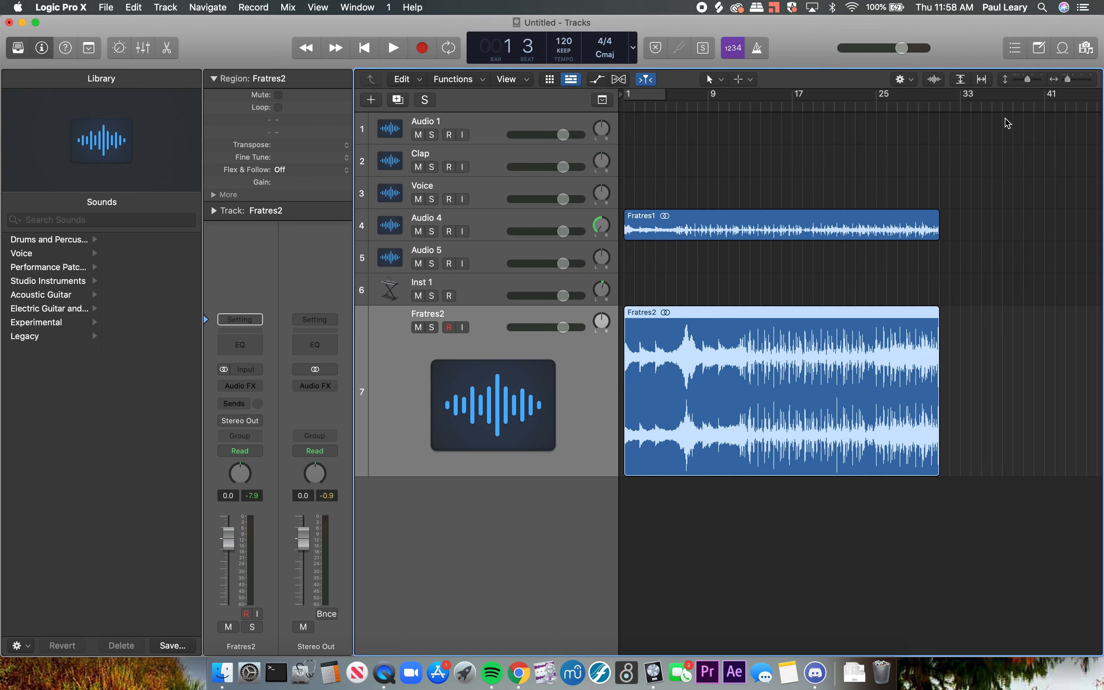
- Copy the Fratres1 region to Audio 1 at about bar 6 and shorten its end to about bar 16
left_click(777, 223)
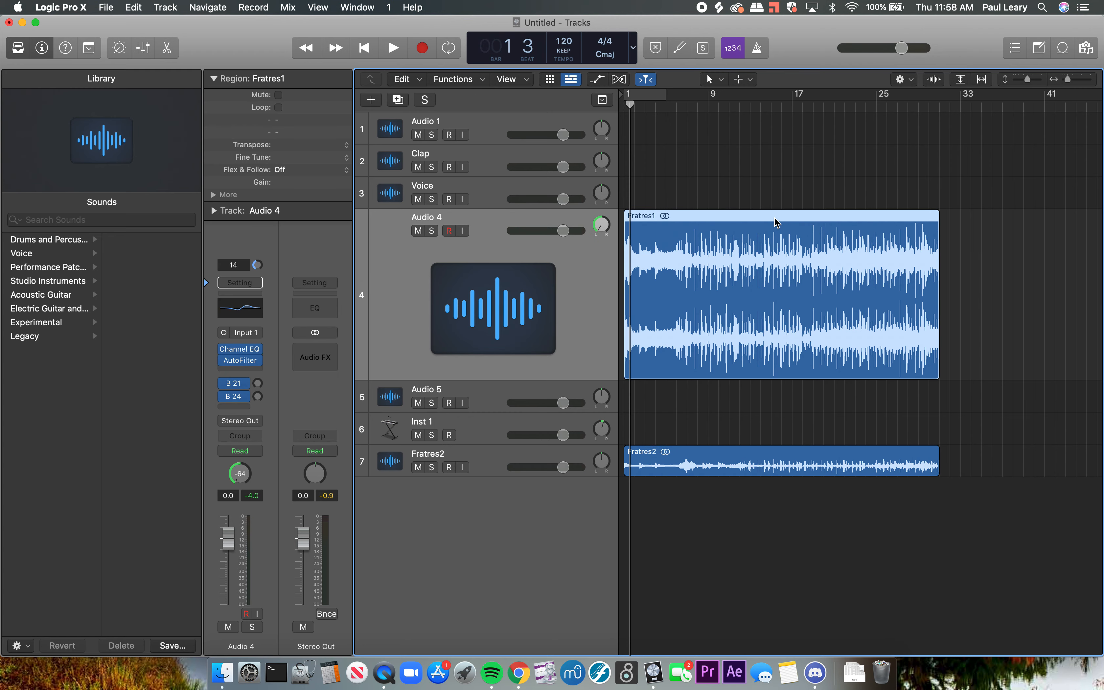
left_click_drag(777, 222, 824, 145)
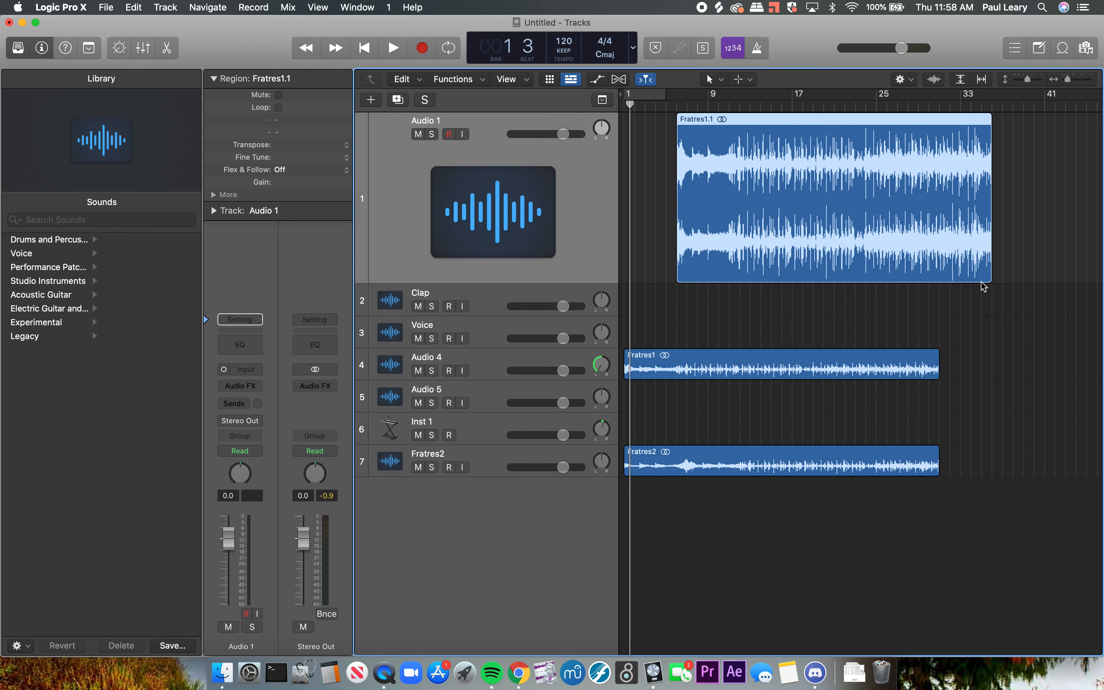
left_click_drag(989, 274, 781, 272)
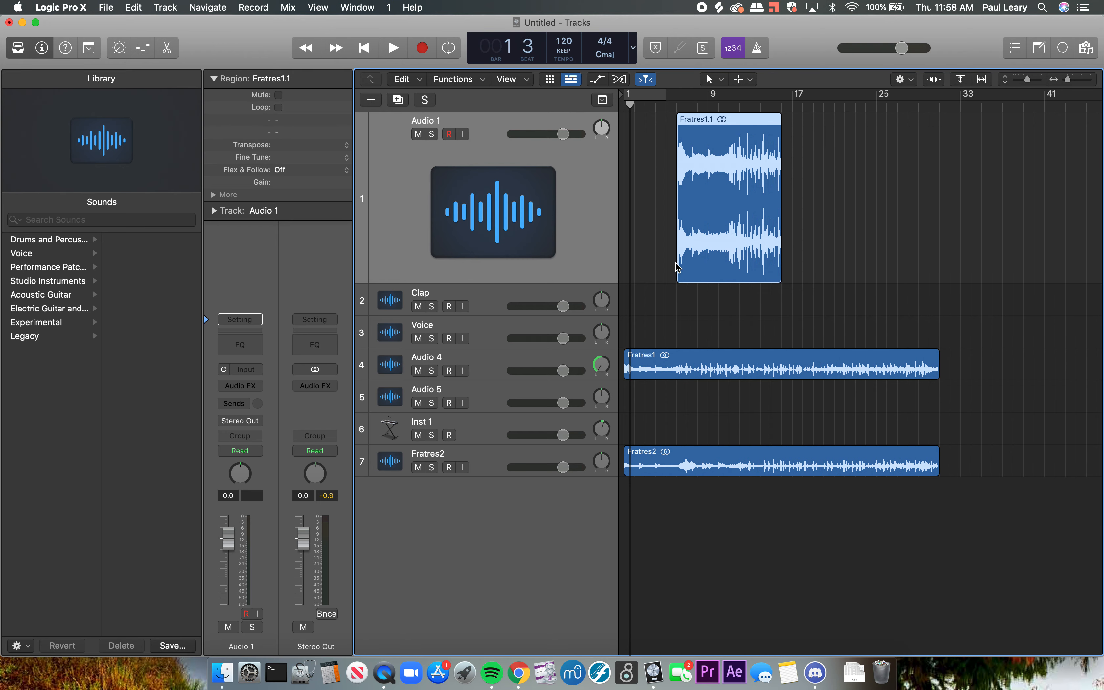
- Trim the Audio 1 clip's start to about bar 14.5 and place three more copies after it at two-bar intervals
left_click_drag(677, 269, 759, 197)
left_click_drag(774, 122, 836, 129)
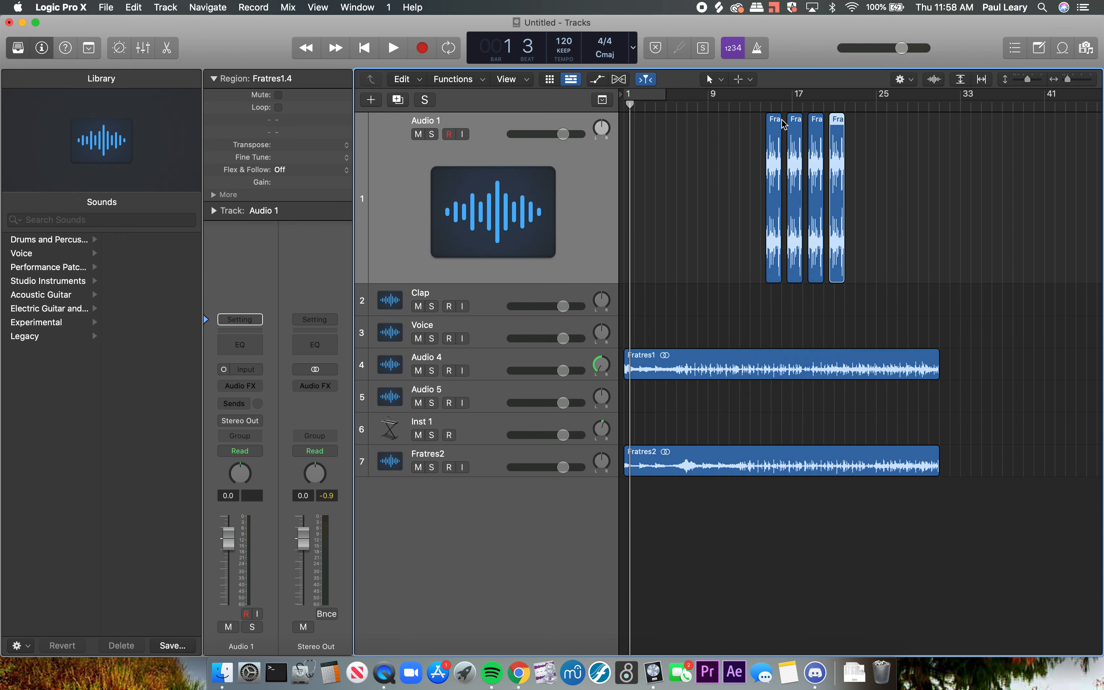
- Play the Audio 1 clips from about bar 14, muting the Audio 4 and Fratres2 tracks to hear them alone
double_click(768, 104)
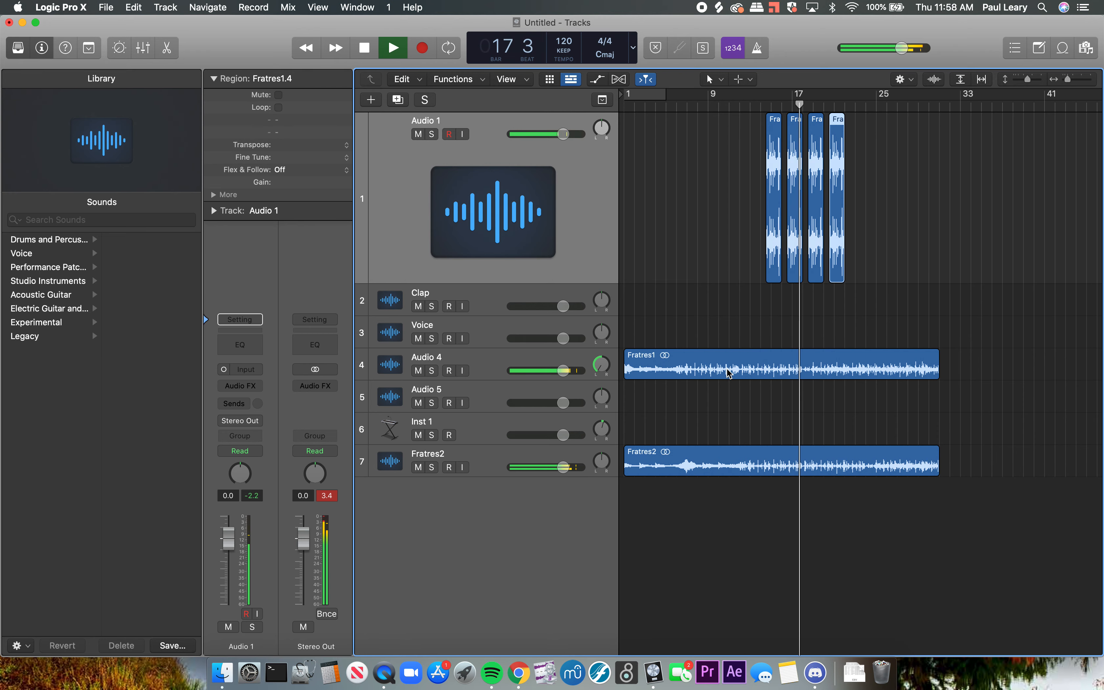
key("space")
left_click(418, 370)
left_click(418, 467)
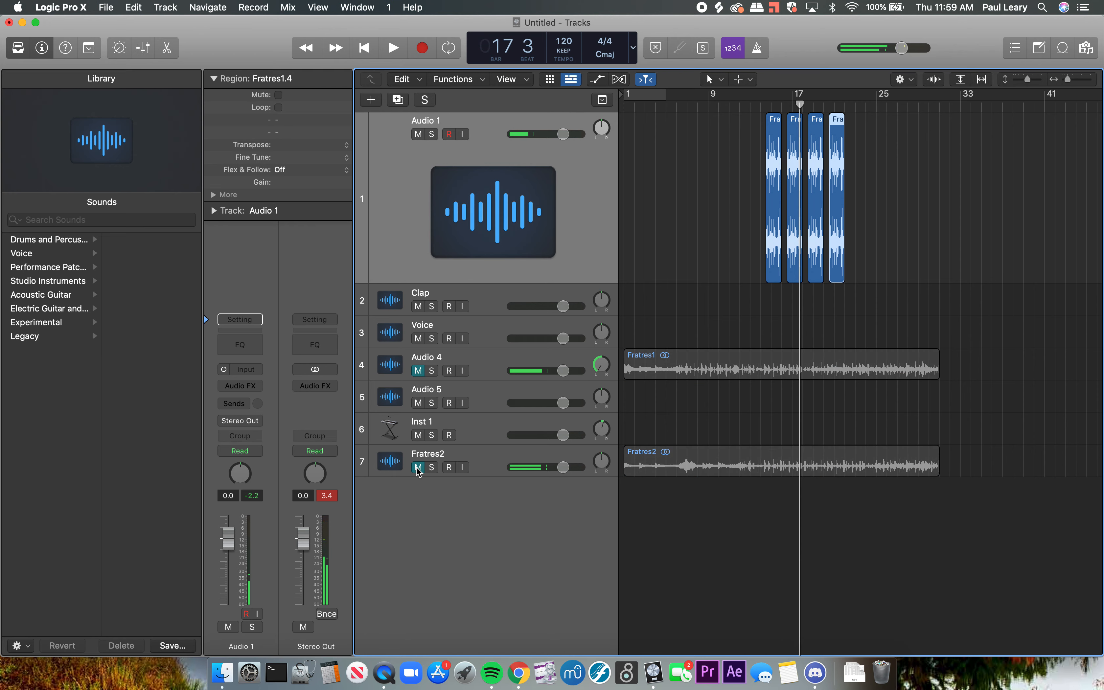
key("space")
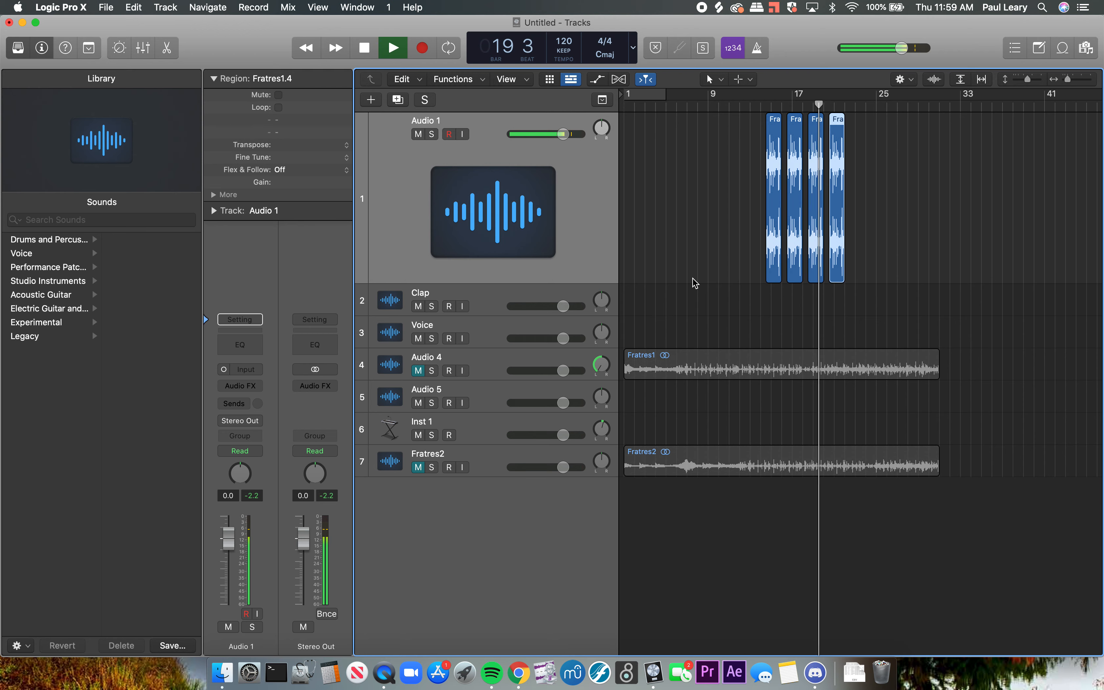
key("space")
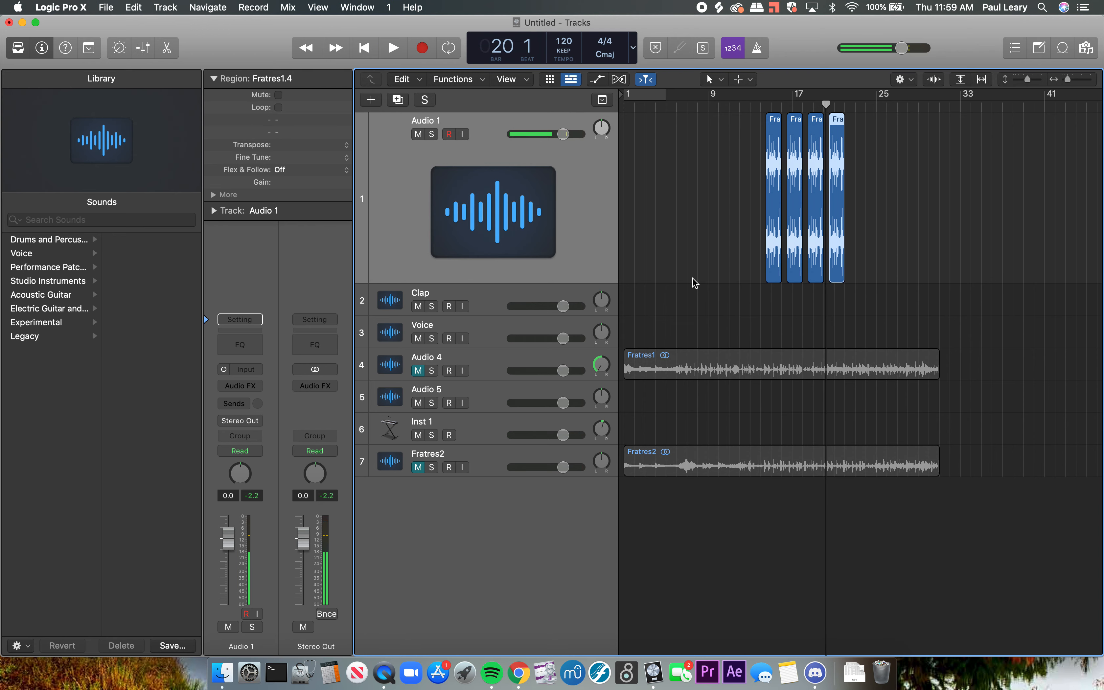
- Copy all four clips on Audio 1 and paste them at bar 4 on the same track
left_click(591, 193)
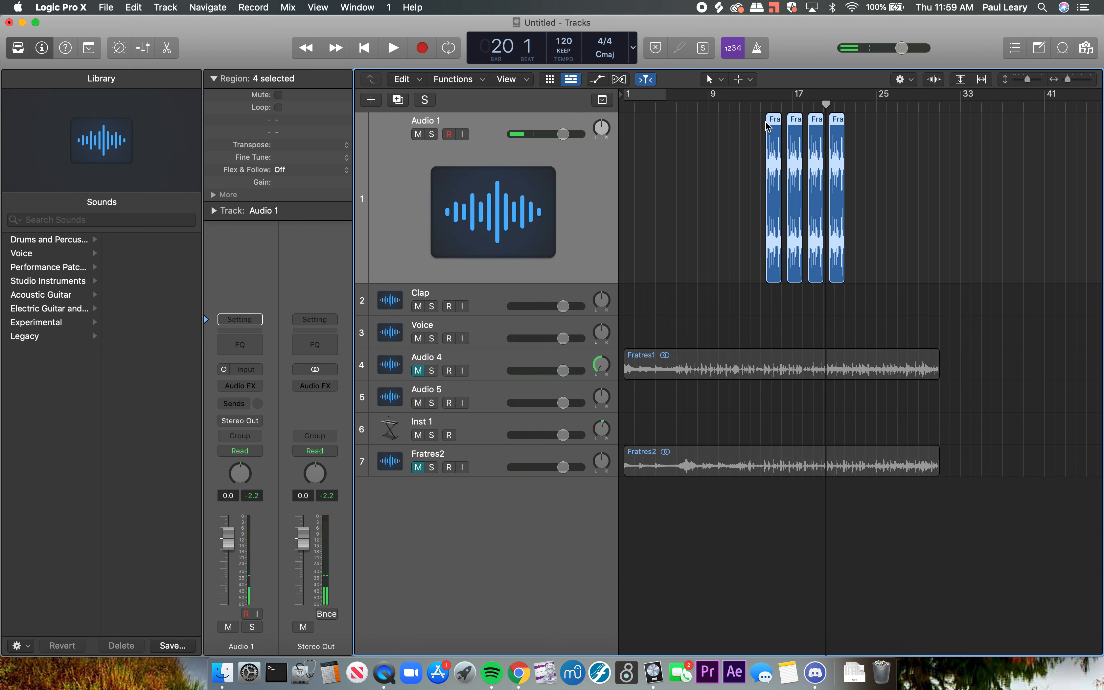
left_click_drag(757, 121, 860, 148)
left_click(656, 106)
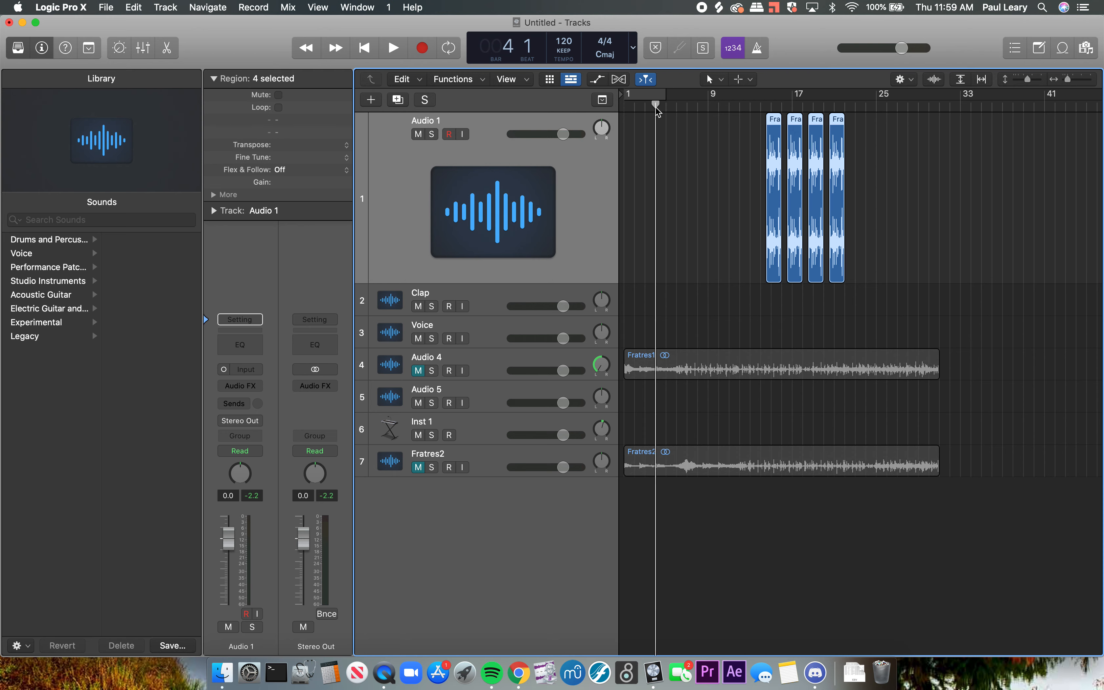
key("super+v")
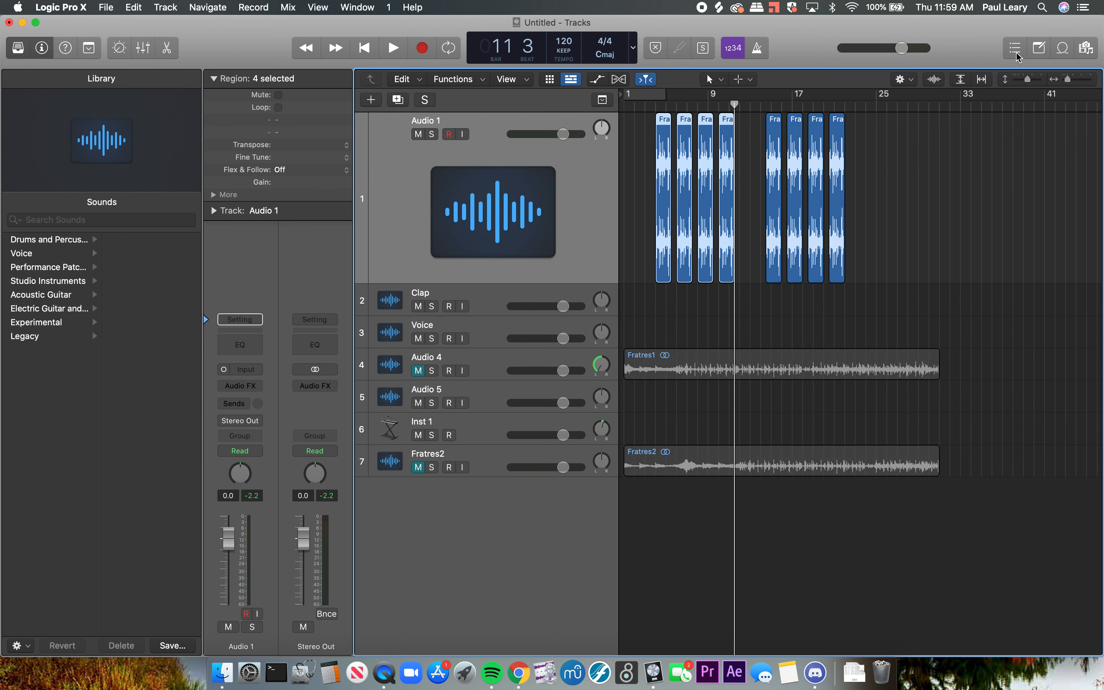
- Examine the regions listed under Fratres1.aif and Fratres2.aif in the project's audio browser, and close it
left_click(1087, 50)
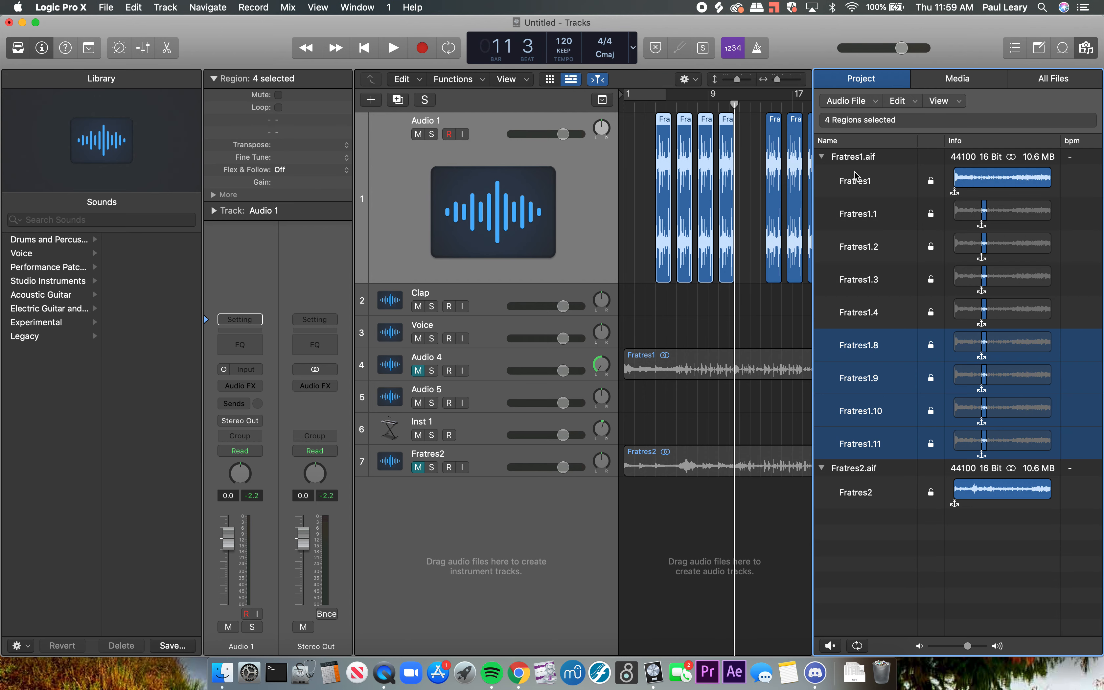
left_click(853, 160)
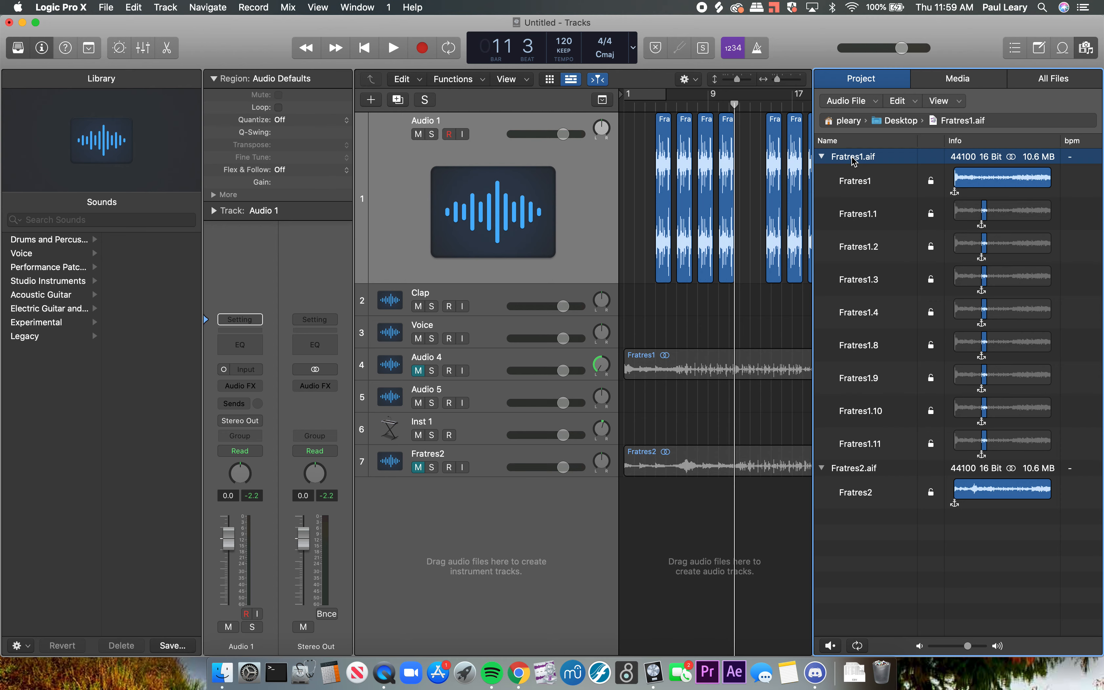
left_click(859, 213)
key("Down")
key("Down")
key("Down")
key("Down")
key("Down")
key("Down")
key("Down")
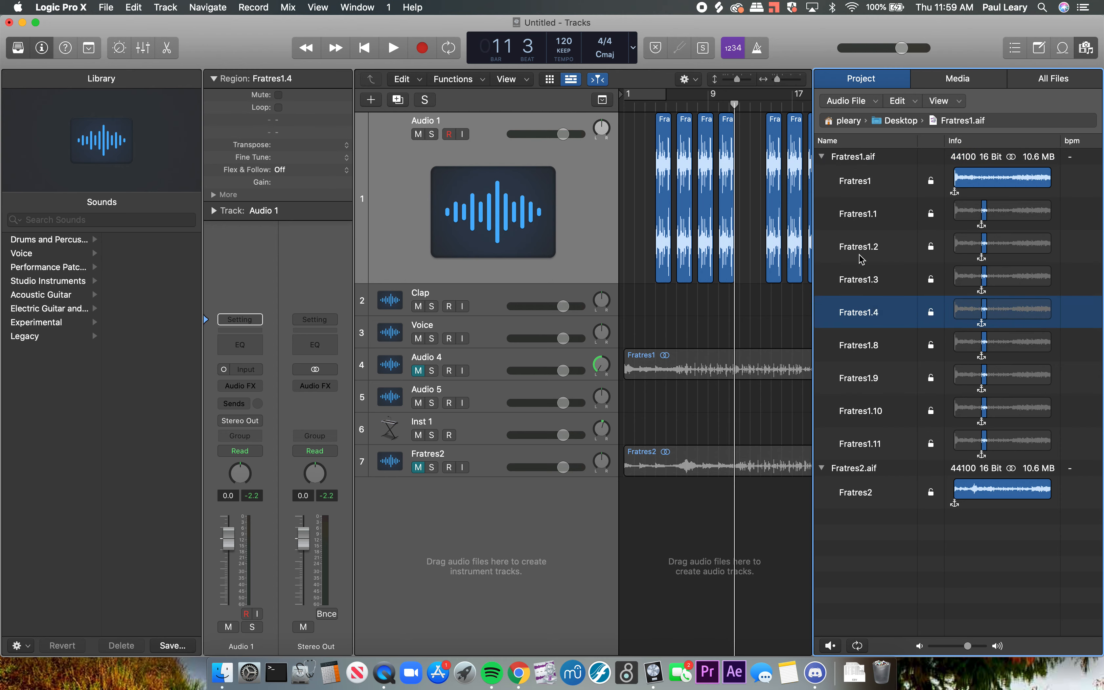
left_click(866, 157)
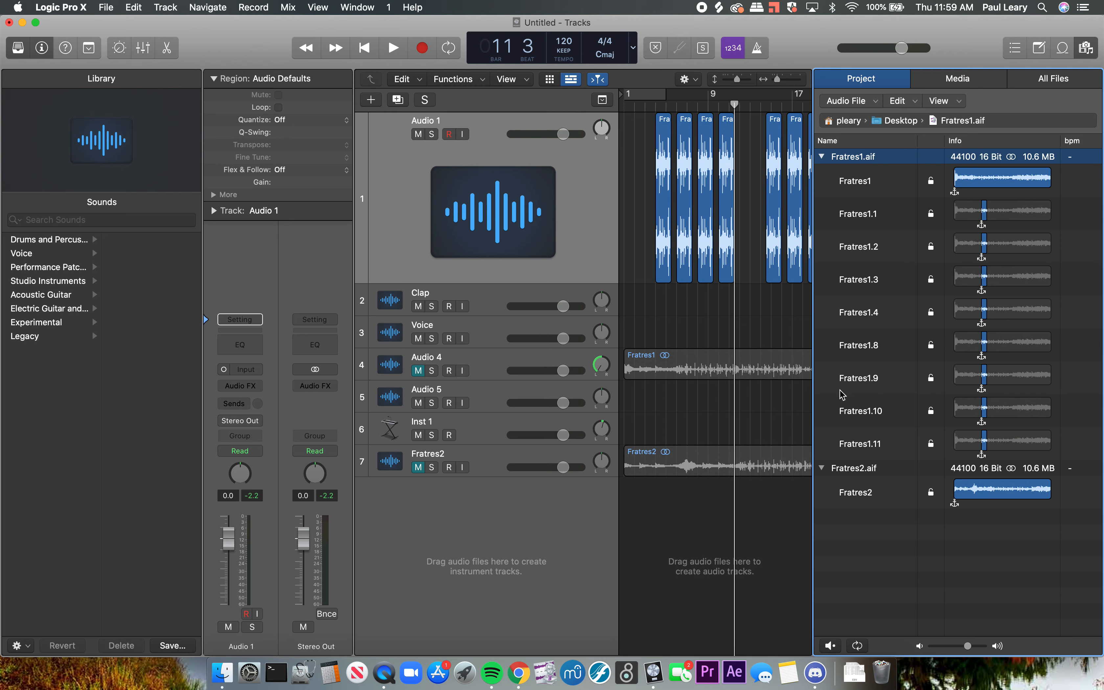
left_click(856, 470)
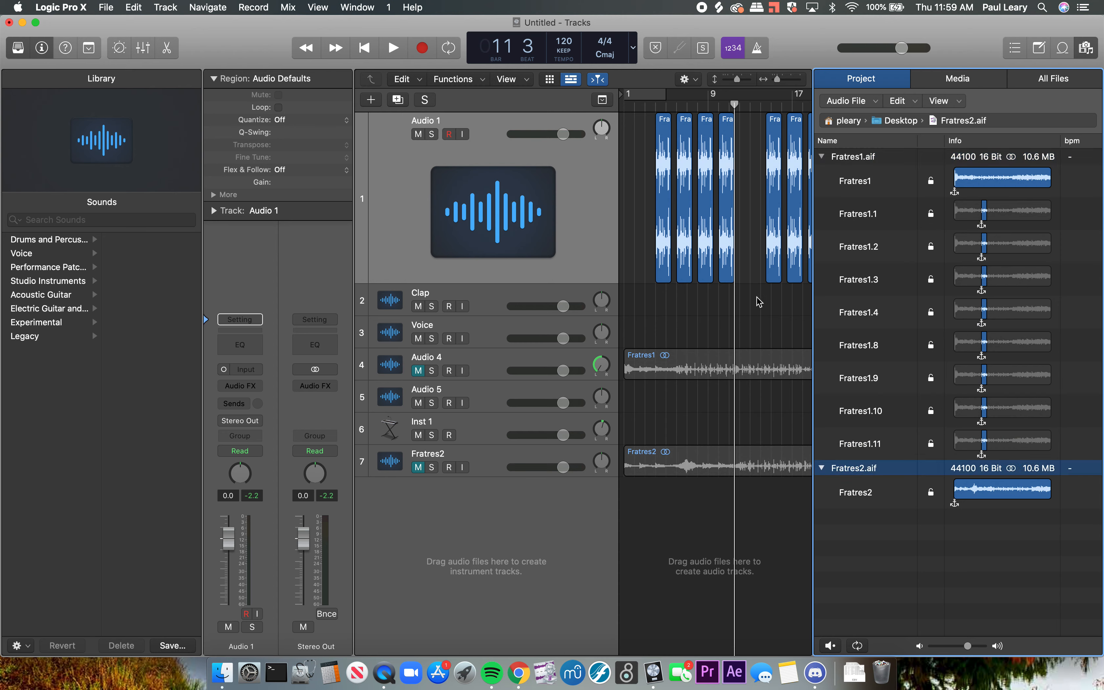
left_click_drag(812, 99, 1010, 134)
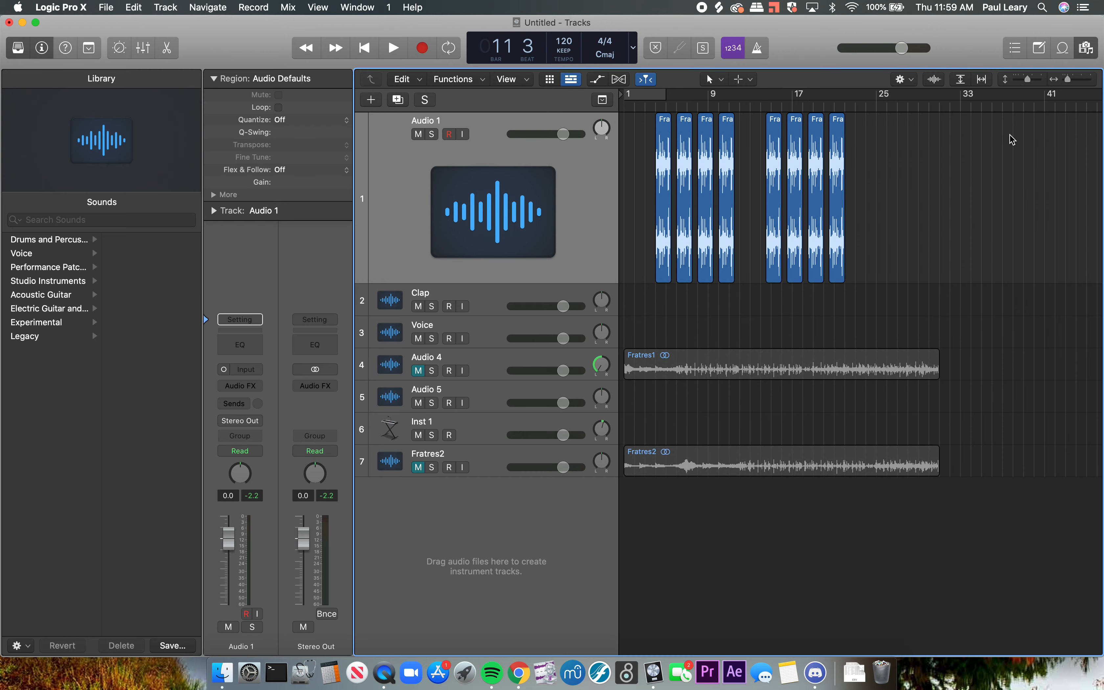
- Use the Text tool to rename the Fratres1.11 region at bar 10 on Audio 1 as Test
key("super+Right")
key("super+Right")
key("super+Right")
key("super+Right")
key("super+Right")
key("super+Right")
key("super+Right")
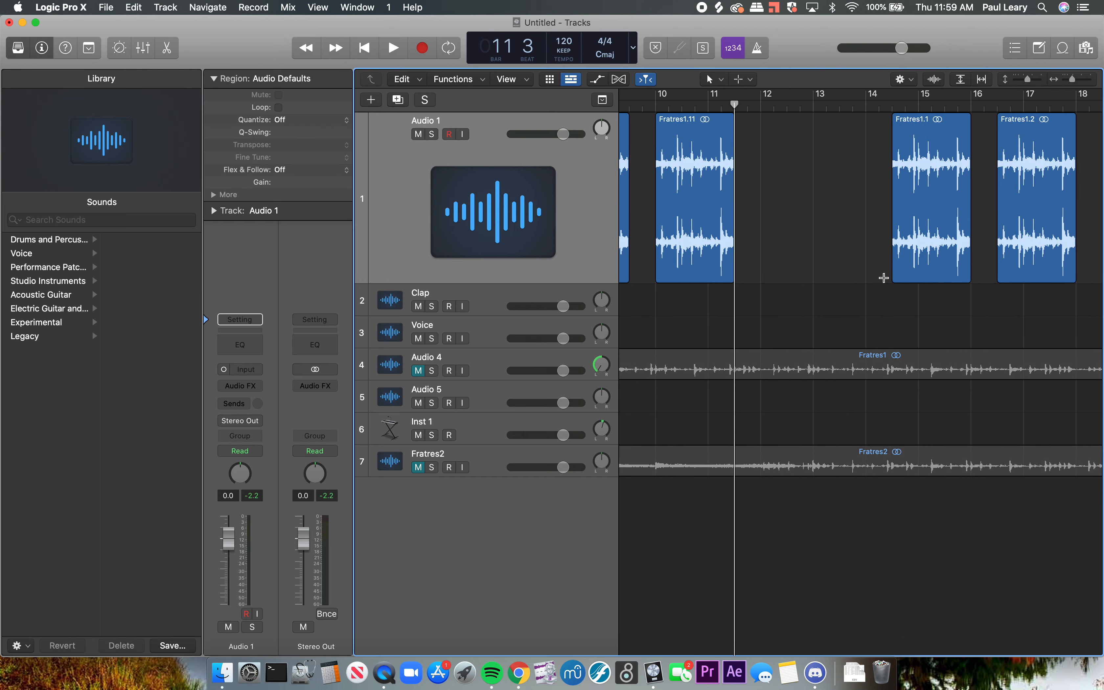
scroll(884, 277, "left", 2)
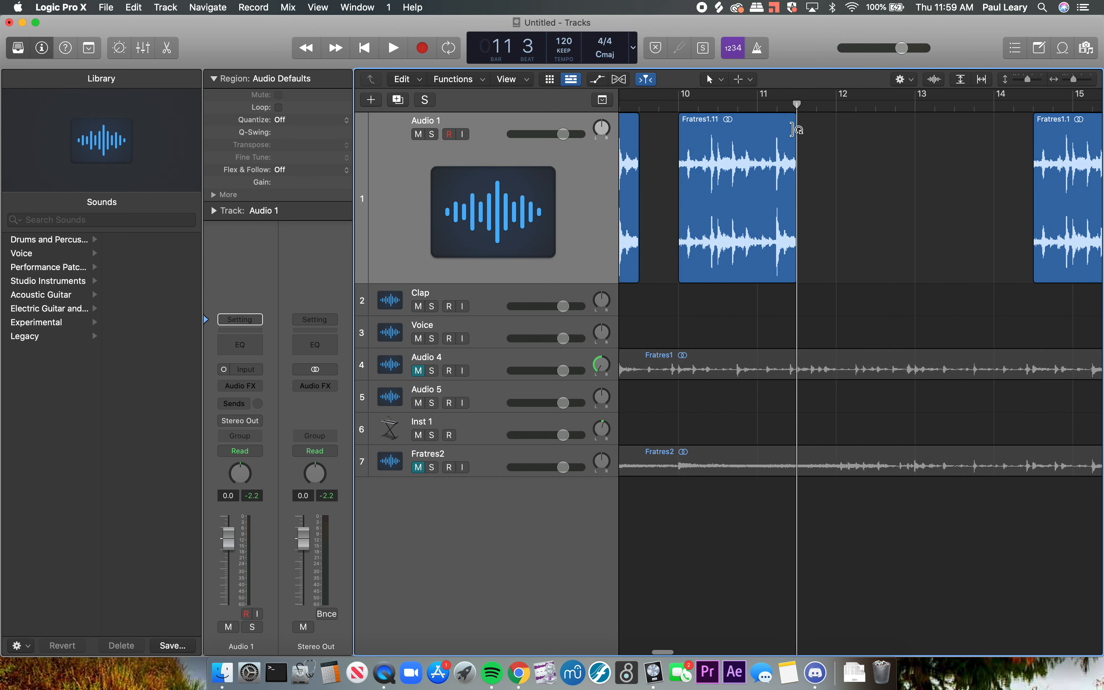
left_click(742, 126)
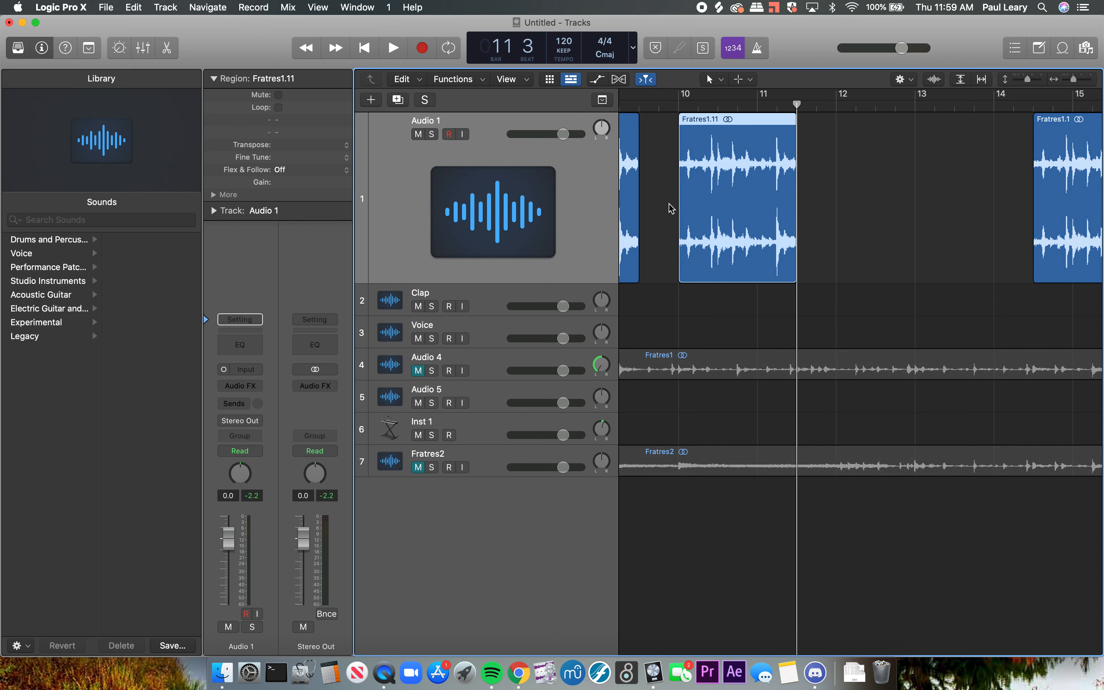
key("t")
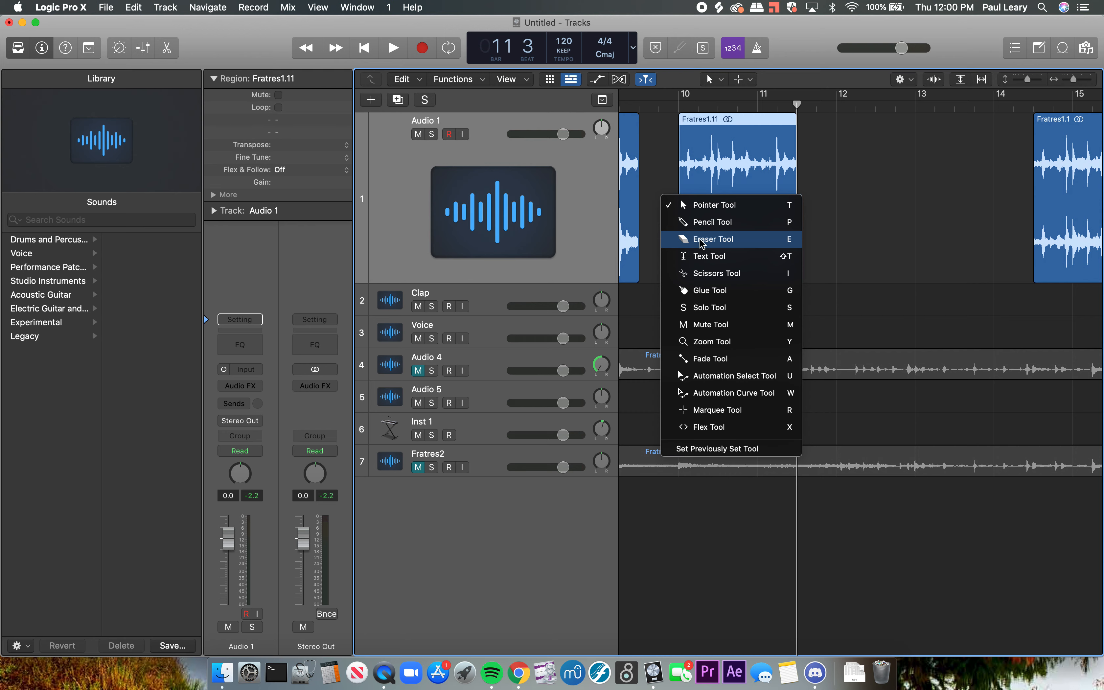
left_click(701, 257)
left_click(701, 121)
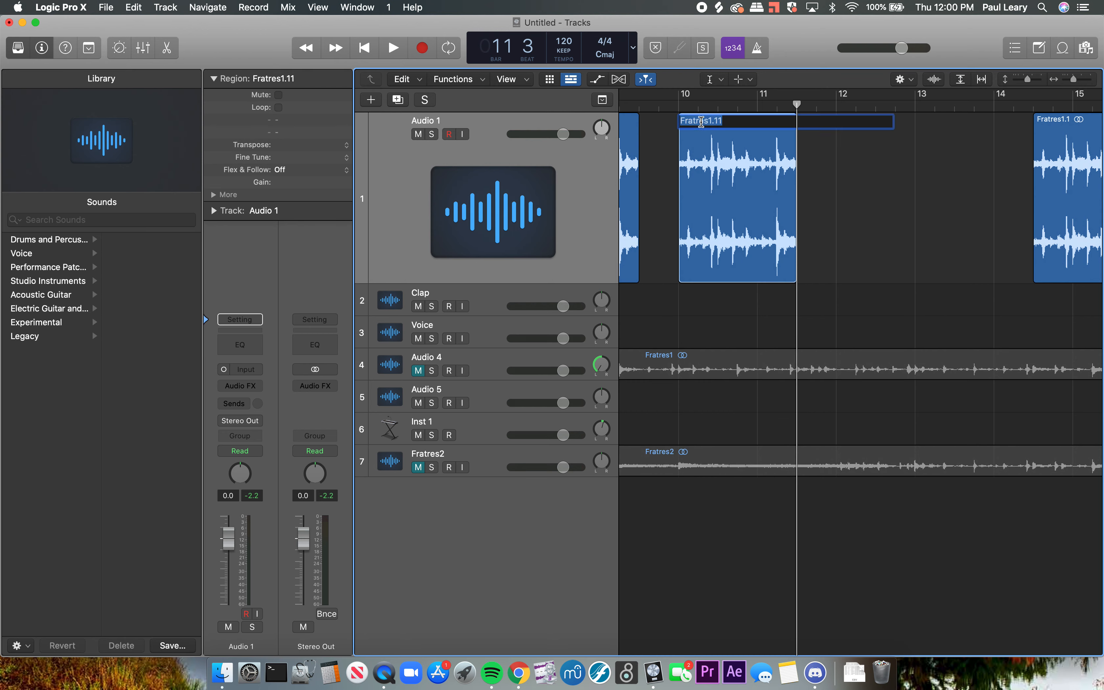
type("Test")
key("Return")
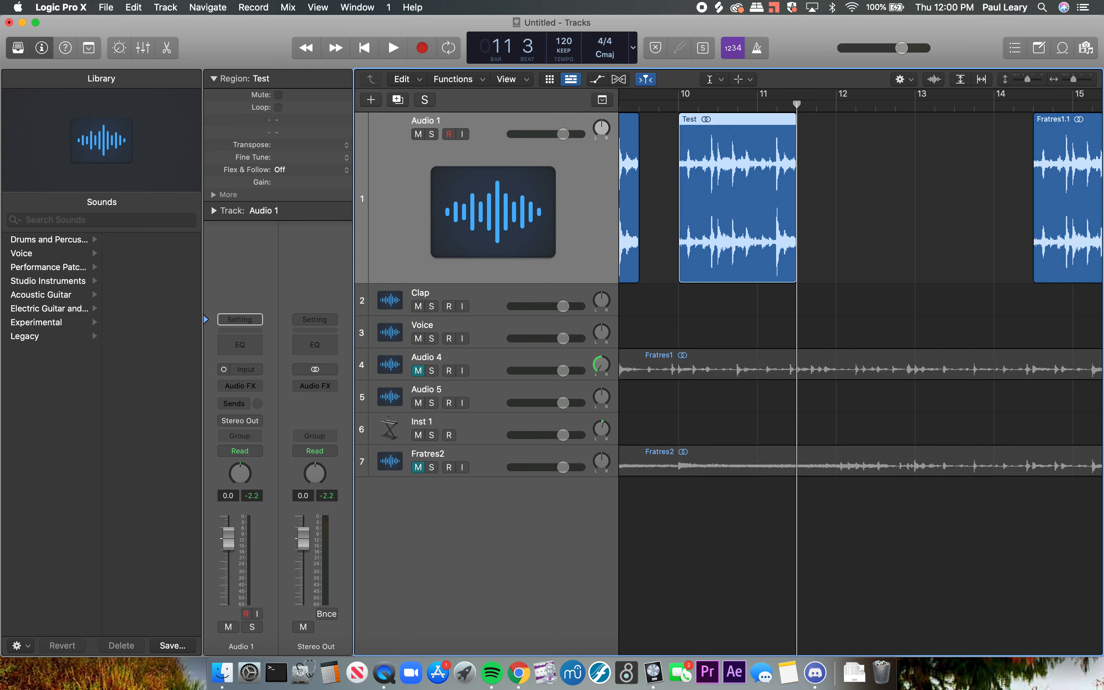
- Split the Test region on Audio 1 at about bar 10 beat 3 with the Scissors tool
key("t")
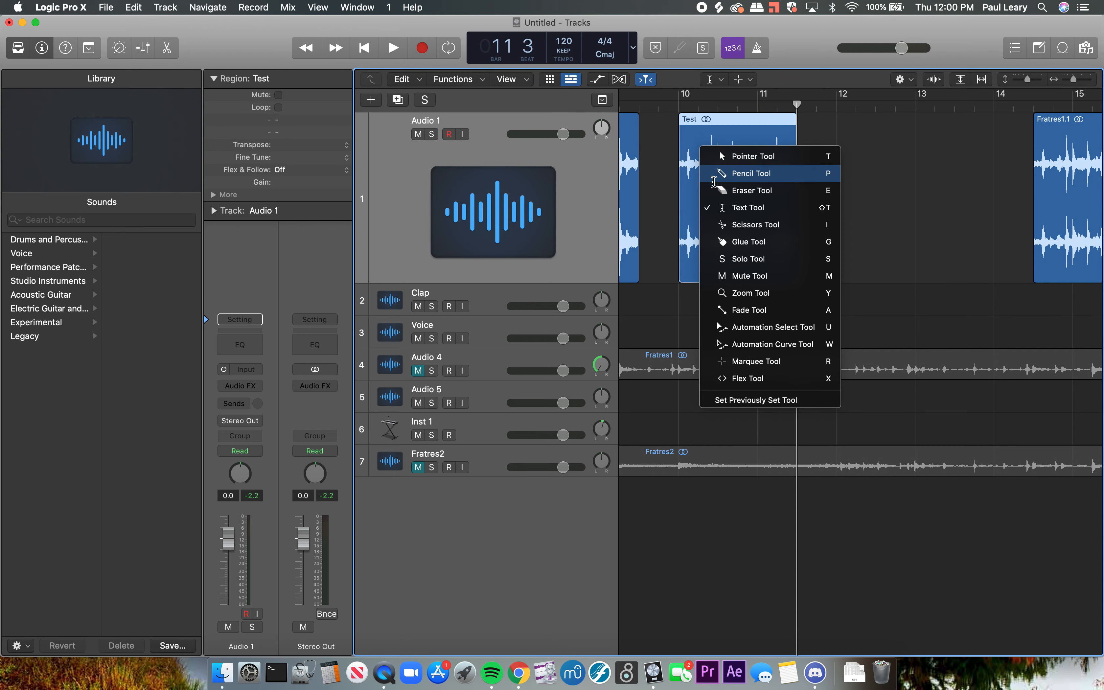
left_click(721, 224)
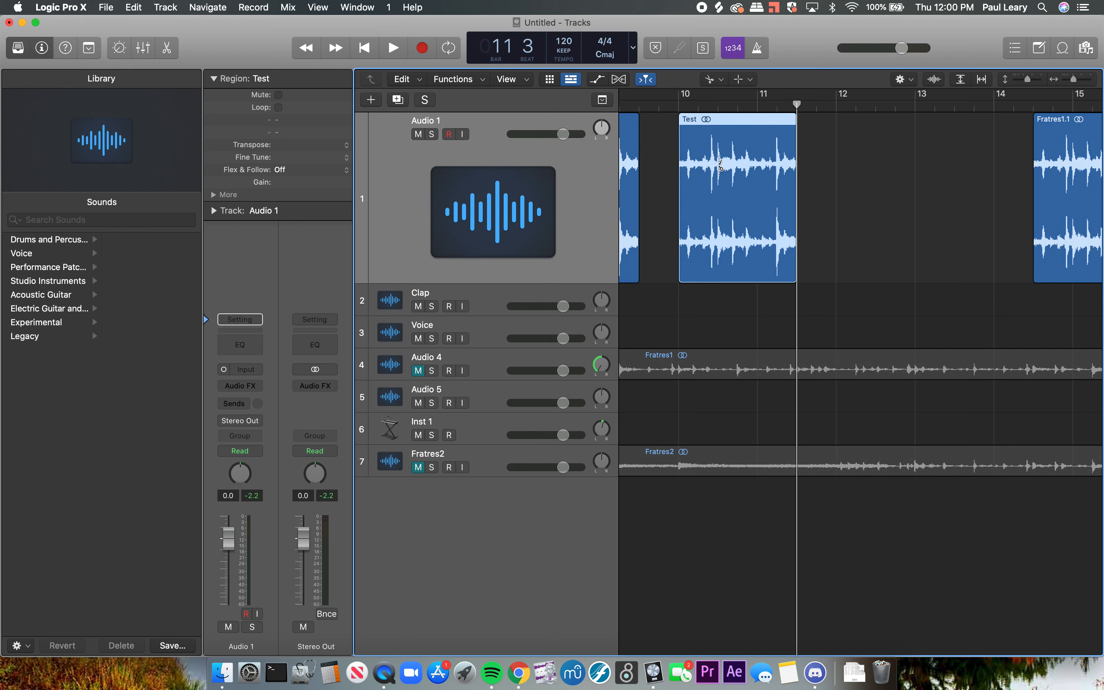
left_click(719, 166)
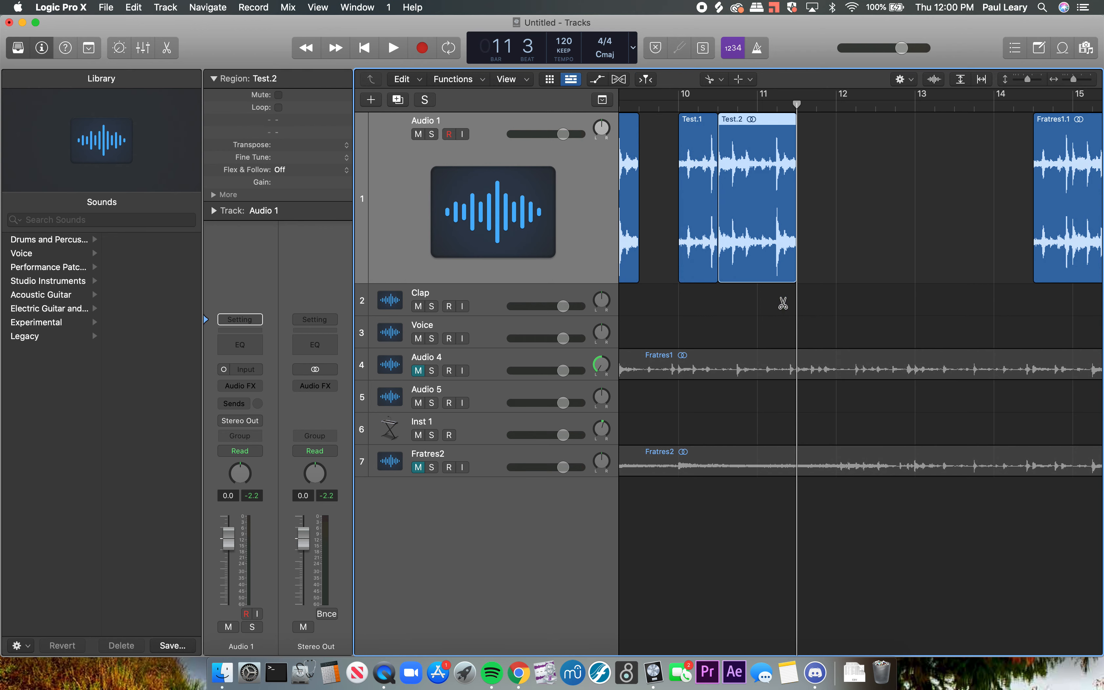
- Move the second piece of the split Test region slightly later on Audio 1, leaving a small gap after the first
key("t")
key("t")
mouse_move(749, 122)
left_mouse_down()
mouse_move(812, 124)
mouse_move(760, 129)
left_mouse_up()
- Join Test.1 and Test.2 on Audio 1 with the Glue tool, creating a new audio file
left_click(702, 126)
left_click(759, 124, "shift")
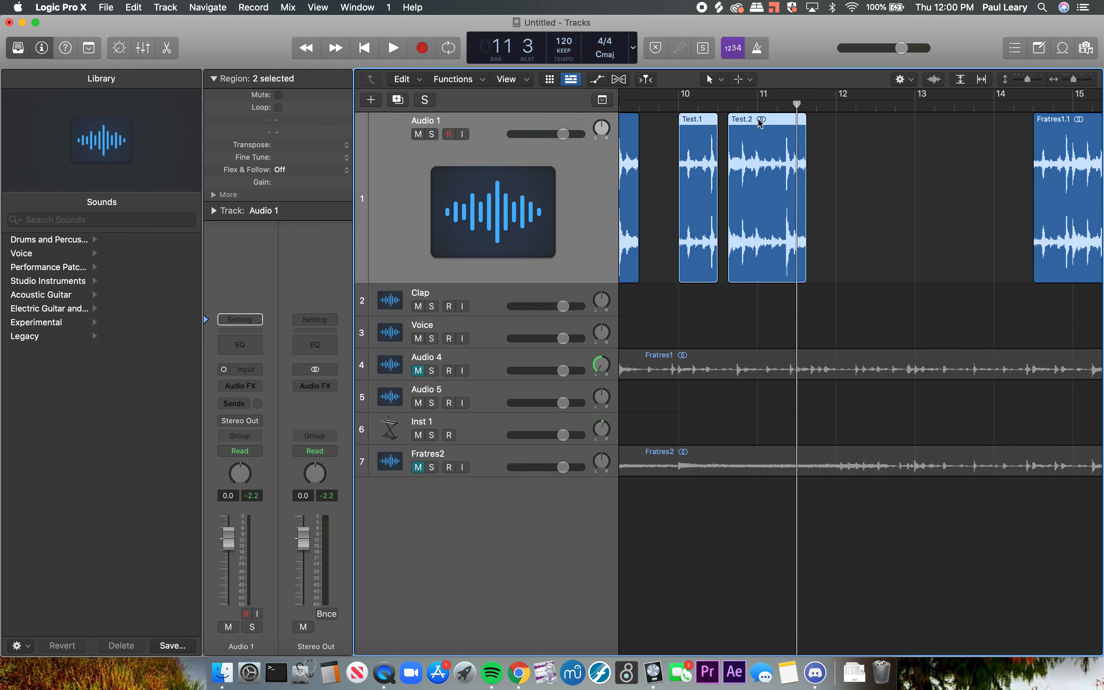
key("t")
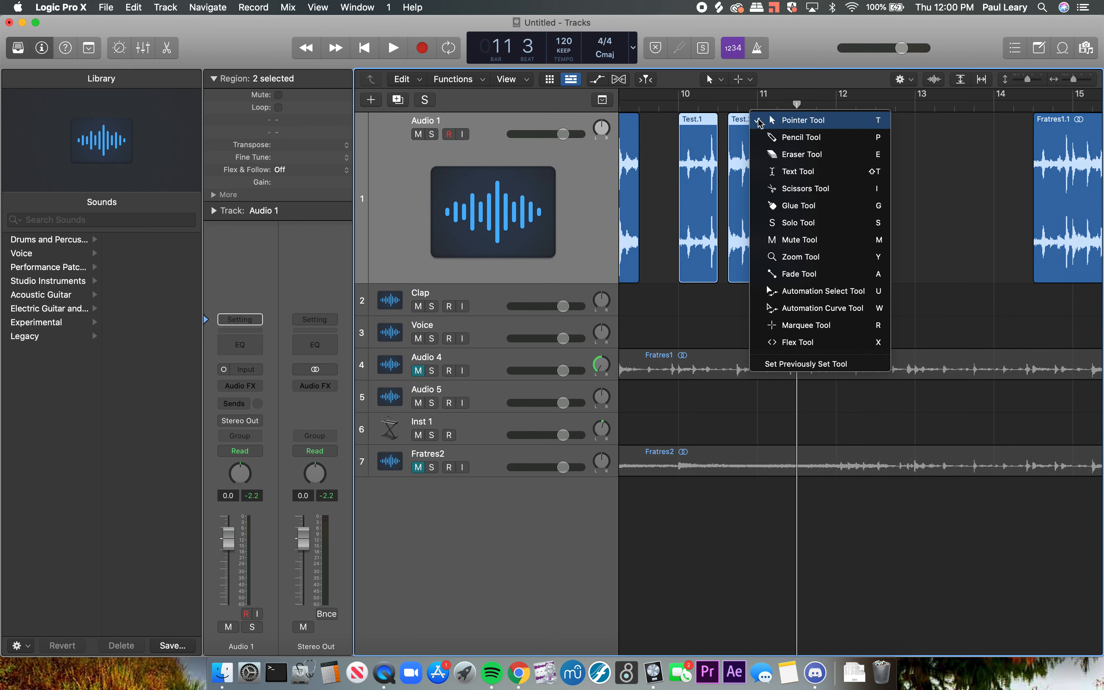
left_click(771, 210)
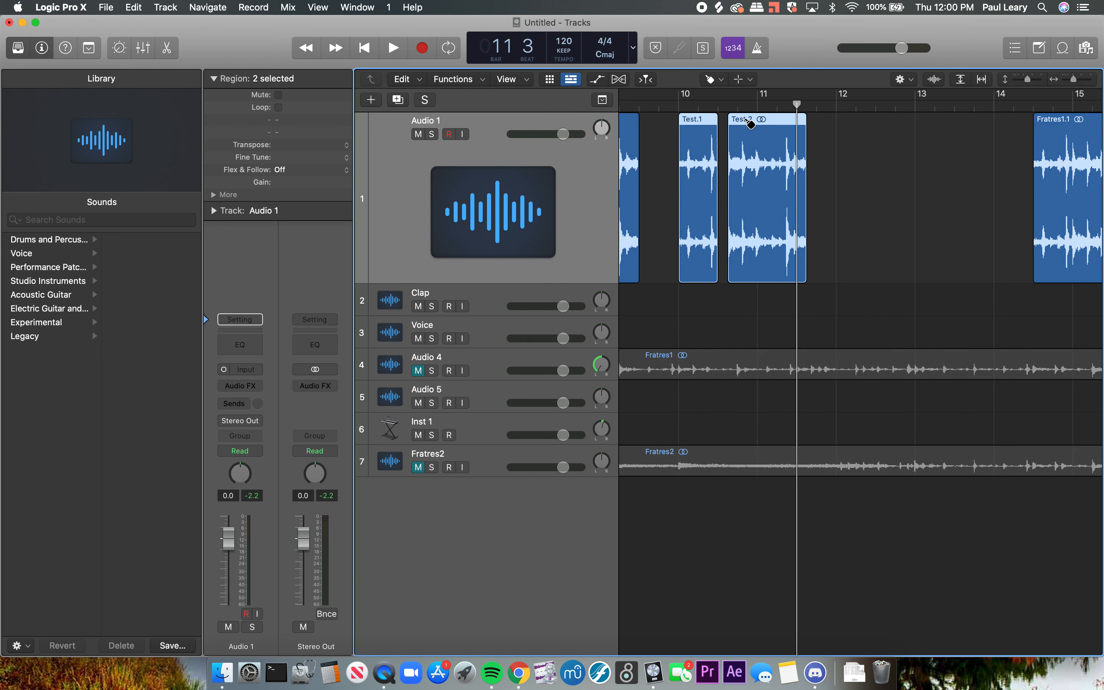
left_click(748, 121, "shift")
left_click(747, 121)
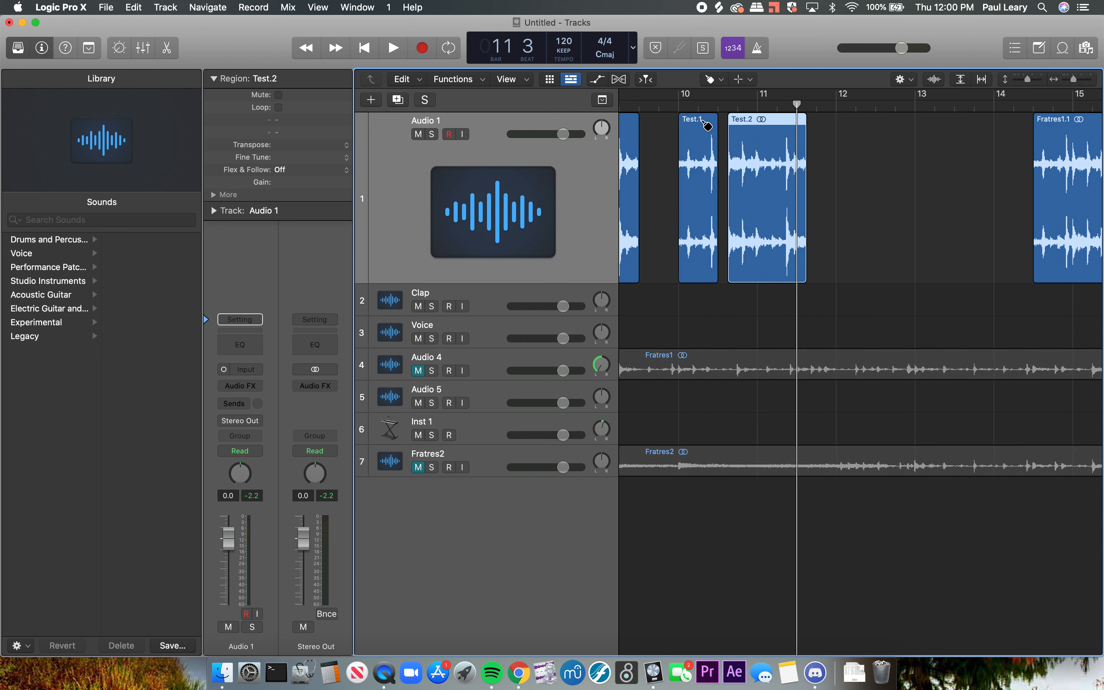
left_click(697, 121, "shift")
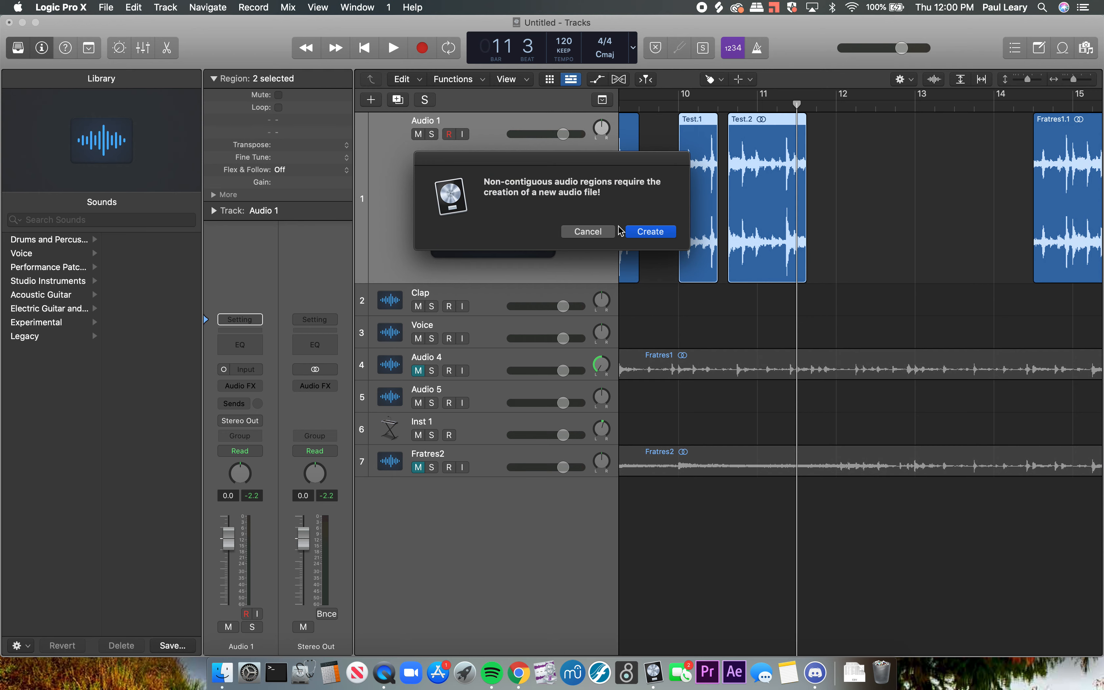
left_click(651, 232)
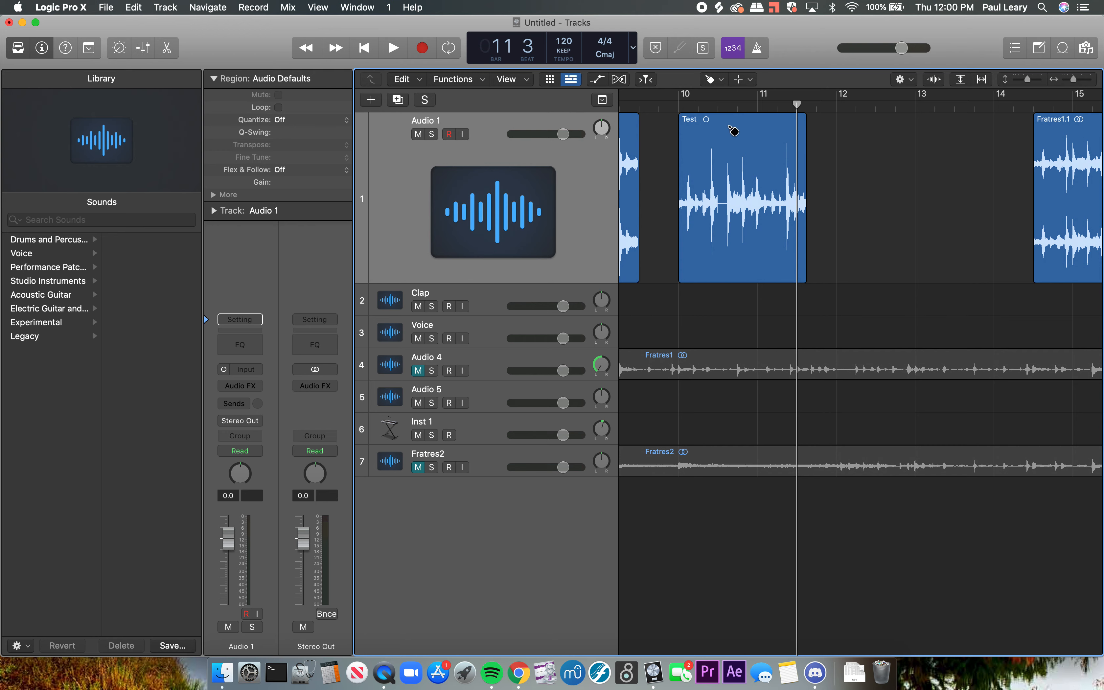
- Use the Fade tool to add a fade-in at the start and a fade-out at the end of the joined Test region
key("t")
key("t")
key("t")
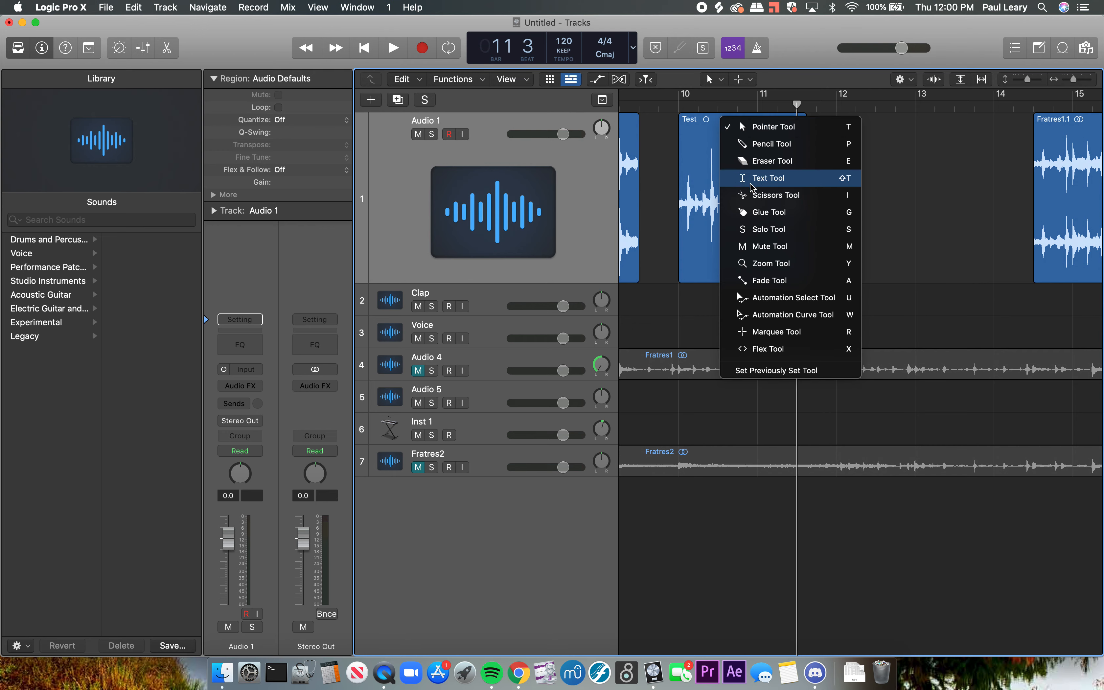
left_click(760, 127)
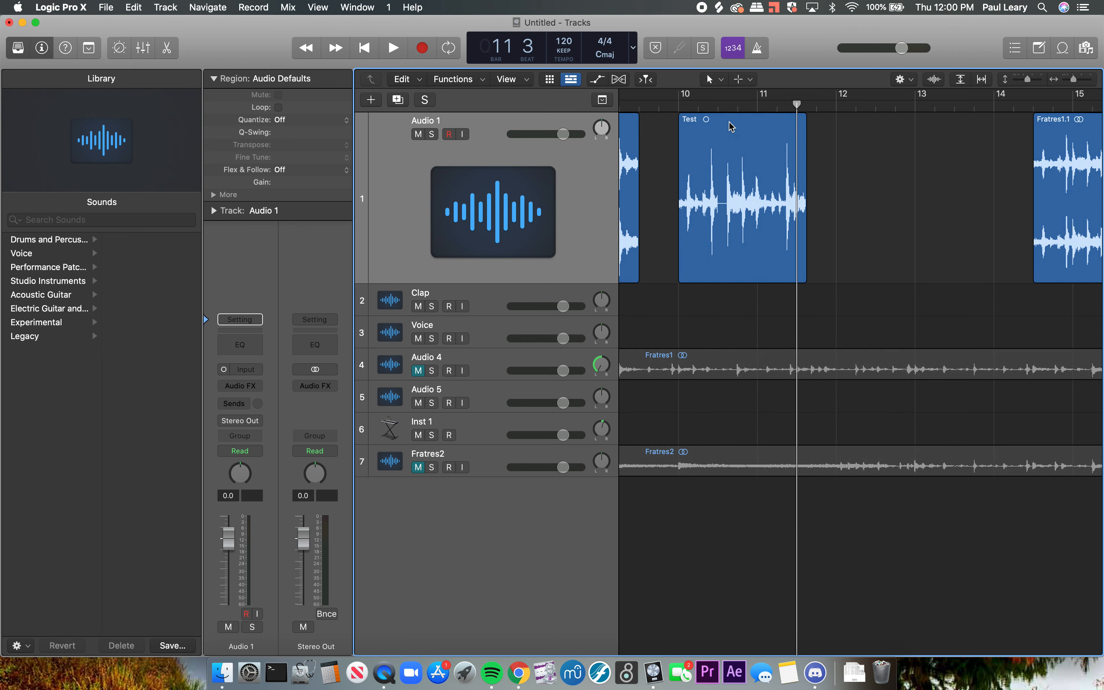
key("t")
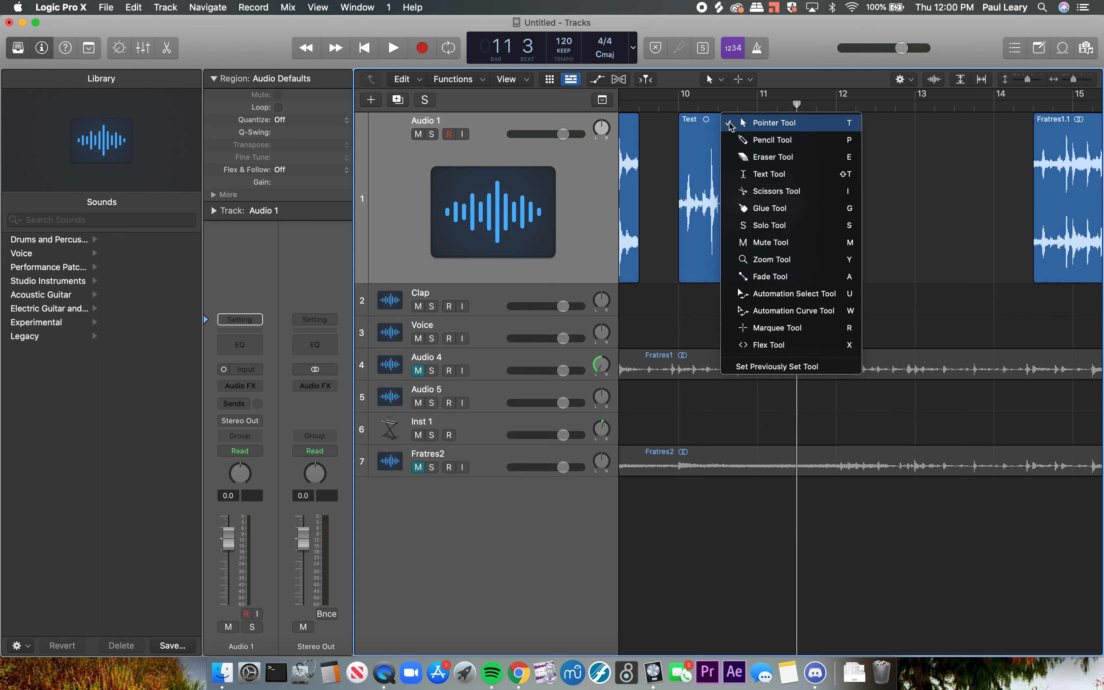
left_click(771, 277)
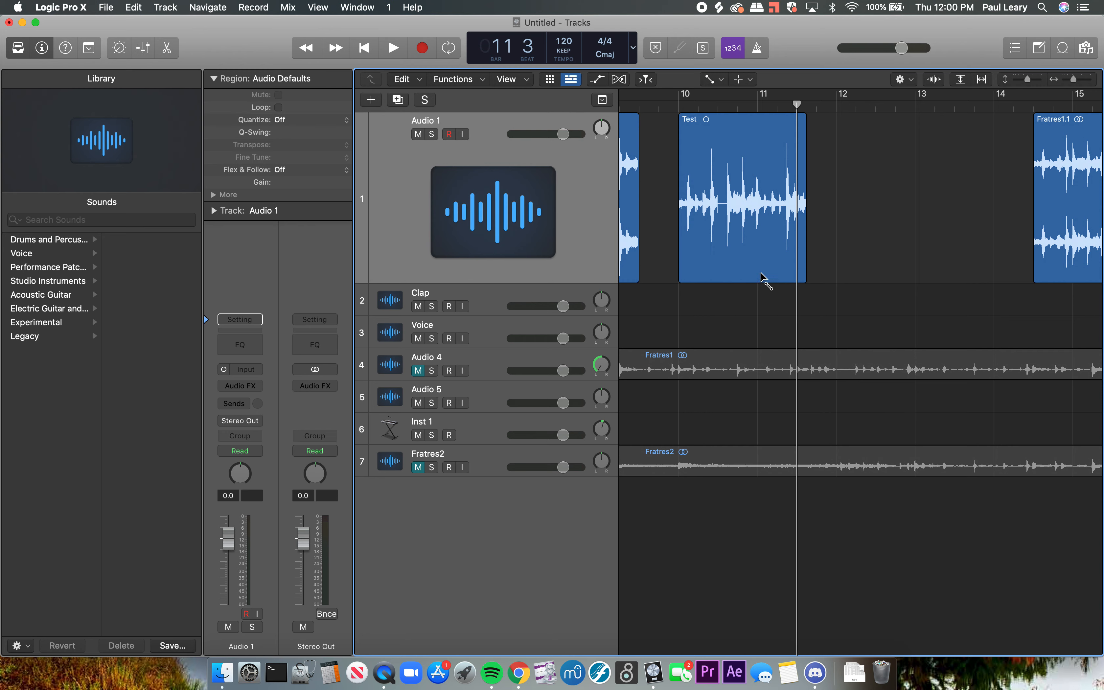
left_click(698, 142)
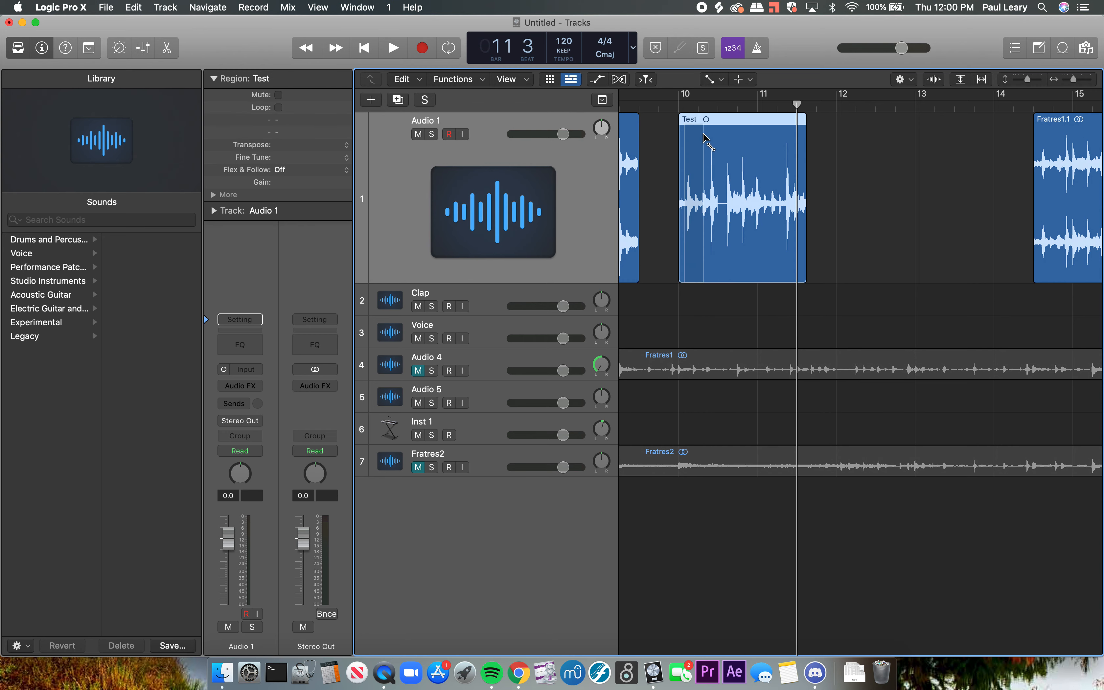
mouse_move(694, 139)
left_mouse_down()
mouse_move(671, 141)
mouse_move(742, 134)
mouse_move(687, 135)
mouse_move(703, 137)
left_mouse_up()
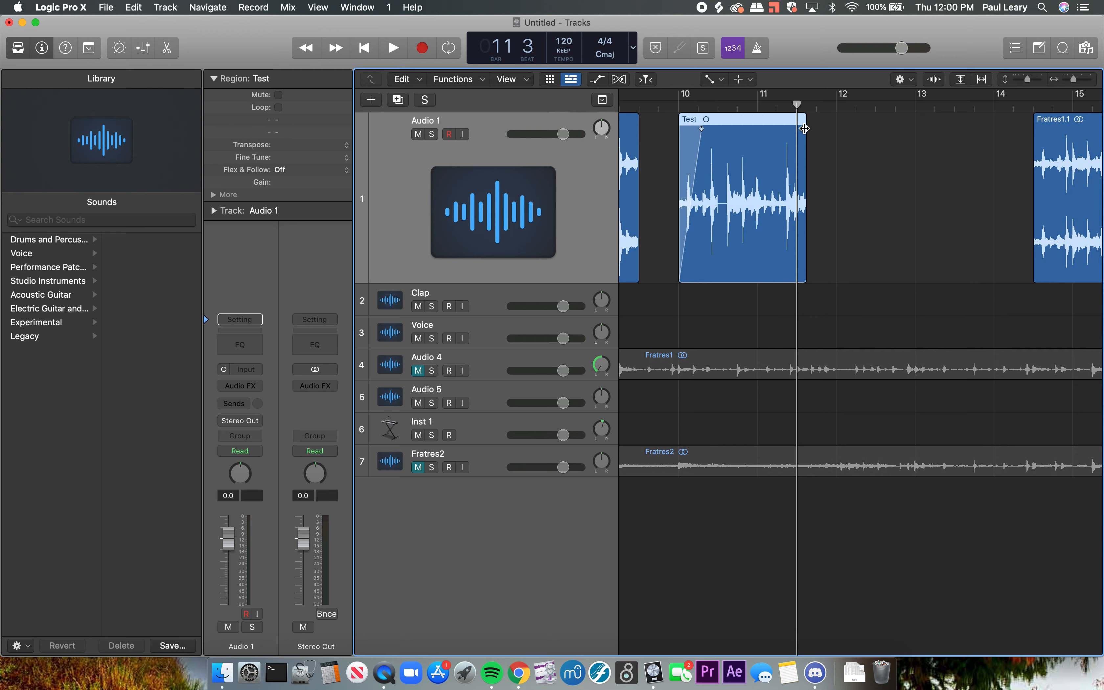
mouse_move(805, 130)
left_mouse_down()
mouse_move(778, 130)
mouse_move(789, 132)
left_mouse_up()
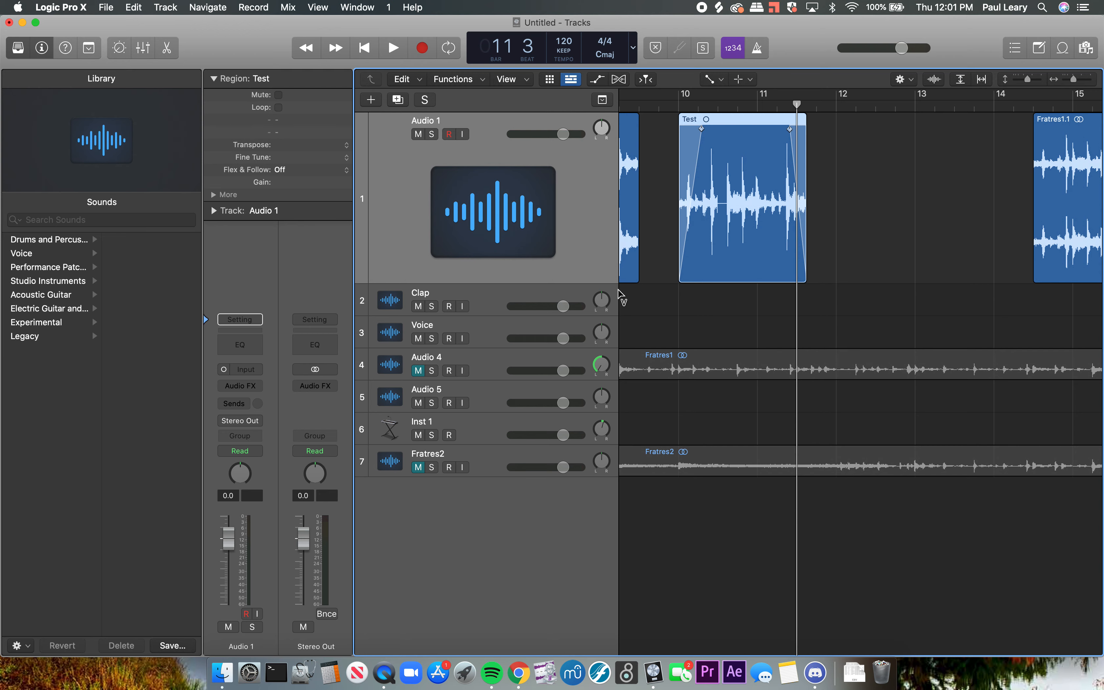
- Examine the faded Test region and its neighbouring clips at different horizontal and vertical zoom levels
key("super+Left")
key("super+Left")
key("super+Left")
key("super+Right")
key("super+Right")
key("super+Right")
key("super+Right")
key("super+Right")
key("super+Right")
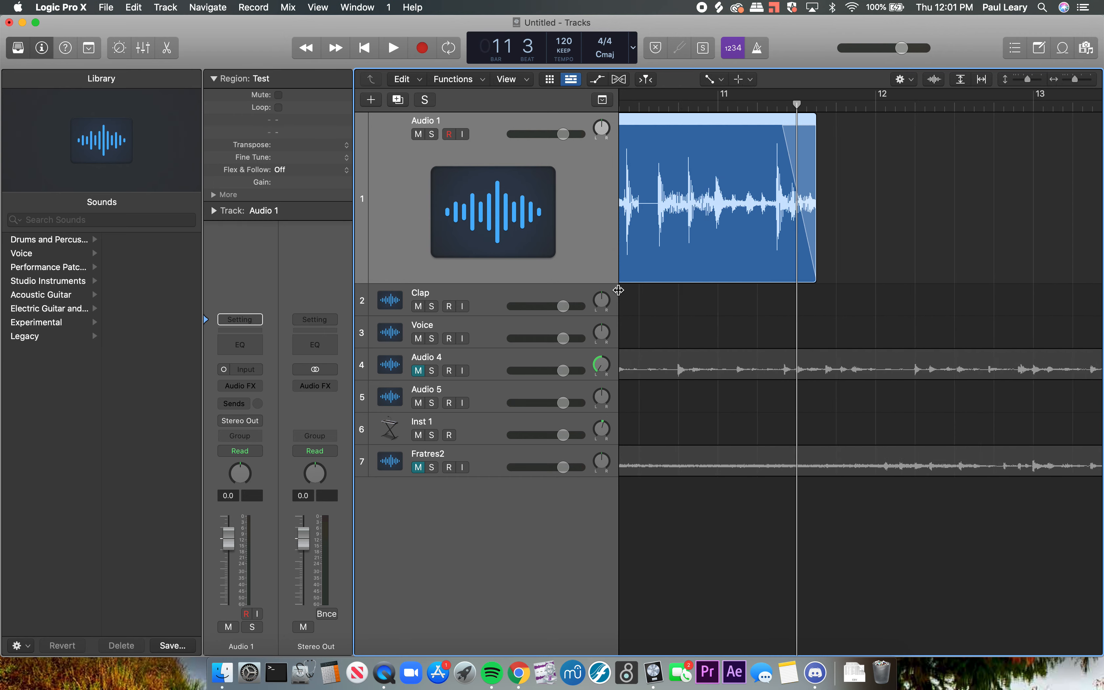
key("super+Left")
key("super+Left")
key("super+Left")
key("super+Left")
key("super+Left")
key("super+Right")
key("super+Right")
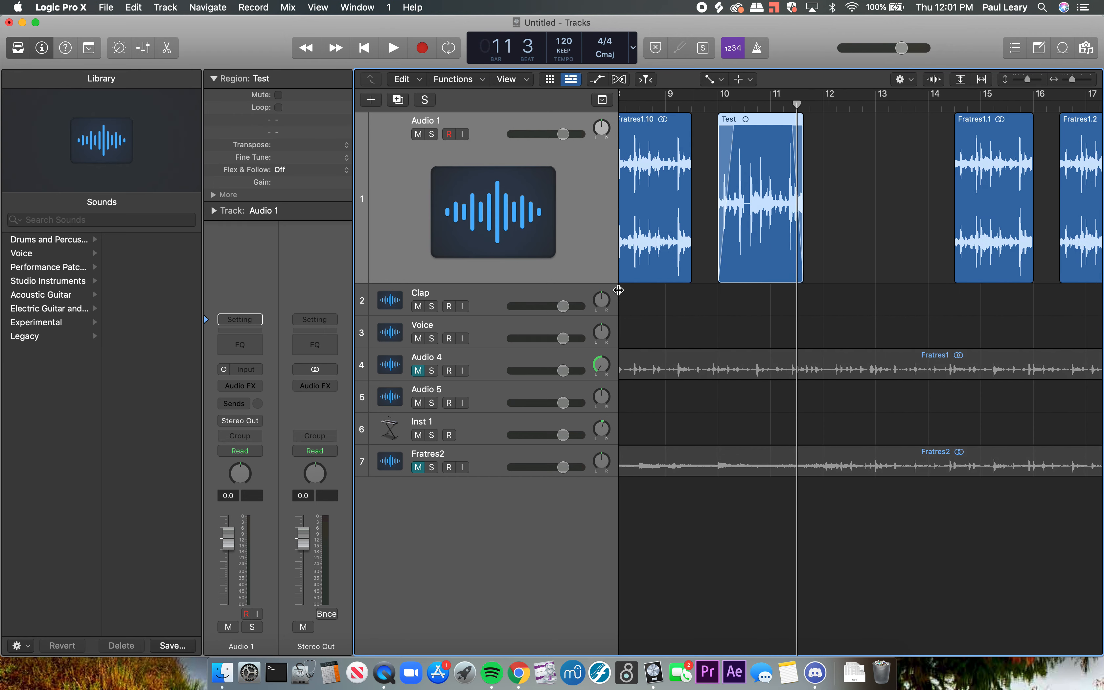
key("super+Down")
key("super+Down")
key("super+Up")
key("super+Up")
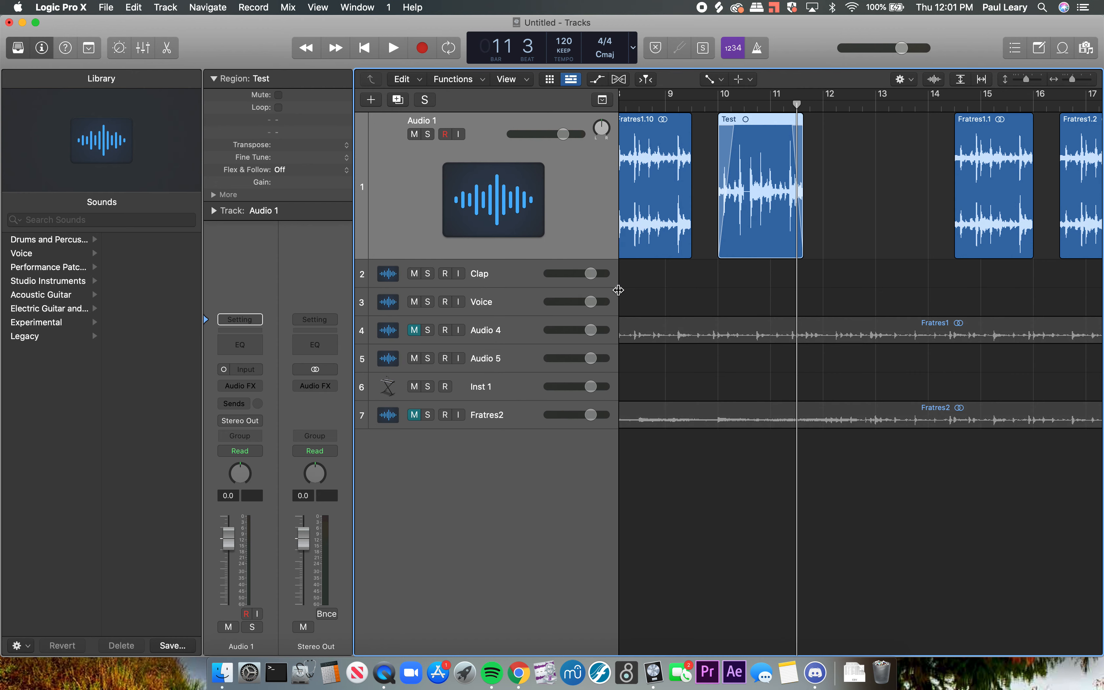
key("super+Down")
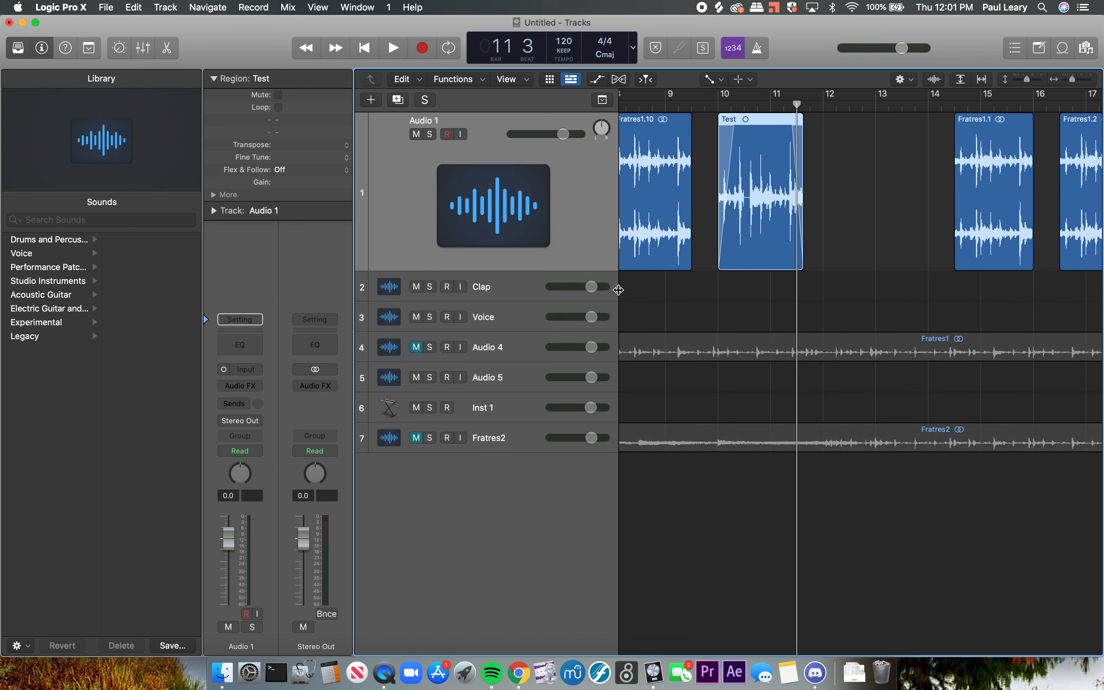
key("super+Left")
key("super+Left")
key("super+Right")
key("super+Right")
key("super+Right")
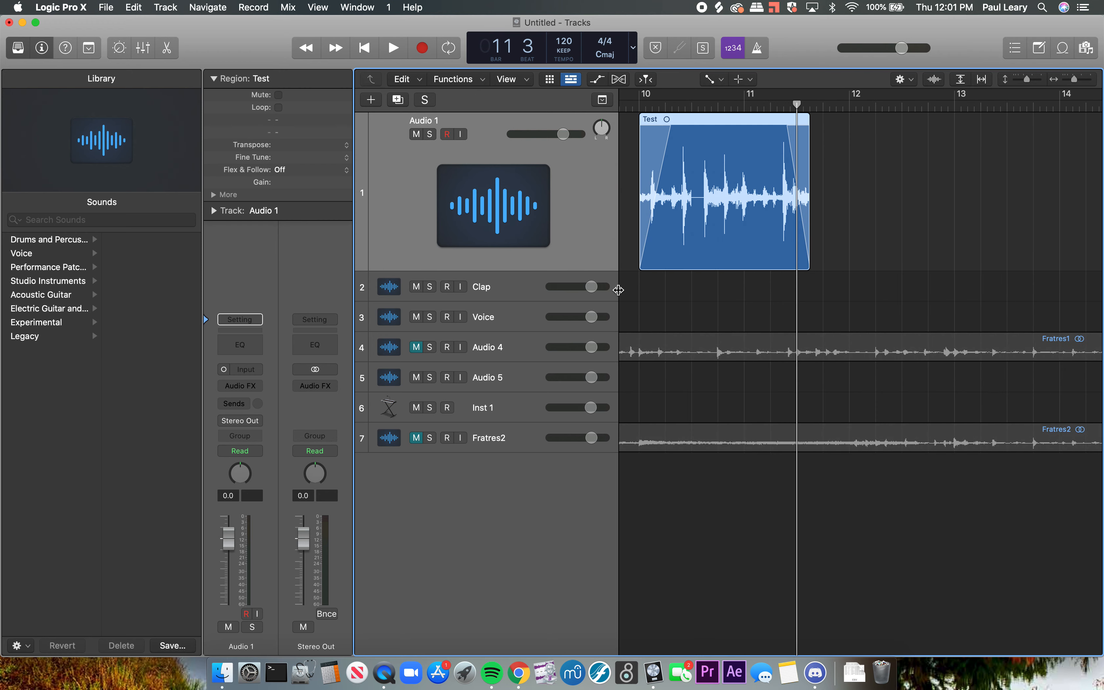
key("super+Down")
key("super+Up")
key("super+Up")
key("super+Left")
key("super+Left")
key("super+Left")
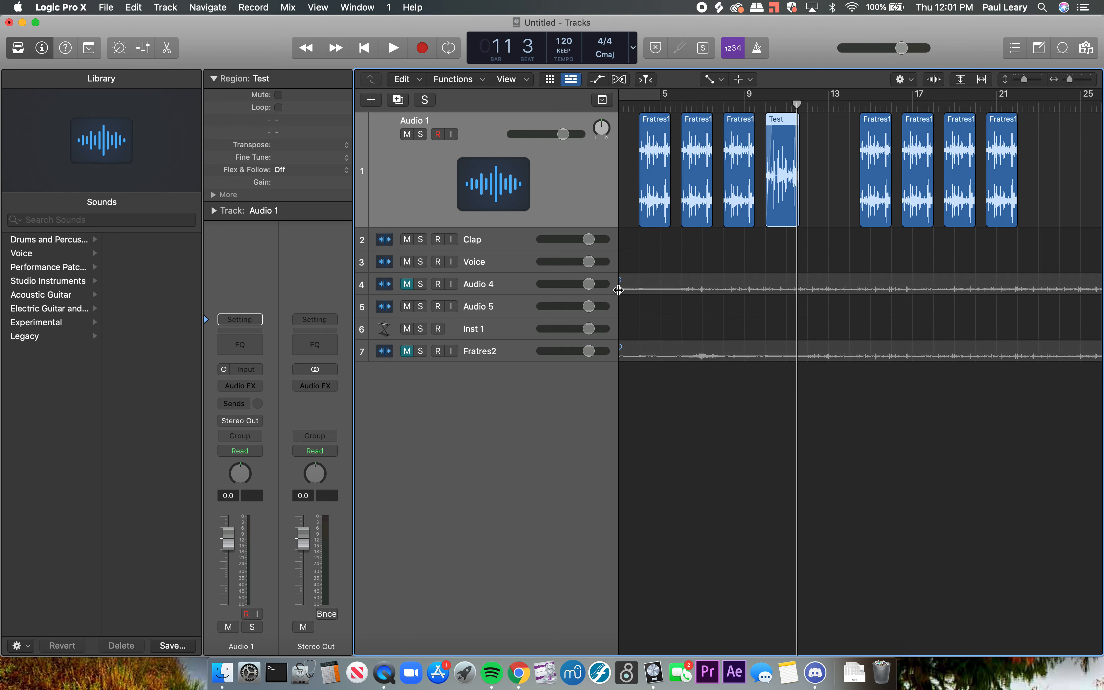
key("super+Down")
key("super+Down")
key("super+Down")
key("super+Right")
key("super+Right")
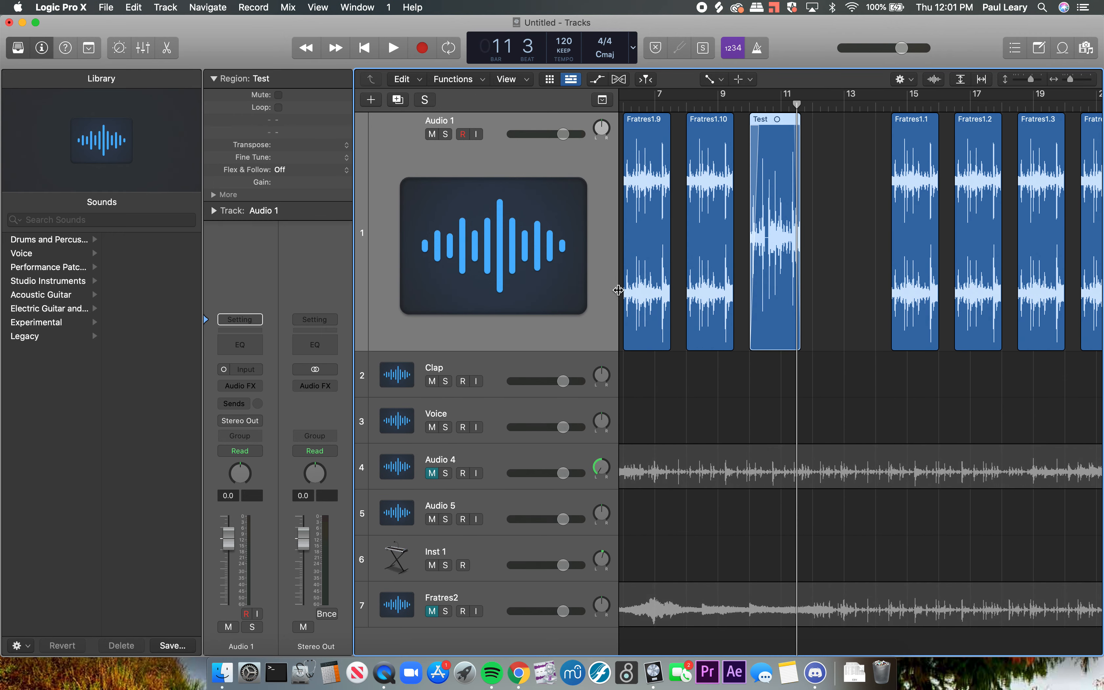
- Shorten the Test region's fade-out to a very brief fade right at the region's end
key("super+Right")
key("super+Right")
key("super+Right")
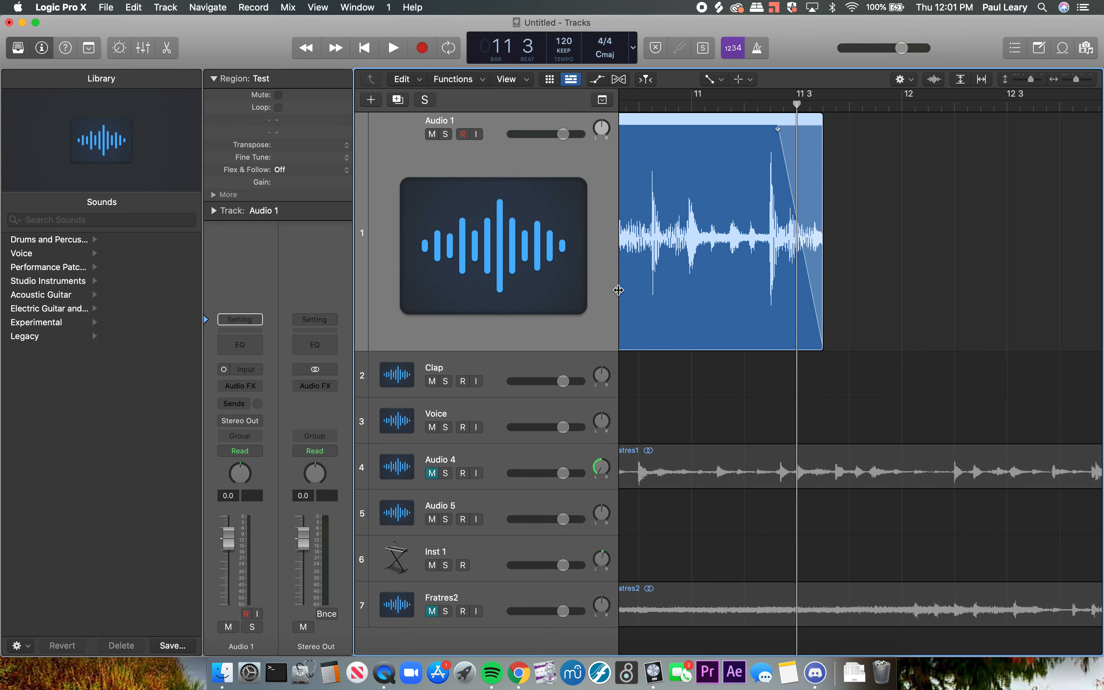
key("super+Left")
key("super+Left")
key("super+Right")
key("super+Right")
key("super+Right")
key("super+Right")
key("super+Right")
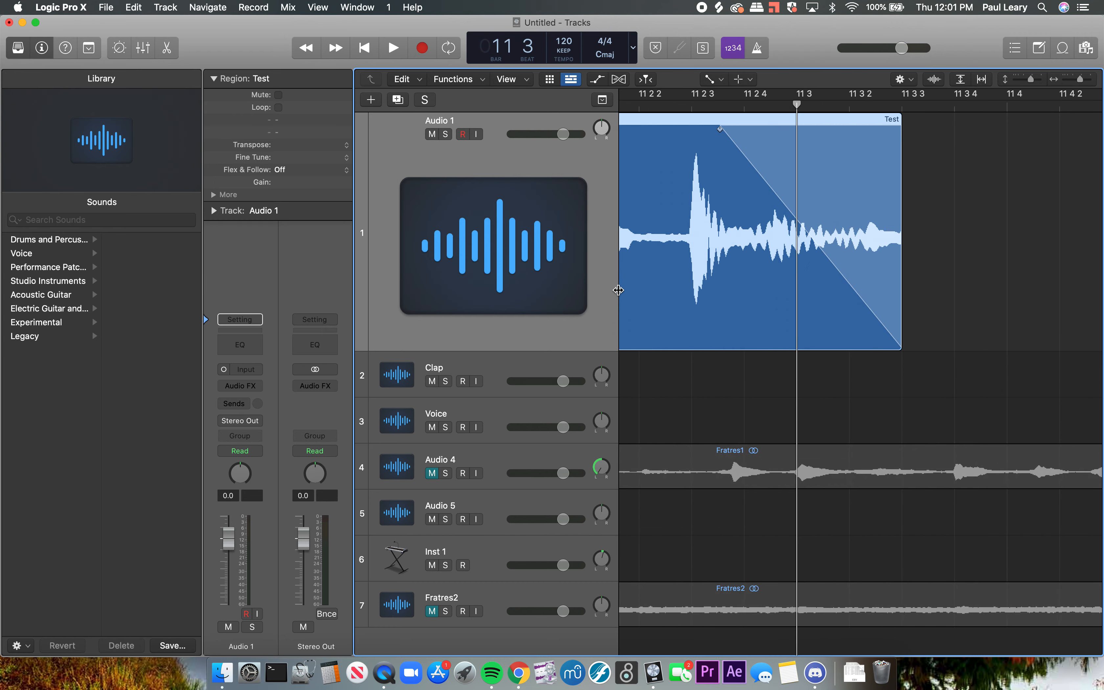
key("super+Right")
scroll(619, 291, "left", 5)
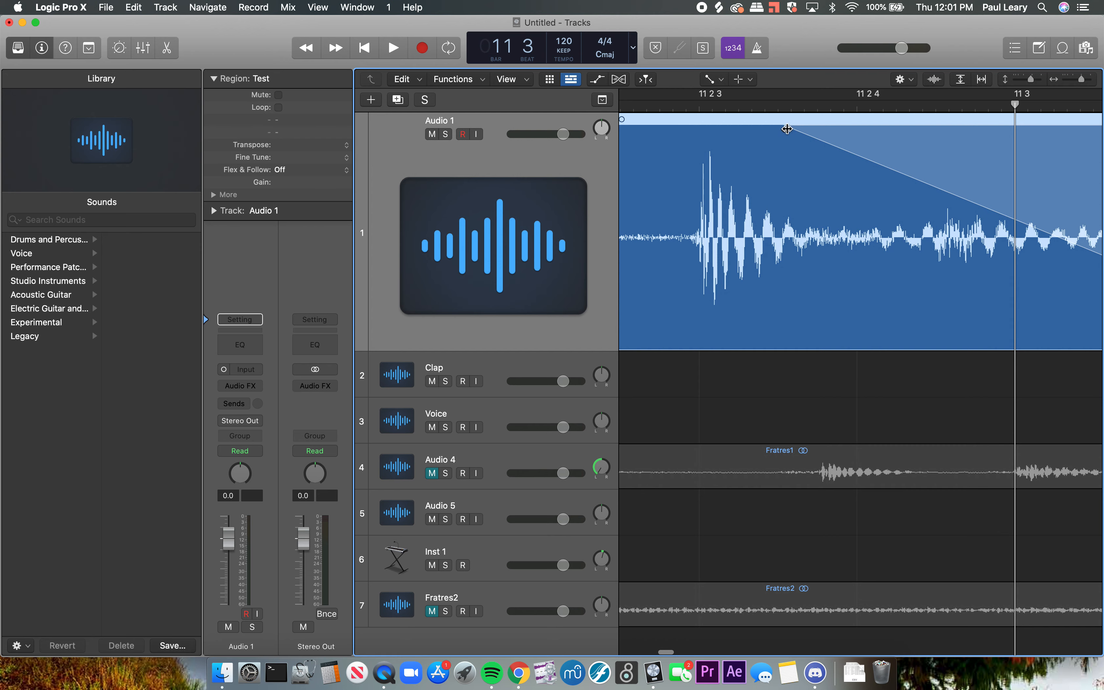
left_click_drag(787, 129, 962, 153)
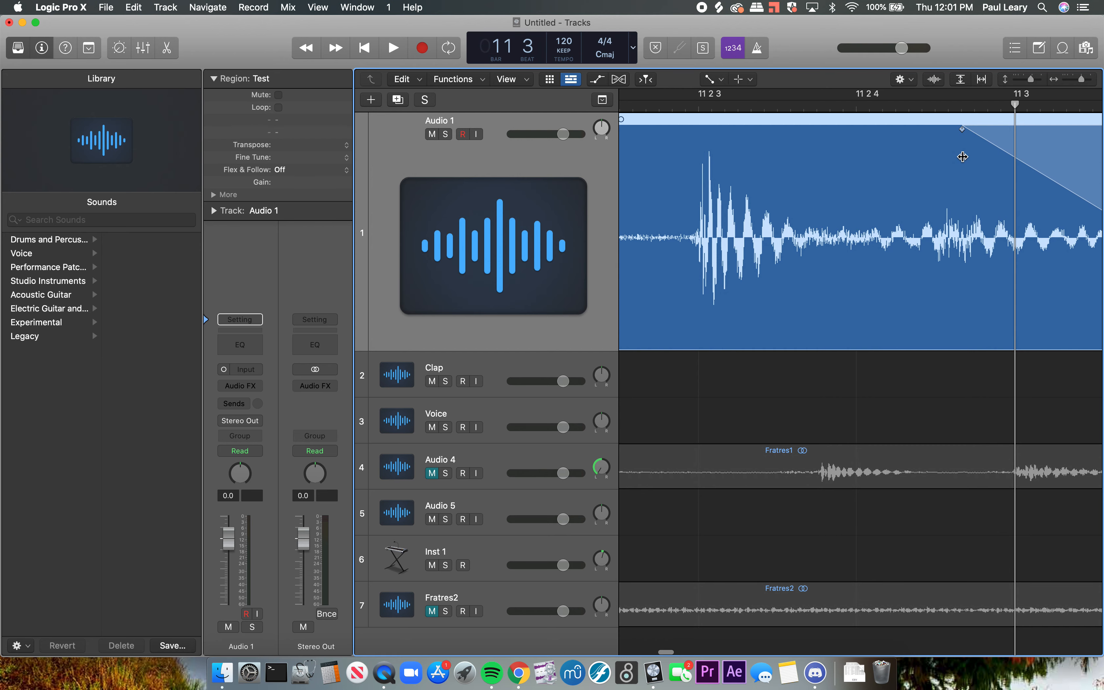
scroll(962, 155, "right", 5)
left_click_drag(722, 132, 1074, 170)
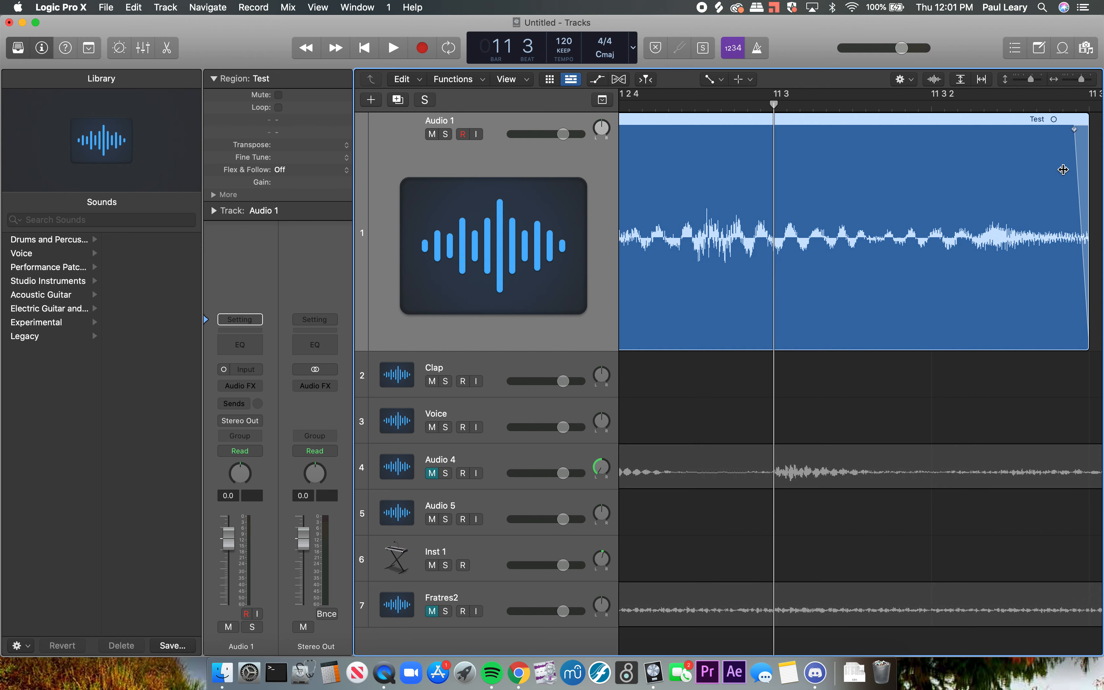
- Examine the end of the Test region both up close and alongside the other clips on Audio 1
key("super+Left")
key("super+Left")
key("super+Left")
key("super+Left")
key("super+Left")
key("super+Left")
key("super+Left")
key("super+Left")
key("super+Left")
key("super+Left")
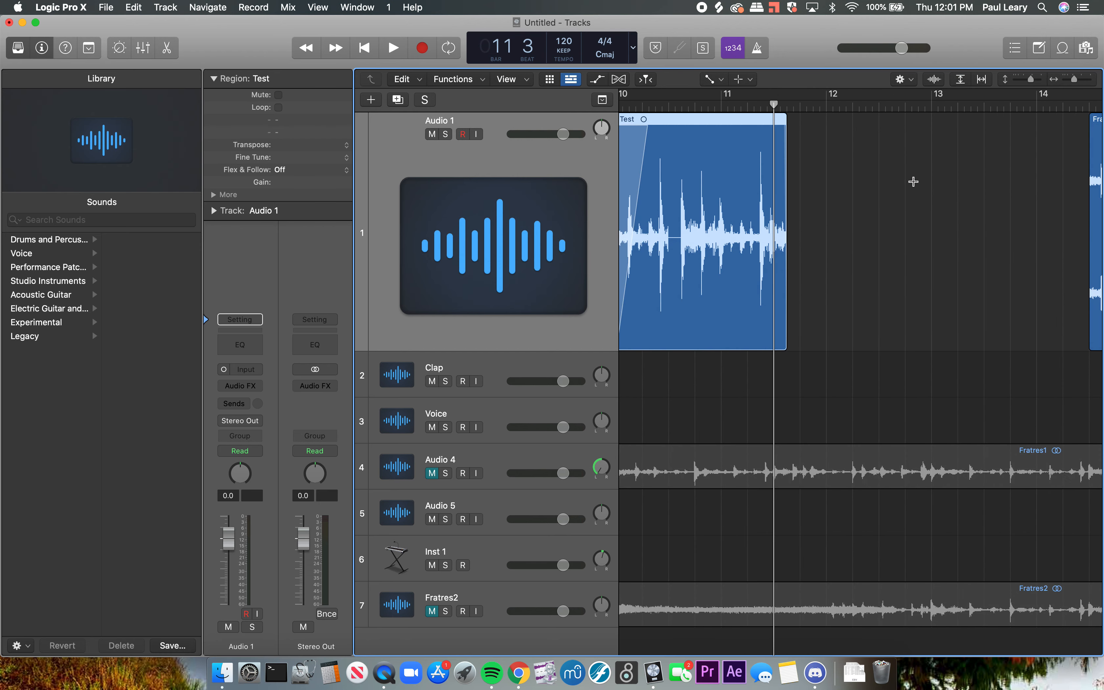
key("super+Left")
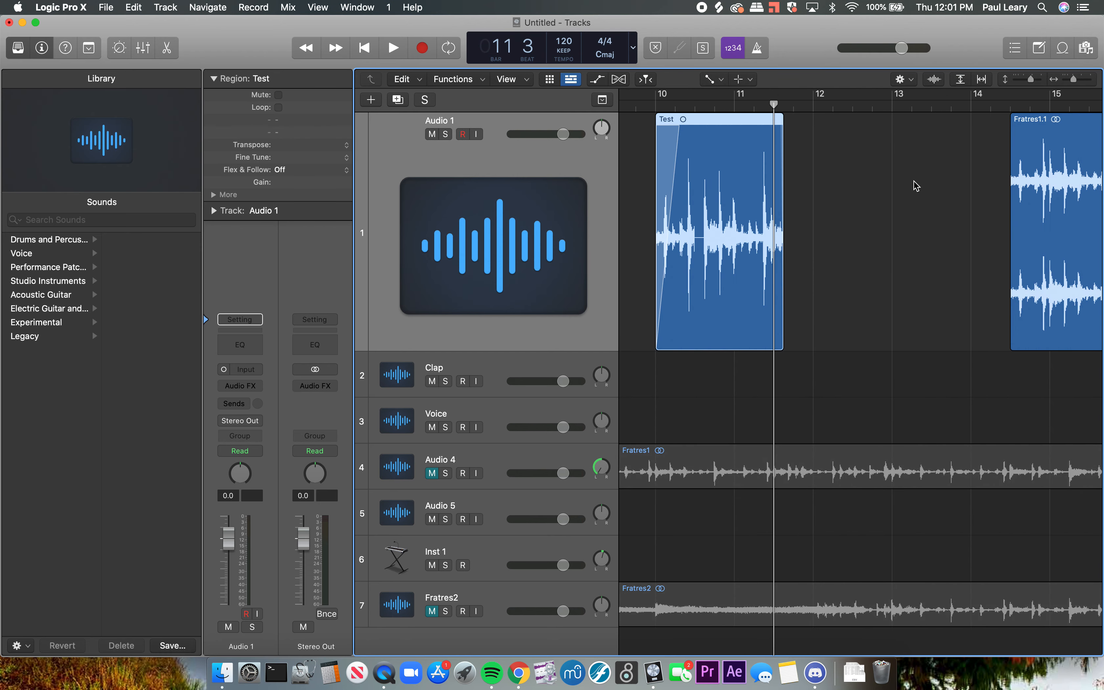
key("super+Right")
key("super+Right")
key("super+Right")
key("super+Right")
key("super+Right")
key("super+Right")
key("super+Right")
key("super+Right")
key("super+Right")
key("super+Right")
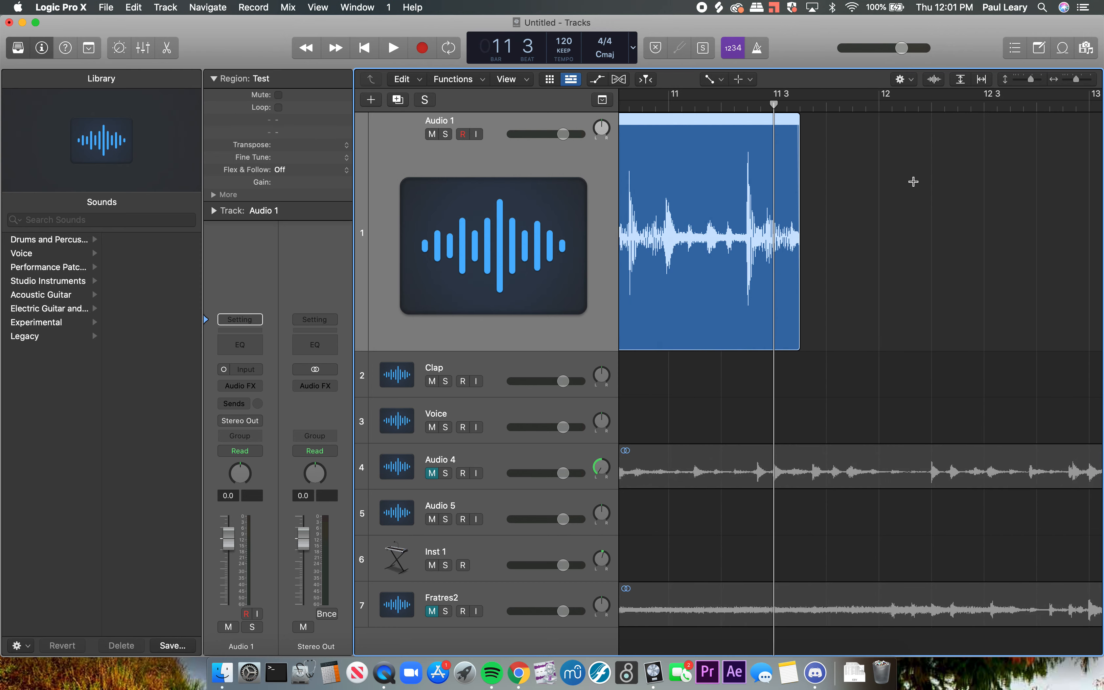
key("super+Left")
key("super+Left")
key("super+Left")
key("super+Left")
key("super+Left")
key("super+Left")
key("super+Left")
key("super+Left")
key("super+Left")
key("super+Left")
key("super+Left")
key("super+Left")
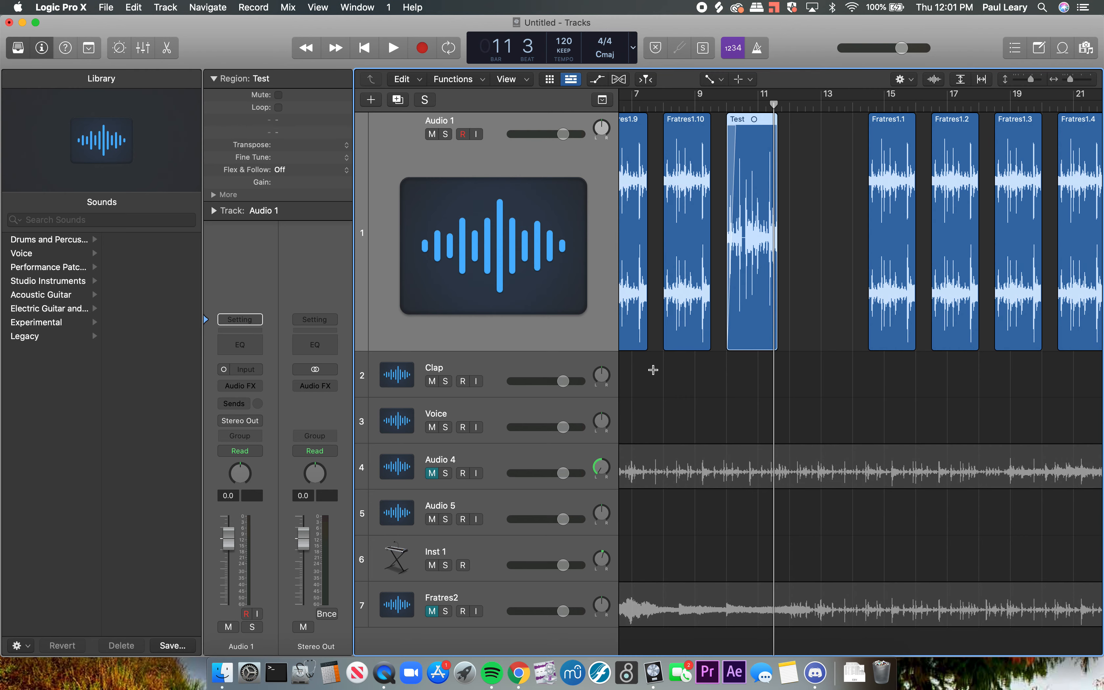
- Reduce the height of the tracks and select the Inst 1 track
key("super+Up")
key("super+Up")
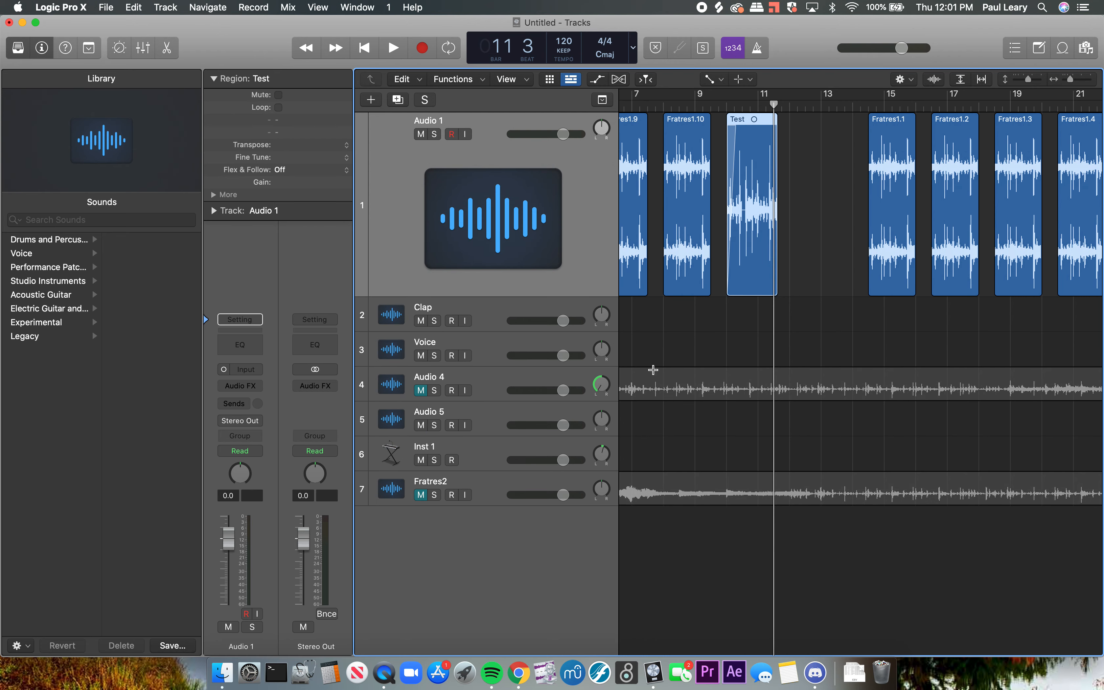
key("super+Up")
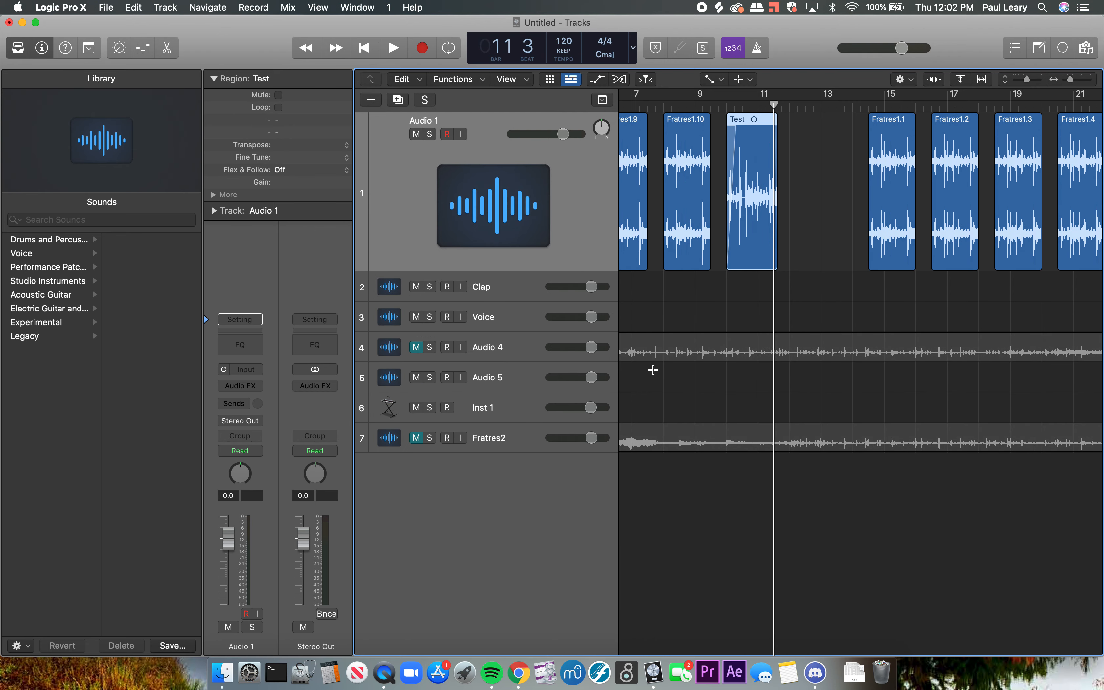
left_click(489, 412)
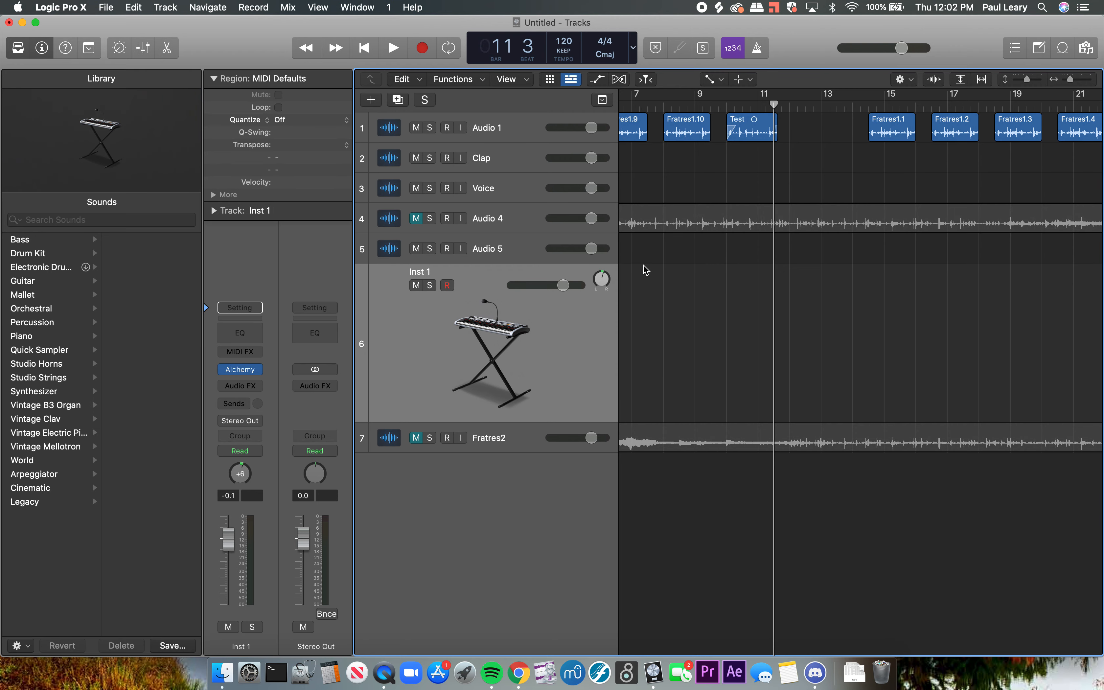
- Switch to the Pointer tool and arm the Inst 1 track for recording
scroll(643, 278, "left", 5)
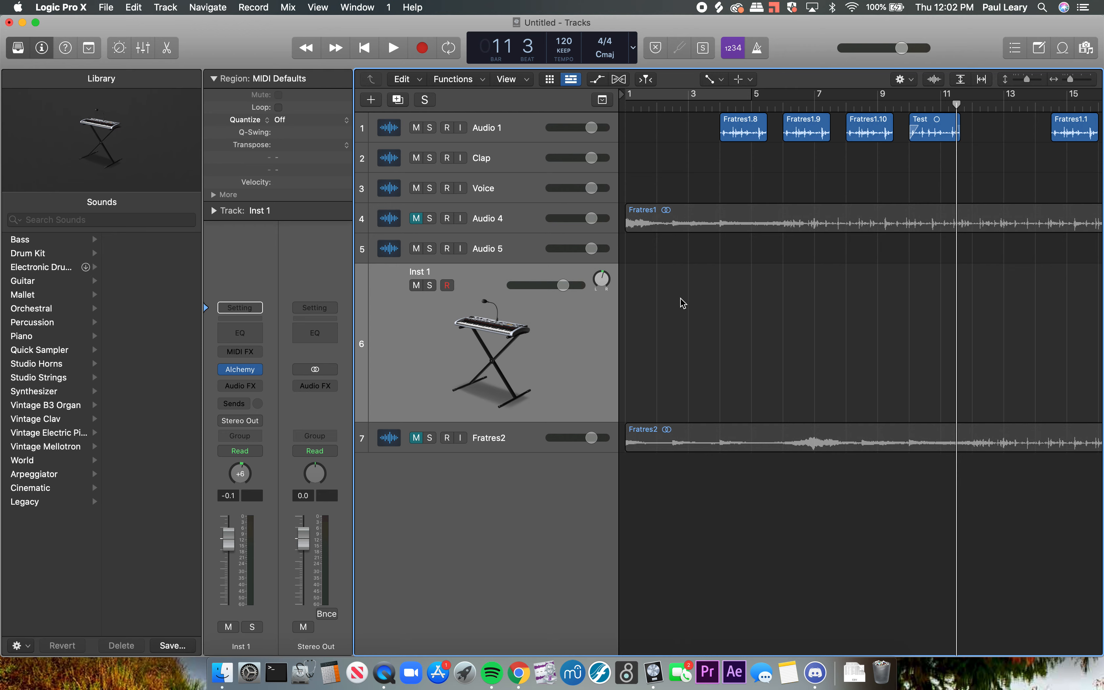
key("t")
left_click(647, 284)
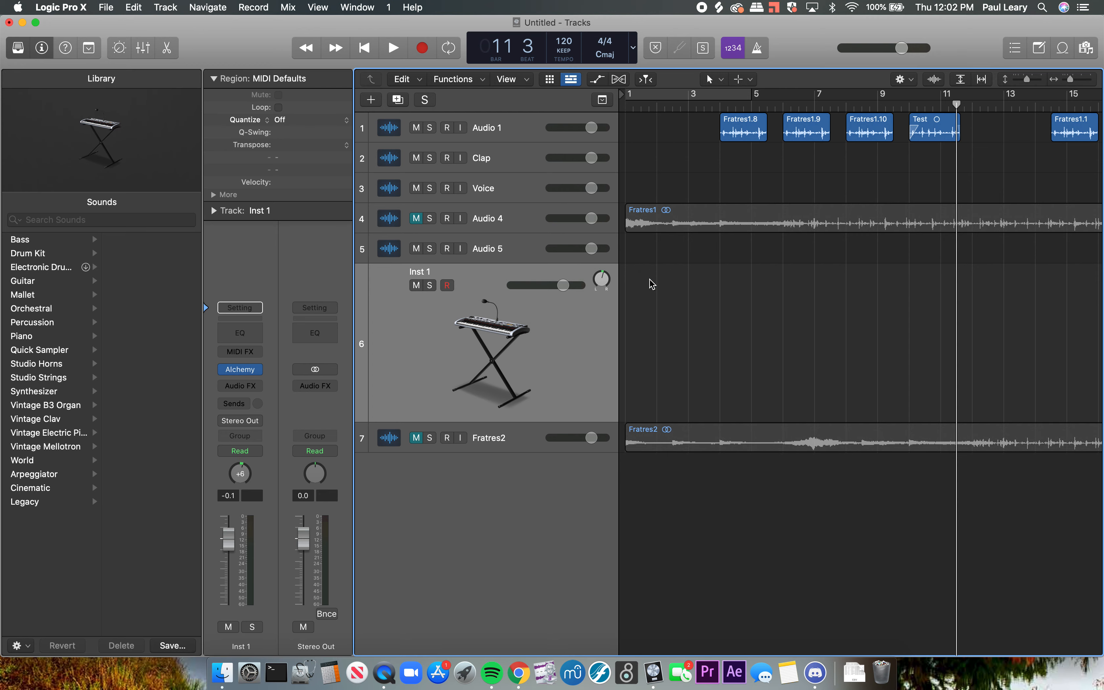
left_click(447, 285)
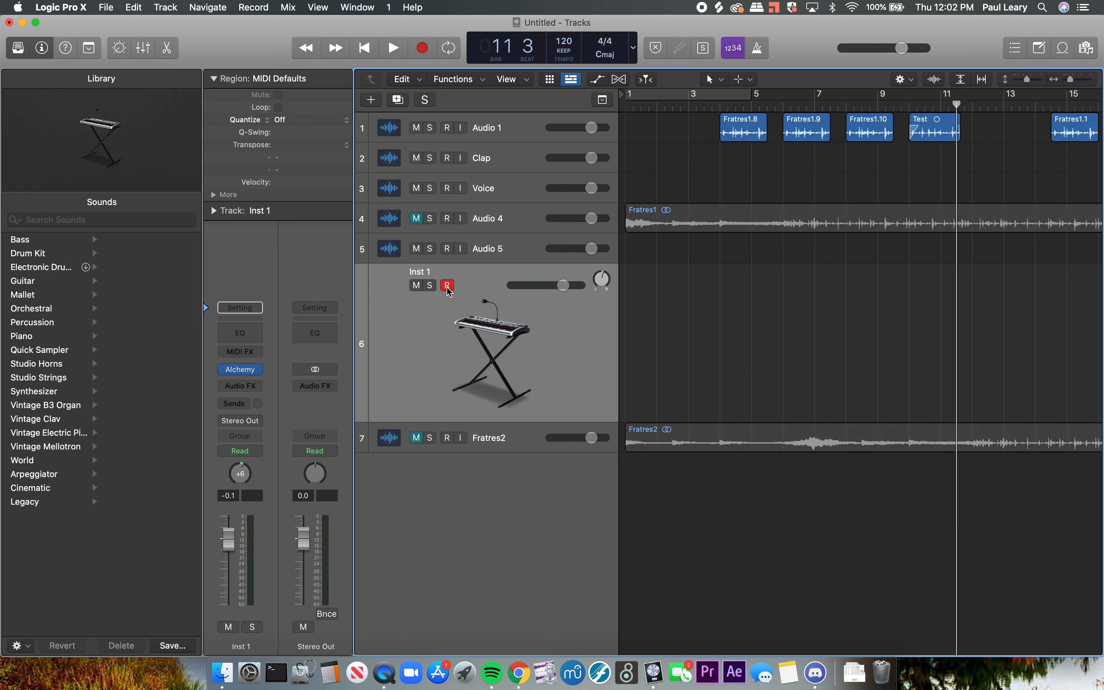
- Return the playhead to bar 1 and open the Musical Typing keyboard, placing it clear of the Inst 1 track
key("Return")
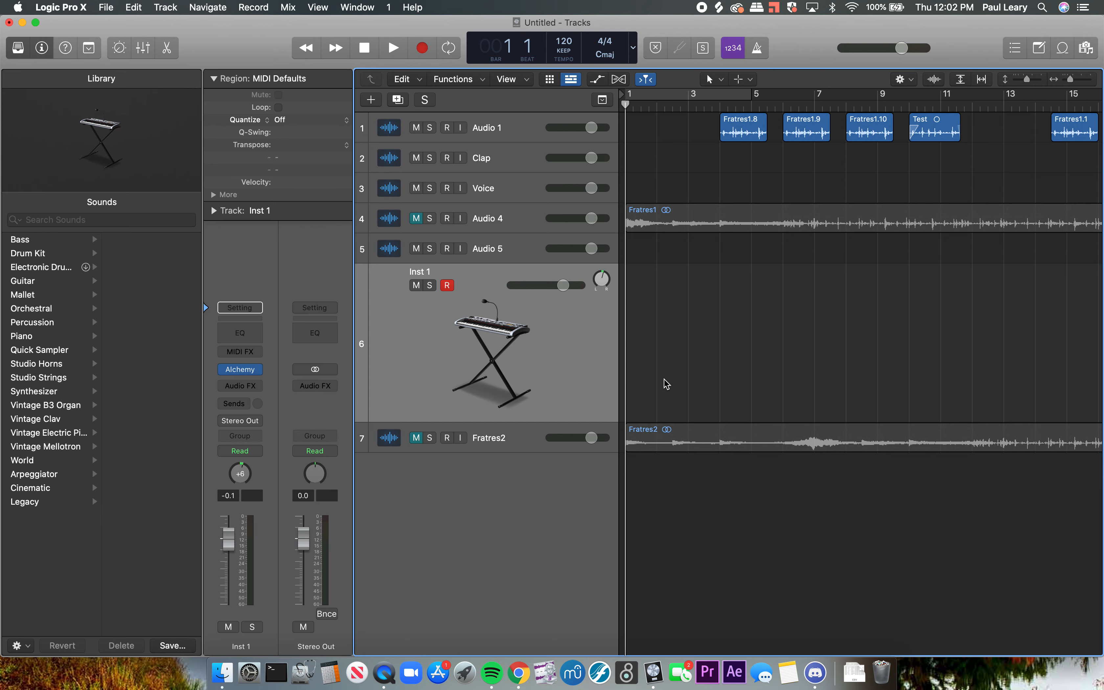
key("super+k")
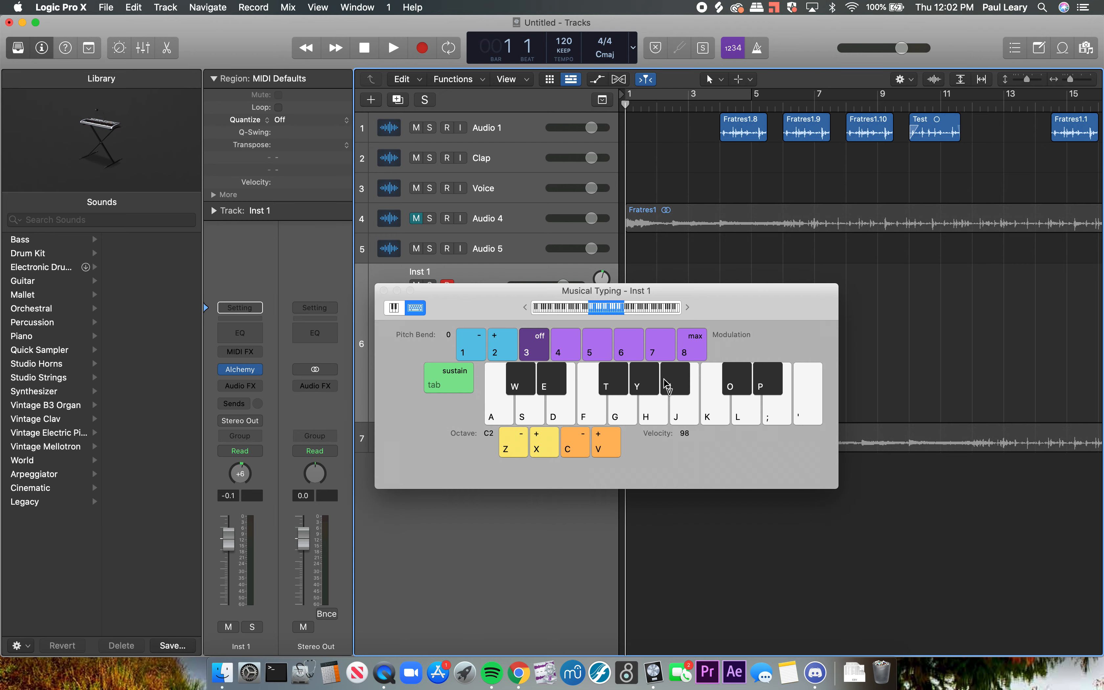
left_click_drag(673, 285, 775, 431)
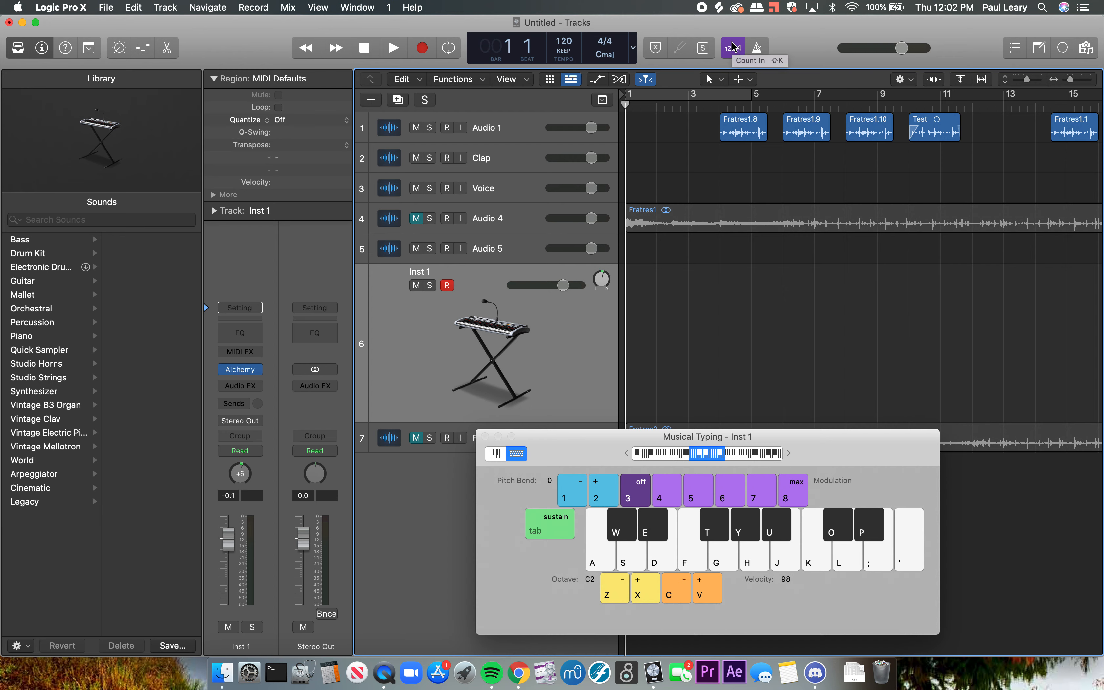
- Record the melody F, D, F, D, F, G, A, C, A, F, D, C on Inst 1 from bar 1 with Musical Typing
key("r")
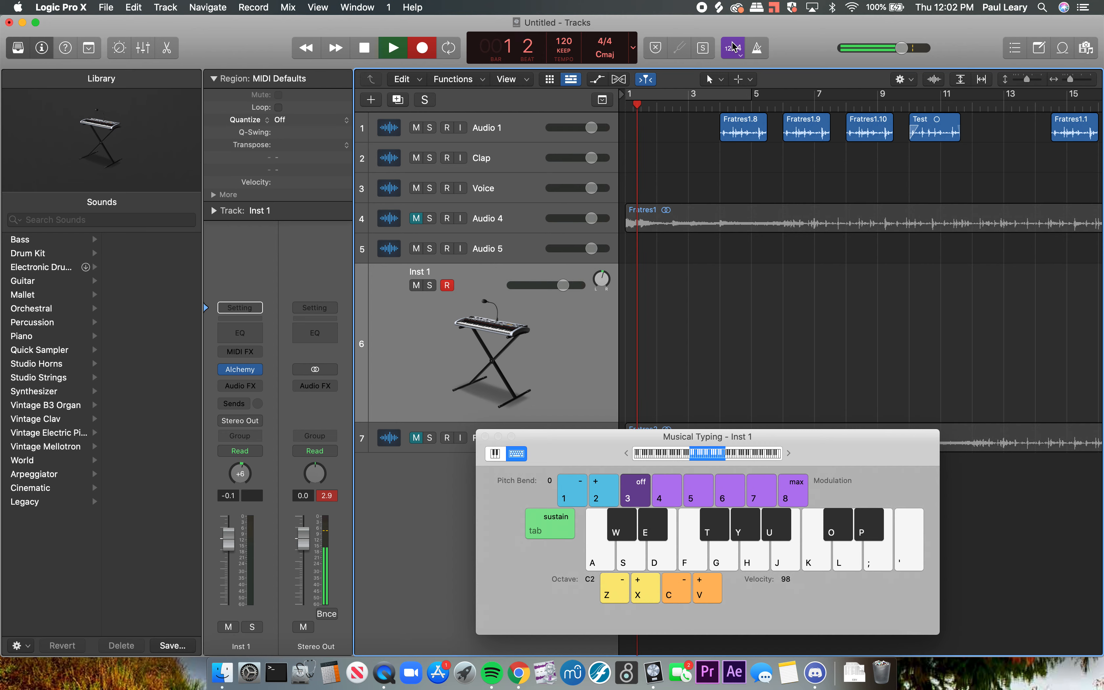
key("f")
key("s")
key("s")
key("f")
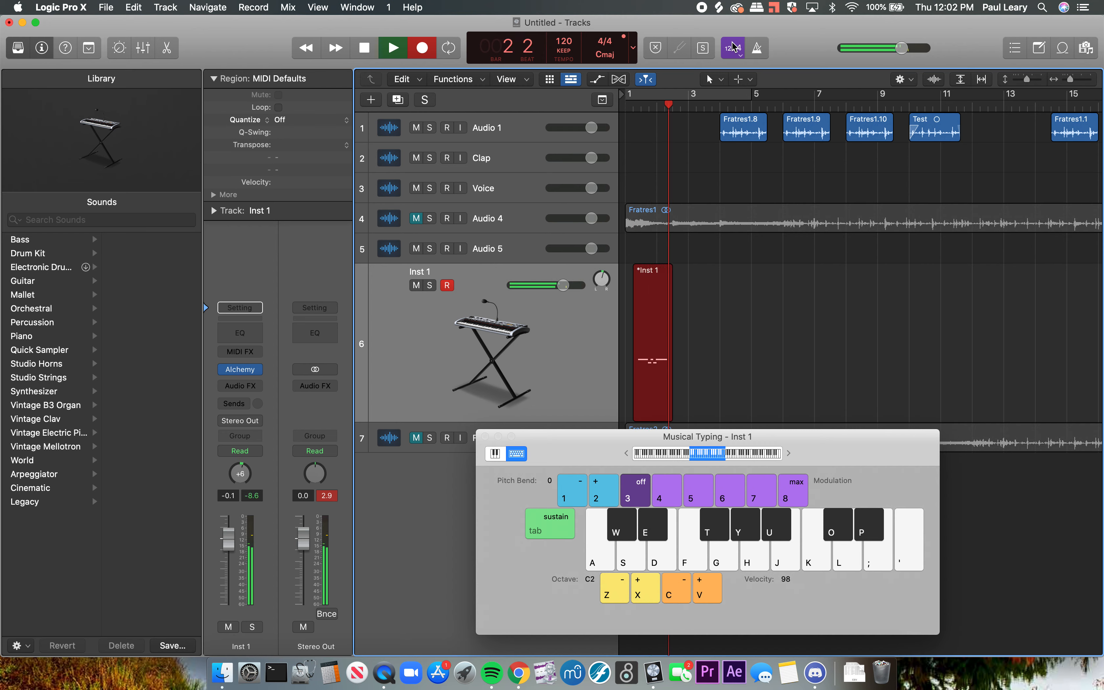
key("g")
key("h")
key("k")
key("h")
key("f")
key("s")
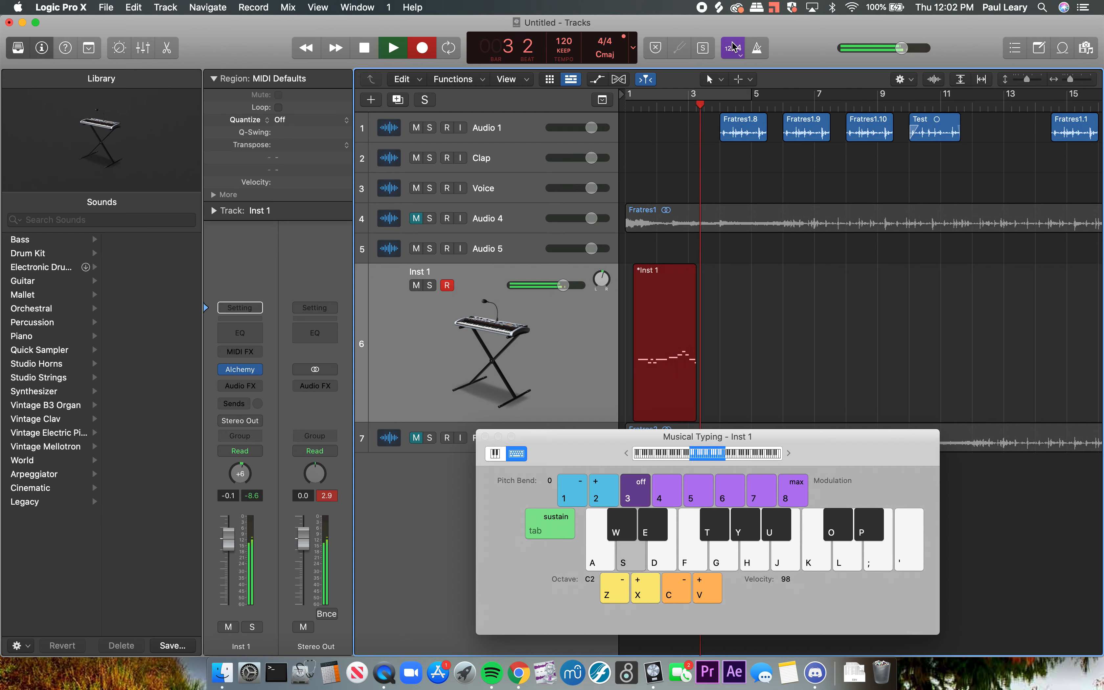
key("a")
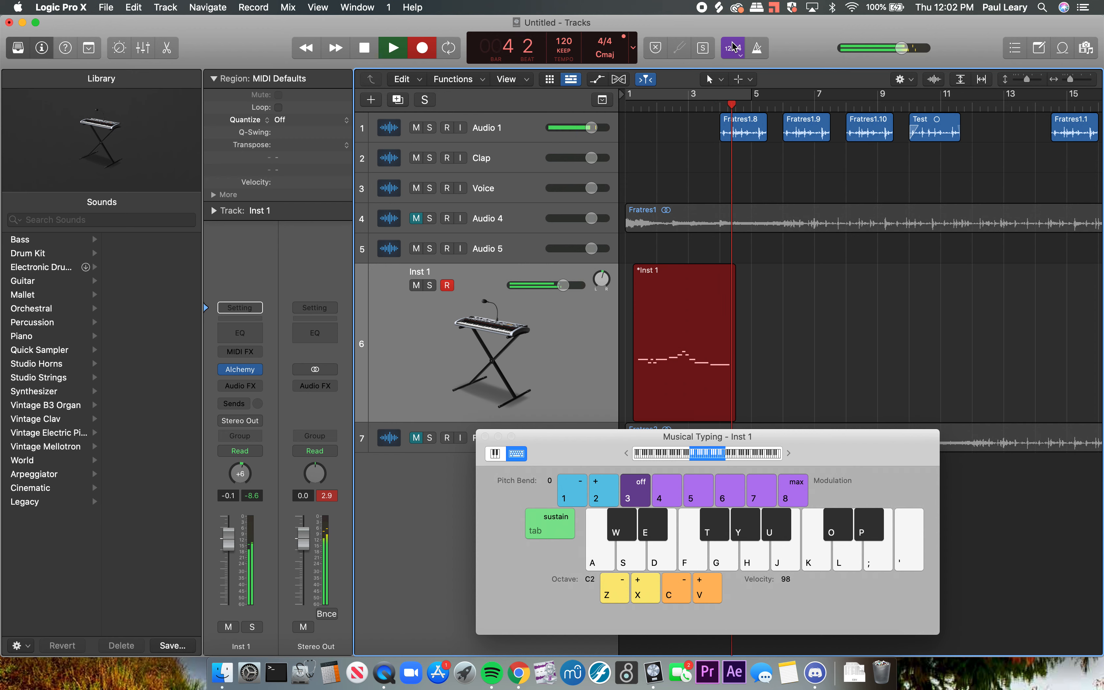
key("space")
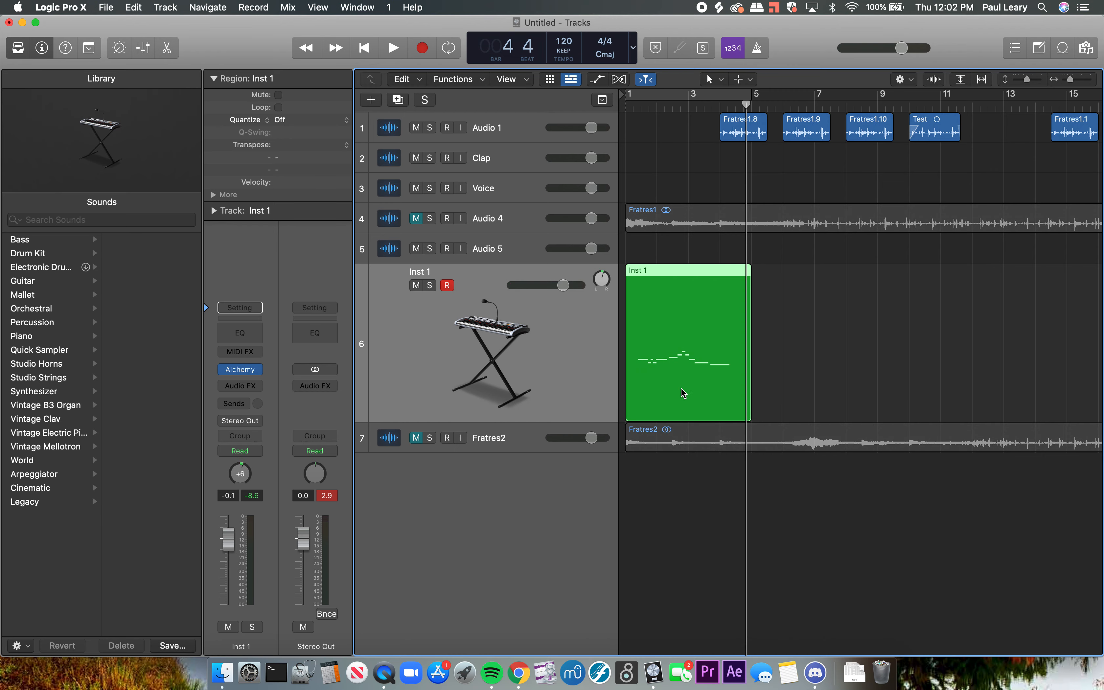
- Open the recorded Inst 1 region in the Piano Roll, shrink the editor and delete the region
double_click(657, 277)
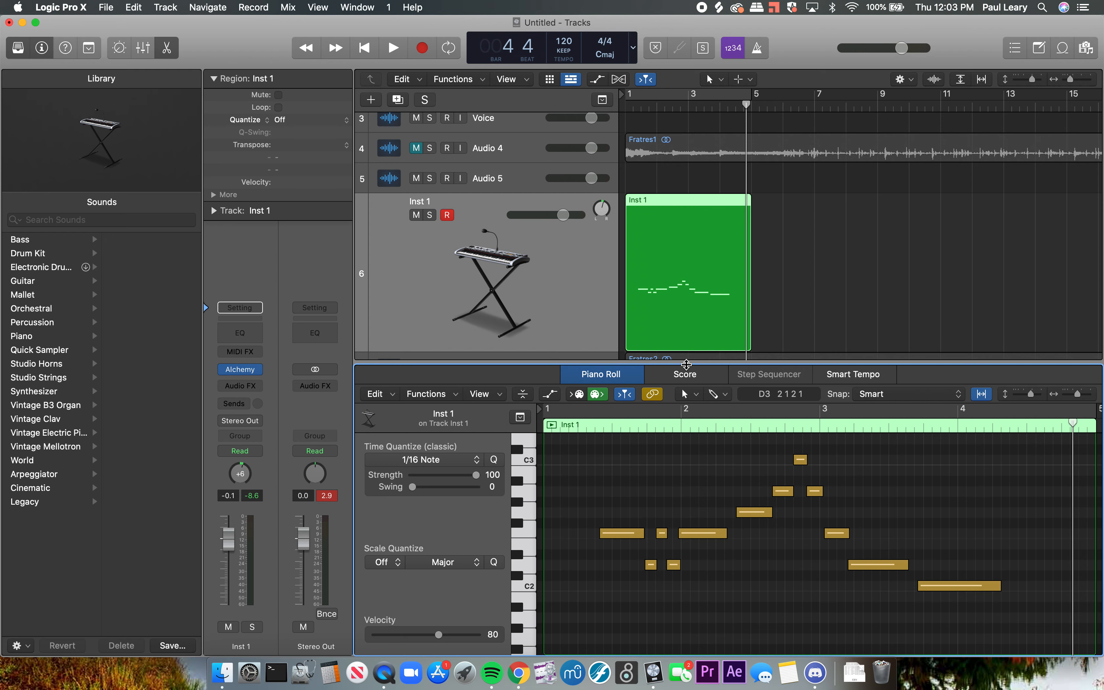
left_click_drag(686, 363, 670, 561)
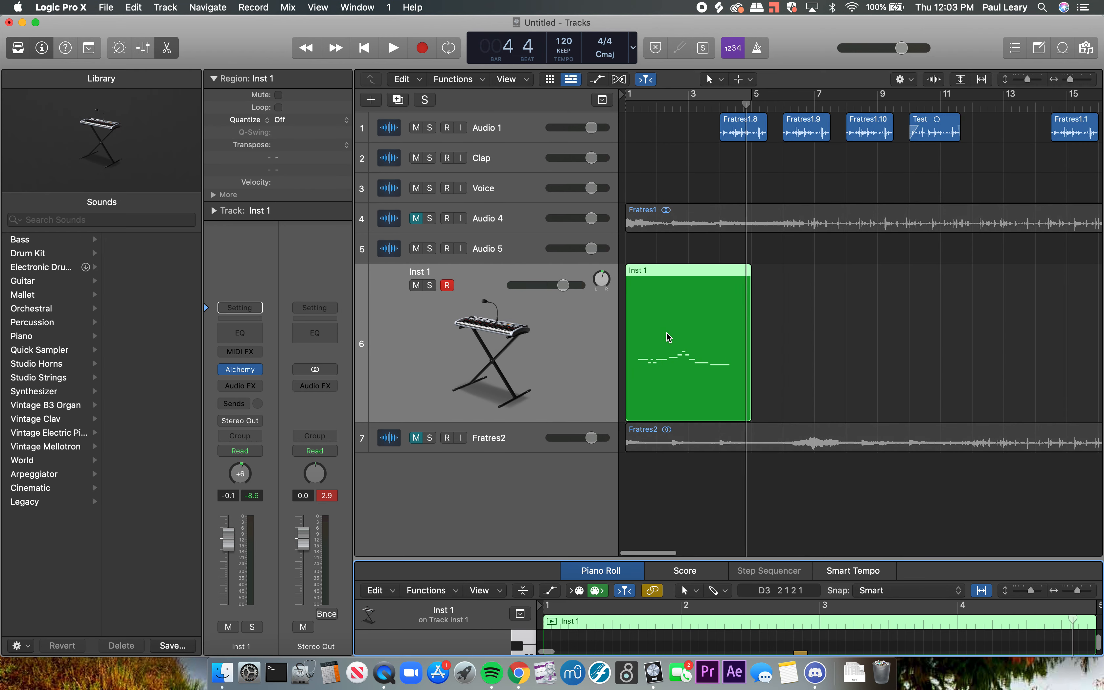
left_click(672, 283)
key("Delete")
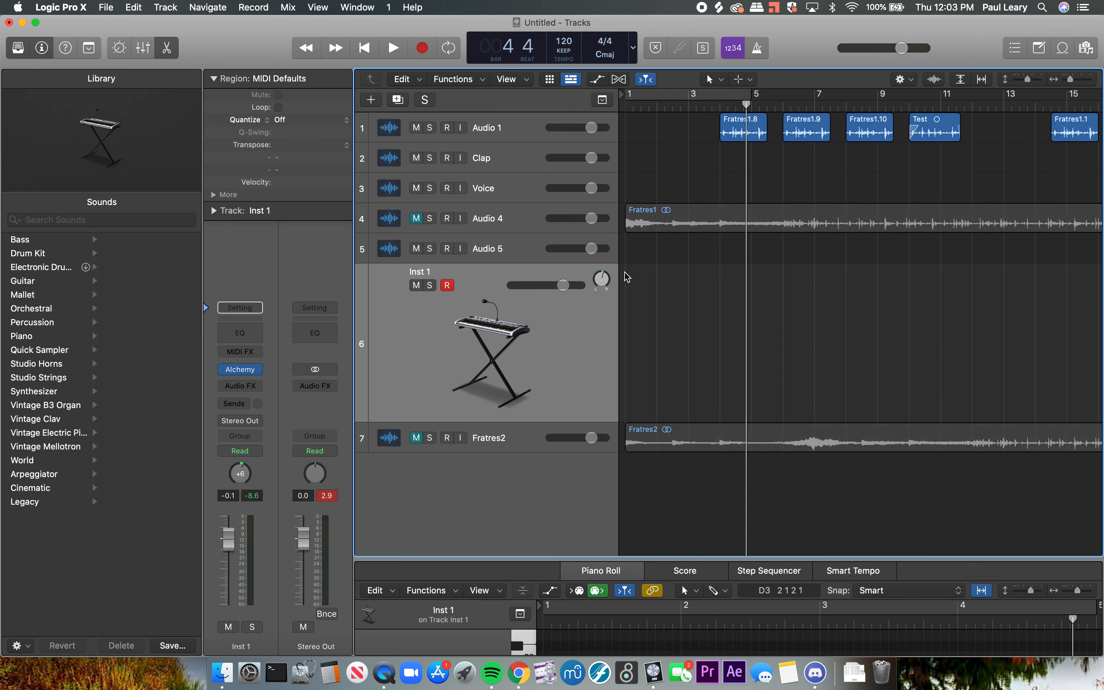
- Create an empty one-bar MIDI region at bar 1 of Inst 1 with the Pencil tool
key("t")
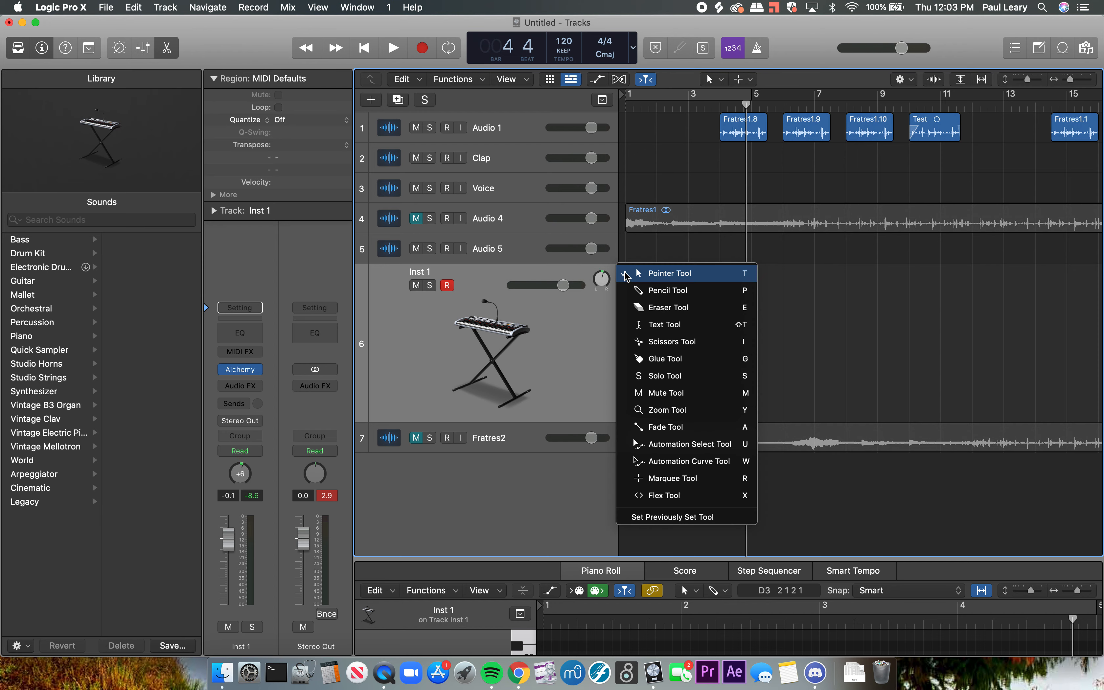
left_click(651, 292)
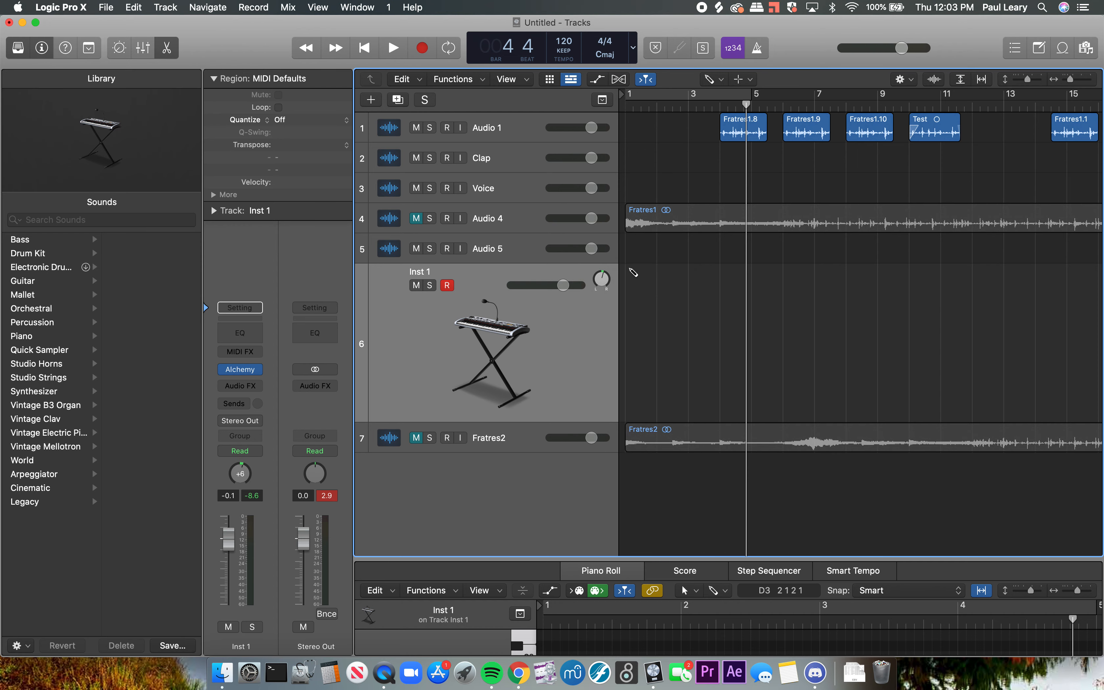
left_click(632, 271)
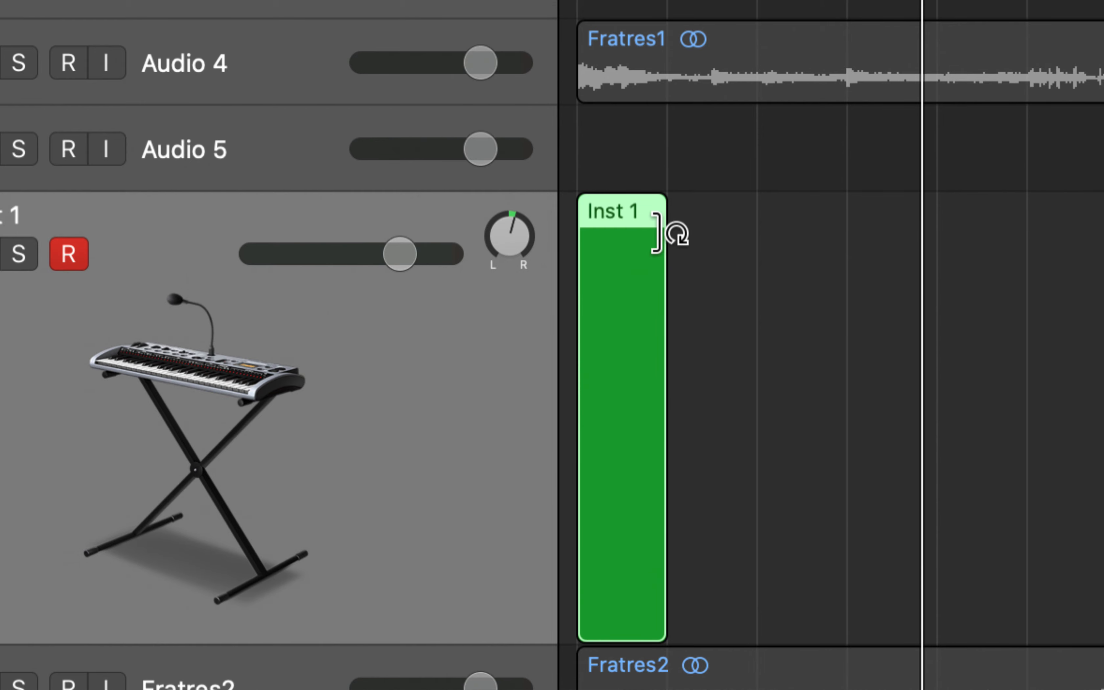
mouse_move(659, 233)
left_mouse_down()
mouse_move(882, 234)
mouse_move(1024, 273)
mouse_move(661, 256)
left_mouse_up()
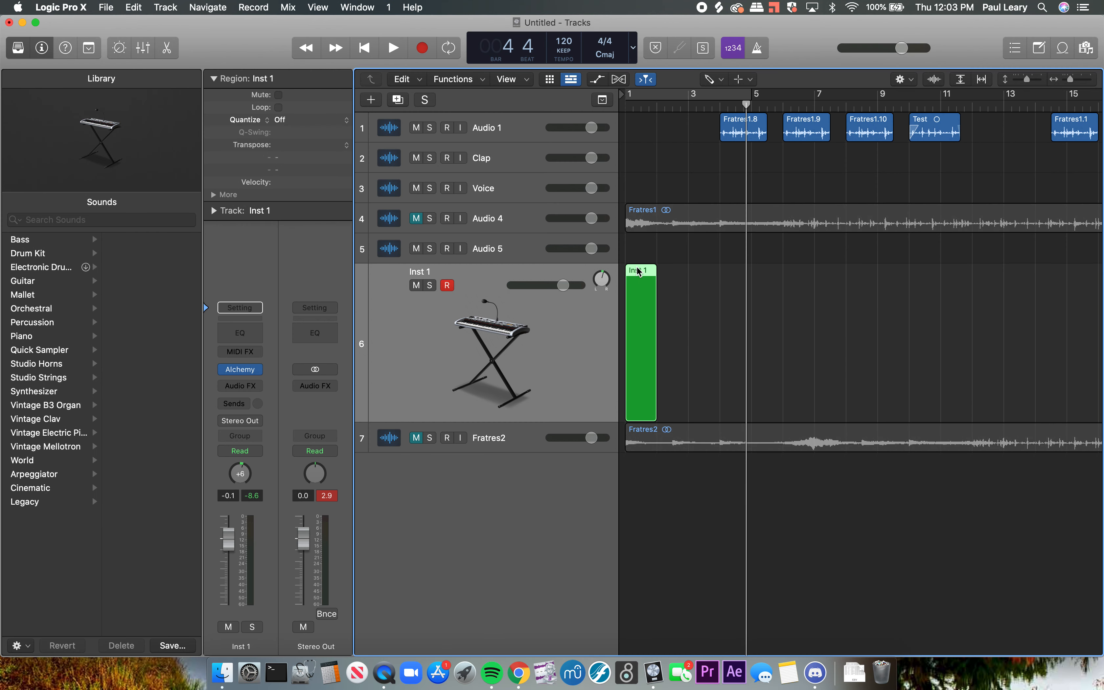
- Switch back to the Pointer tool and open the empty Inst 1 region in an enlarged Piano Roll
key("t")
key("t")
double_click(639, 271)
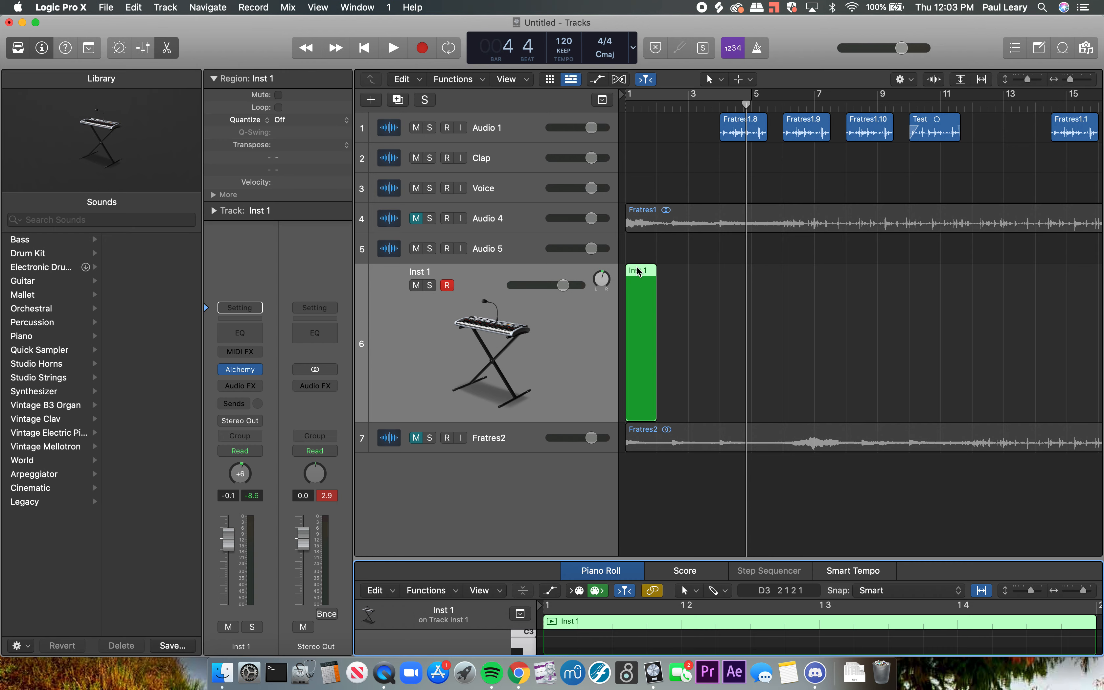
left_click_drag(665, 559, 666, 315)
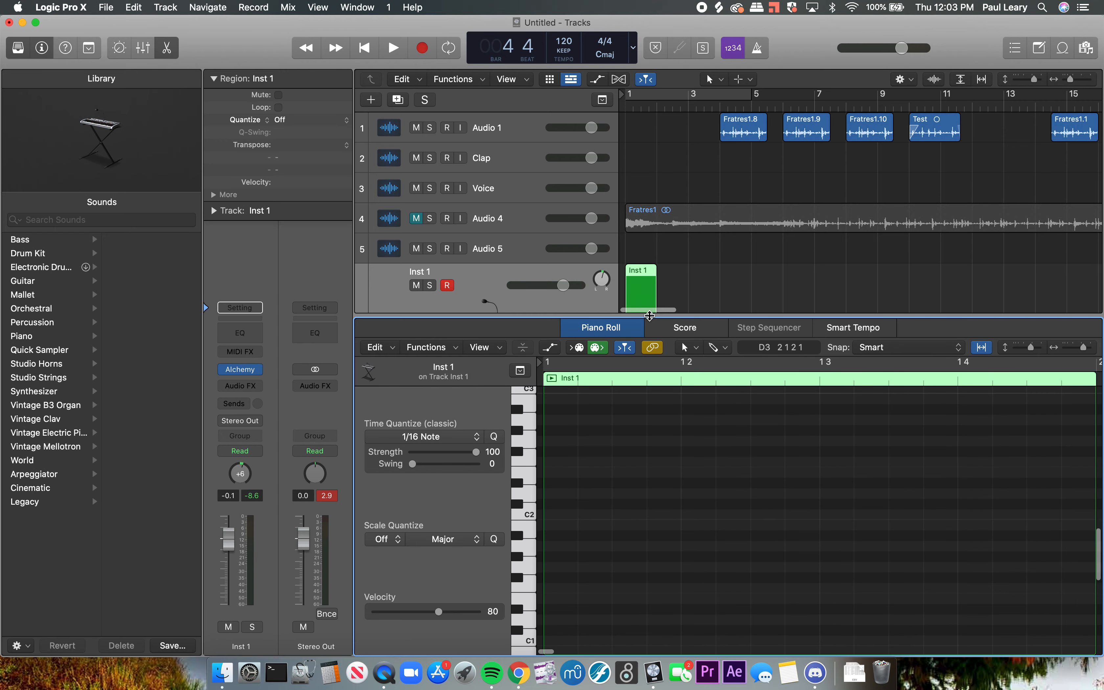
- Pencil in the notes G#1, C2, F2, D#1 and C#1 in the Inst 1 region, and collapse the Piano Roll
key("t")
left_click(636, 519)
left_click(553, 555)
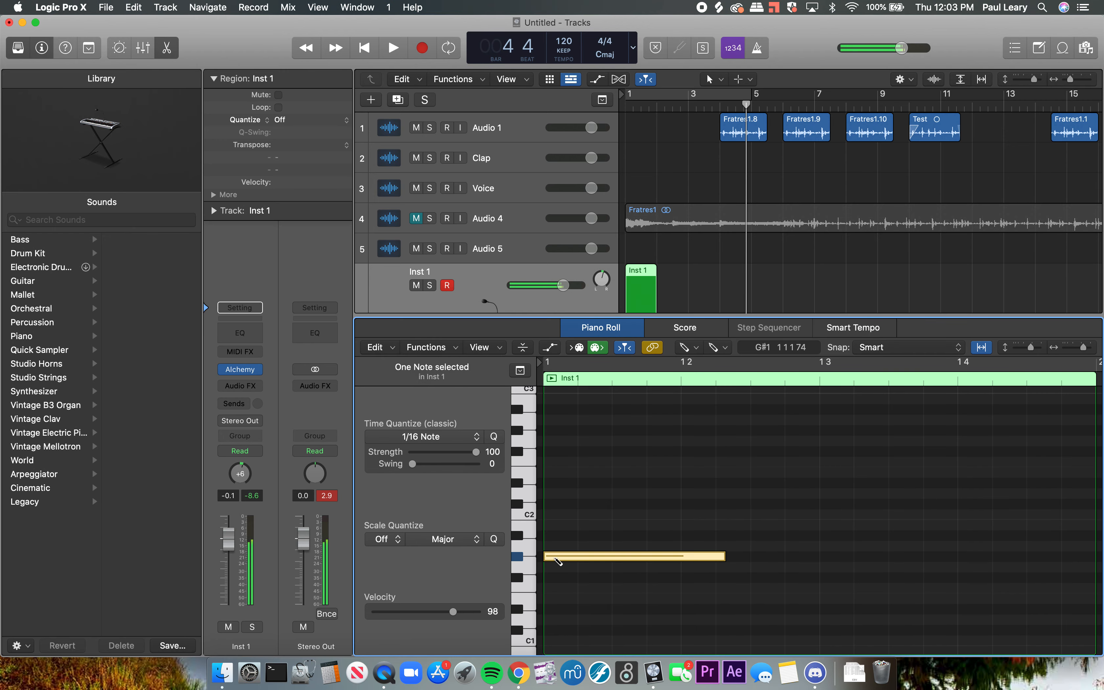
left_click(598, 514)
left_click(651, 462)
left_click(787, 608)
left_click(650, 630)
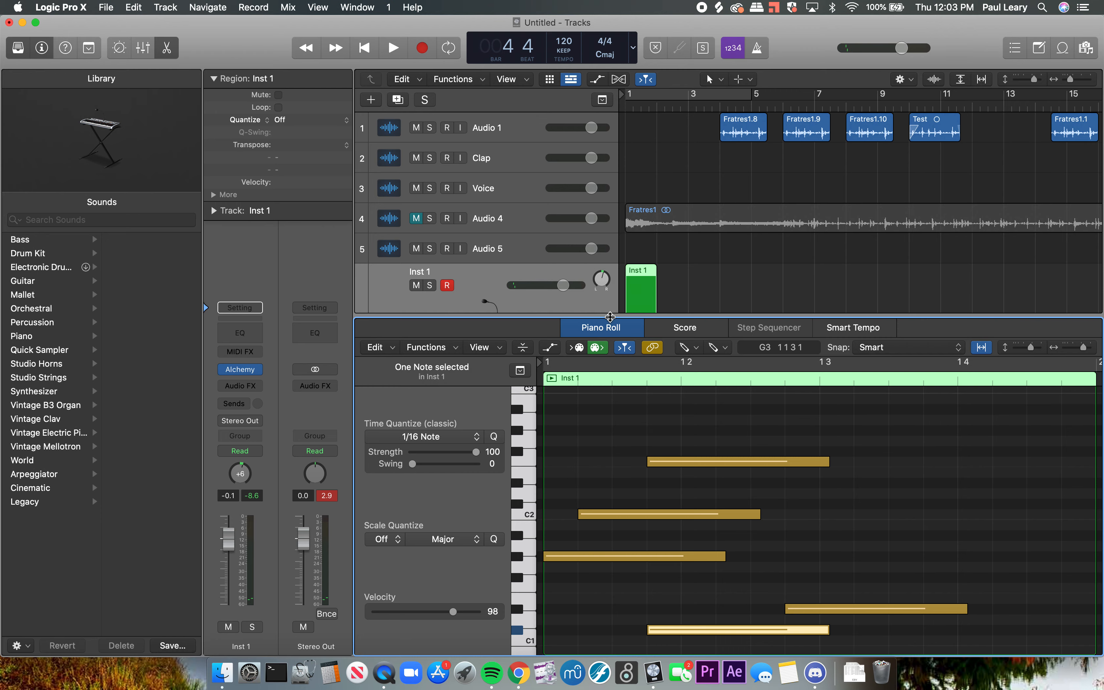
left_click_drag(610, 315, 622, 656)
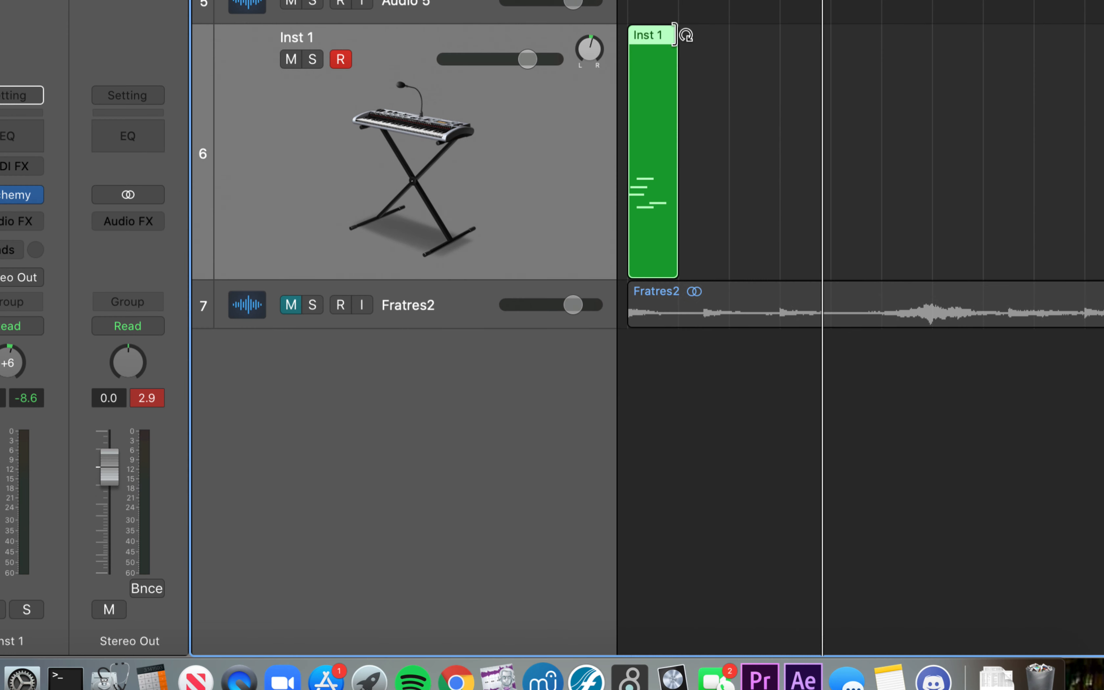
- Loop the Inst 1 region across nine bars and pull the loop back to the original single bar
left_click_drag(685, 31, 1090, 37)
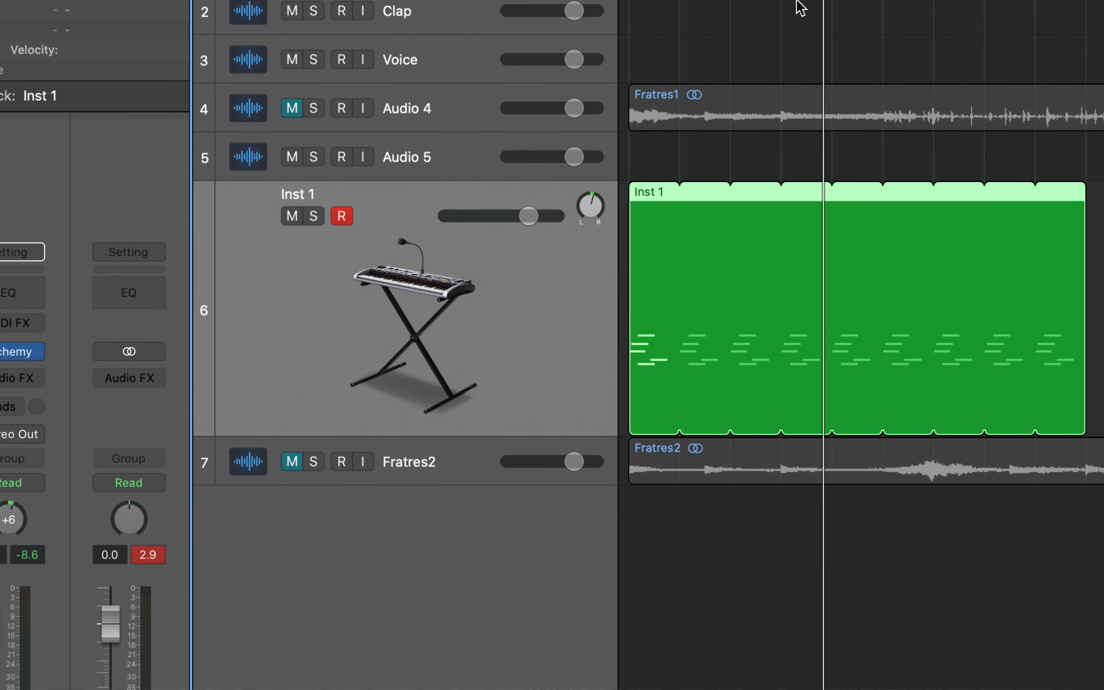
left_click_drag(1082, 189, 676, 236)
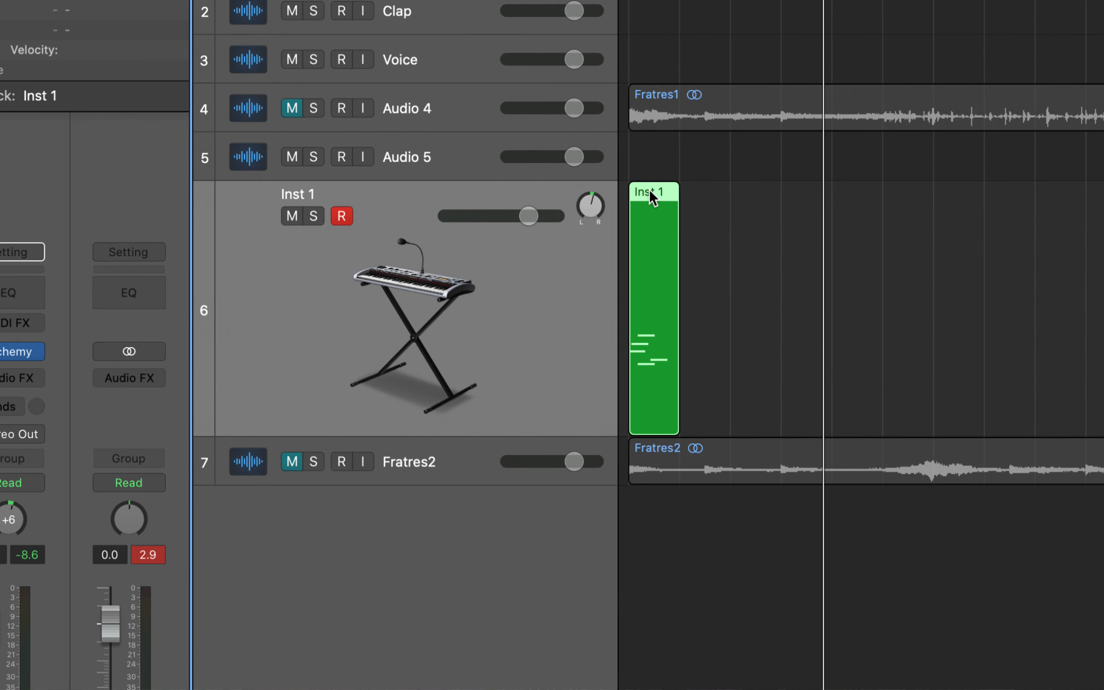
- Copy the one-bar Inst 1 region end to end five times along its track and undo the copies
left_click_drag(649, 189, 902, 191)
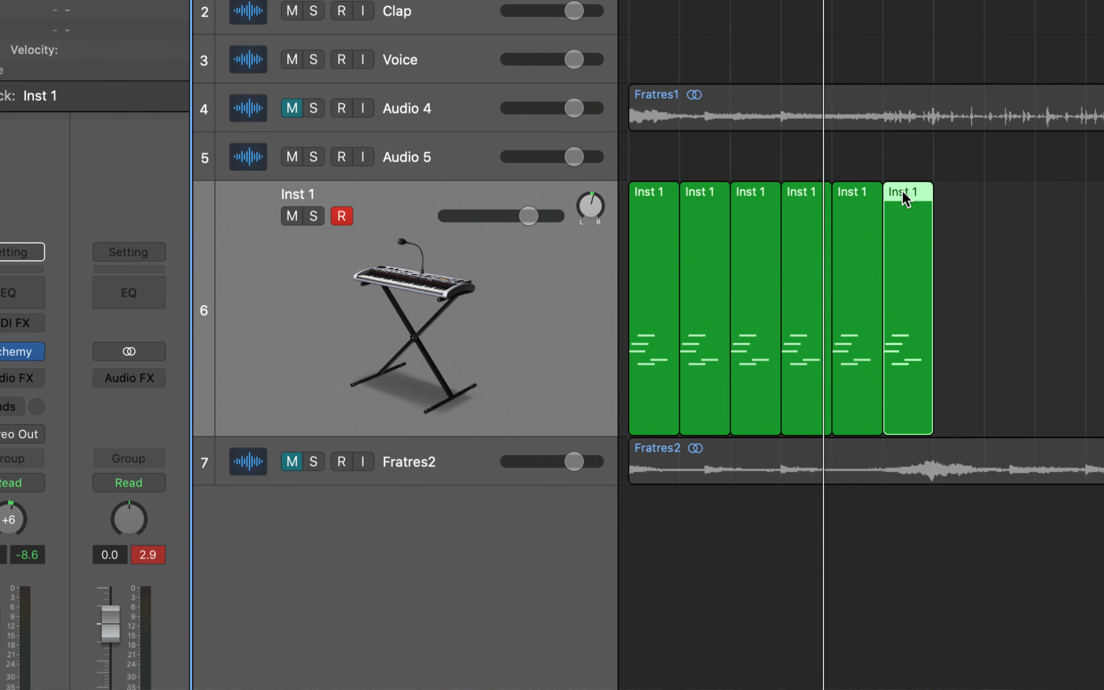
key("super+z")
key("super+z")
key("super+z")
key("super+z")
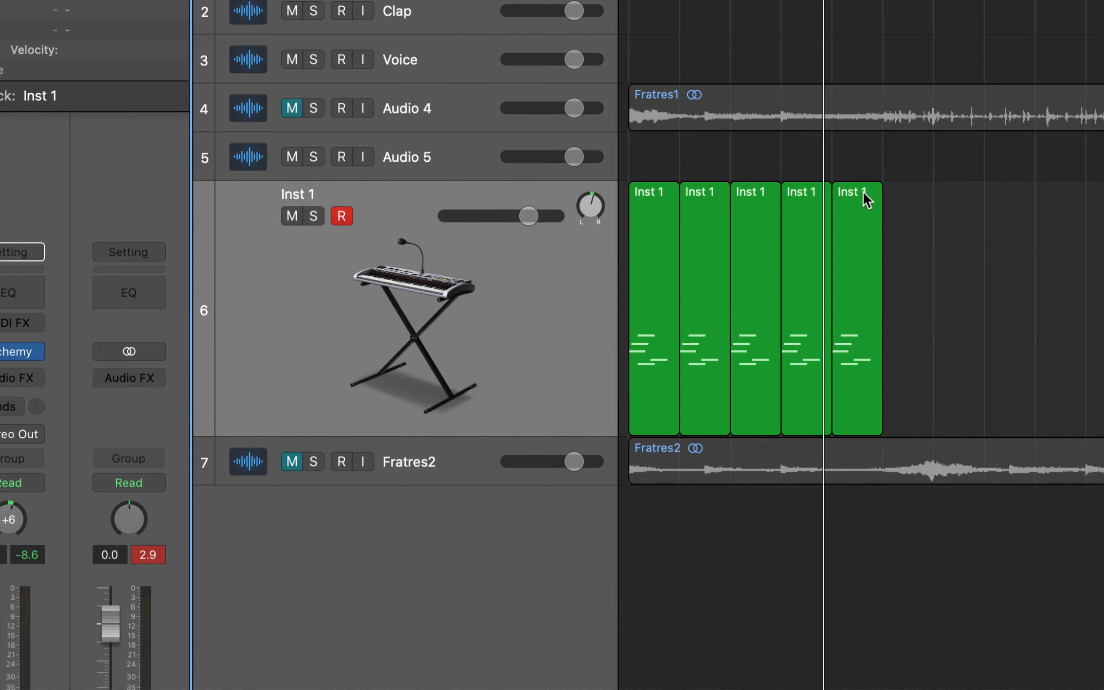
key("super+z")
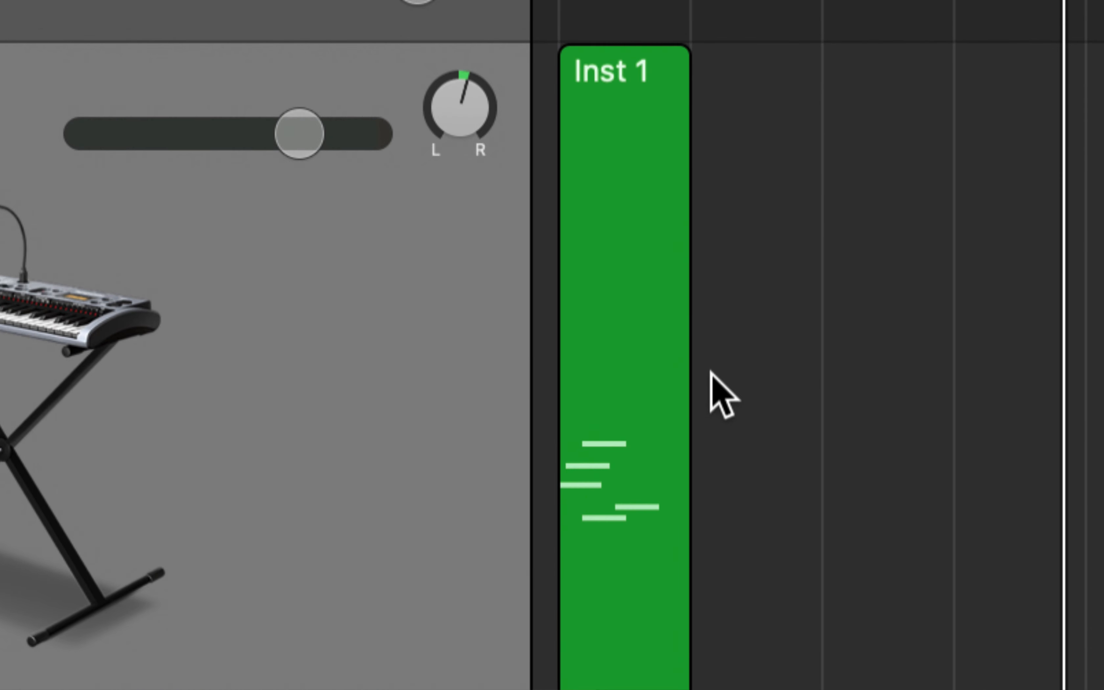
- Lengthen the Inst 1 region to four bars without looping its notes
left_click_drag(686, 560, 1068, 569)
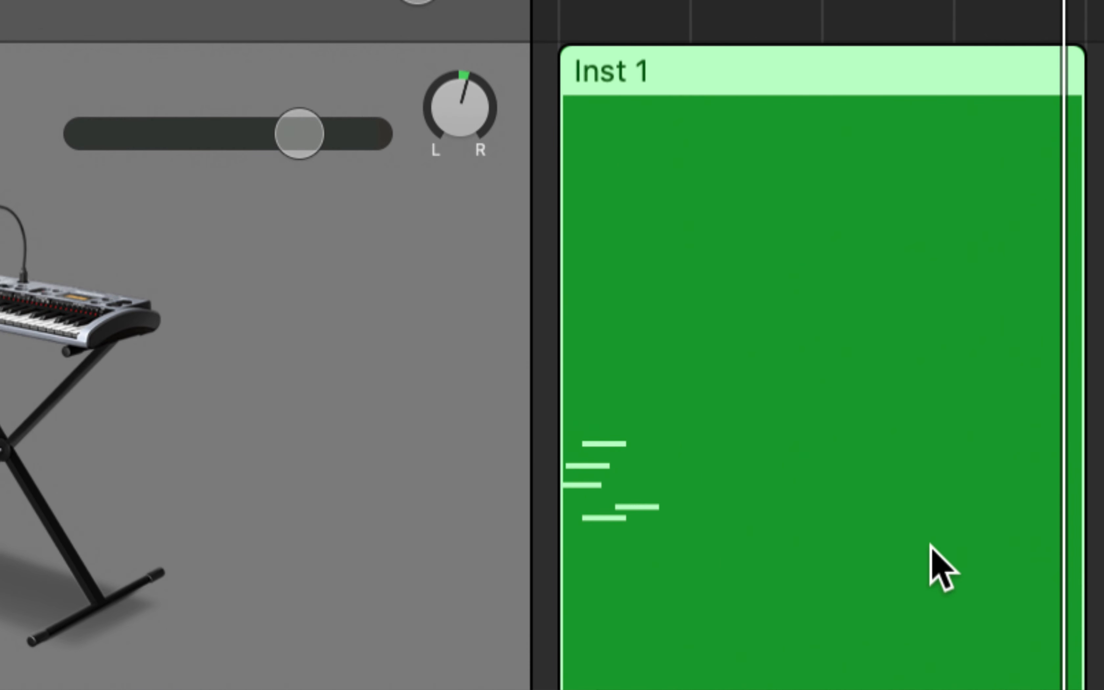
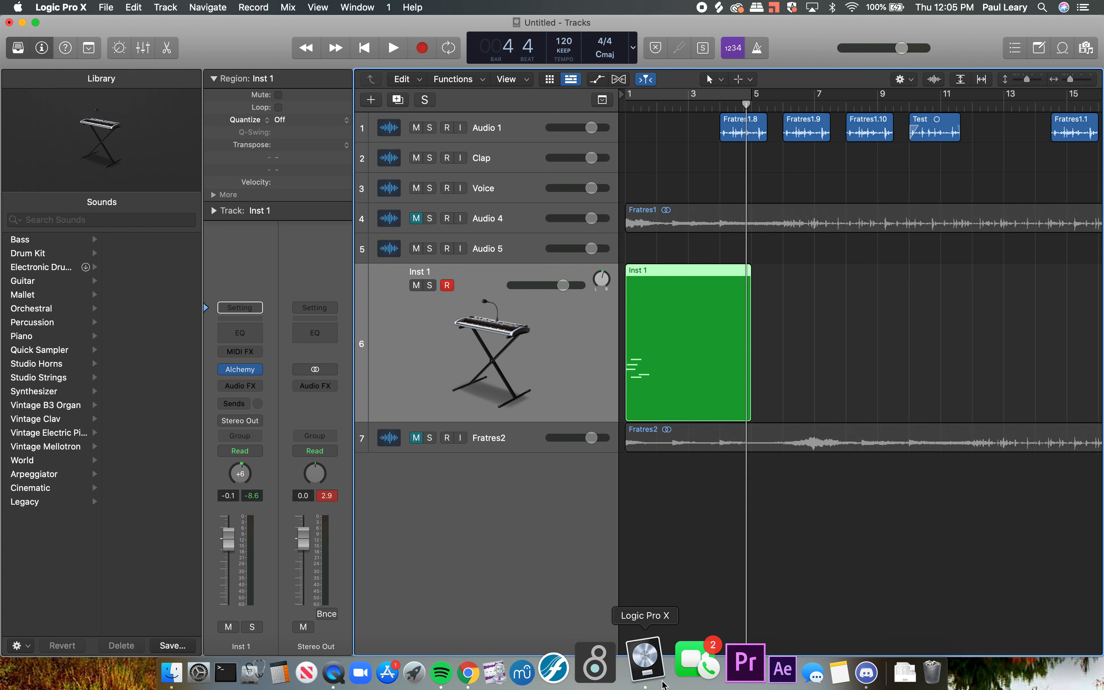
- Switch to the Google Slides presentation in Chrome and highlight "Plugins" on the Logic Pro Basics slide
left_click(515, 666)
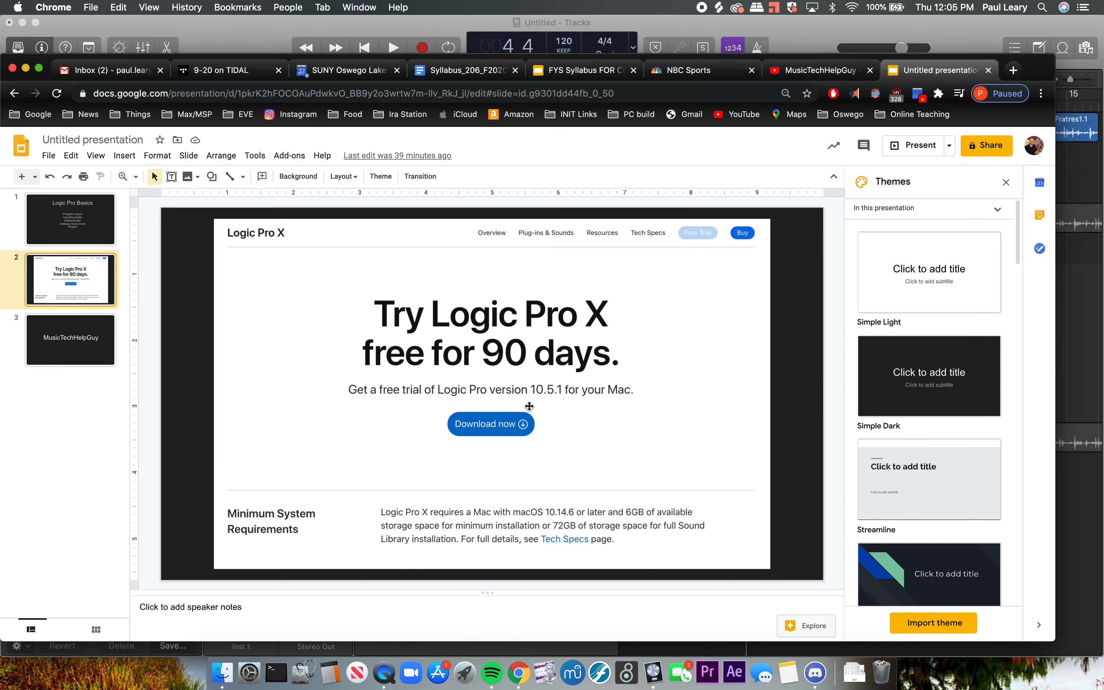
key("Up")
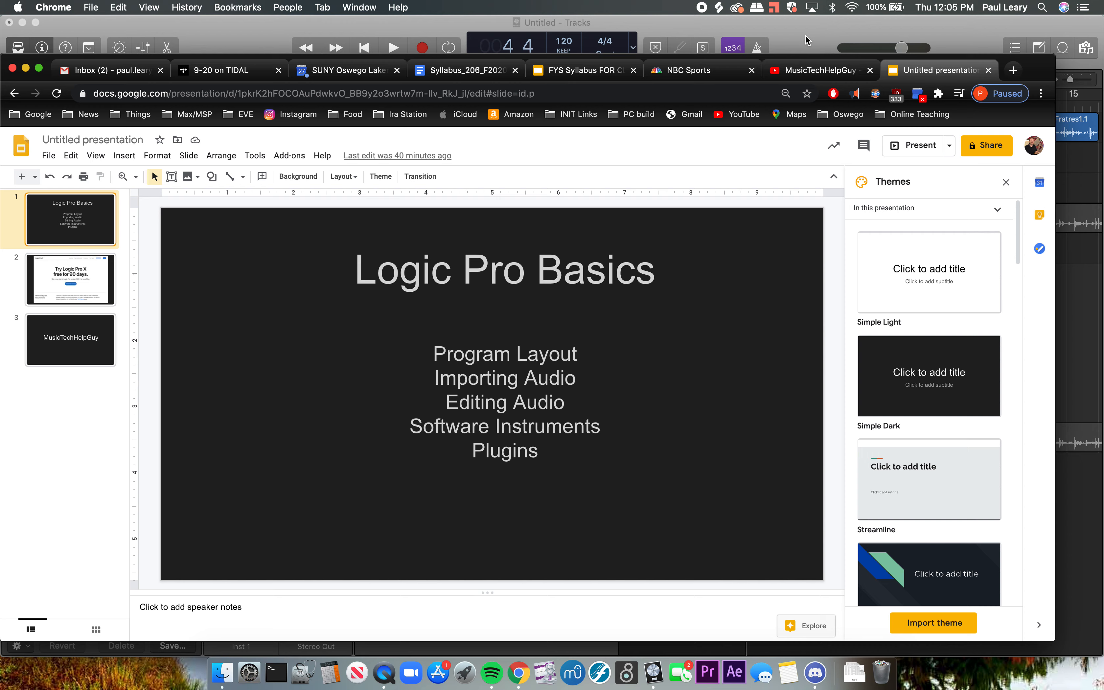
double_click(493, 453)
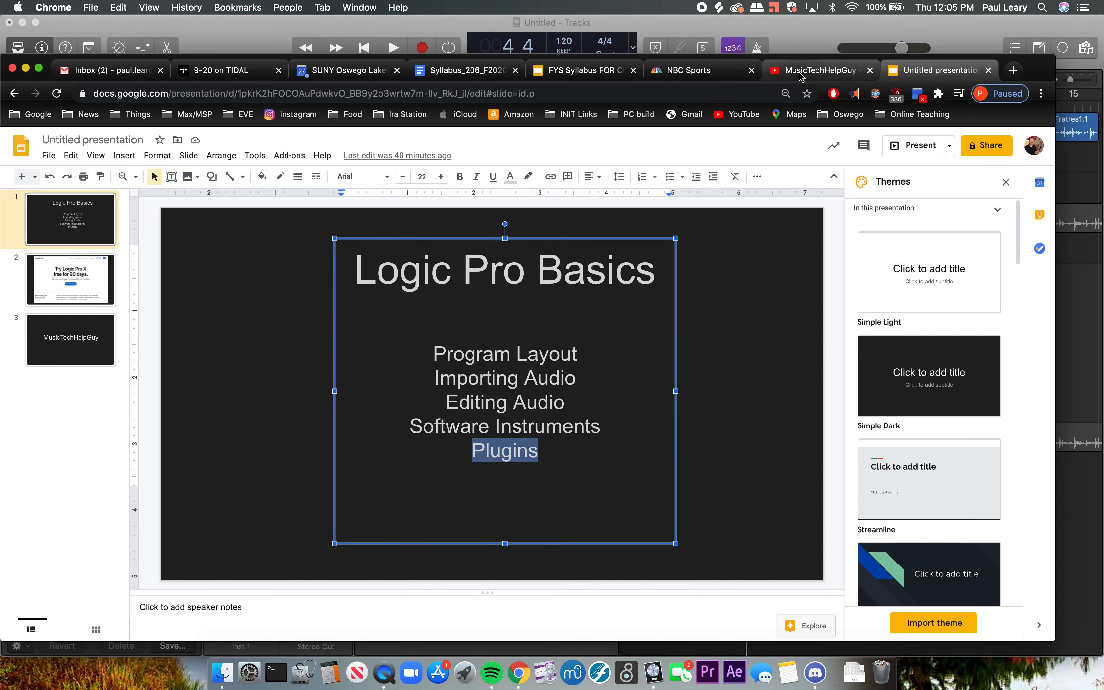
- Switch back to Logic Pro and insert the Bitcrusher distortion plug-in as an audio effect on the Inst 1 channel strip
left_click(816, 32)
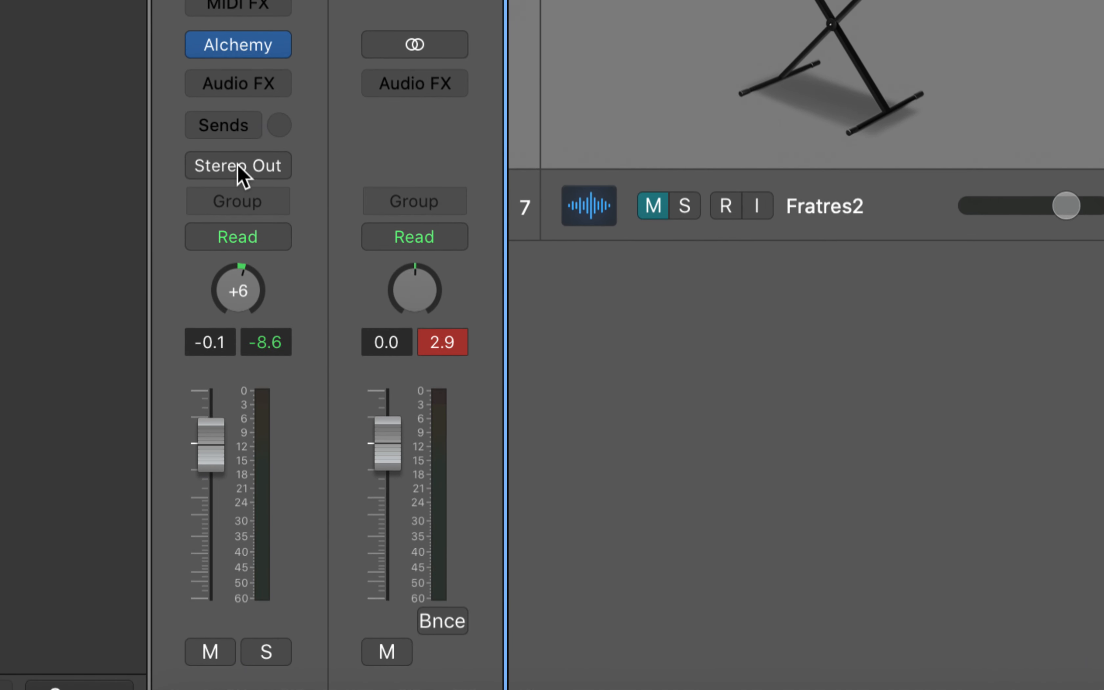
left_click(273, 82)
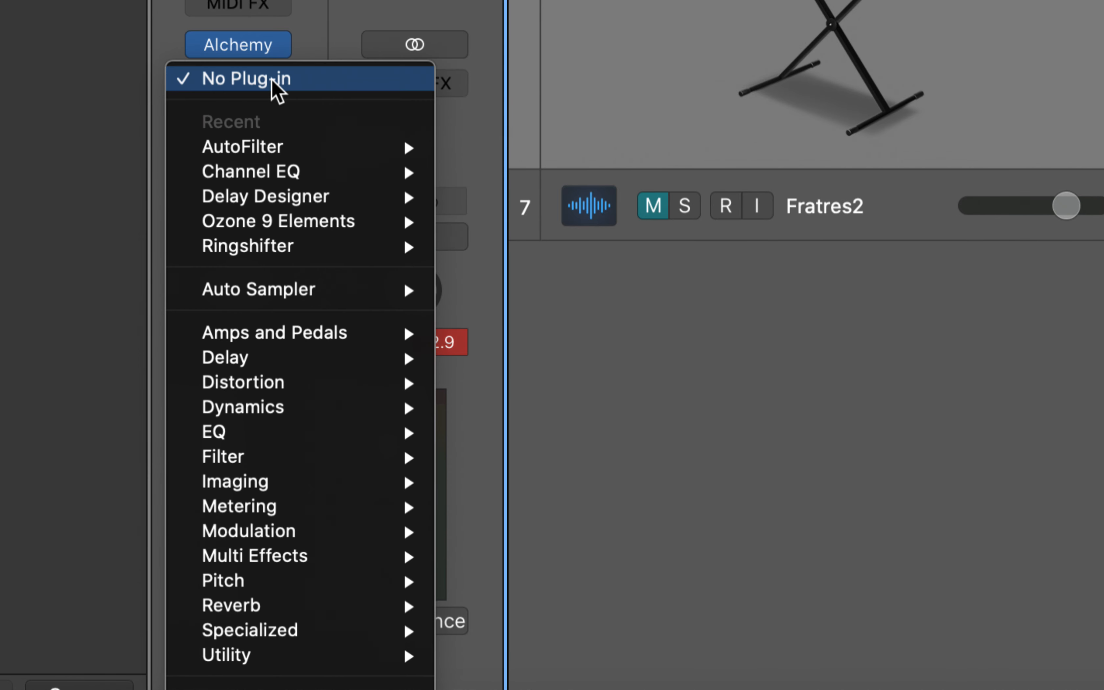
mouse_move(276, 383)
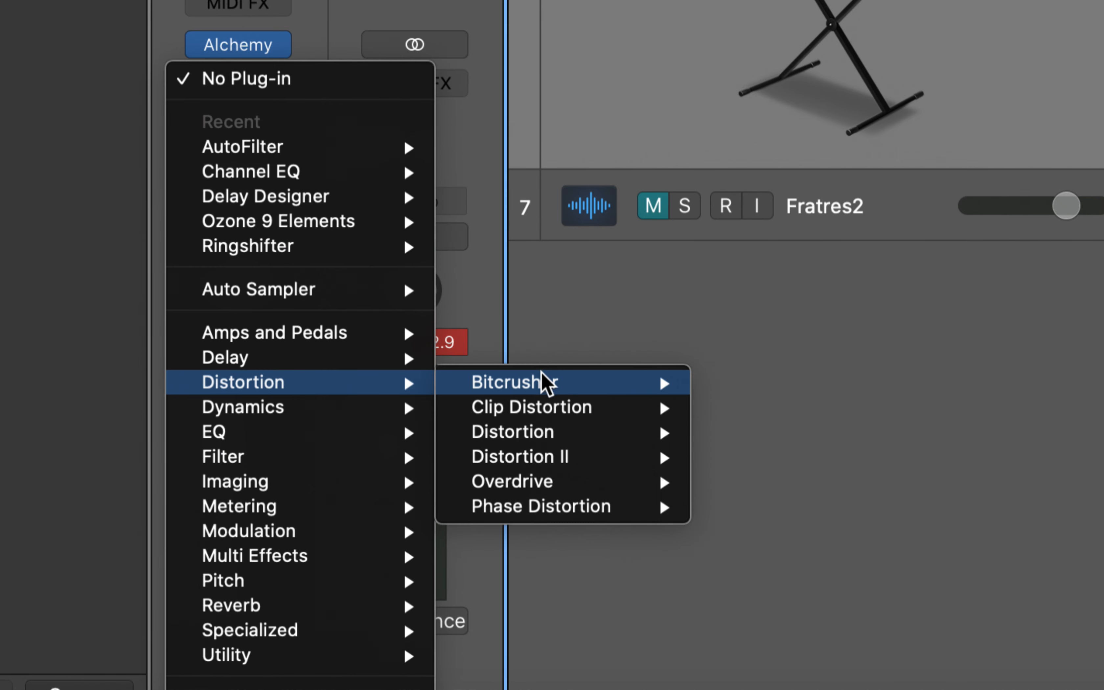
mouse_move(631, 387)
left_click(748, 383)
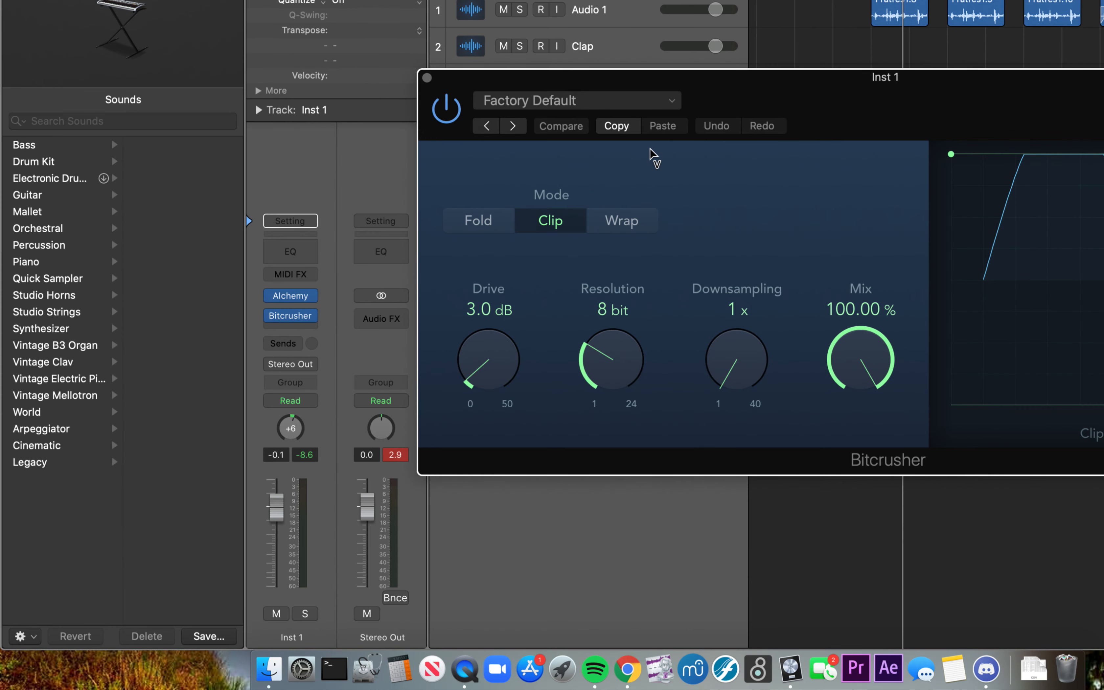
left_click_drag(738, 83, 396, 128)
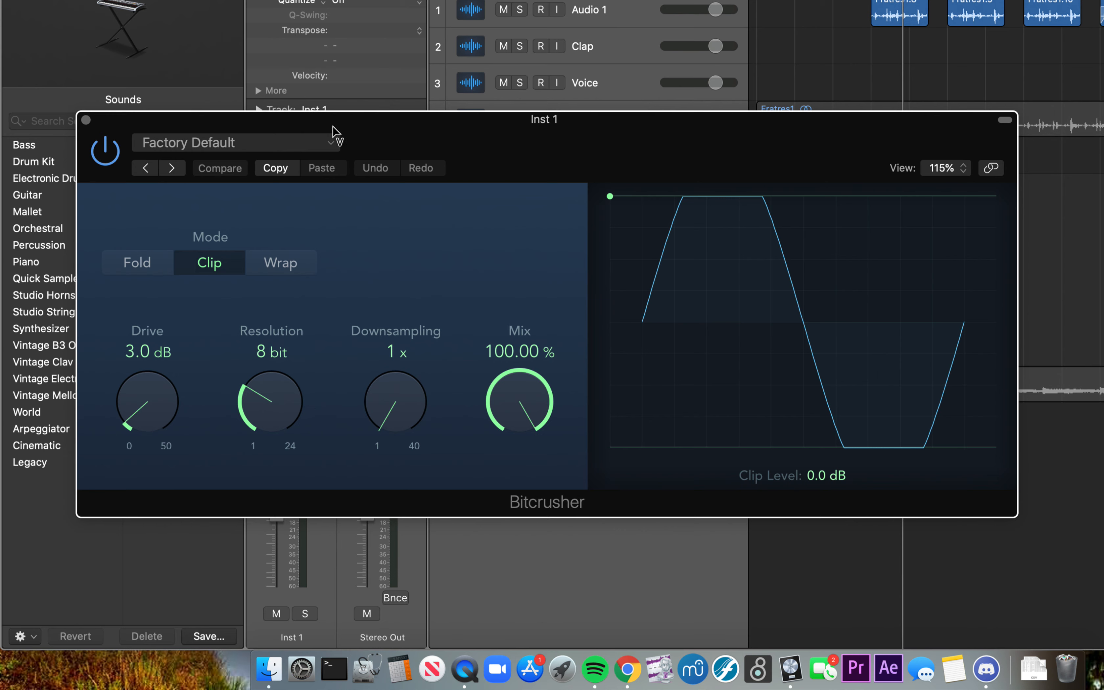
- Load the 16 Bit 10 X preset into Bitcrusher and close the plug-in window
left_click(292, 145)
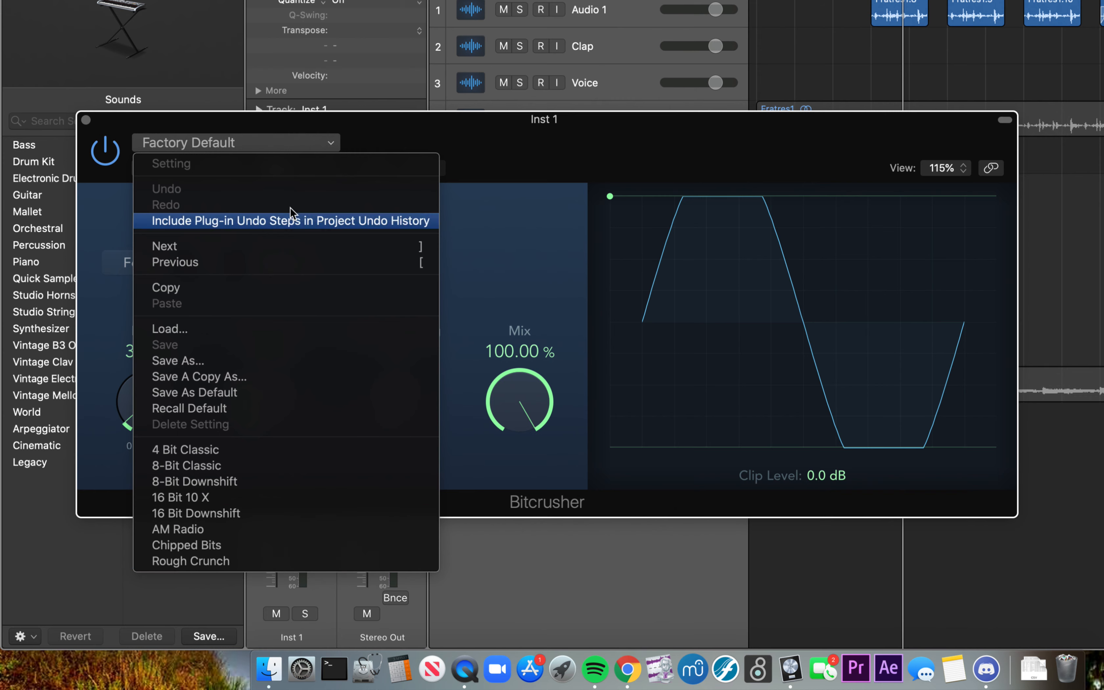
left_click(371, 118)
left_click(210, 146)
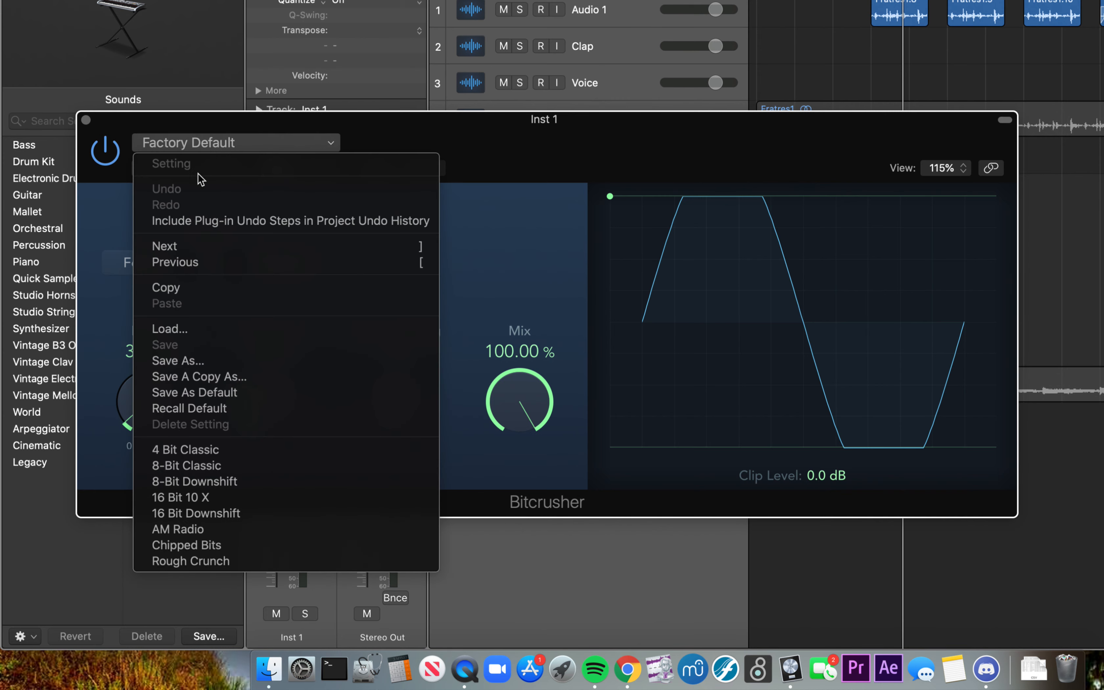
left_click(207, 502)
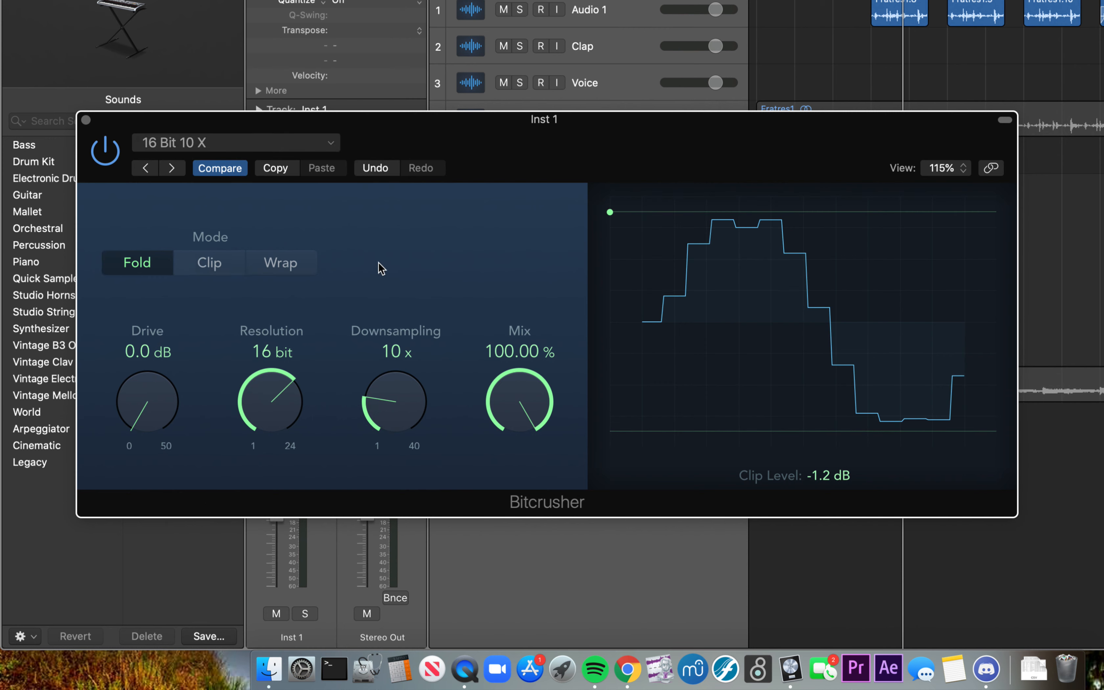
left_click(87, 121)
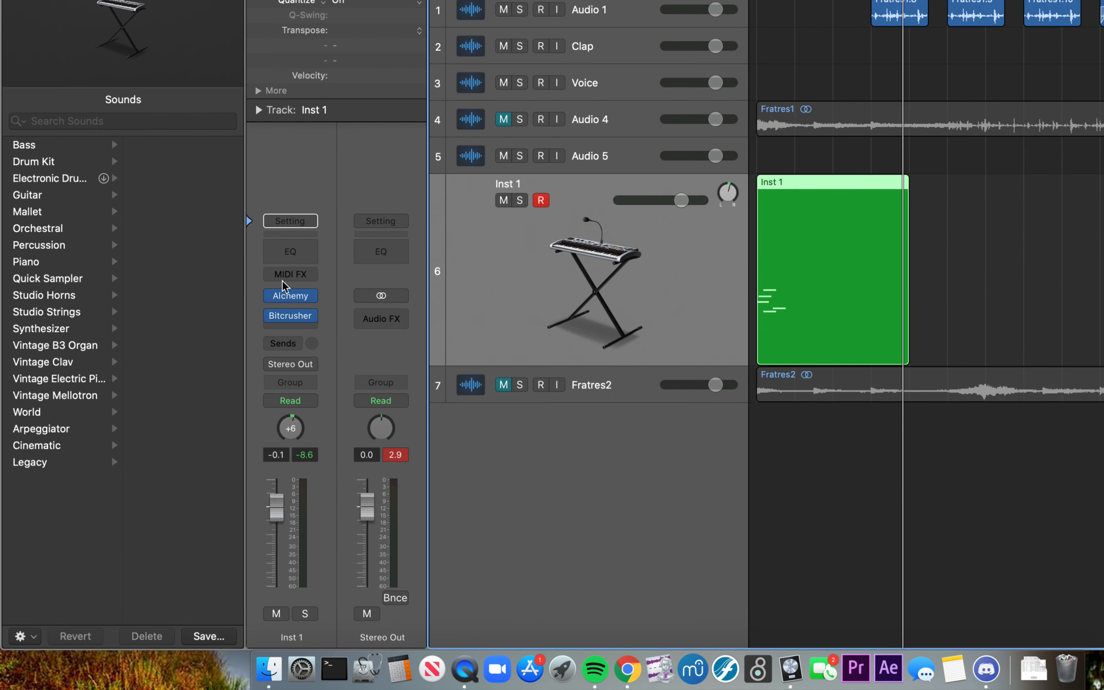
- Reopen and close the Bitcrusher plug-in window from the Inst 1 channel strip several times
left_click(290, 315)
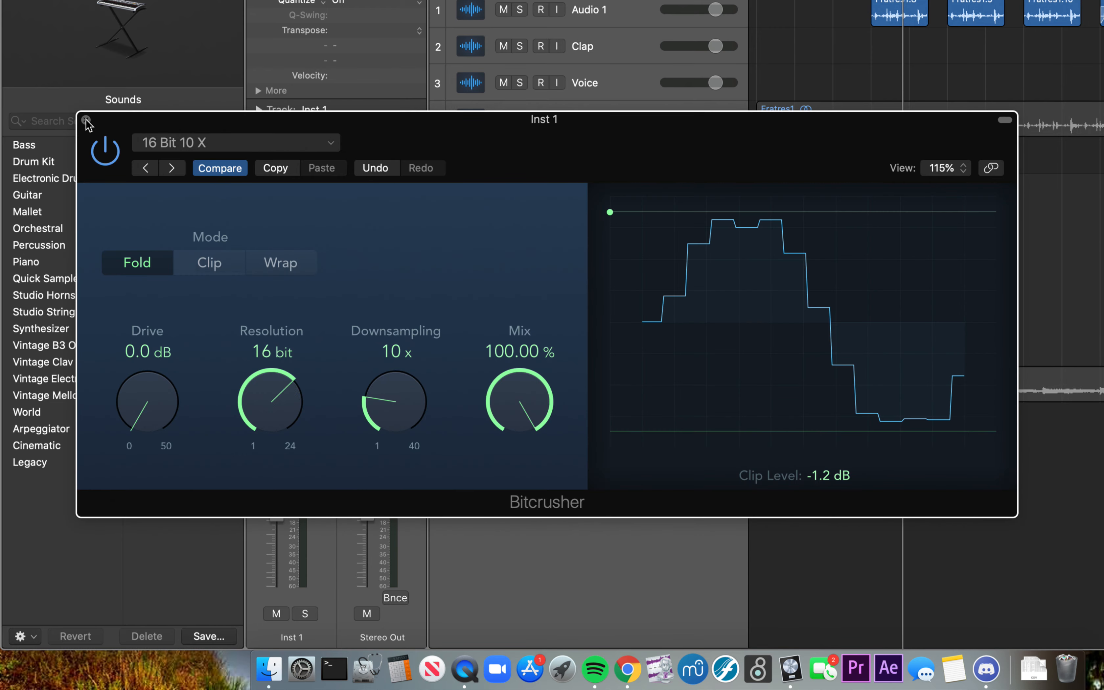
left_click(86, 120)
left_click(290, 317)
left_click(84, 120)
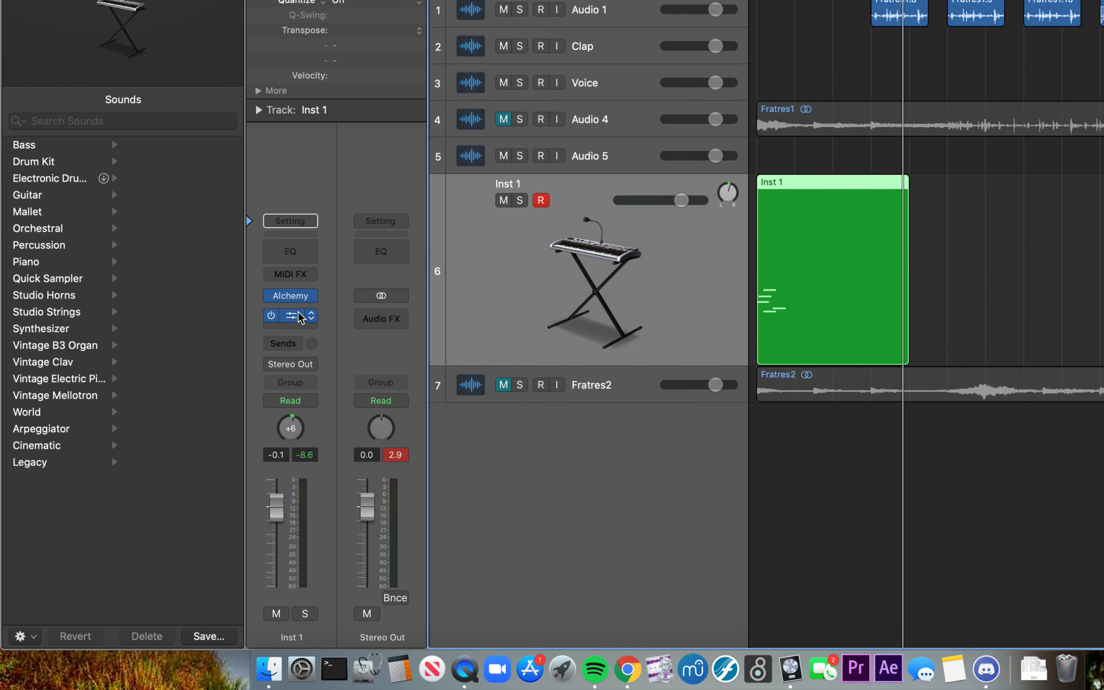
left_click(291, 315)
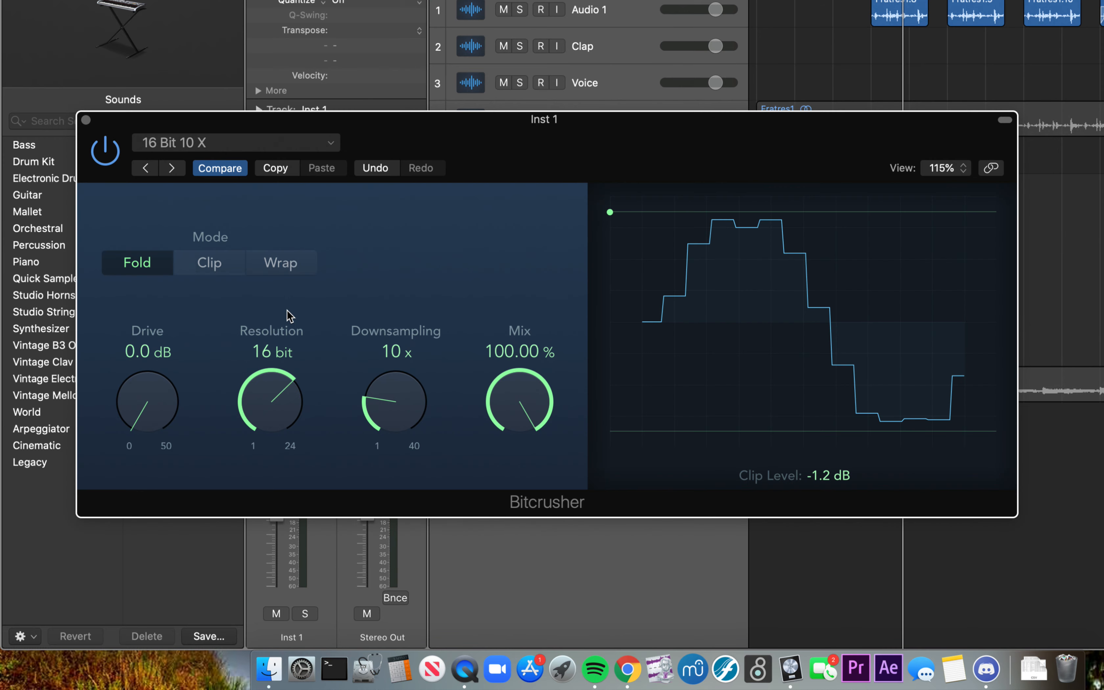
left_click(86, 120)
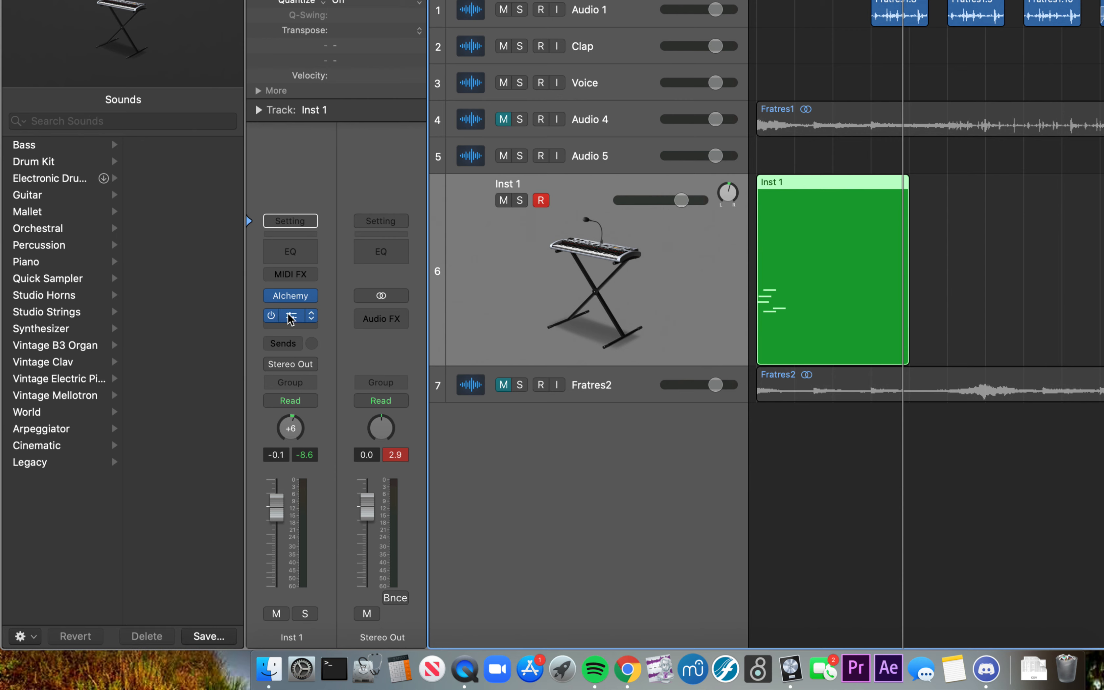
- Bypass Bitcrusher on the Inst 1 channel strip and switch it back on, twice in a row
left_click(271, 316)
left_click(272, 316)
left_click(271, 317)
left_click(271, 316)
- Insert the Modulation Delay plug-in below Bitcrusher on the Inst 1 channel strip and close its window
left_click(291, 324)
mouse_move(316, 548)
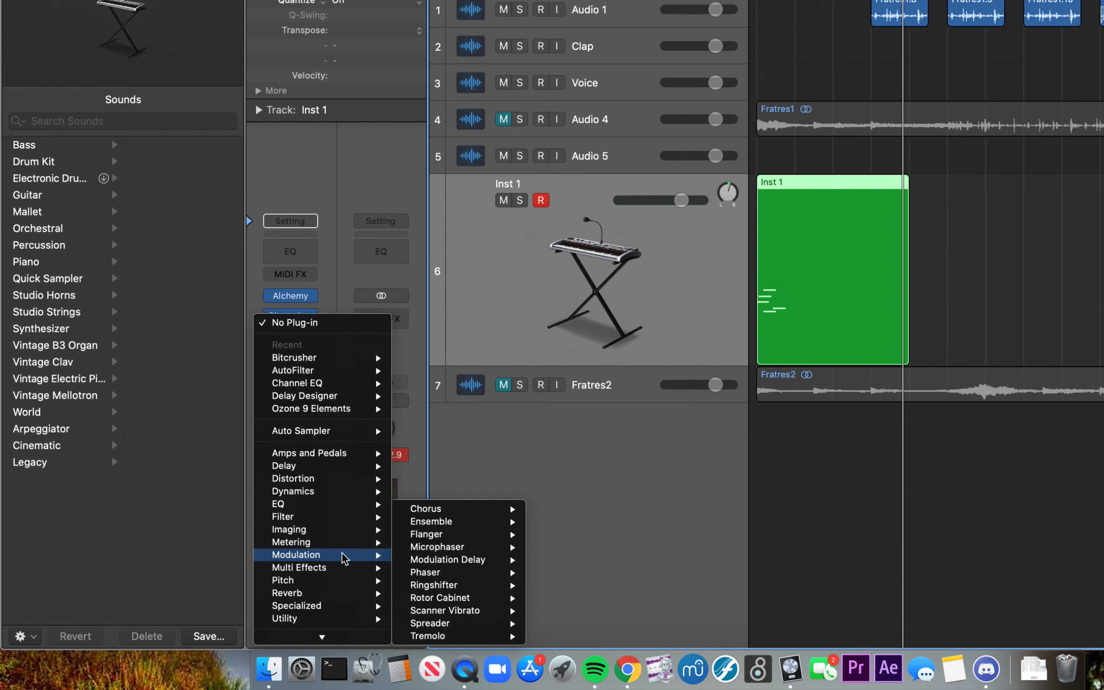
mouse_move(437, 563)
left_click(548, 560)
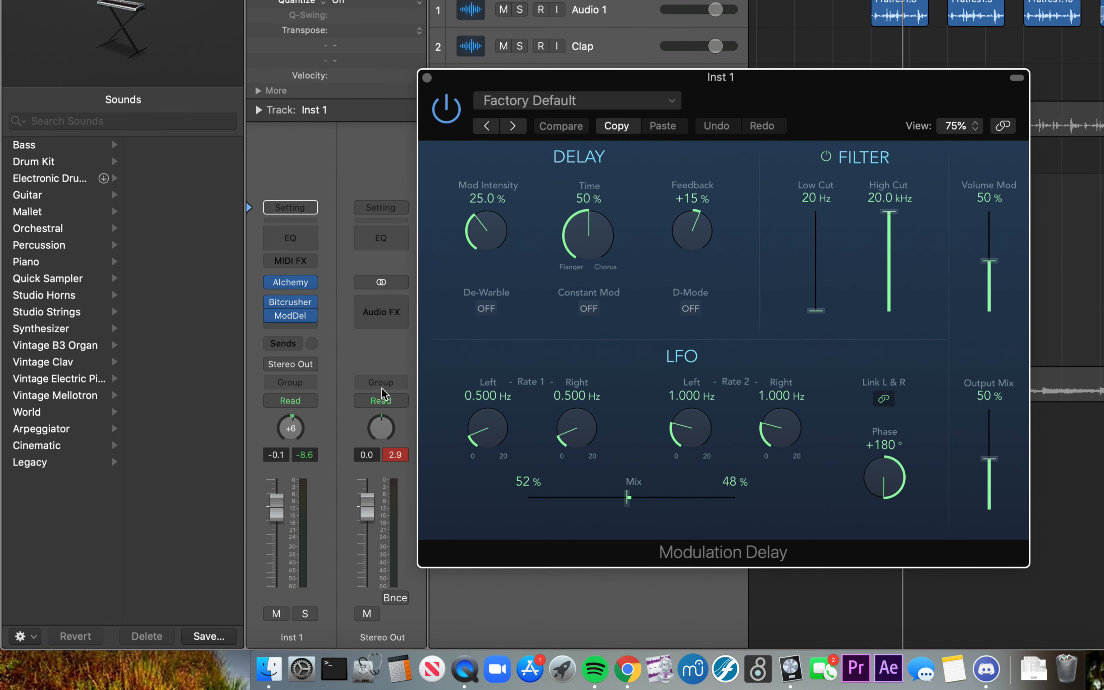
left_click(427, 77)
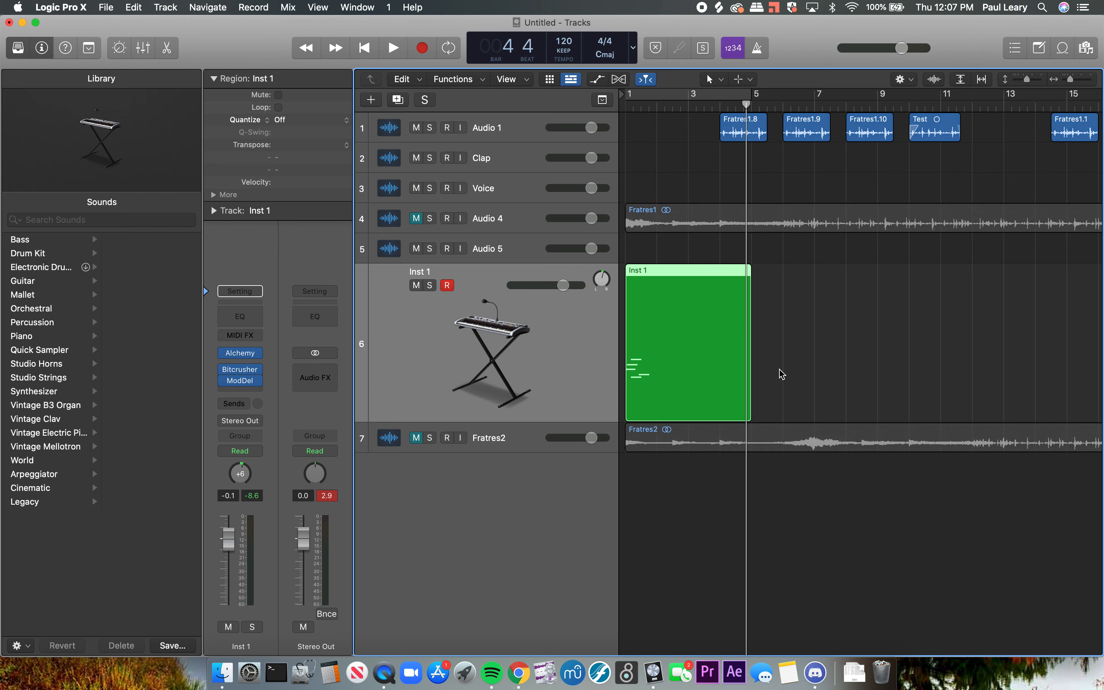
- Switch to Chrome and open Google Classroom in a new tab
left_click(519, 673)
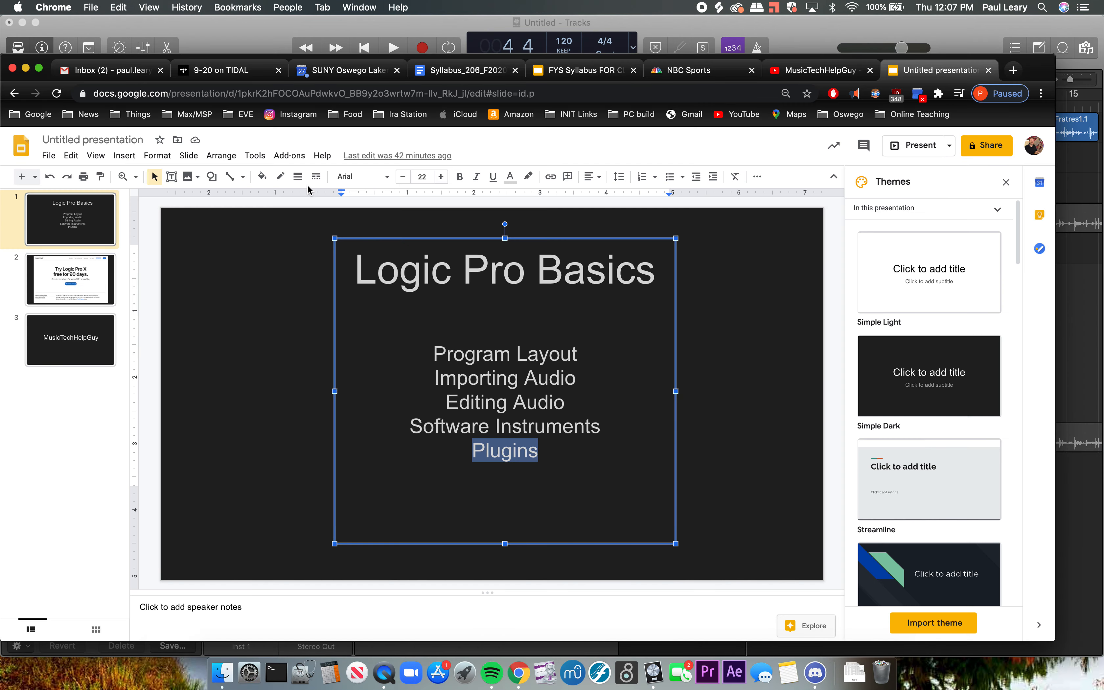
left_click(1014, 70)
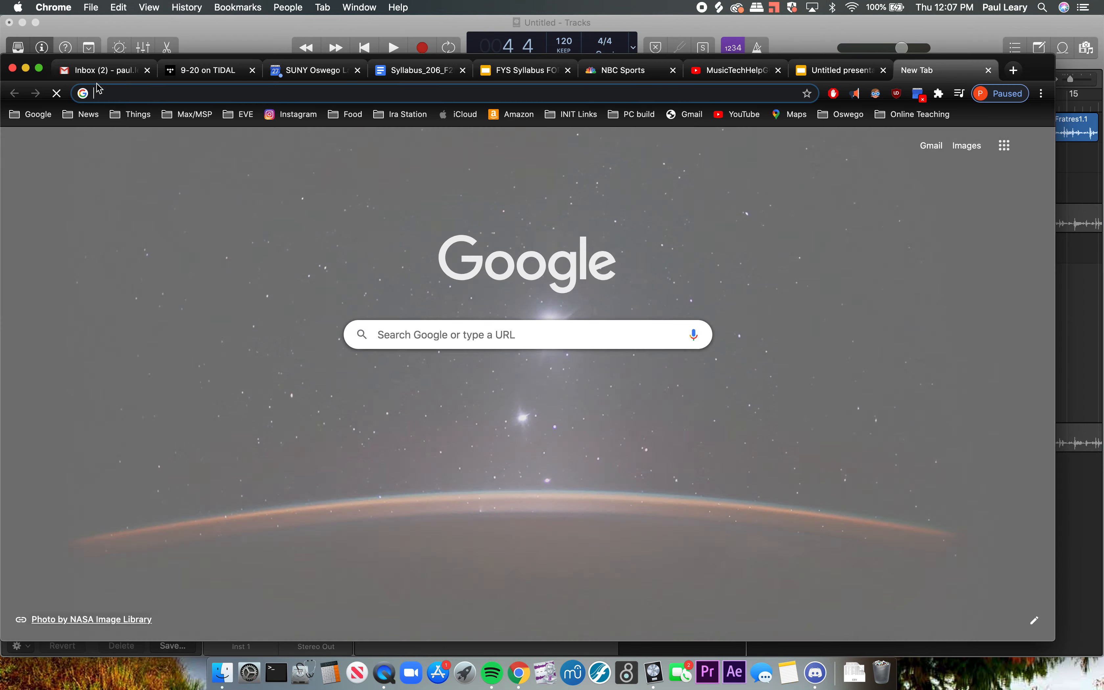
left_click(31, 114)
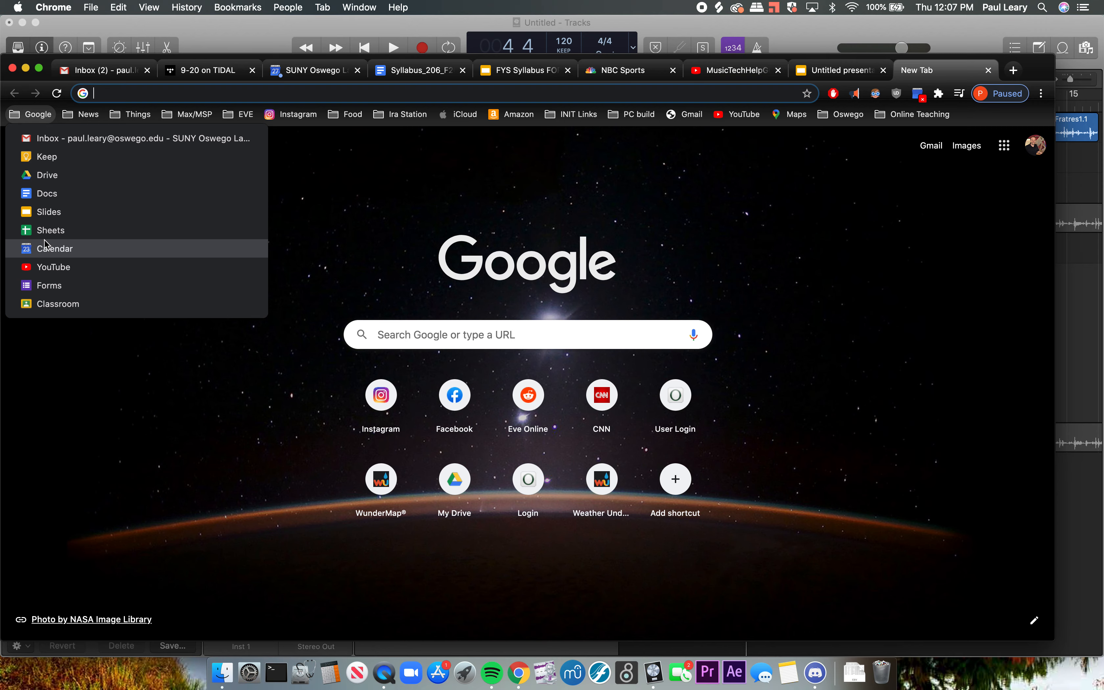
left_click(48, 304)
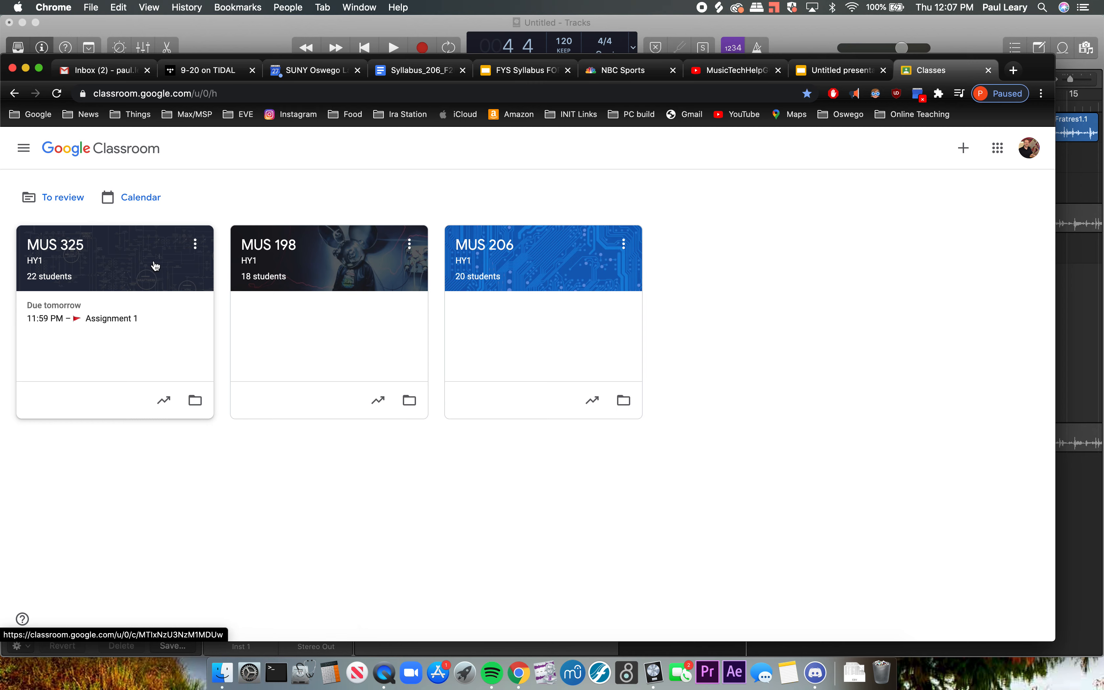
- Open the MUS 325 class, look over its stream and go to its classwork
left_click(155, 266)
scroll(429, 430, "down", 3)
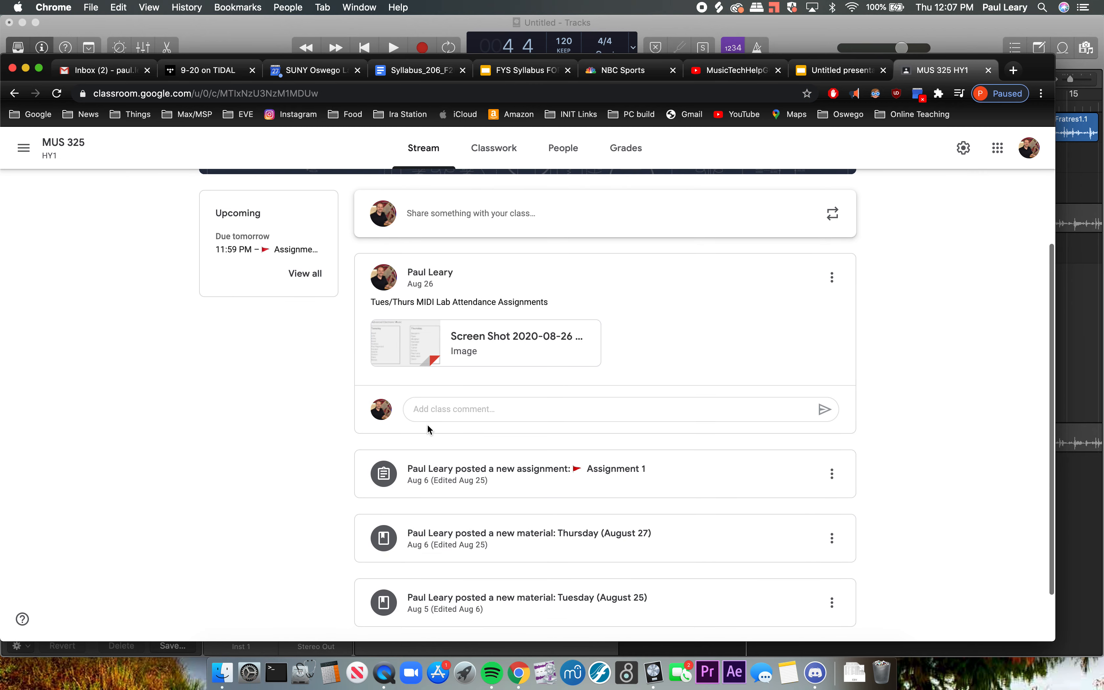
scroll(428, 429, "up", 3)
left_click(495, 150)
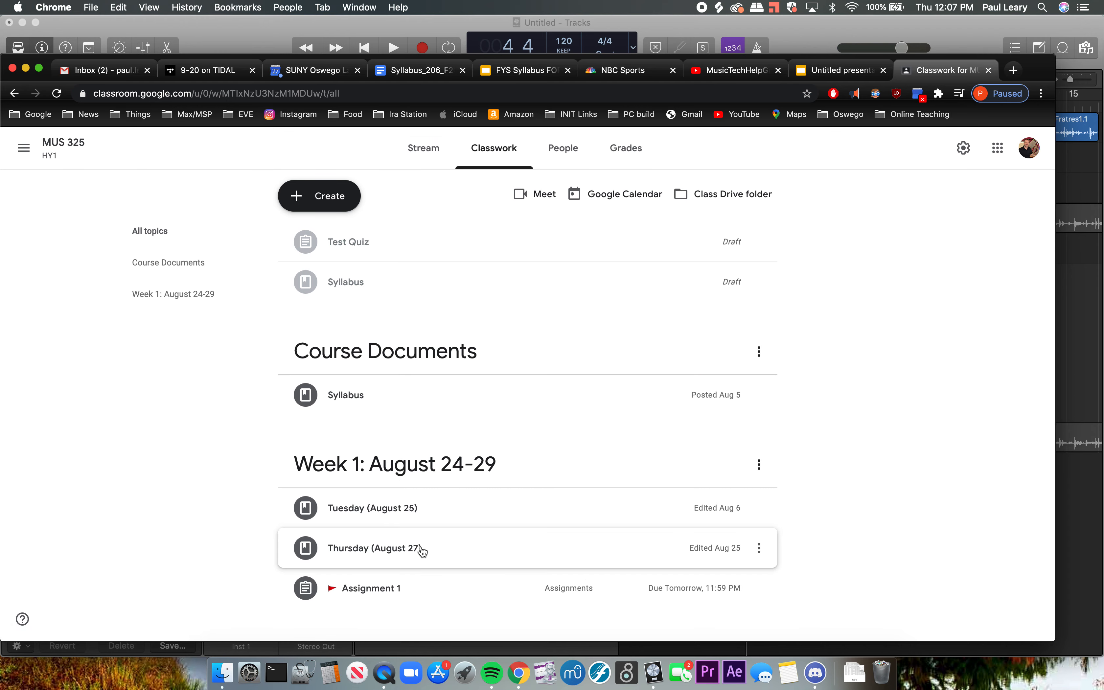
- Review the Tuesday (August 25) and Thursday (August 27) materials under Week 1, collapsing the Thursday entry at the end
left_click(432, 510)
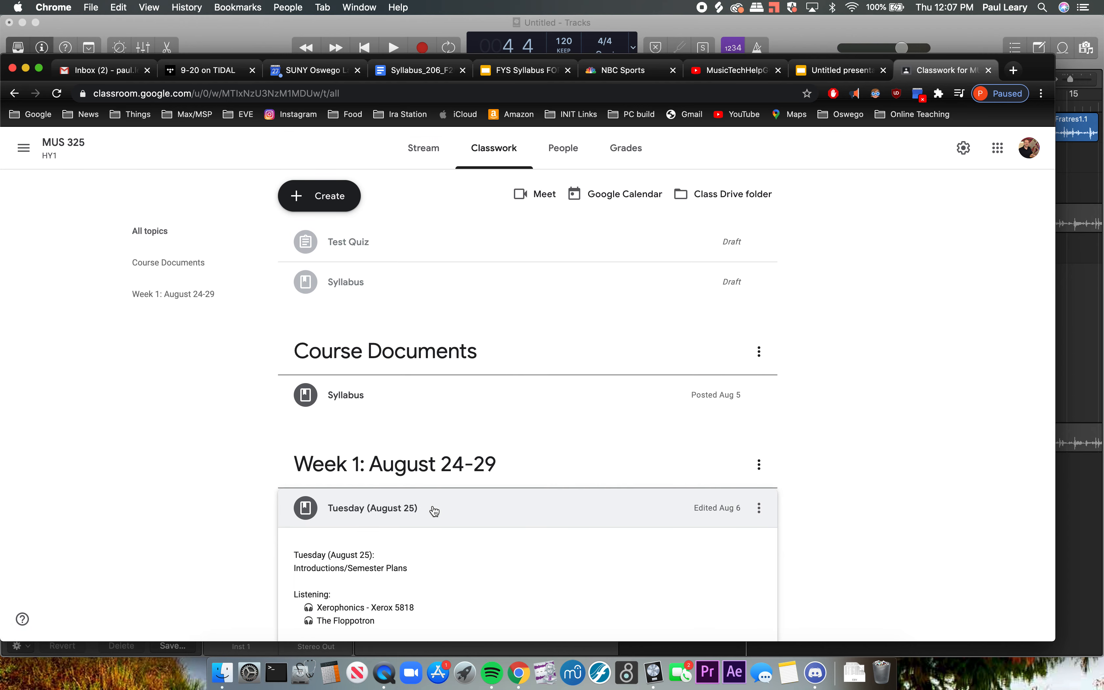
scroll(435, 511, "down", 5)
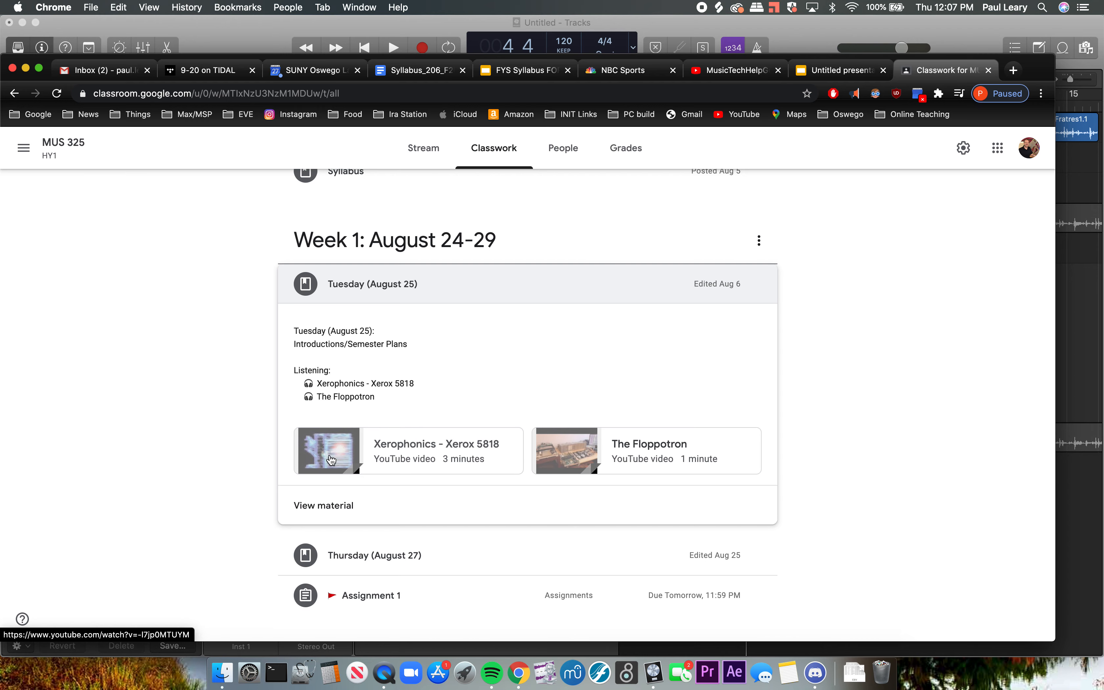
left_click(343, 553)
scroll(345, 552, "down", 5)
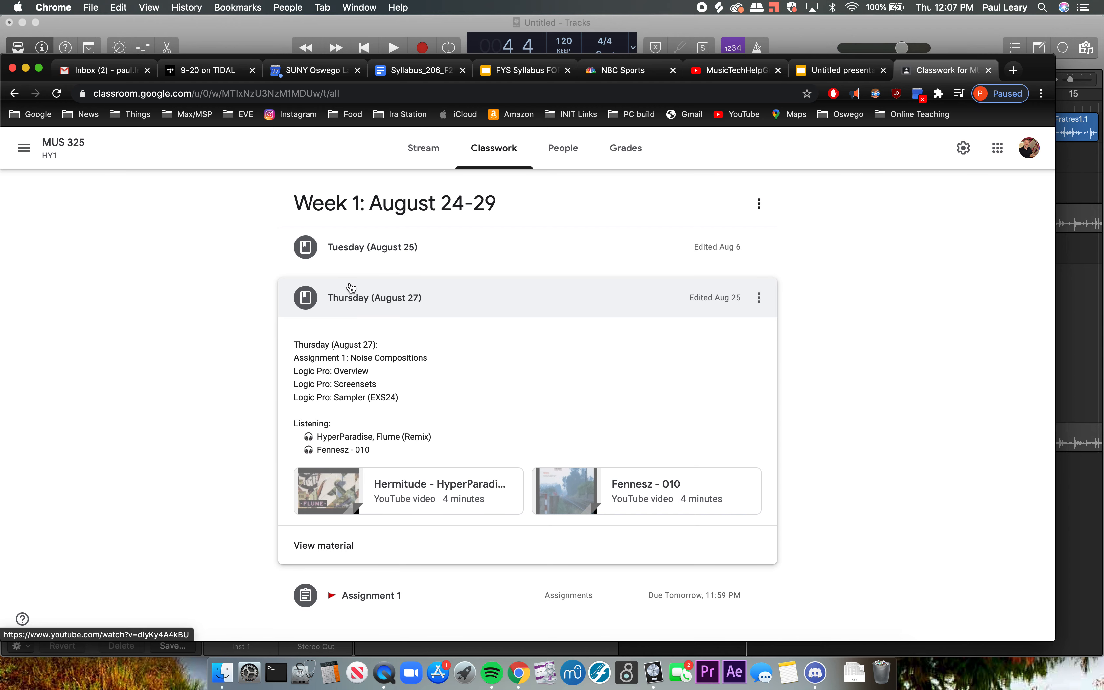
left_click(354, 298)
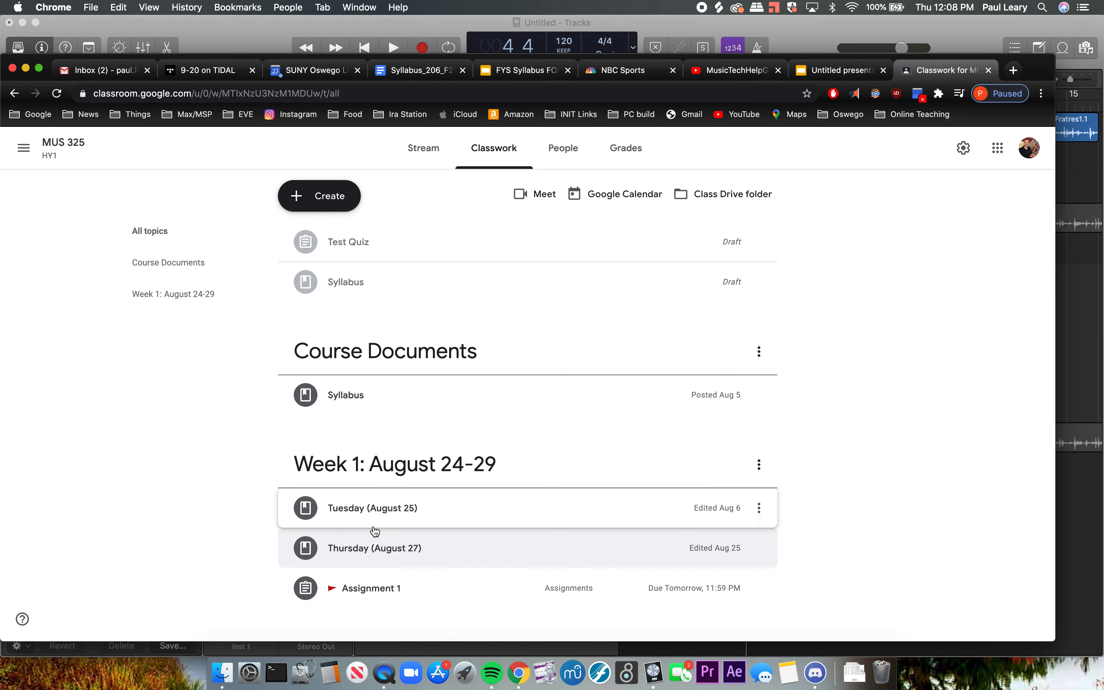
- Expand Assignment 1 under Week 1, read its description and collapse it
left_click(374, 588)
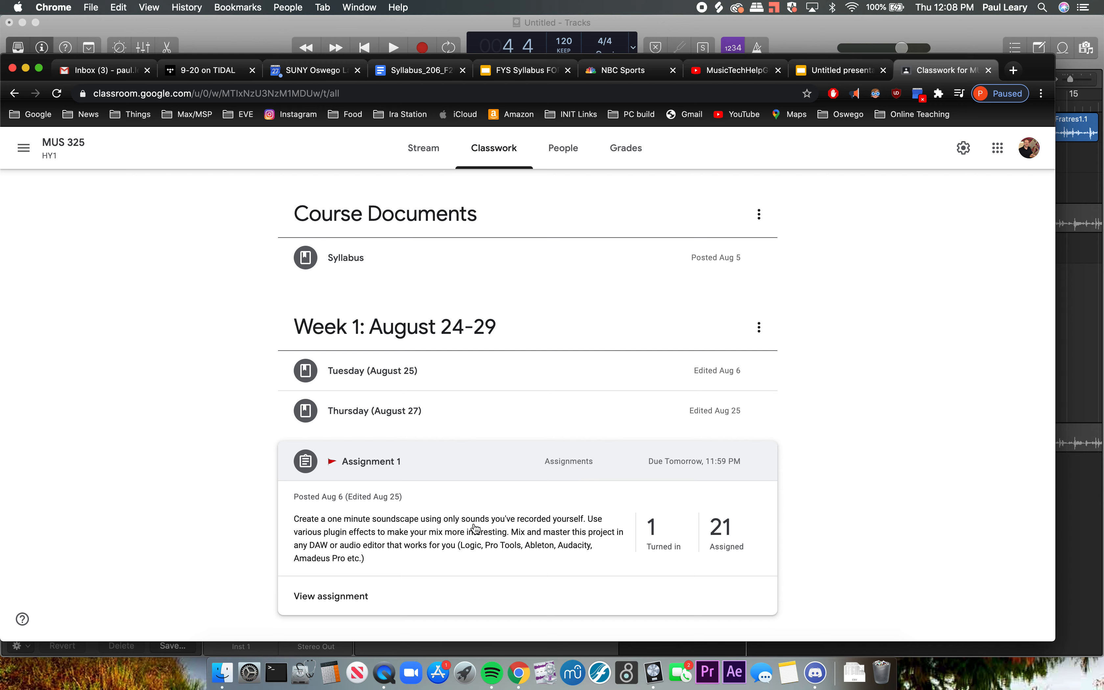
left_click(412, 465)
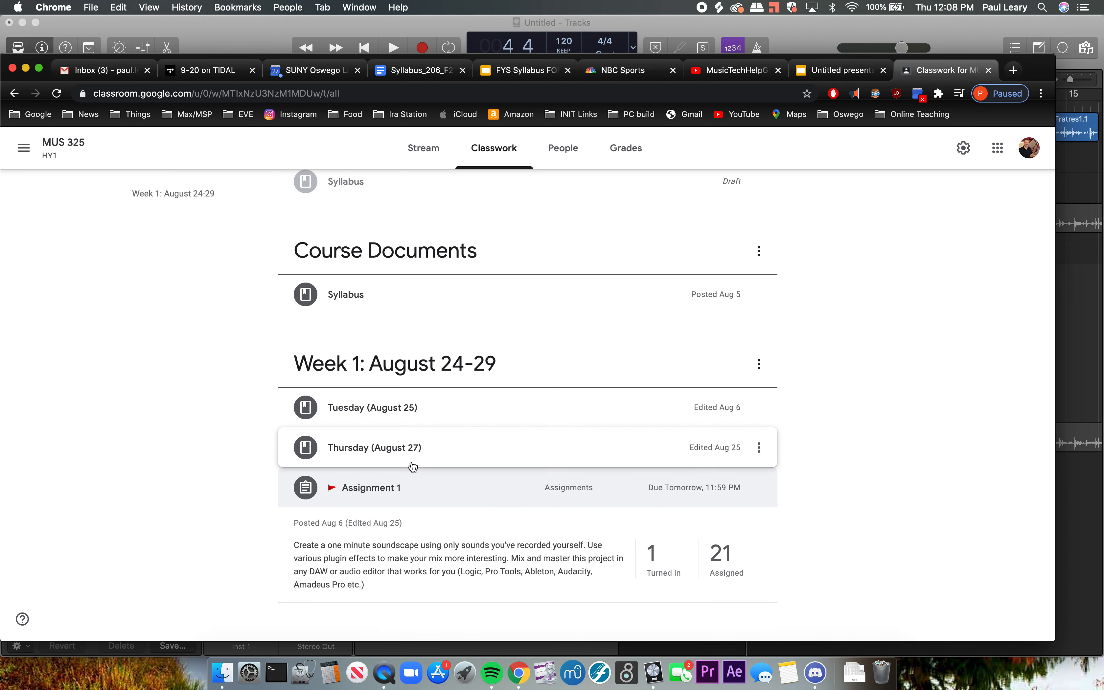